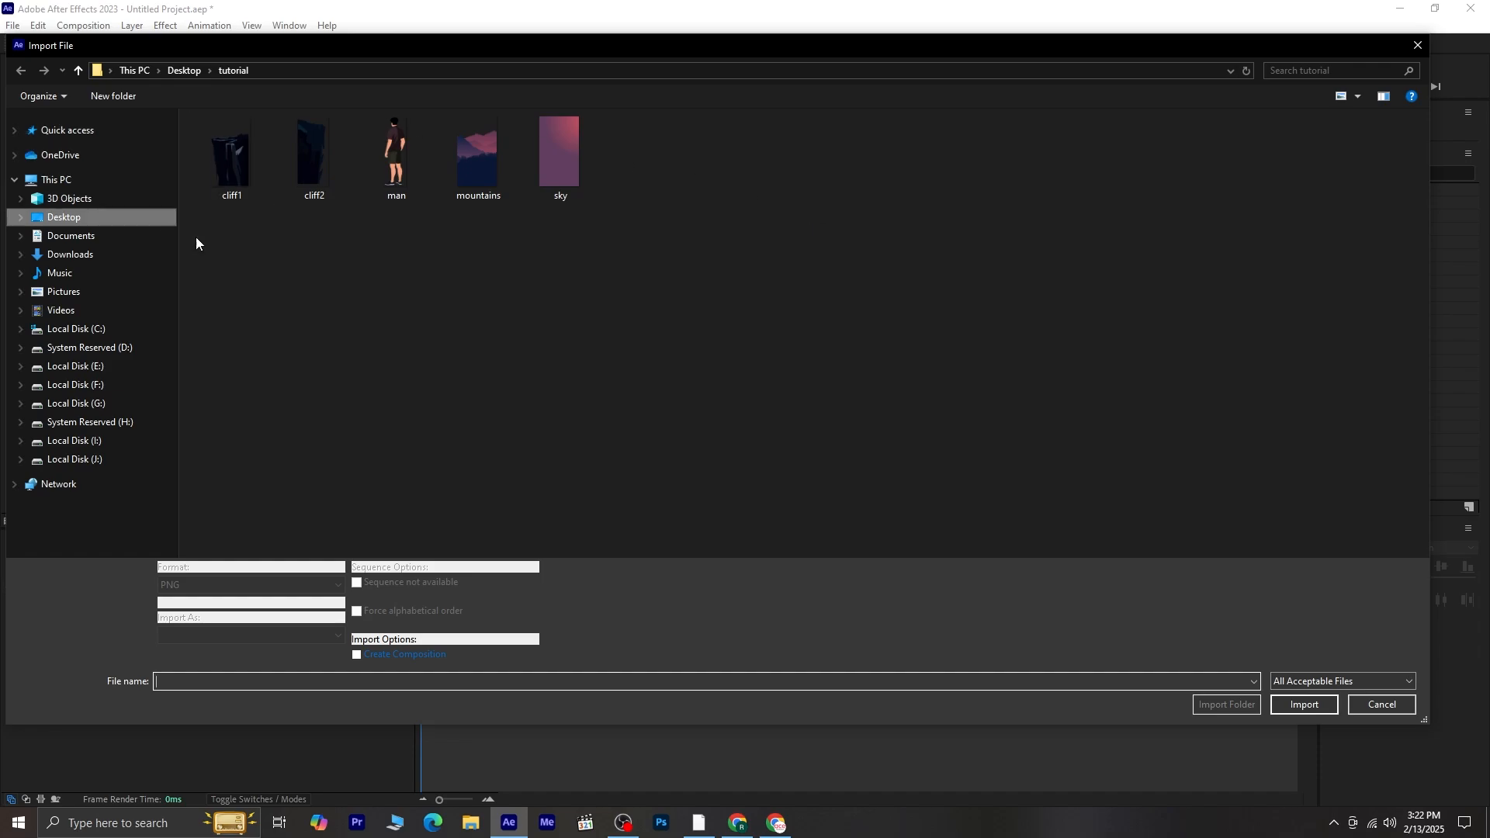
Import the cliff1, cliff2, man, mountains and sky images from the tutorial folder.
left_click_drag(654, 223, 170, 170)
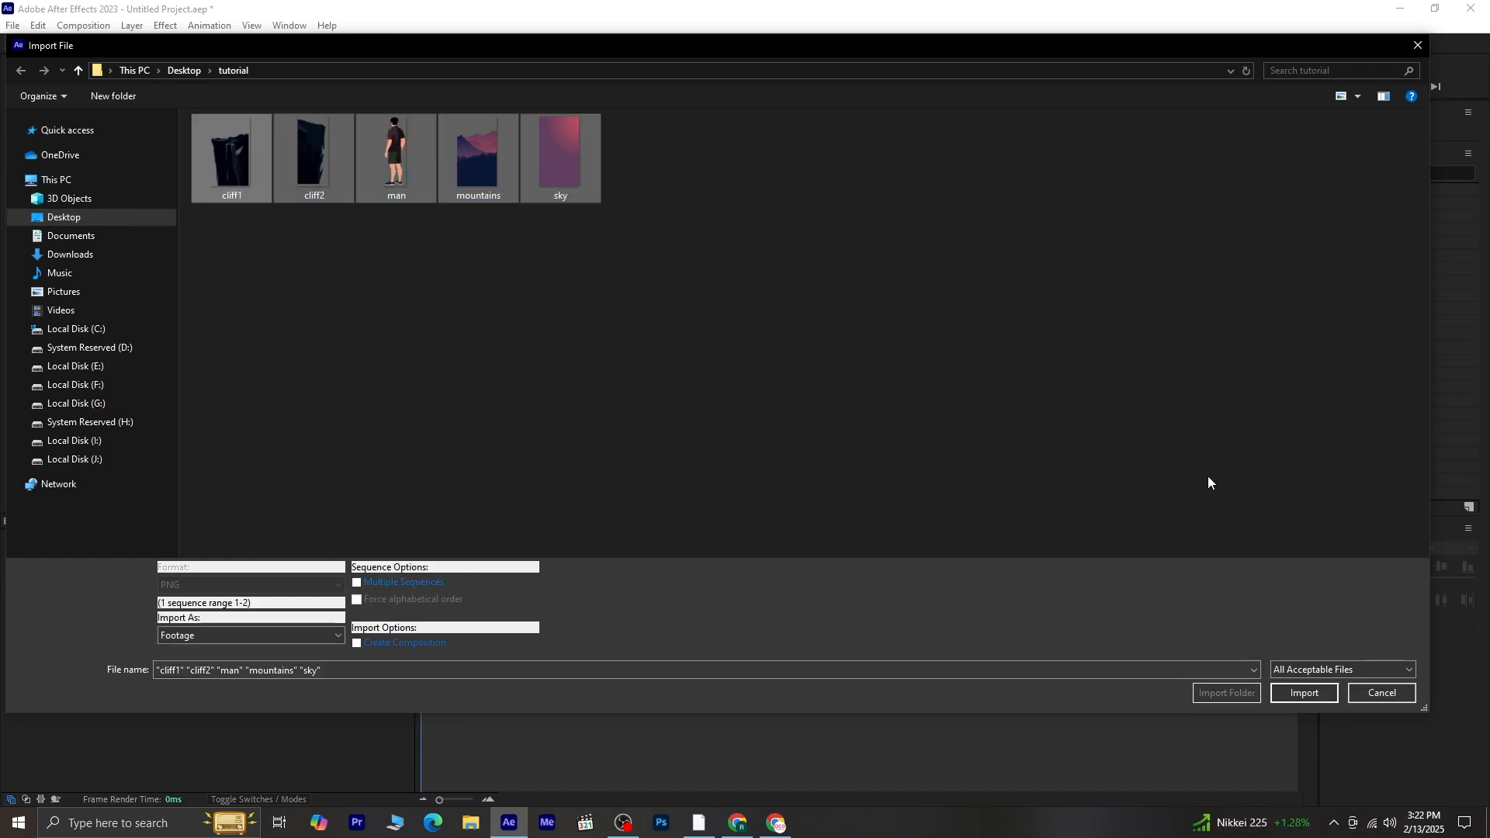
left_click(1304, 697)
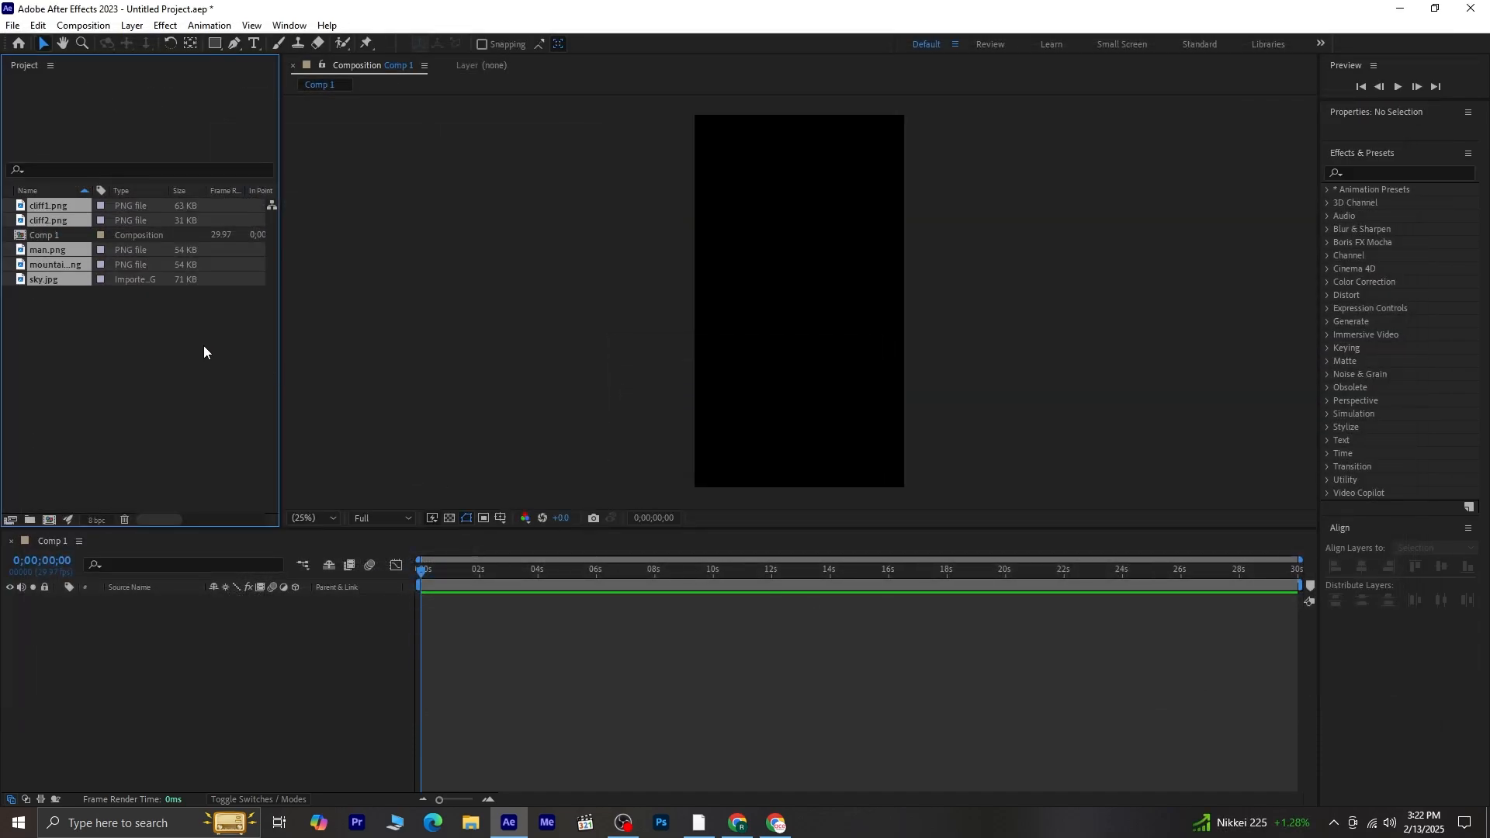
left_click(146, 351)
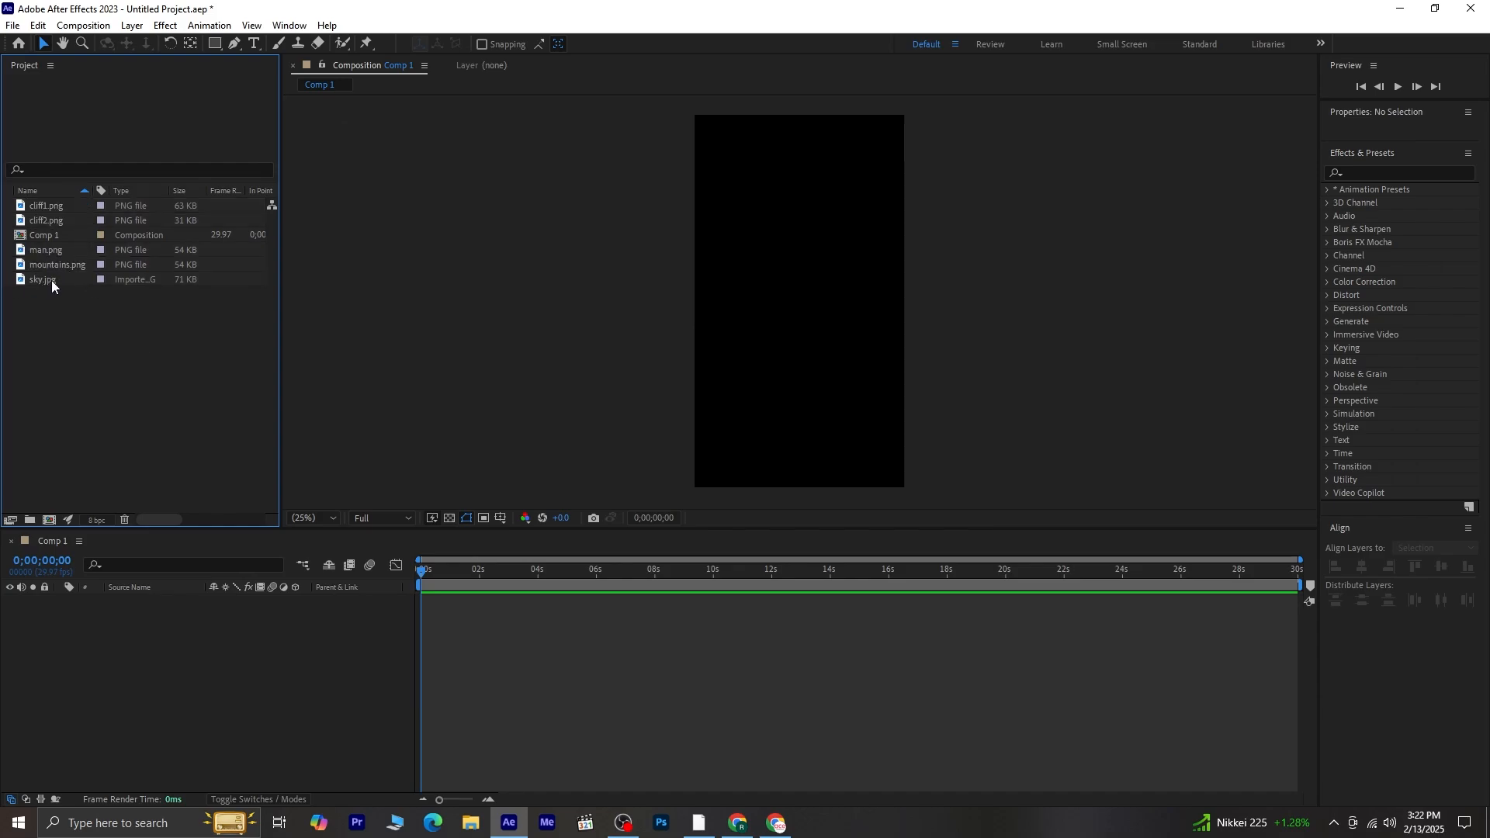
Add sky.jpg to Comp 1 as the background layer and place mountains.png above it.
left_click_drag(51, 280, 59, 629)
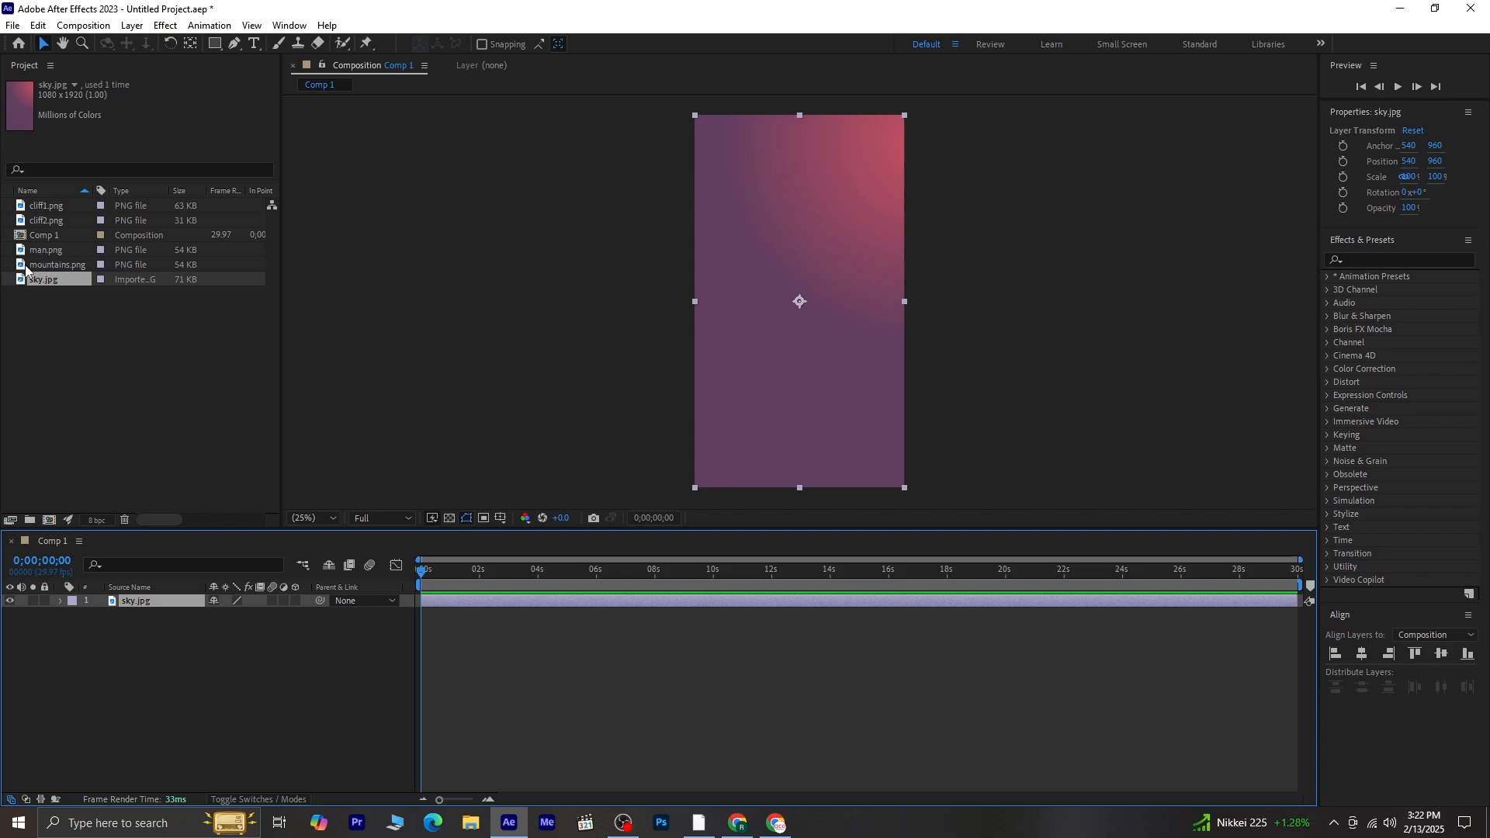
left_click(62, 266)
left_click_drag(122, 508, 132, 600)
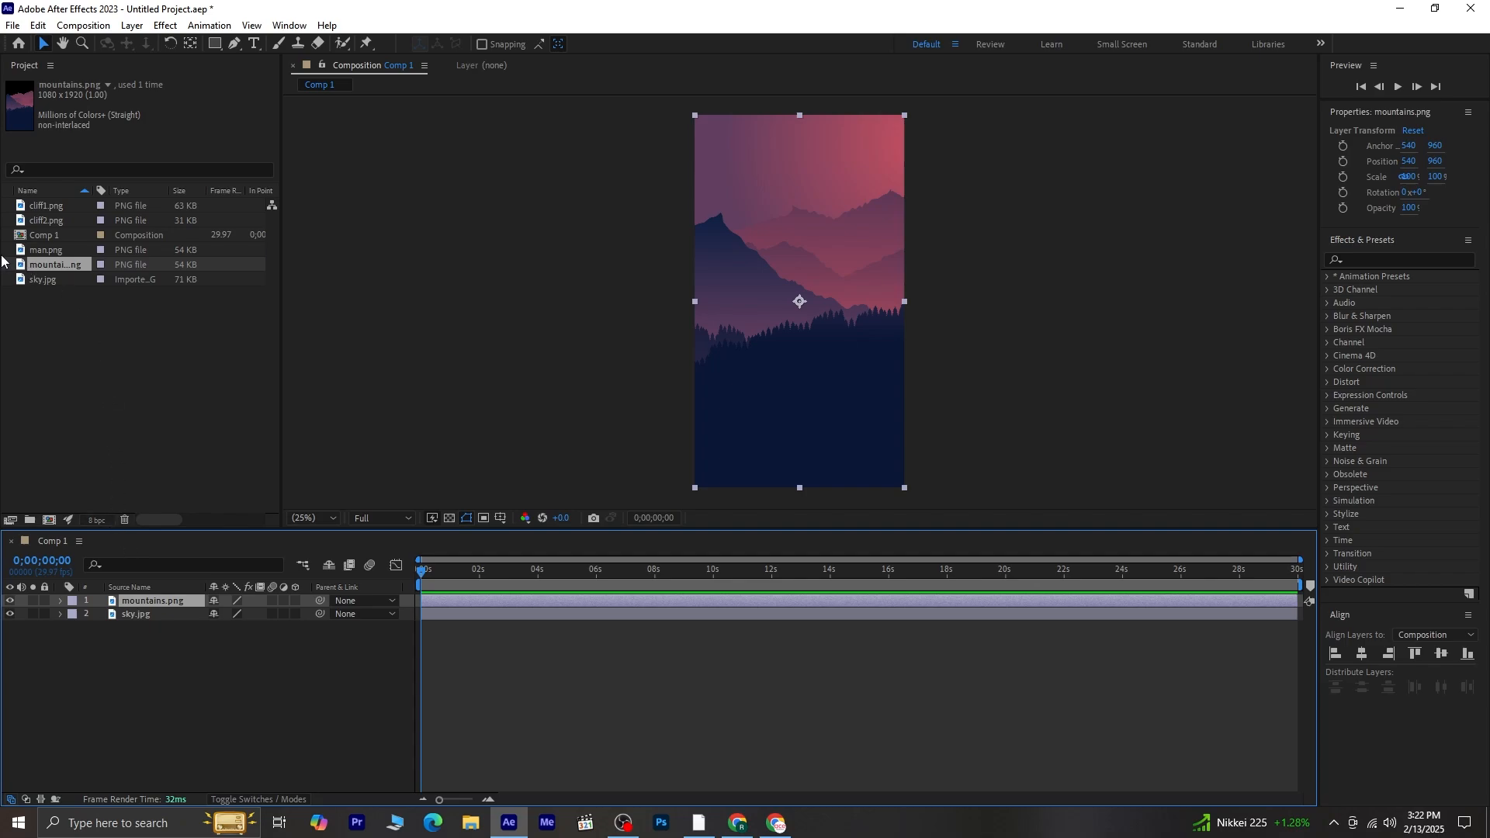
Add cliff1.png and cliff2.png above the mountains layer and shift cliff2 to about (-84, 1332) at the frame's left edge.
left_click(62, 218)
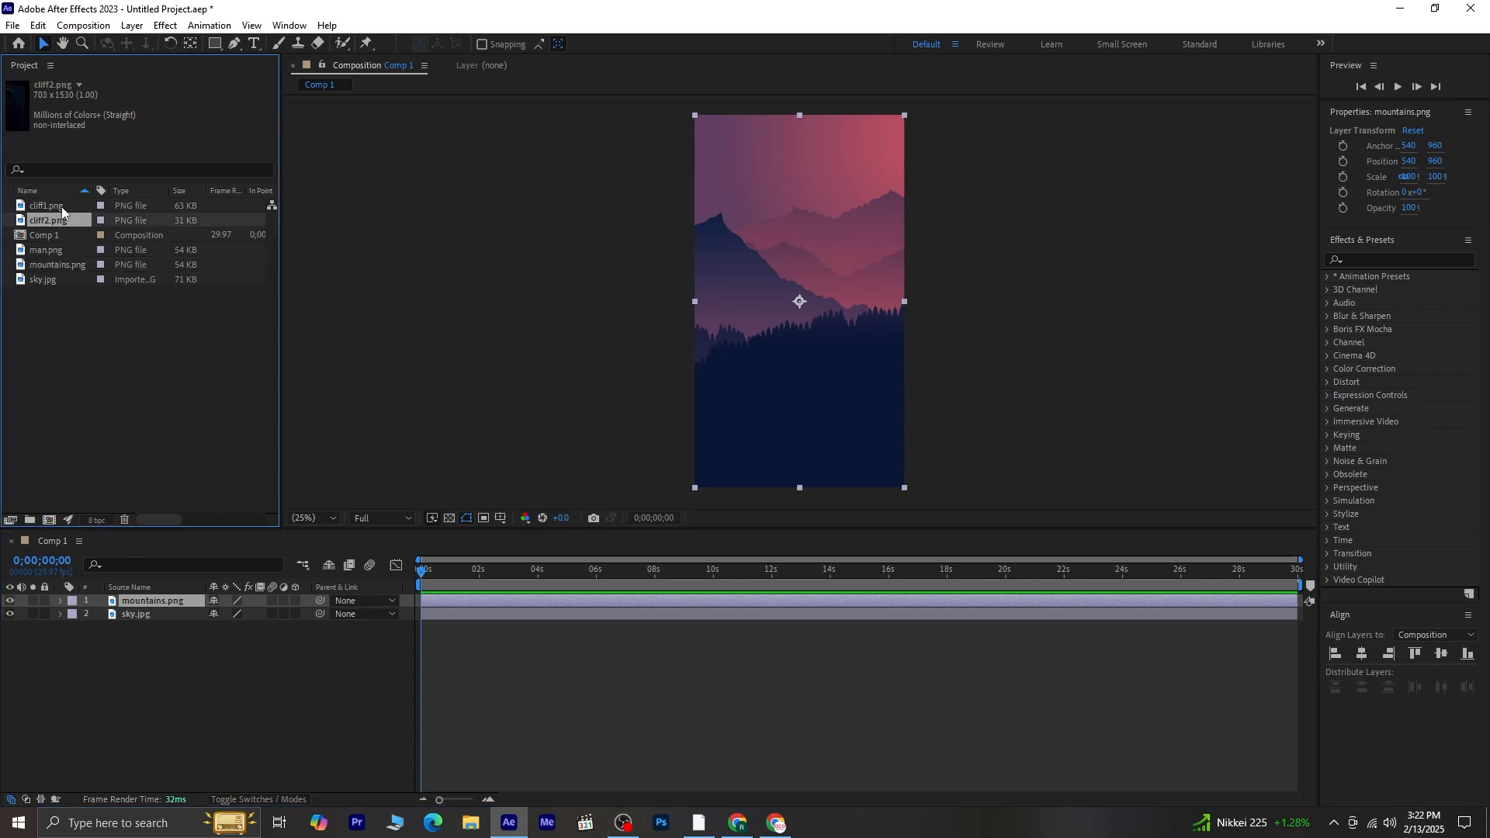
left_click(62, 206, "shift")
left_click_drag(62, 206, 133, 598)
left_click(196, 732)
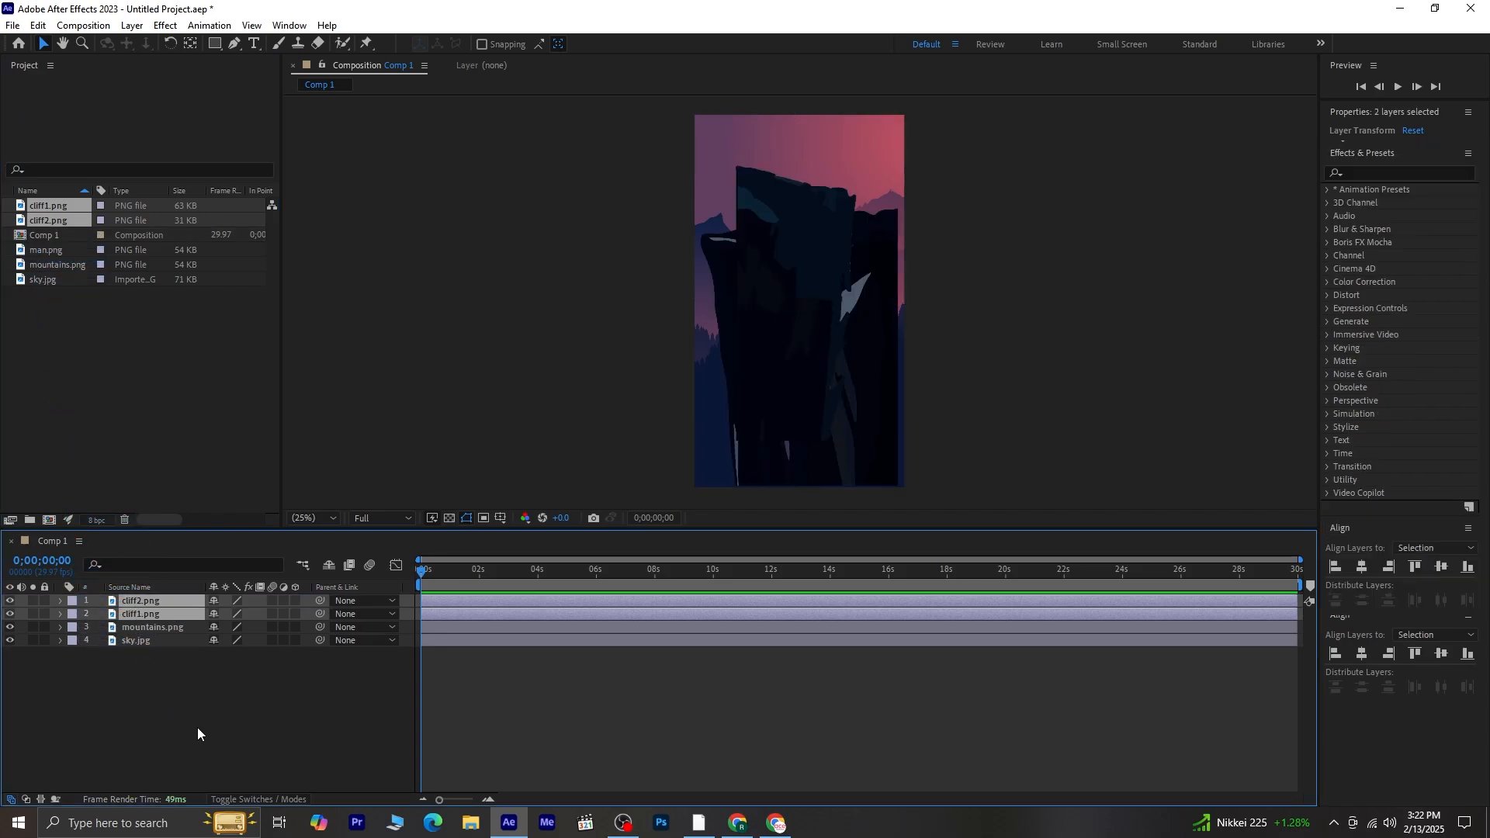
left_click_drag(858, 286, 737, 350)
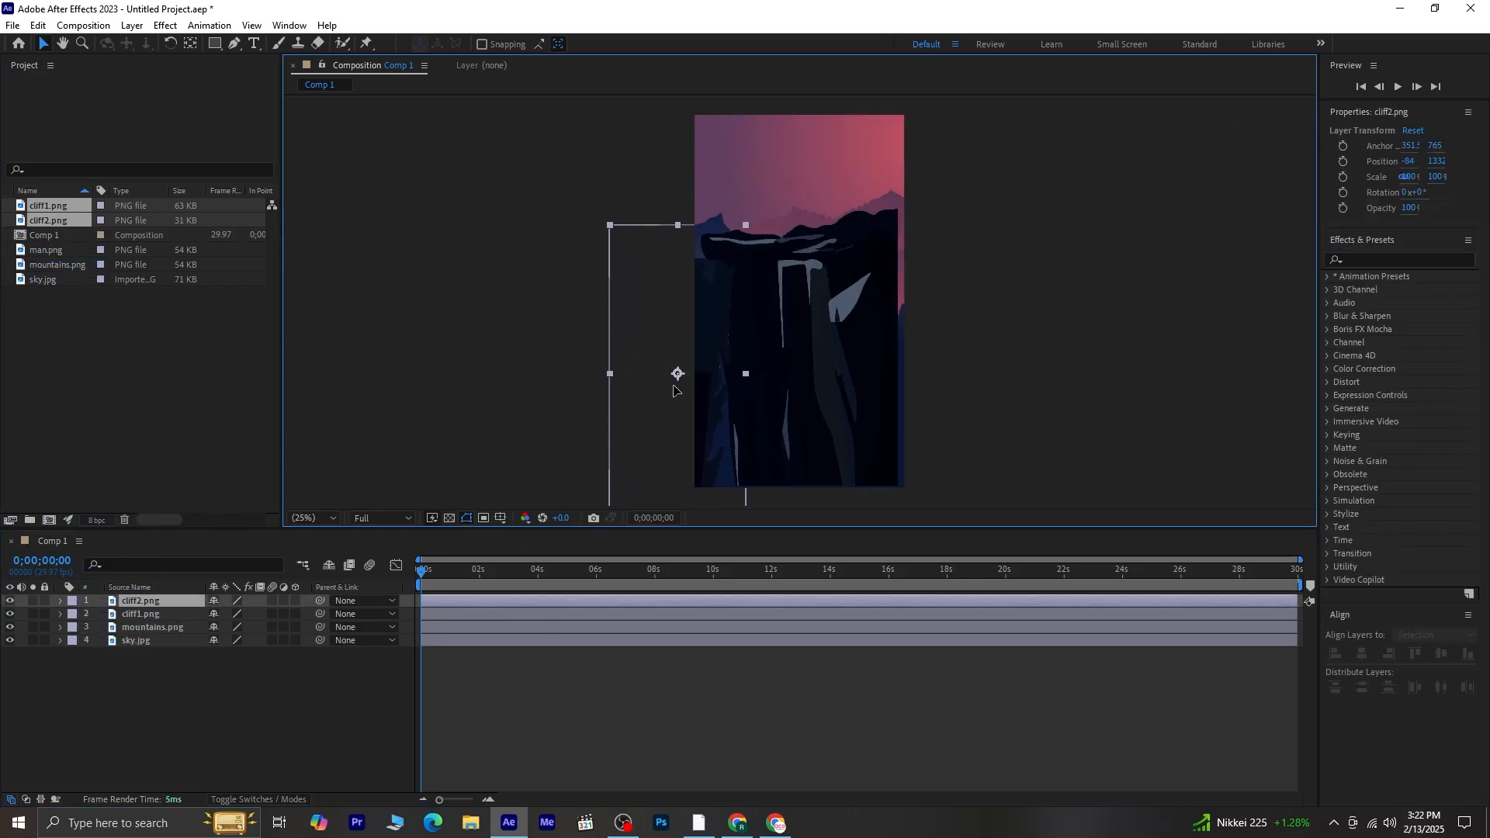
Scale the cliff1 layer to 65% and place it in the lower right of the frame at about (780, 1433).
left_click_drag(831, 362, 845, 414)
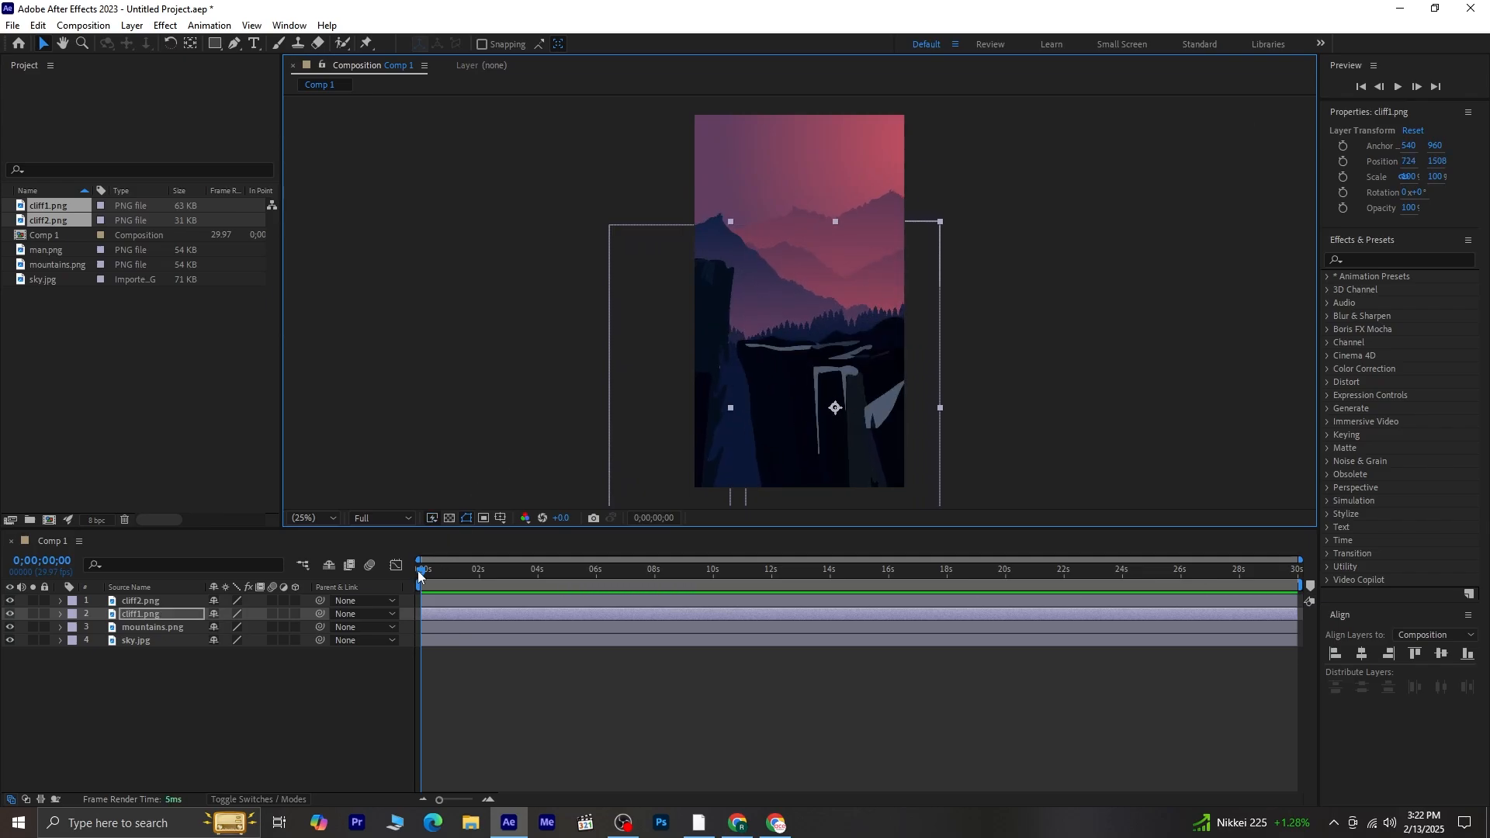
key("s")
left_click(256, 627)
type("65")
key("Return")
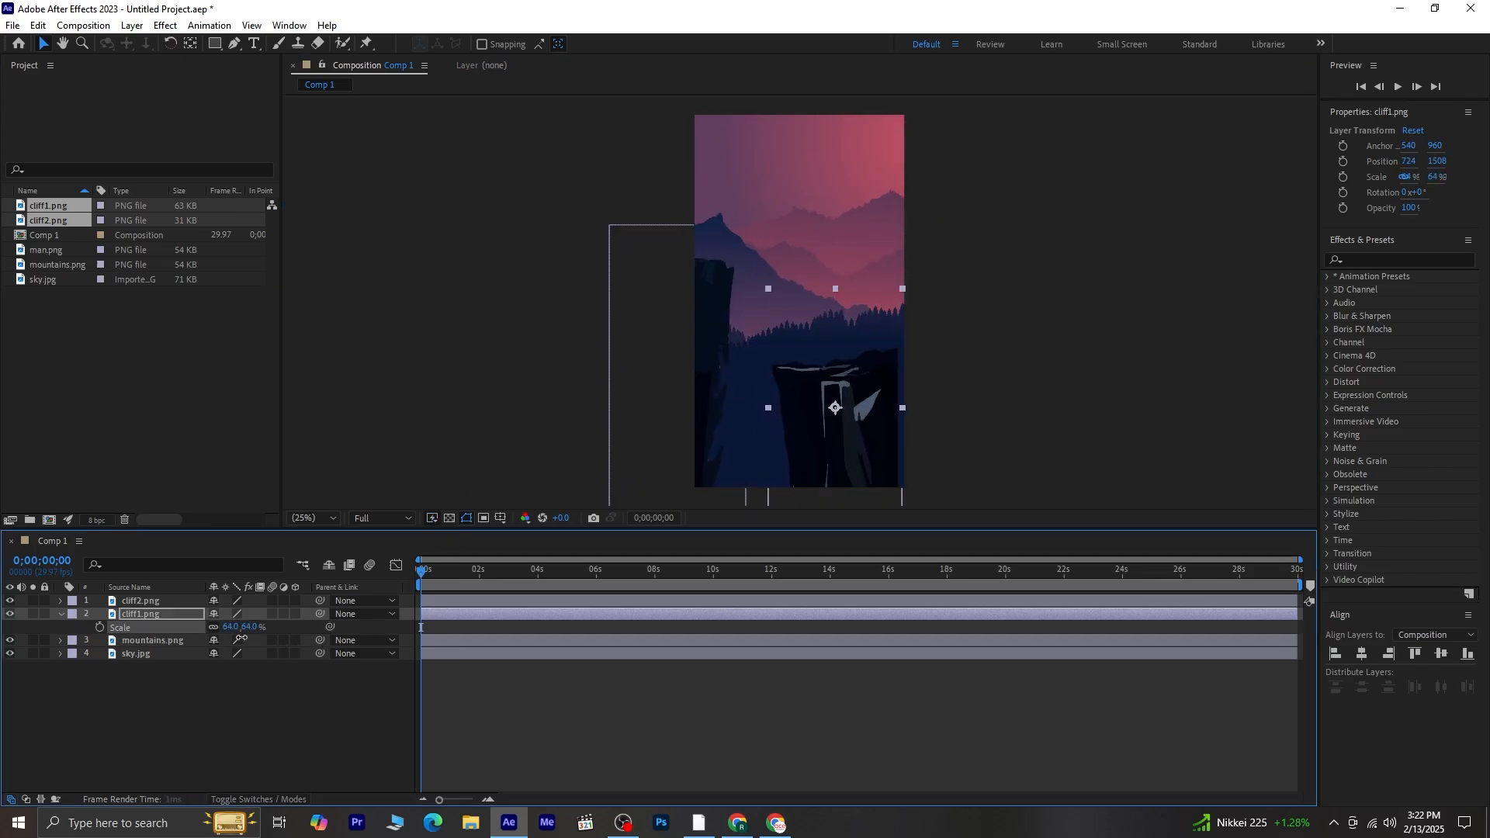
mouse_move(828, 444)
left_mouse_down()
mouse_move(836, 384)
mouse_move(839, 429)
left_mouse_up()
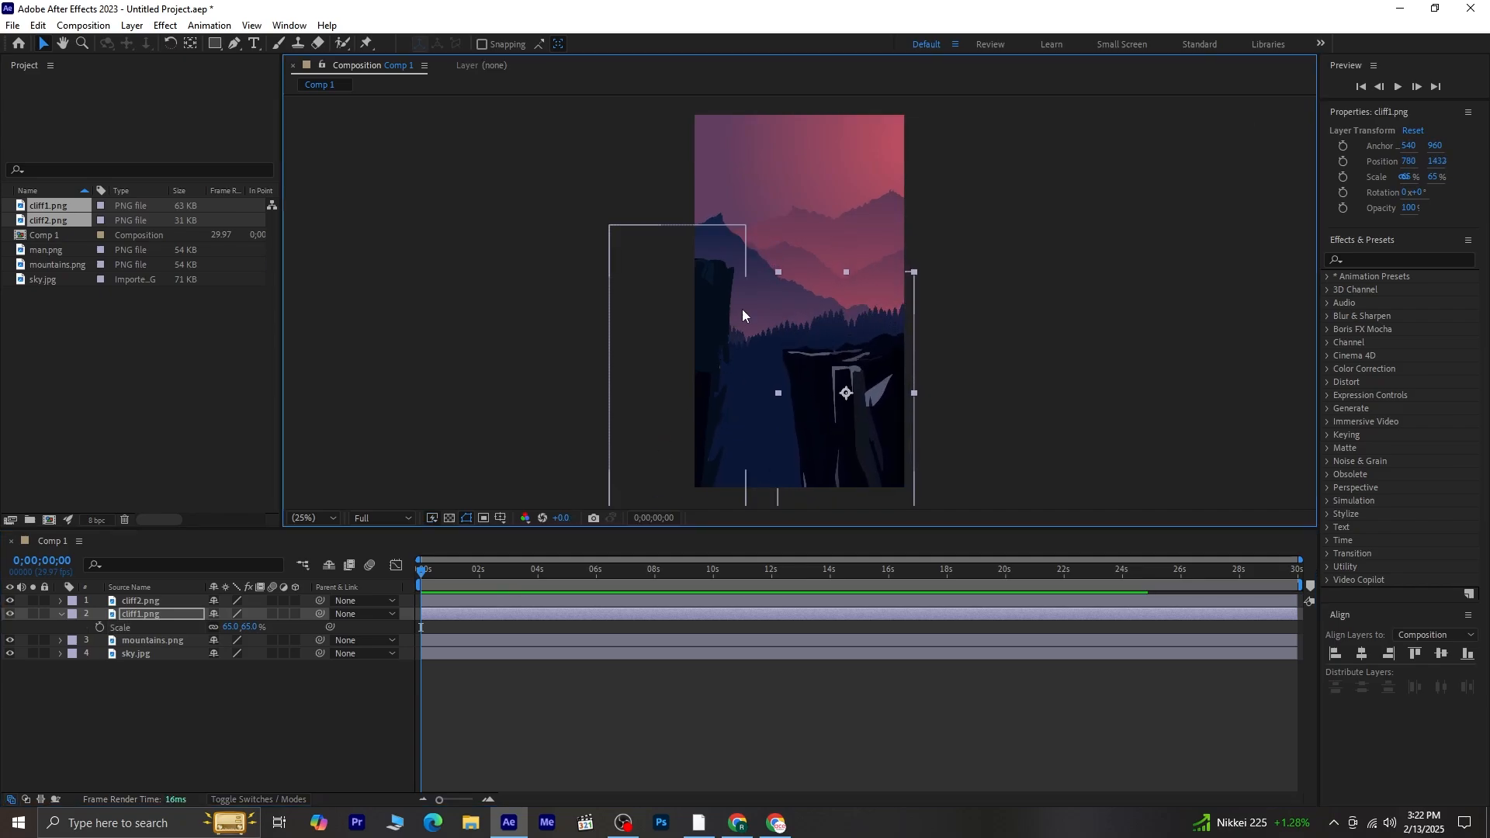
Scale the cliff2 layer to 67% and place it in the lower left of the frame at about (192, 1673).
left_click(724, 387)
left_click_drag(725, 391, 740, 506)
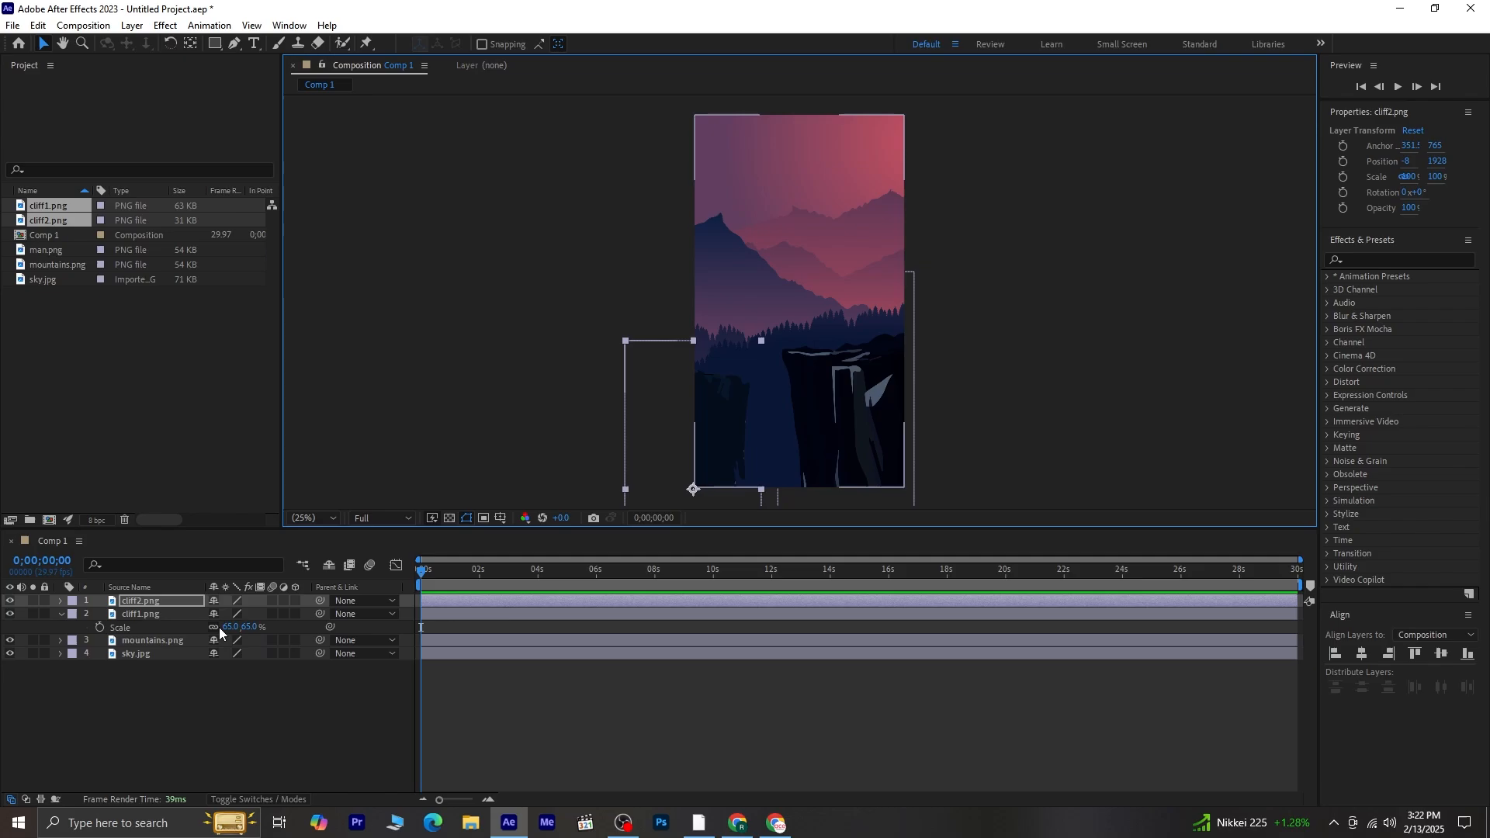
key("s")
left_click_drag(252, 615, 227, 615)
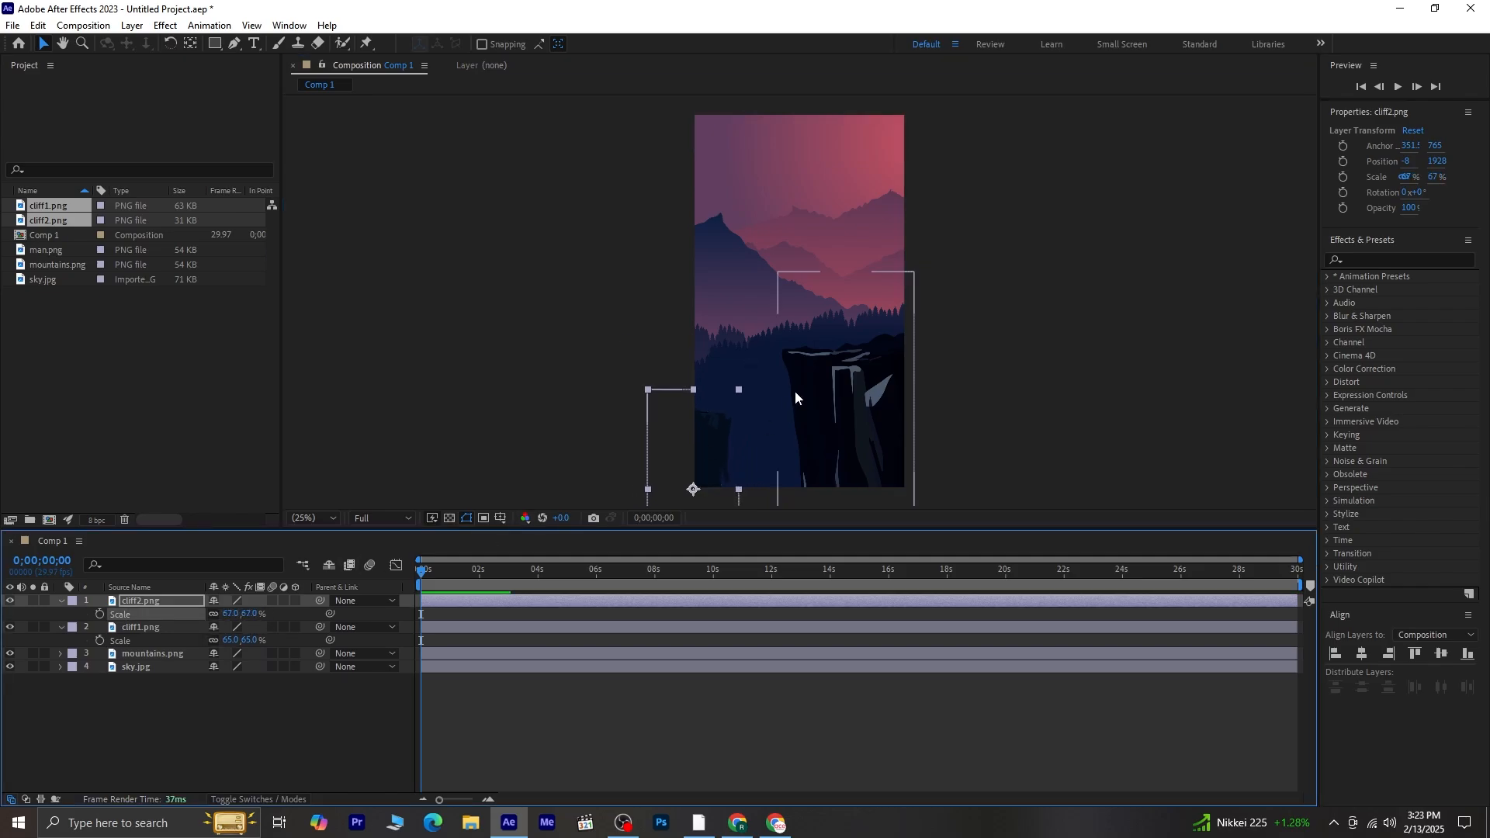
left_click_drag(709, 446, 732, 420)
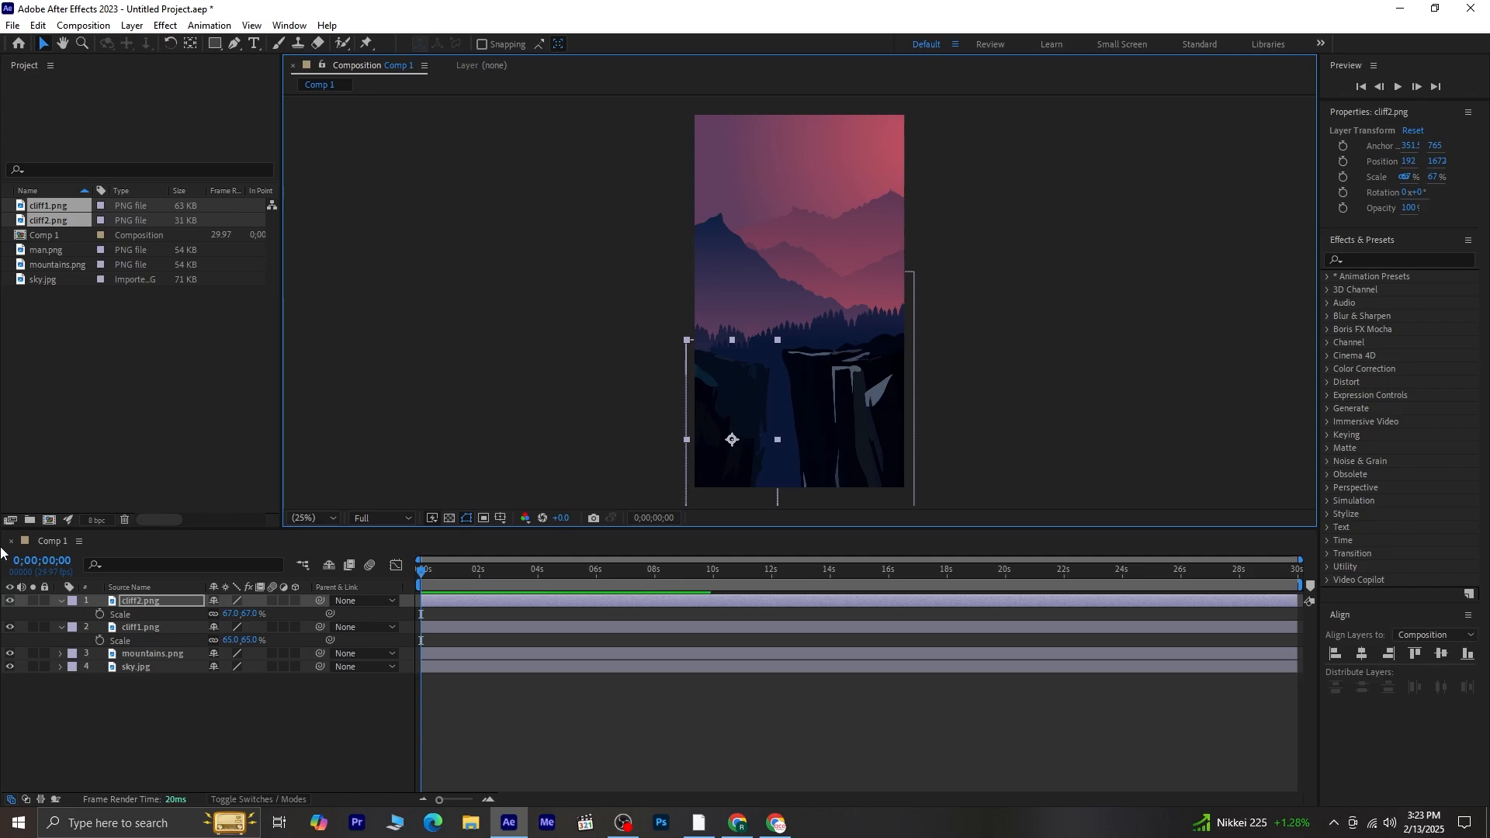
left_click(60, 601)
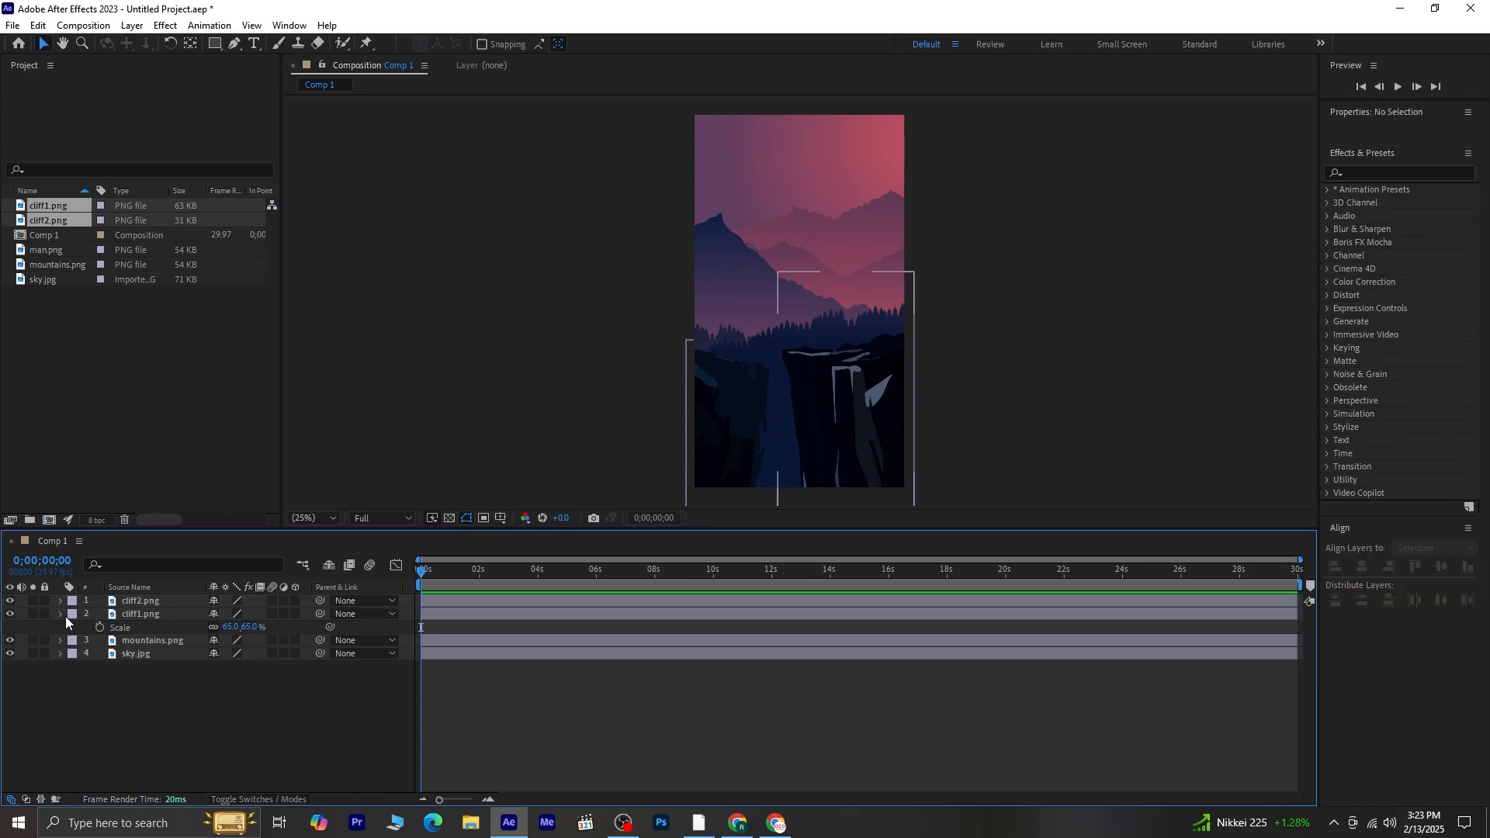
left_click(60, 613)
Nudge the cliff1 layer slightly upward in the composition.
left_click(799, 467)
left_click(949, 414)
left_click(875, 426)
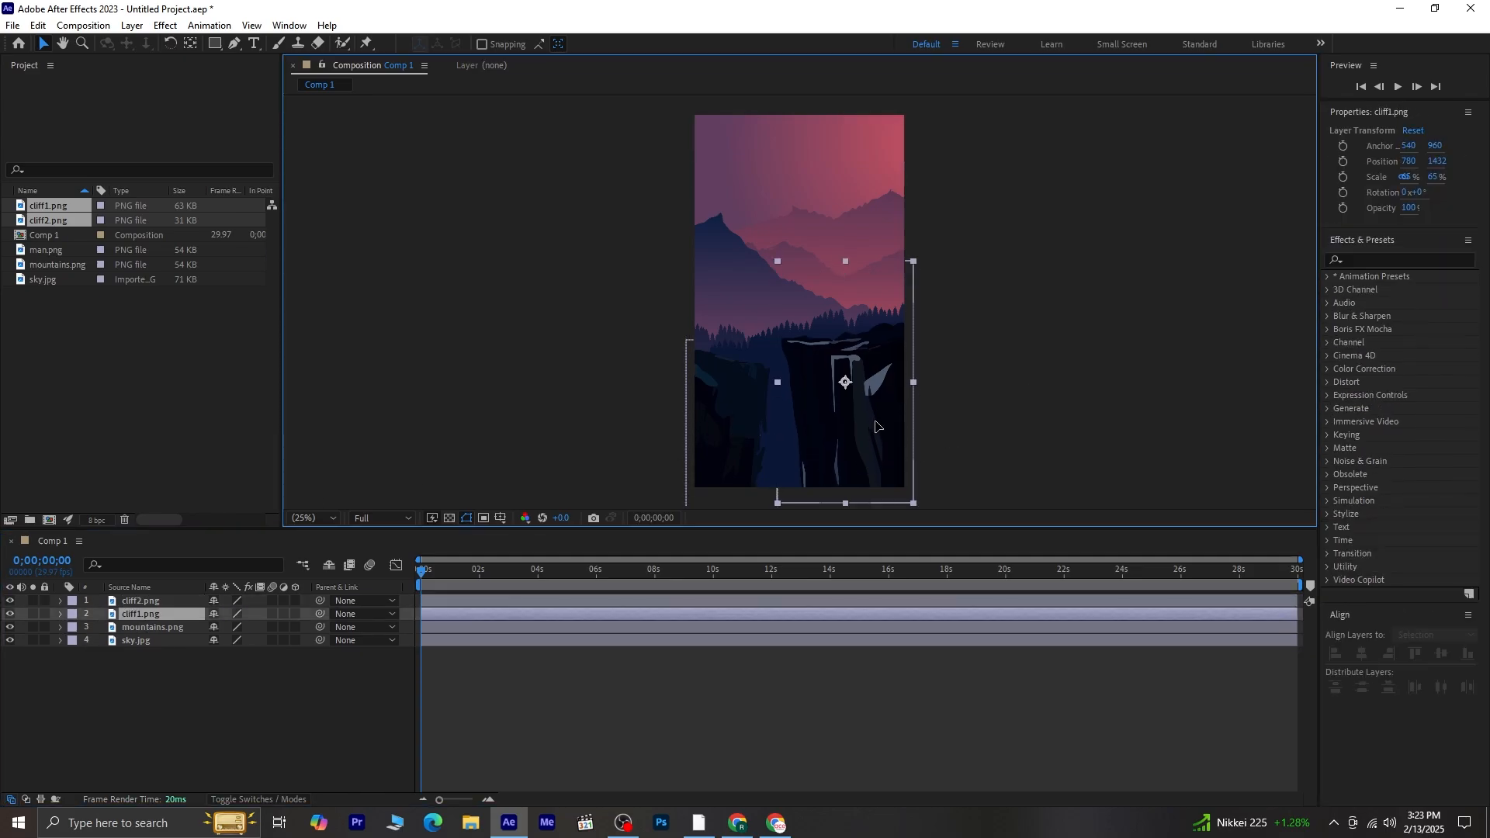
Duplicate the cliff2 layer, flip the copy horizontally and place it in the lower right corner at about (1016, 1904).
left_click(750, 413)
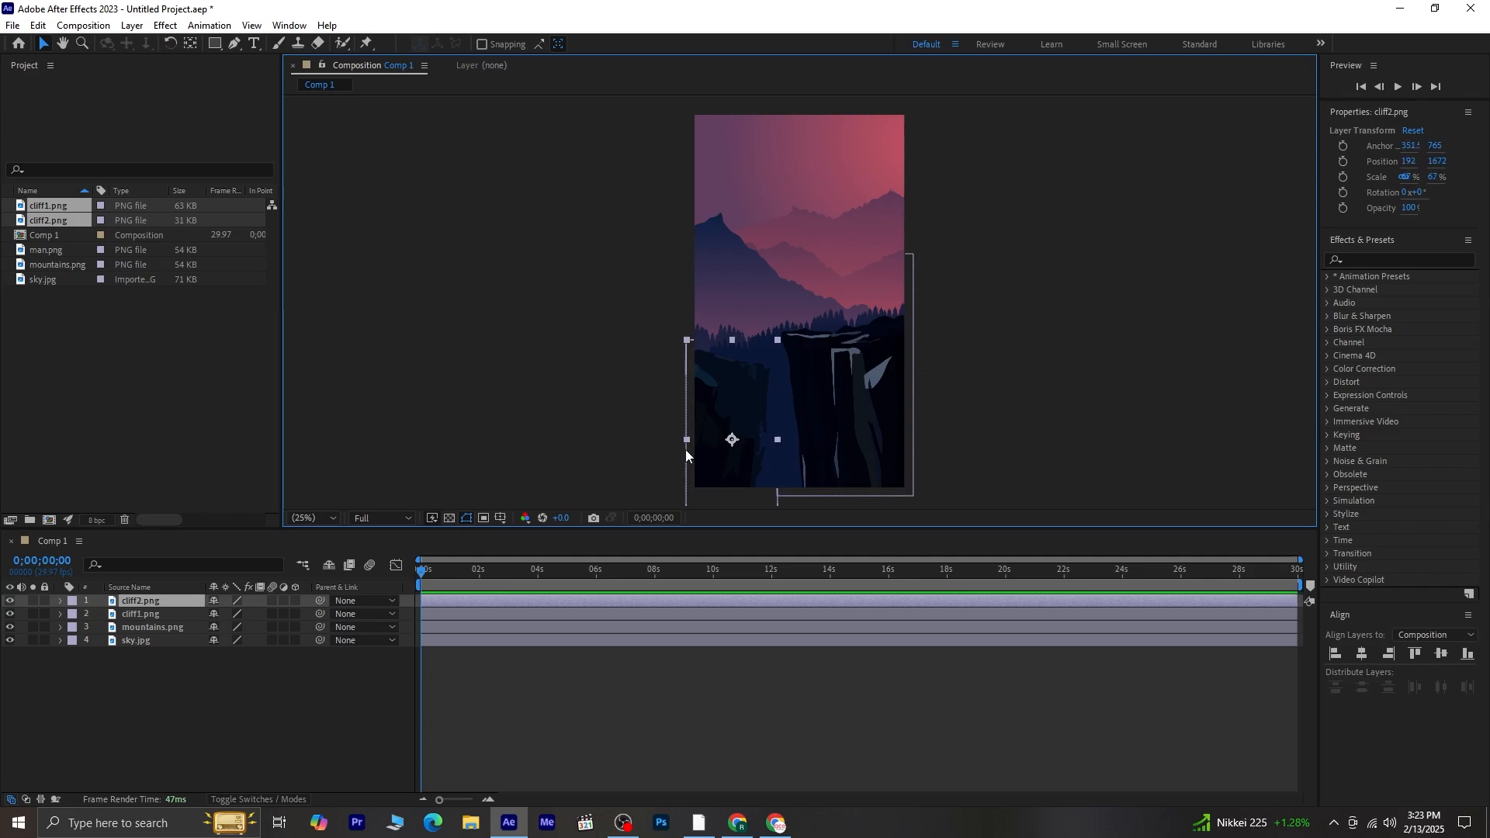
key("ctrl+d")
right_click(164, 600)
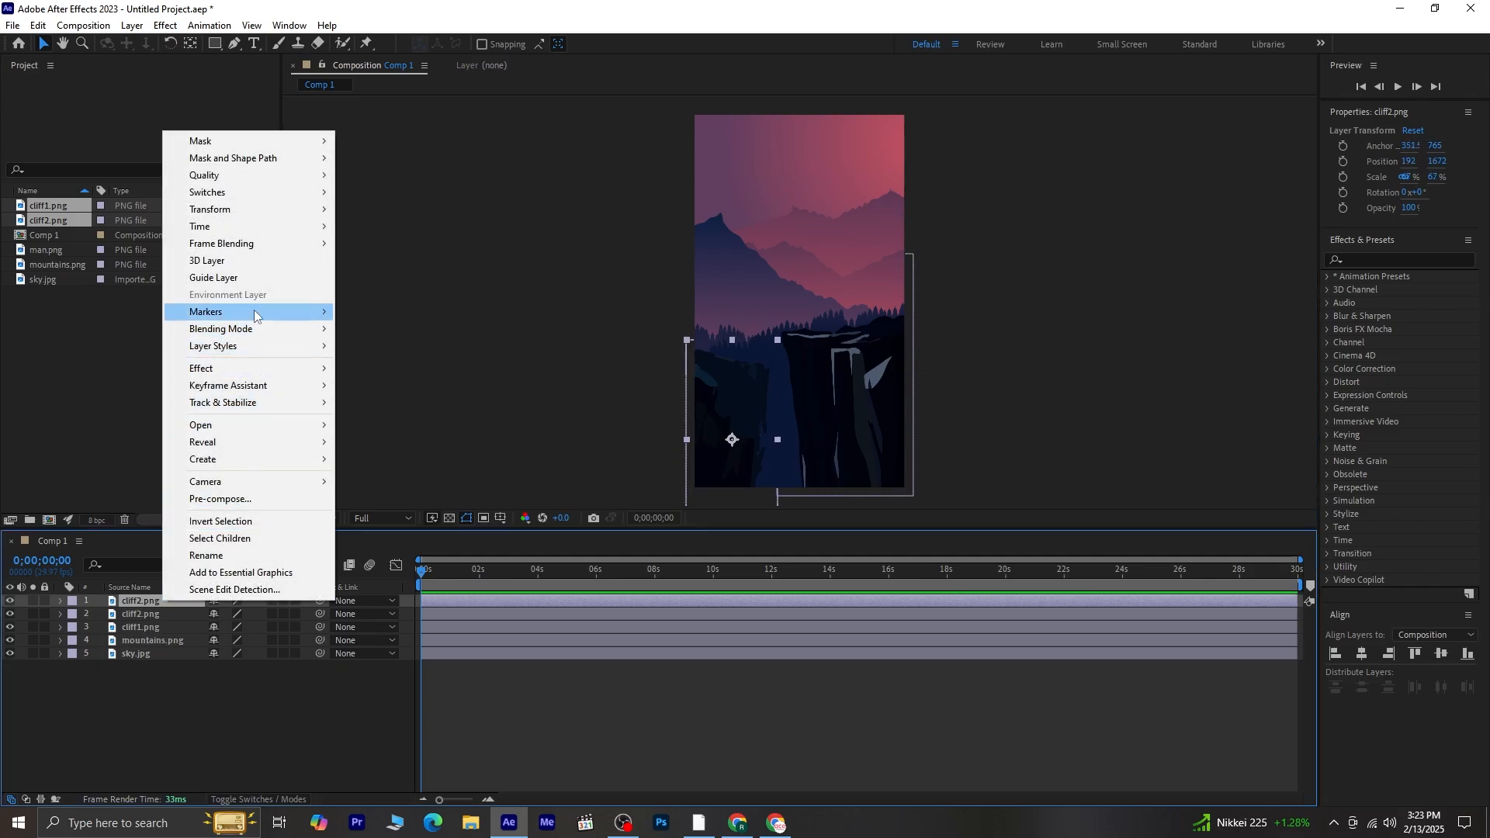
mouse_move(250, 210)
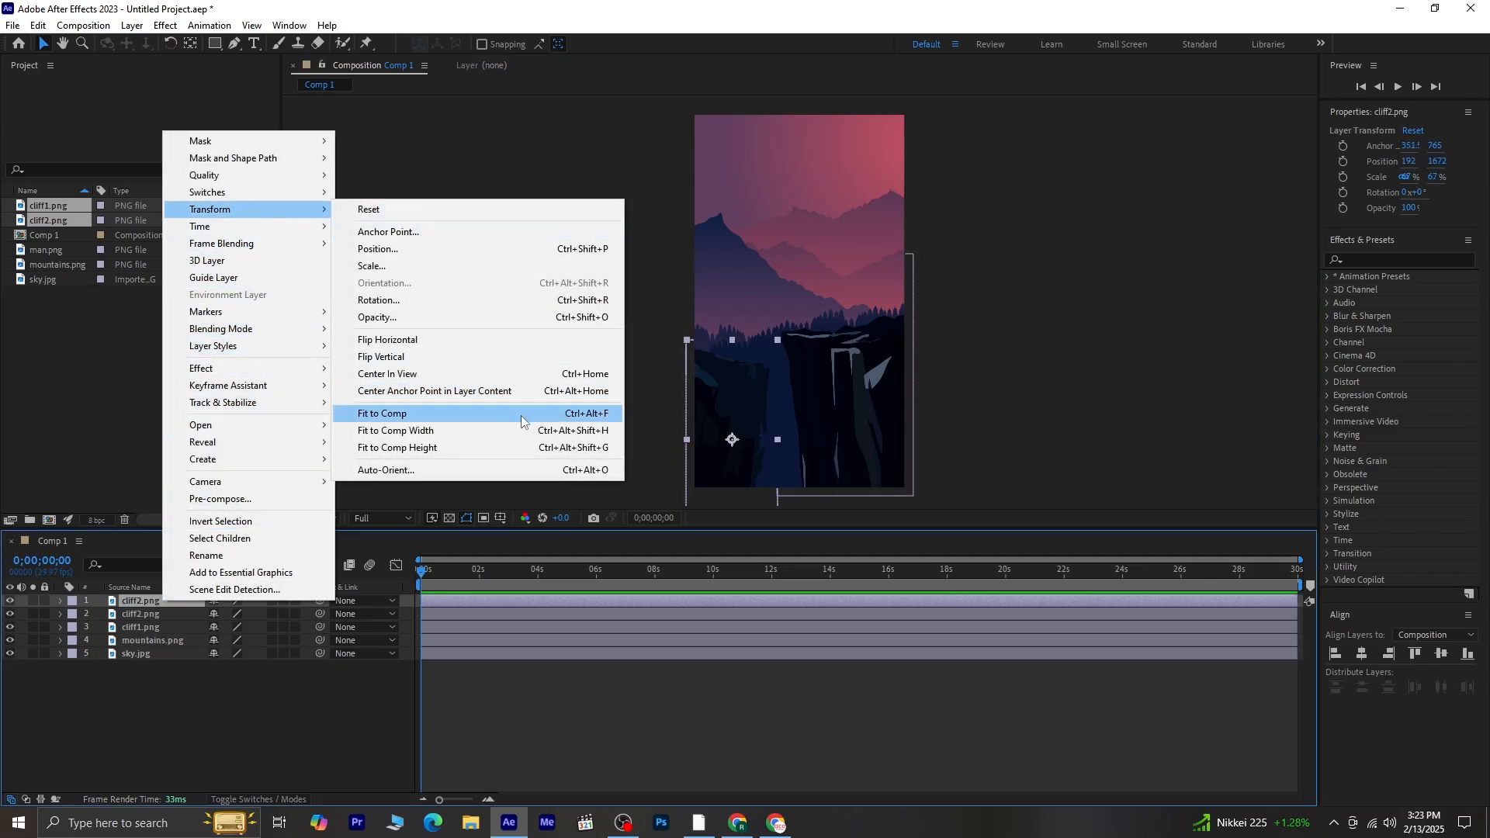
left_click(509, 338)
left_click_drag(731, 419, 915, 475)
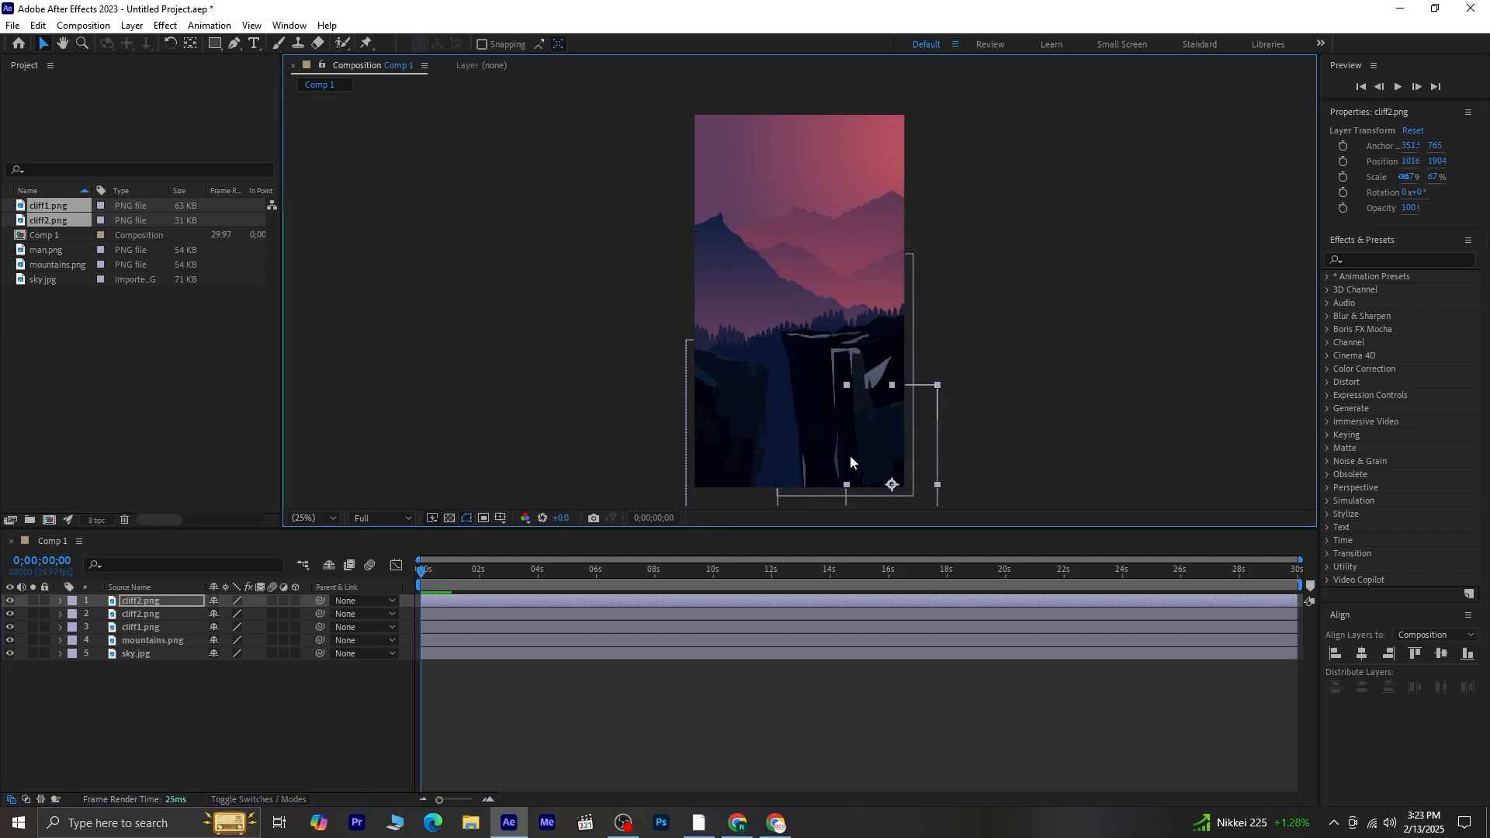
left_click(282, 756)
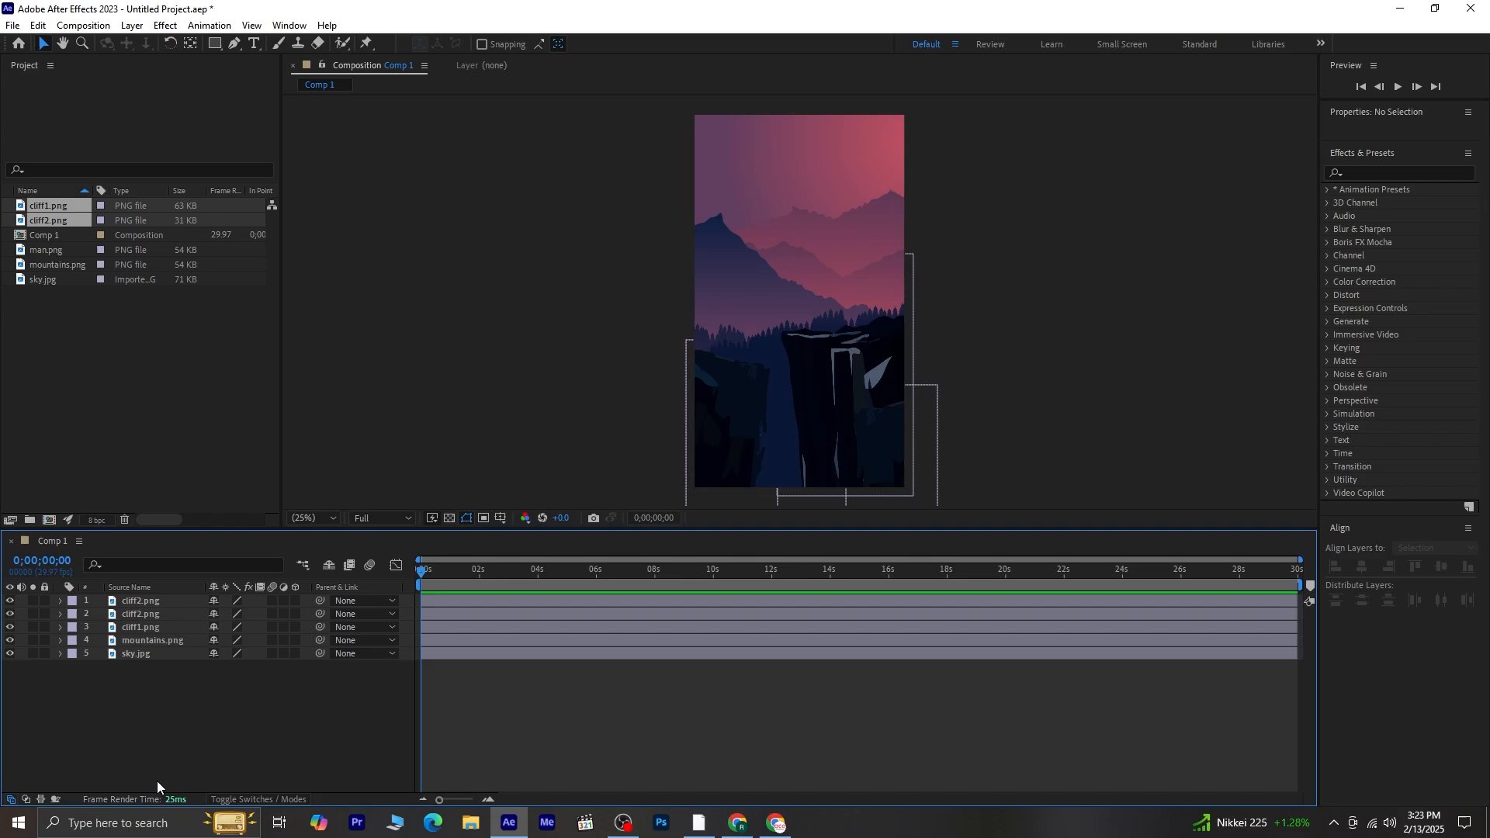
Shift the cliff1 layer slightly left and down.
left_click_drag(801, 361, 794, 368)
left_click(101, 704)
left_click(41, 311)
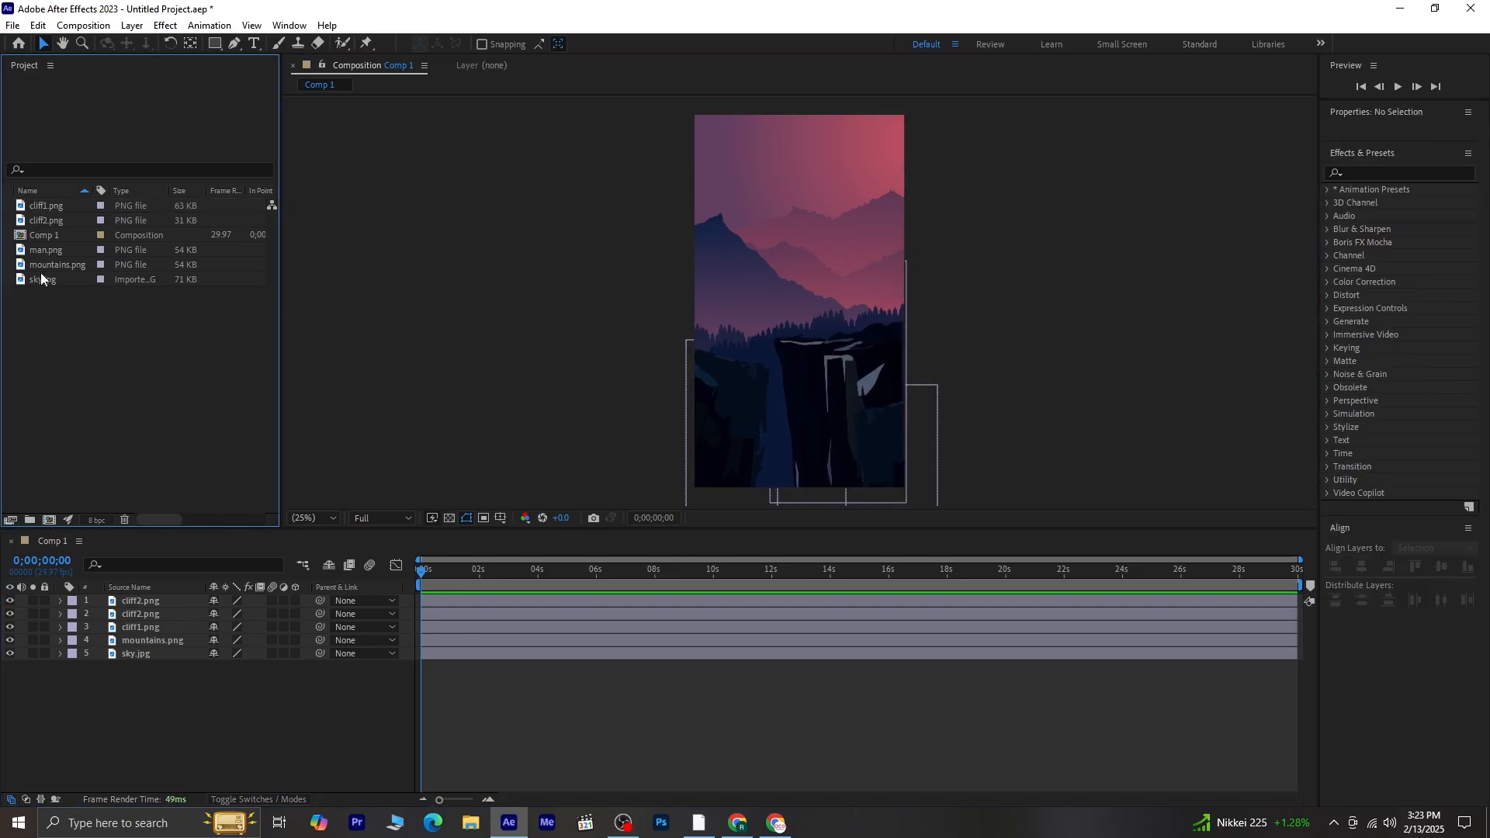
Add man.png as the top layer, scaled to 33% and standing on the cliff1 rock at about (620, 880).
left_click_drag(50, 249, 155, 602)
key("s")
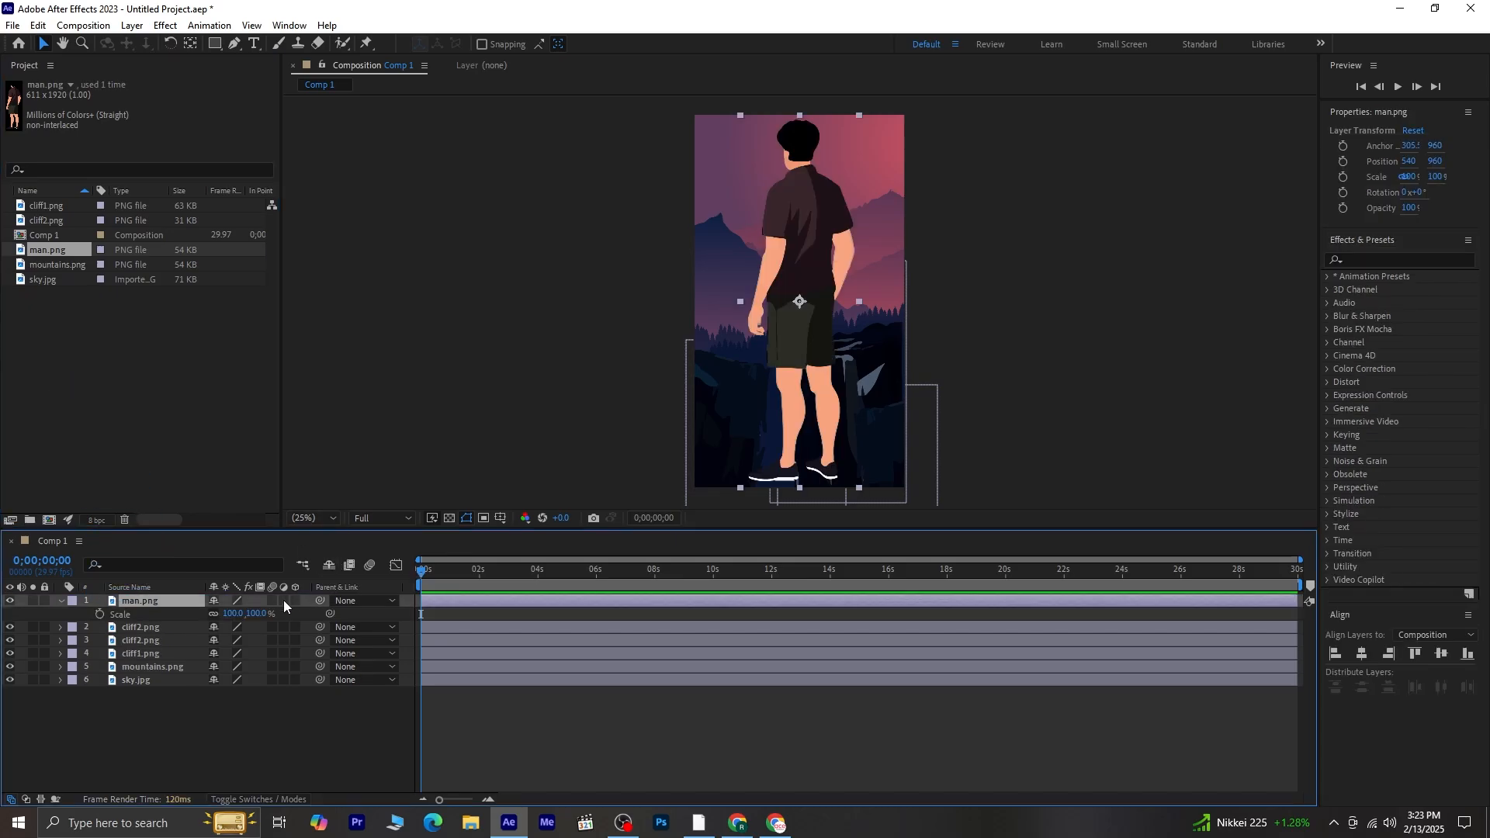
left_click_drag(255, 616, 205, 616)
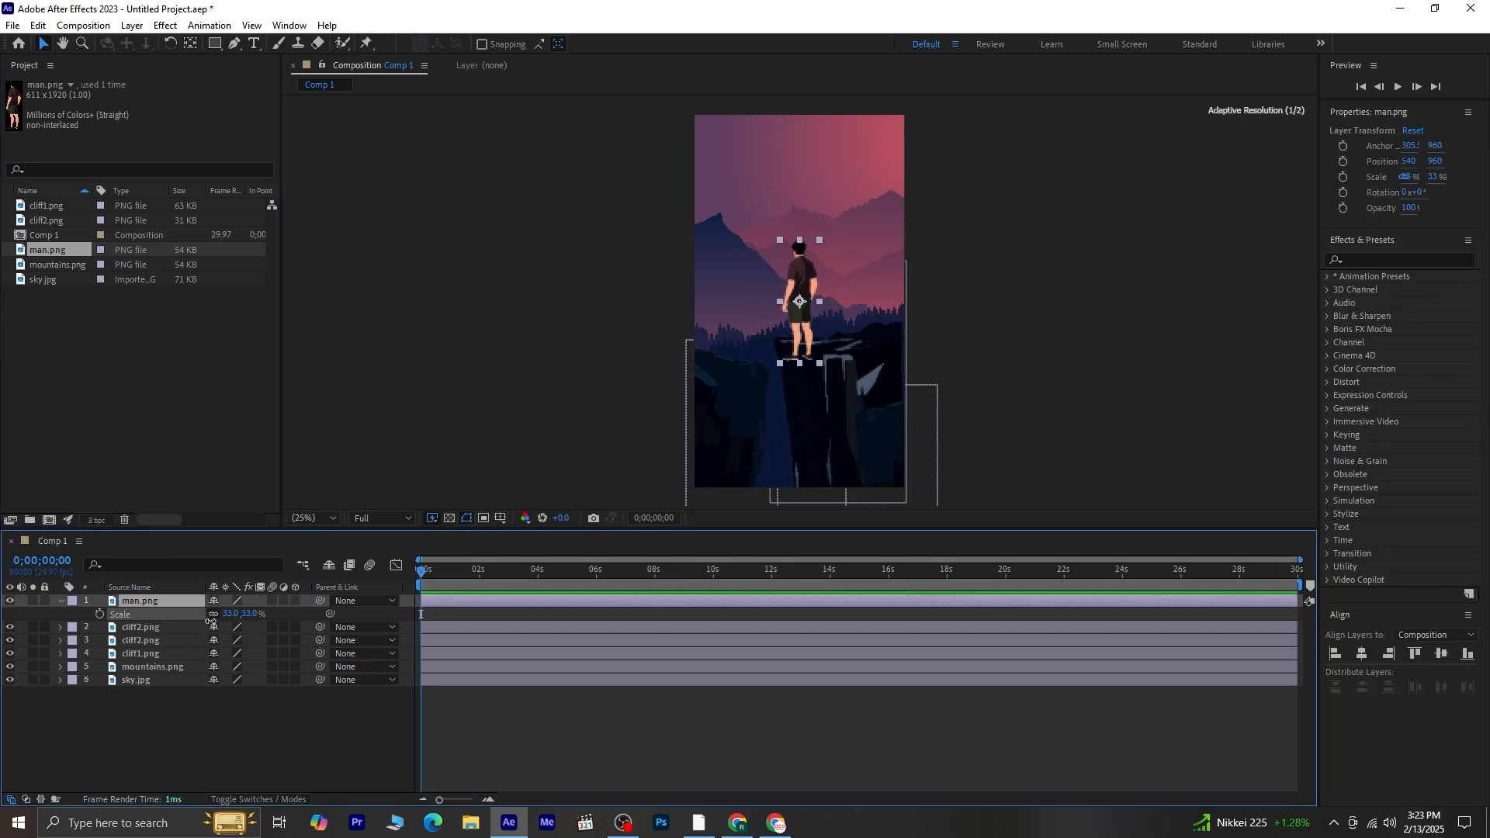
left_click_drag(795, 314, 813, 301)
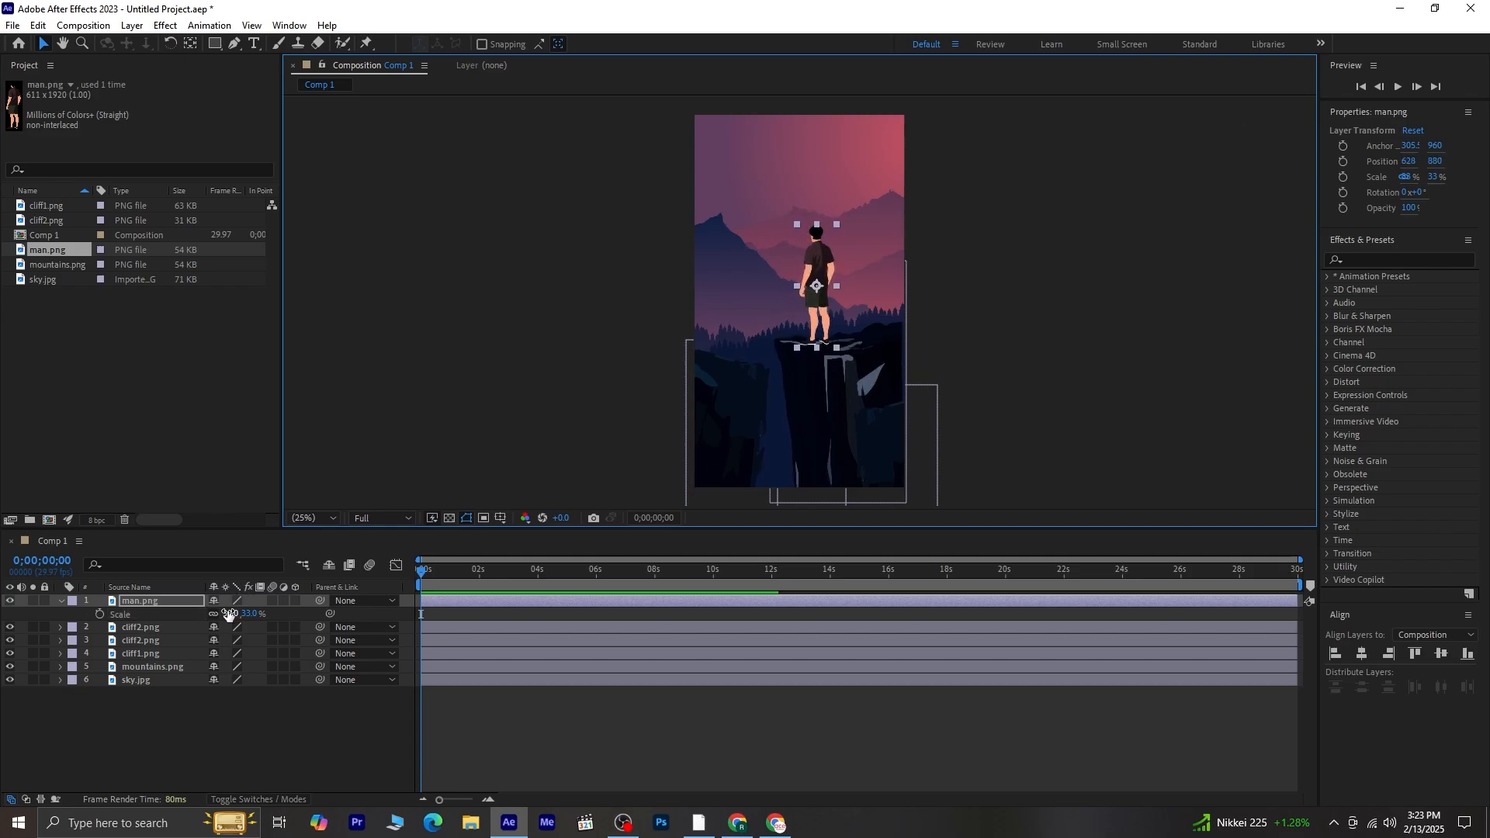
Enlarge the man layer to 48% and reposition him on top of the cliff at about (644, 728).
left_click_drag(247, 614, 259, 614)
left_click_drag(838, 339, 826, 303)
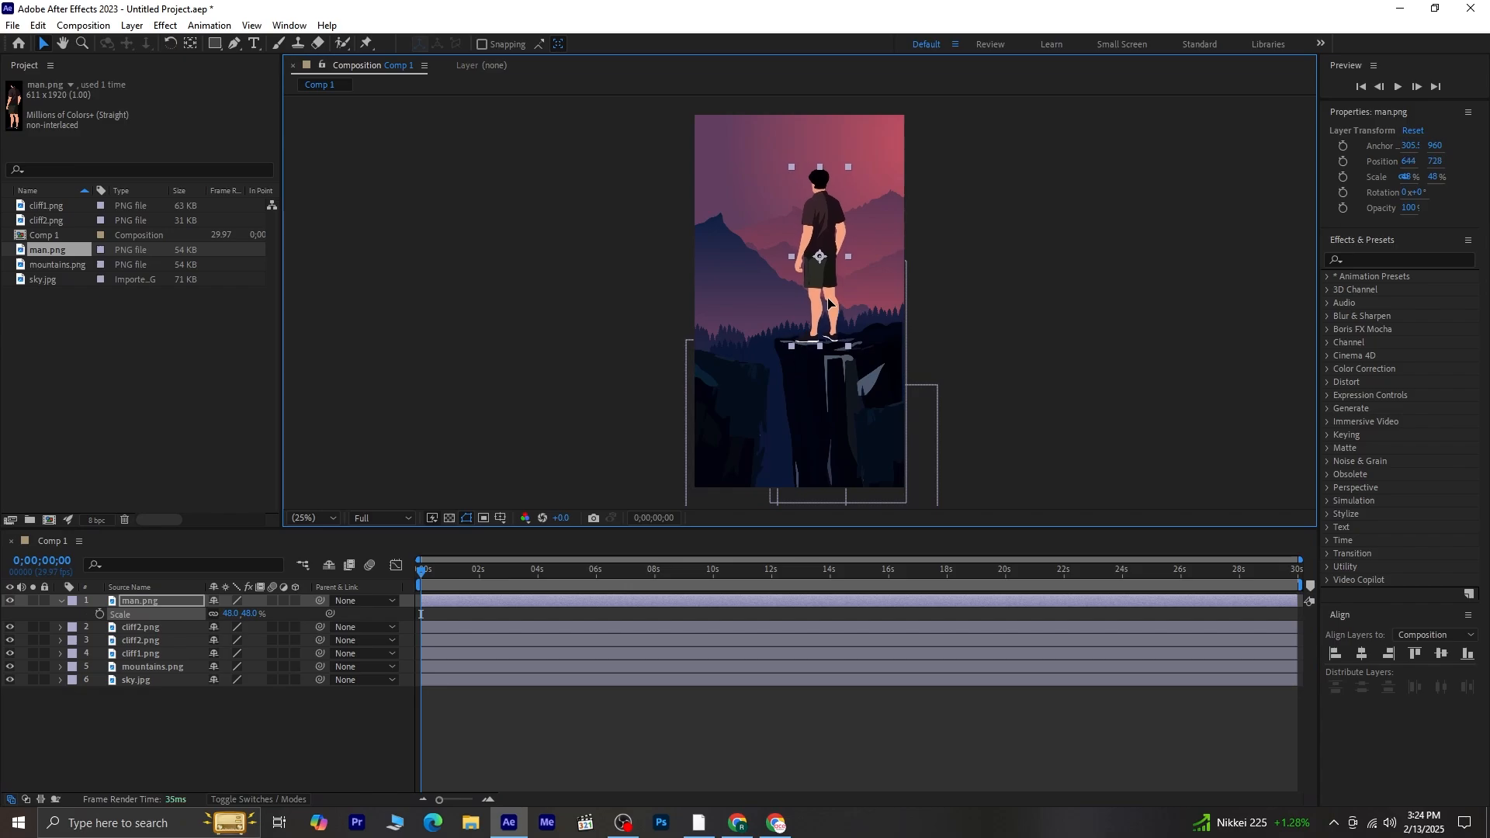
left_click(282, 728)
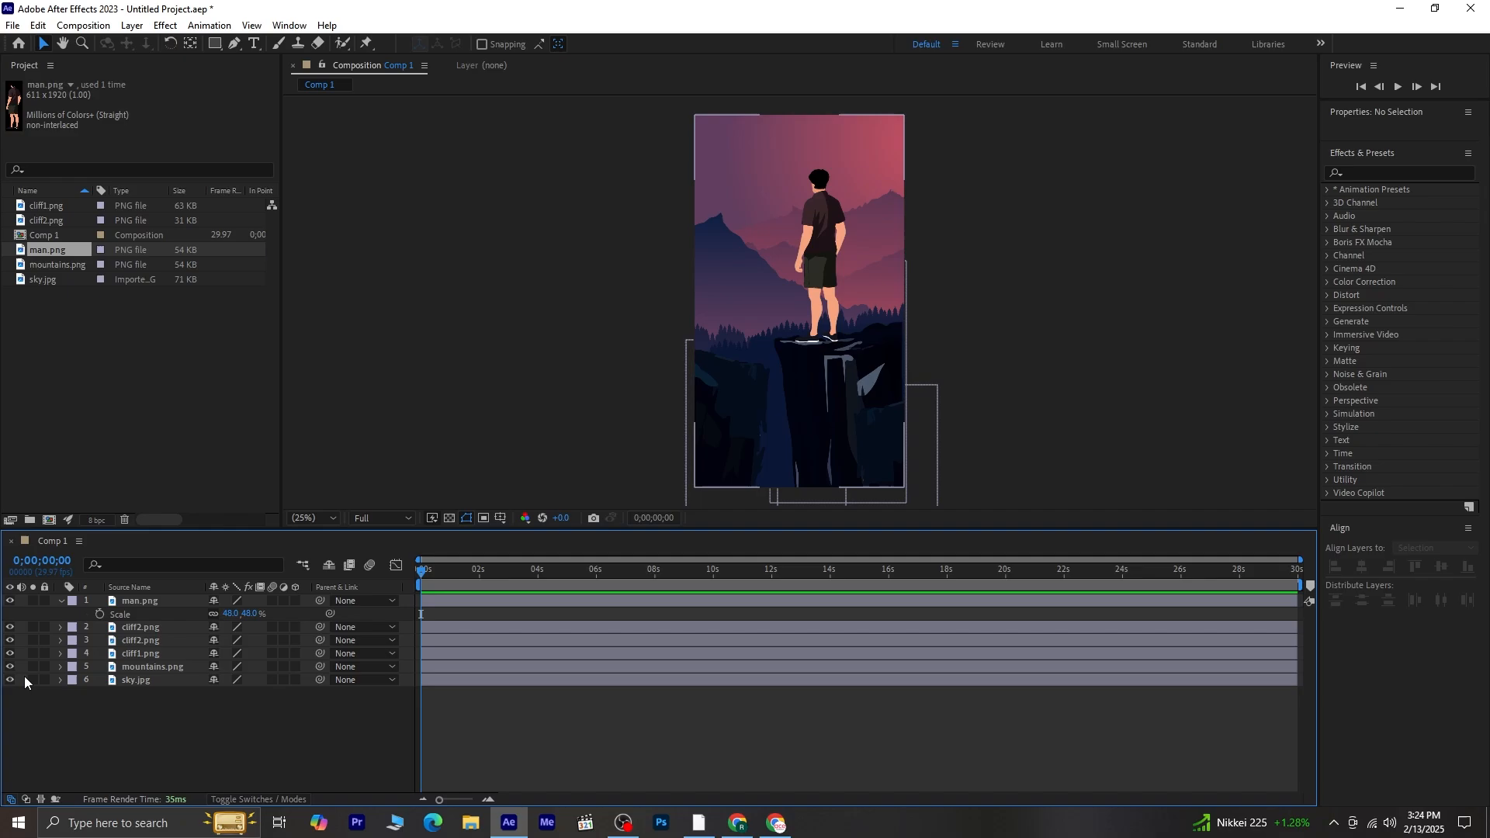
left_click(61, 602)
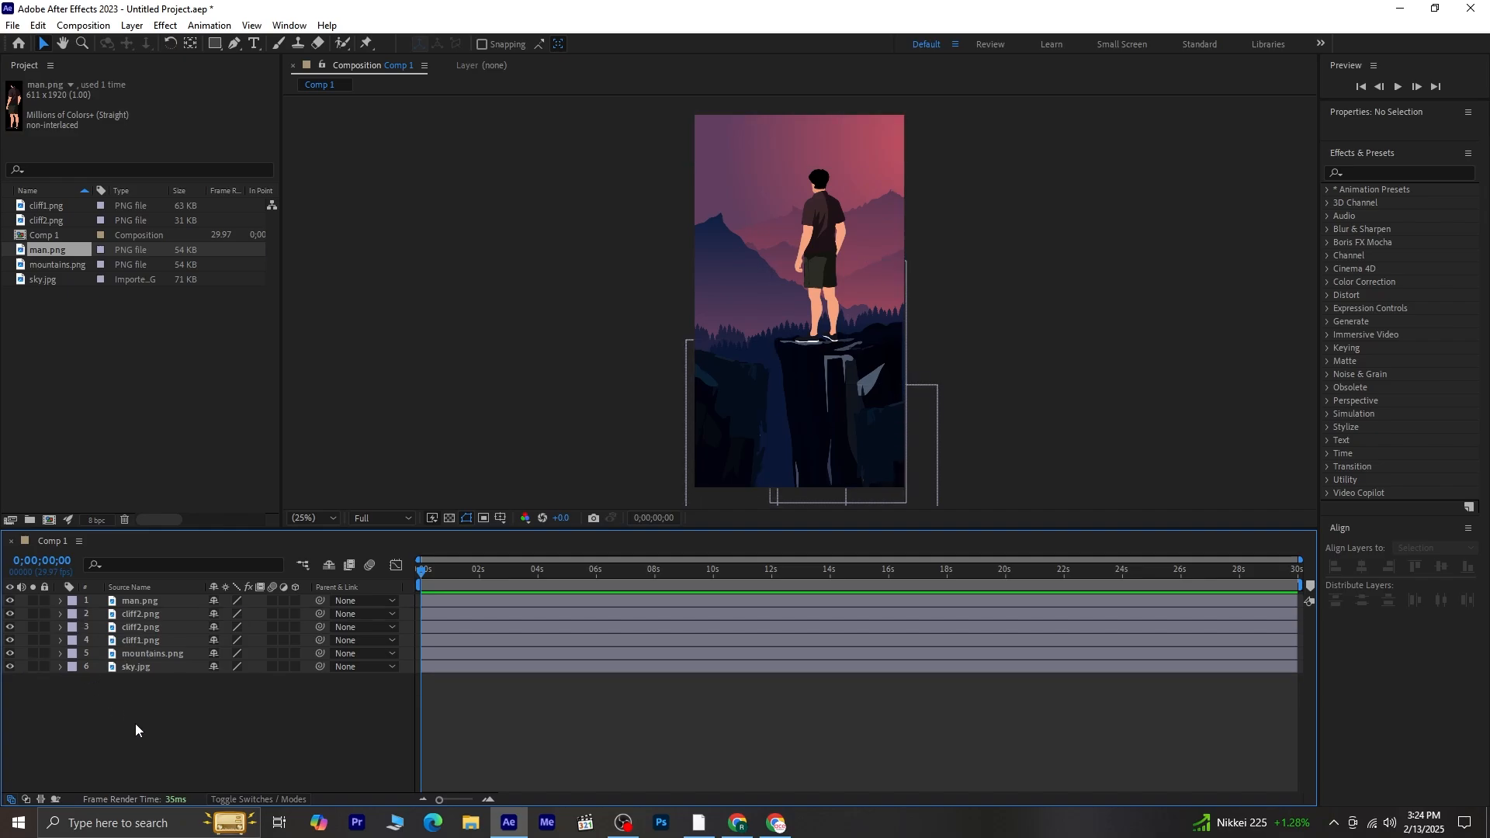
Turn on 3D for the man, cliff and mountains layers, leaving sky.jpg as 2D.
left_click(143, 668)
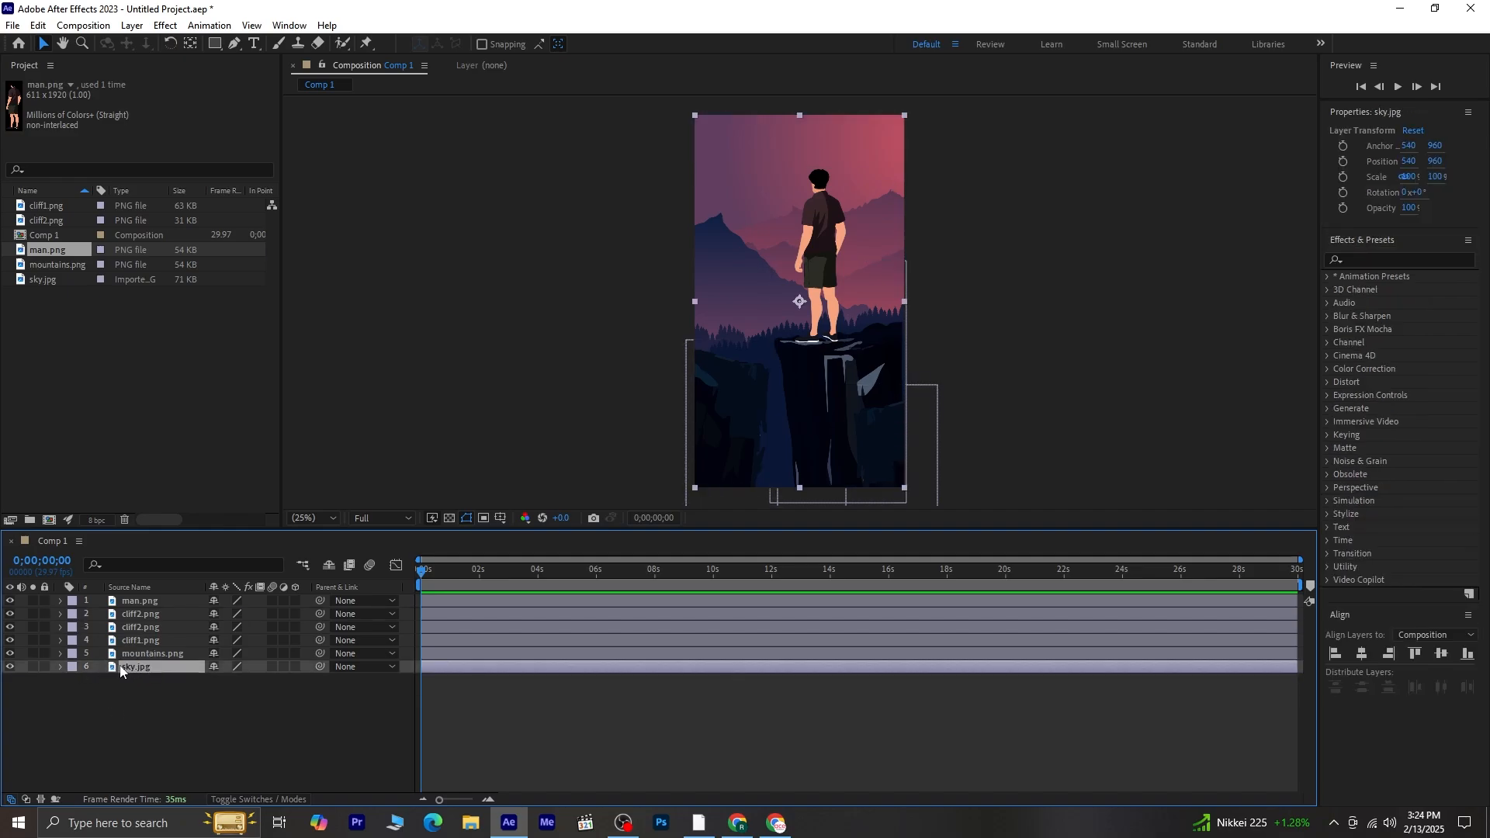
left_click_drag(293, 654, 298, 599)
left_click(274, 737)
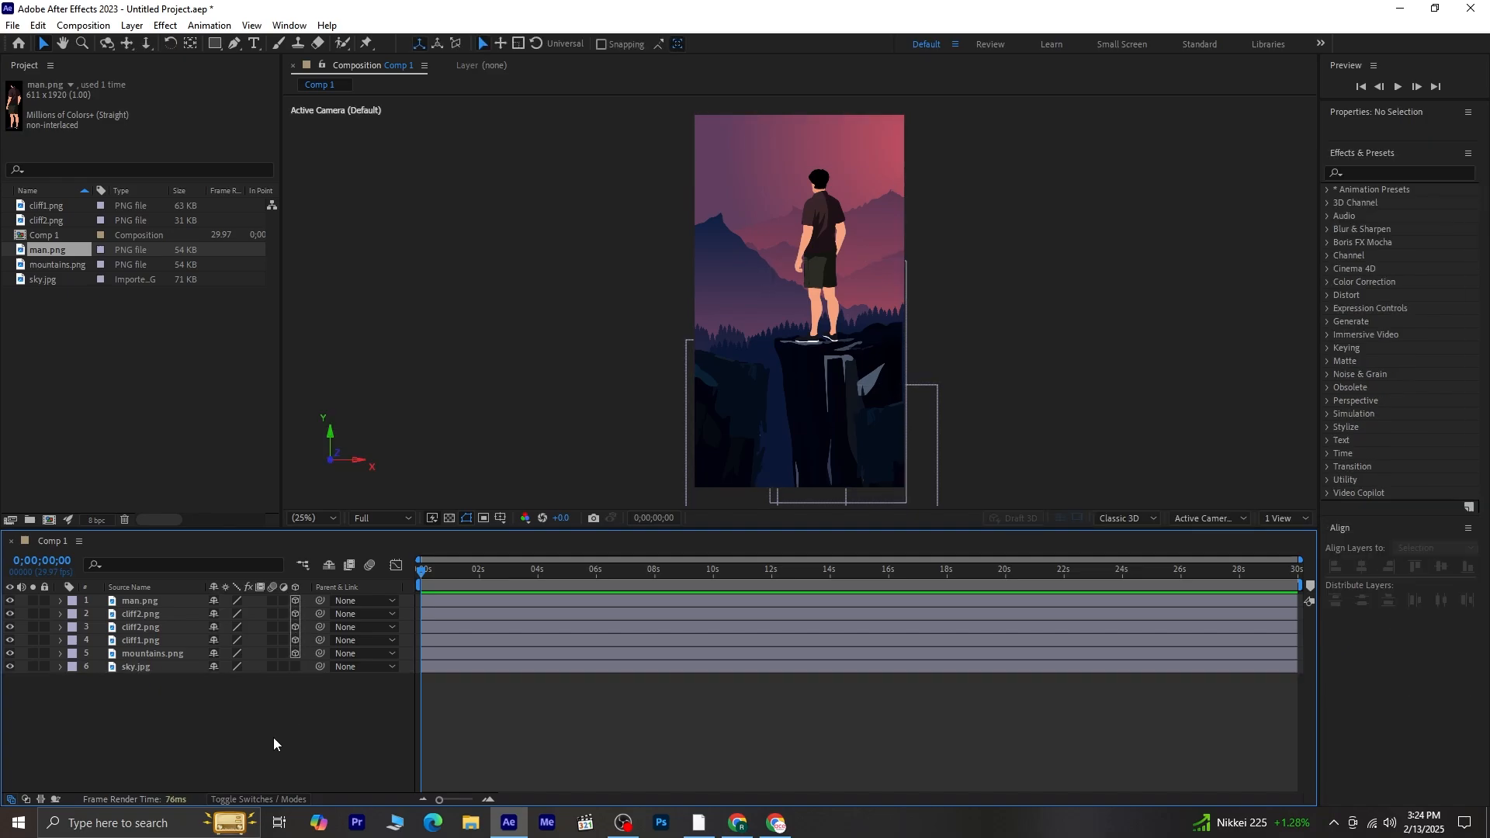
Create a two-node camera named Camera 1 with the 50mm preset.
right_click(220, 715)
mouse_move(299, 534)
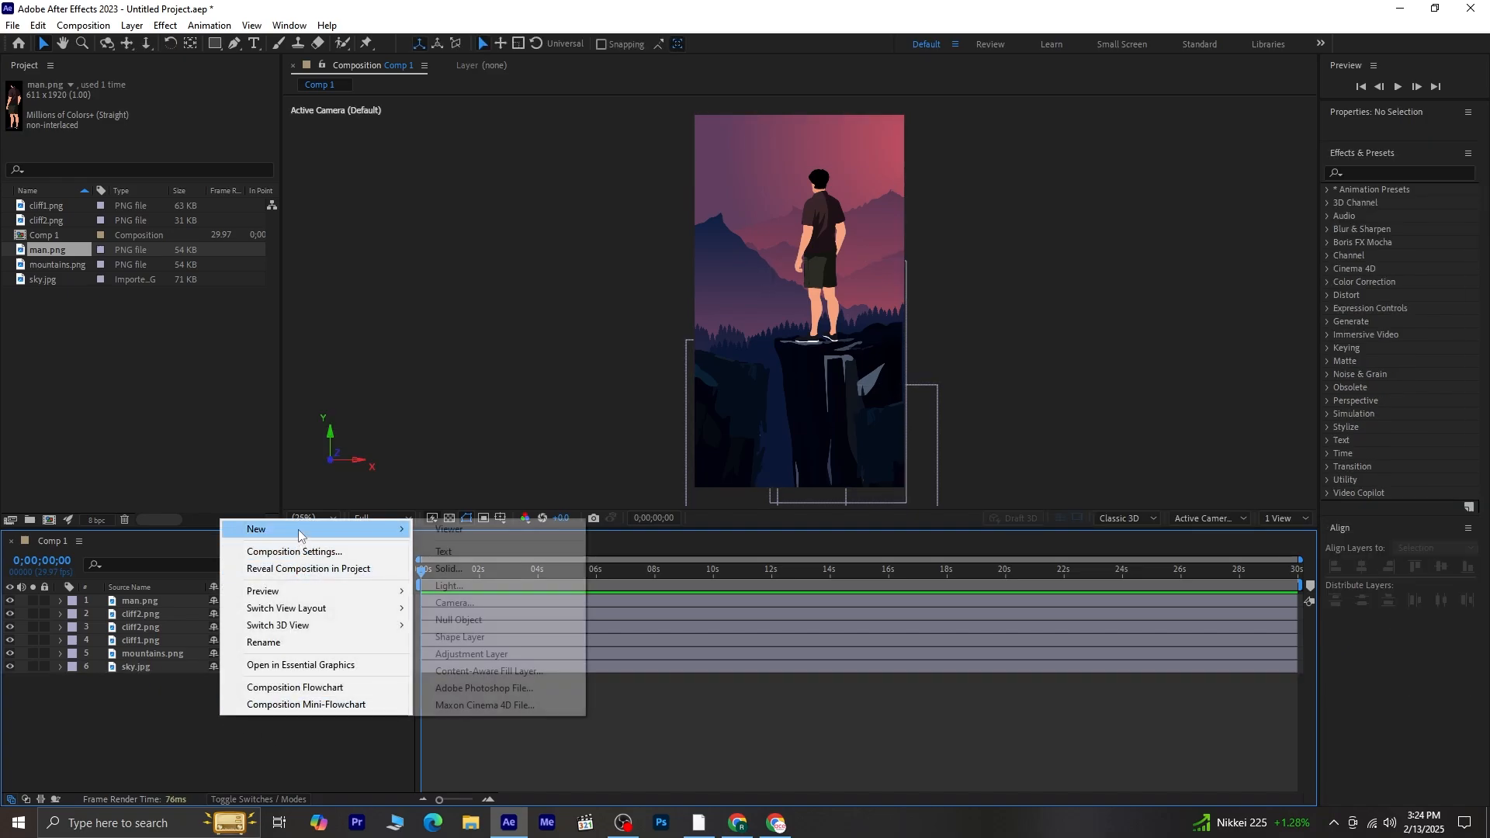
left_click(464, 604)
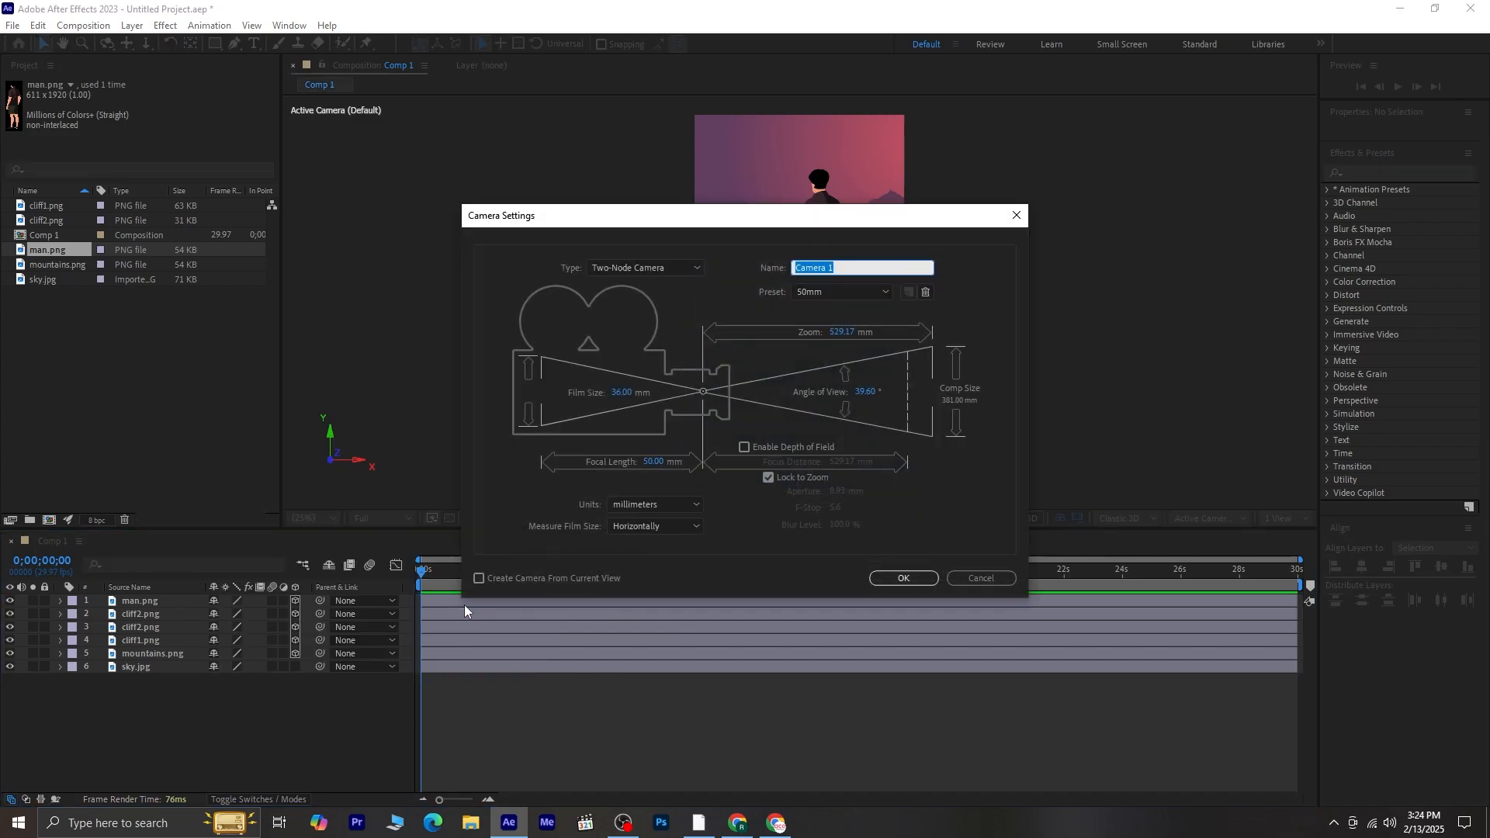
left_click(886, 580)
Create a null object, parent Camera 1 to it and make the null a 3D layer.
right_click(156, 720)
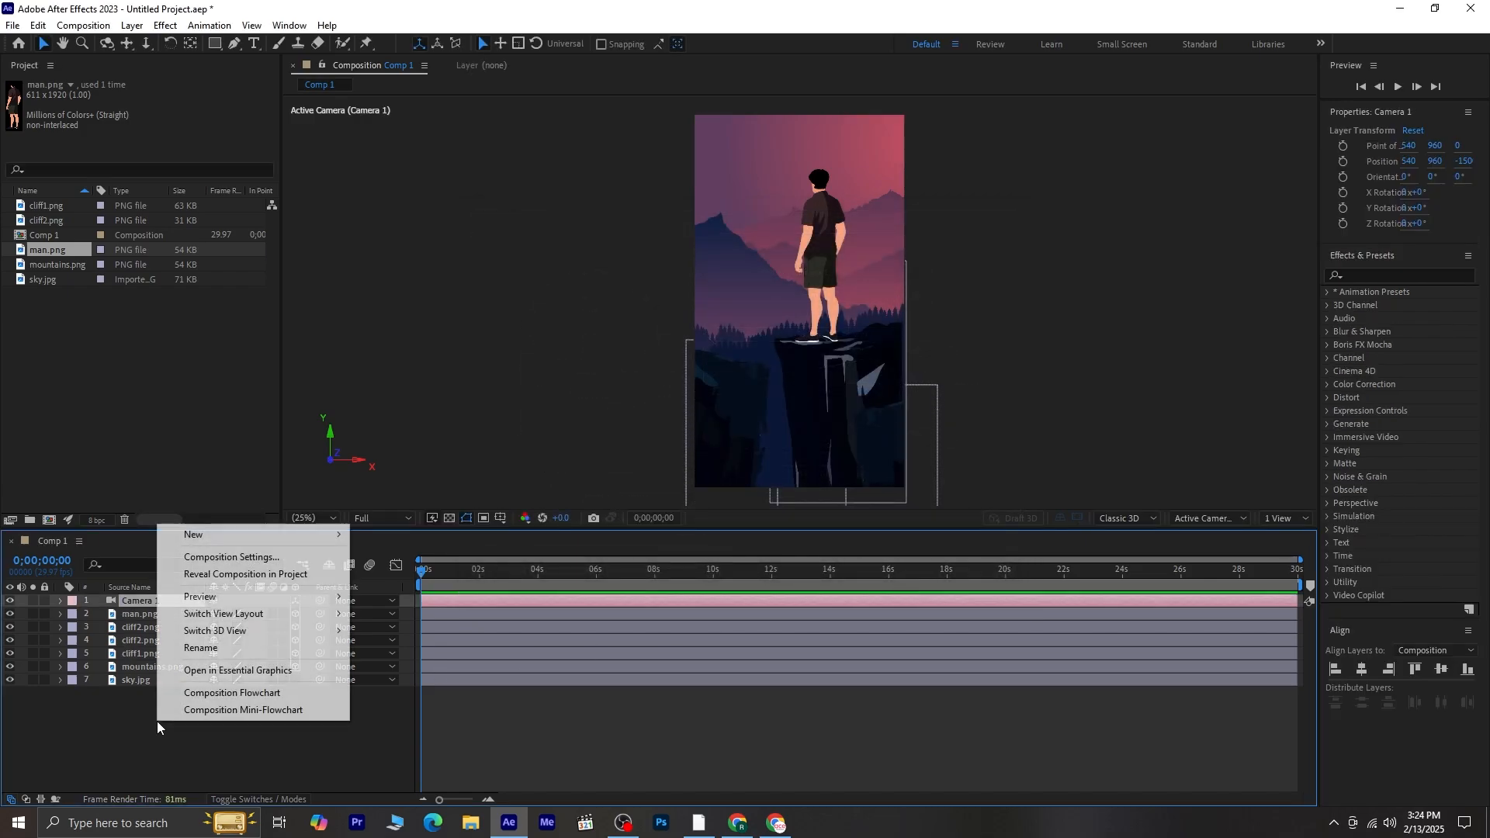
mouse_move(267, 537)
left_click(441, 618)
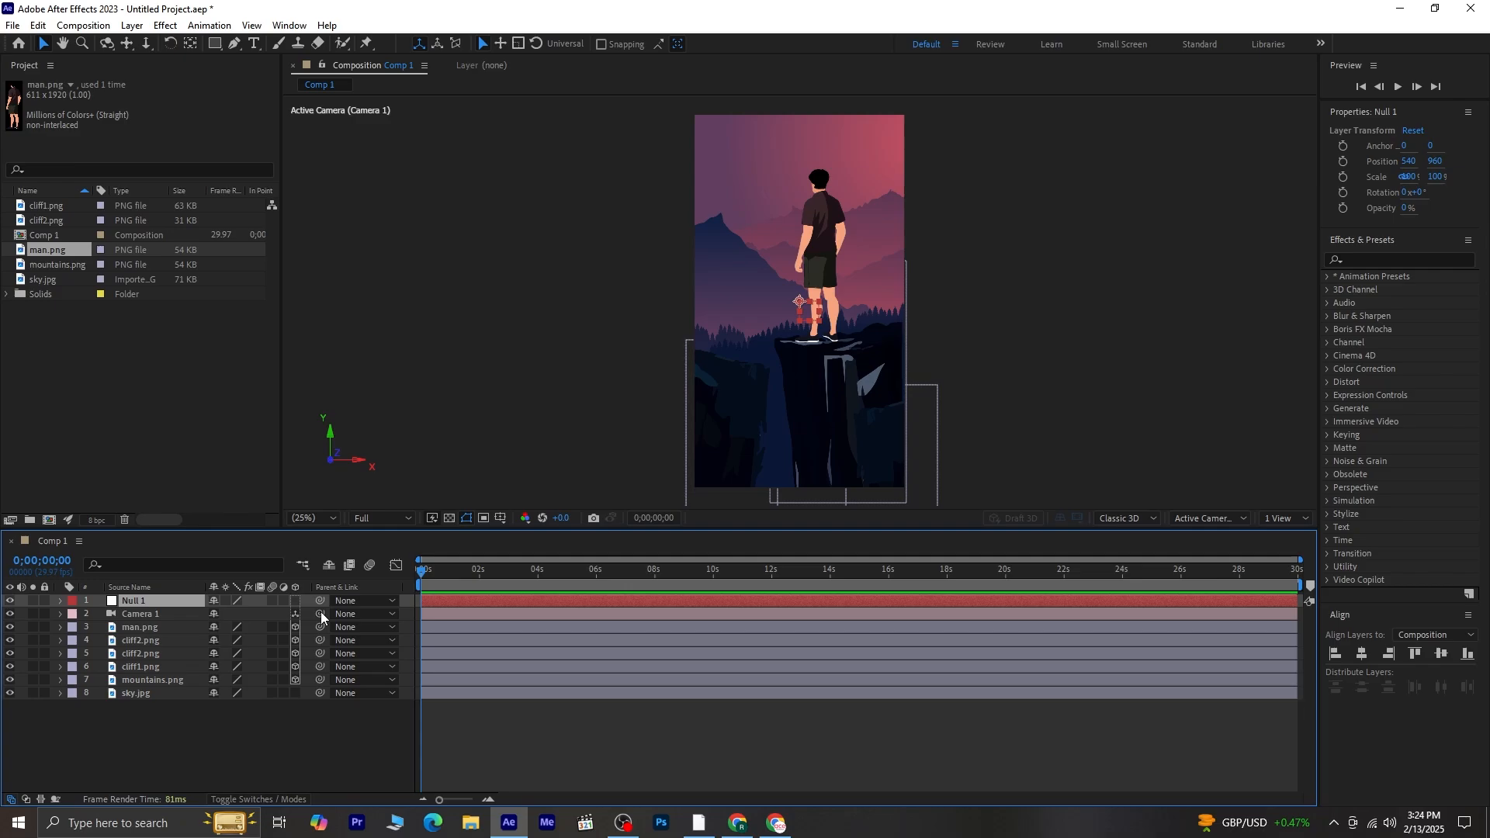
left_click_drag(319, 612, 123, 603)
left_click(293, 600)
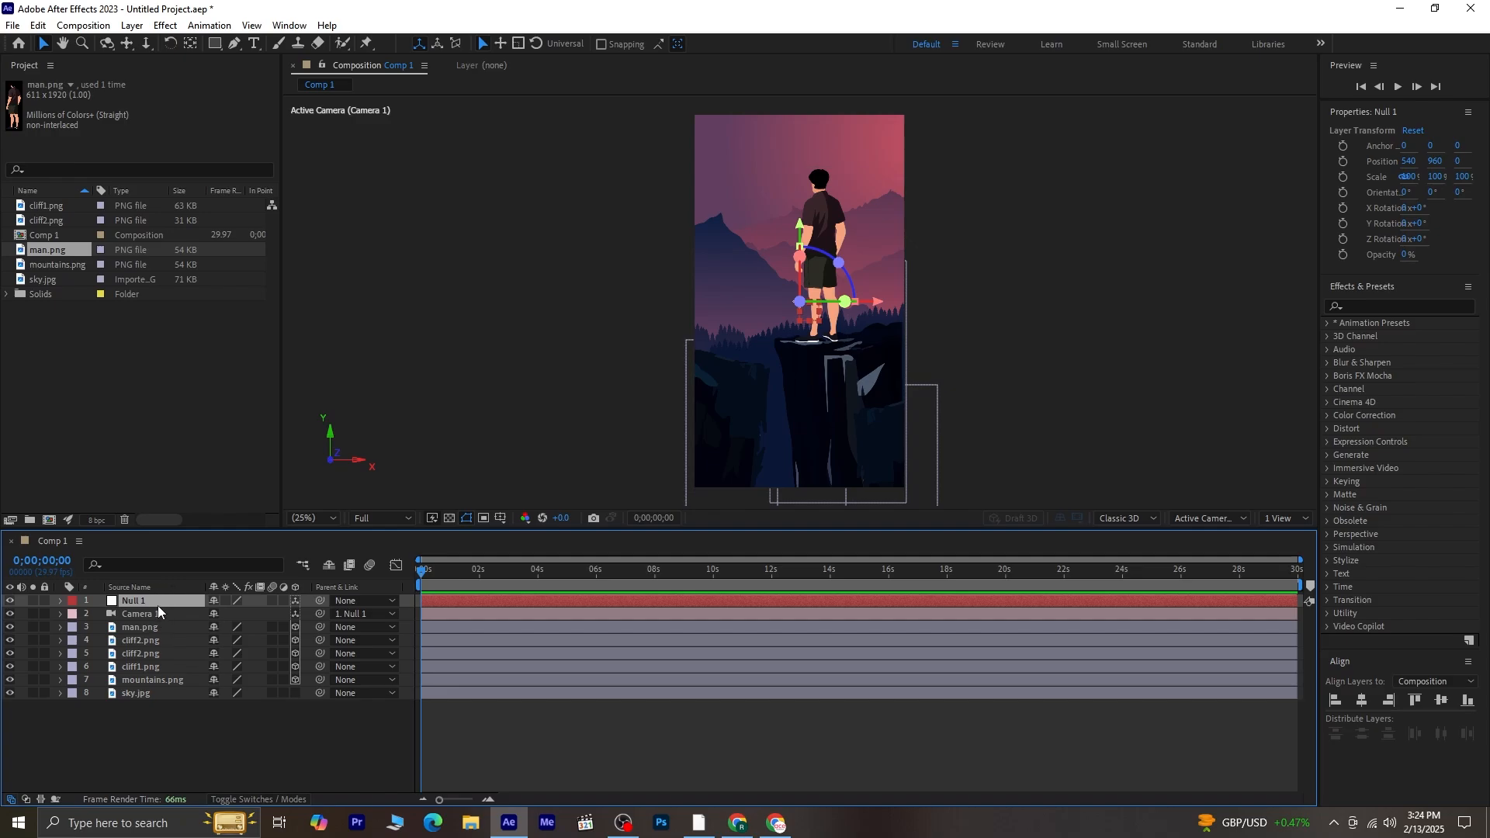
Show the composition in 2 Views, with Custom View 1 beside the active camera view.
left_click(1278, 518)
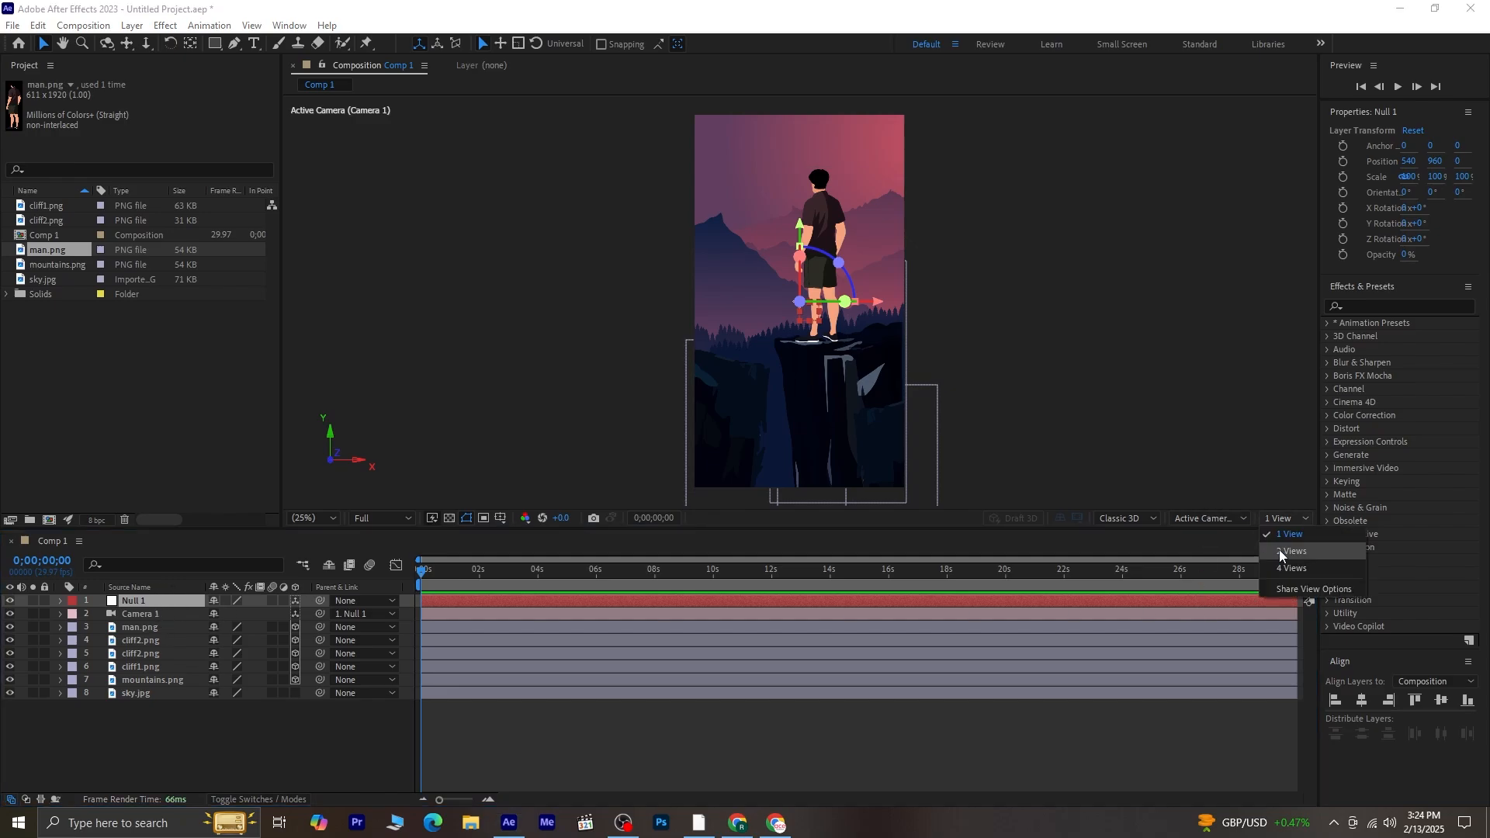
left_click(1279, 549)
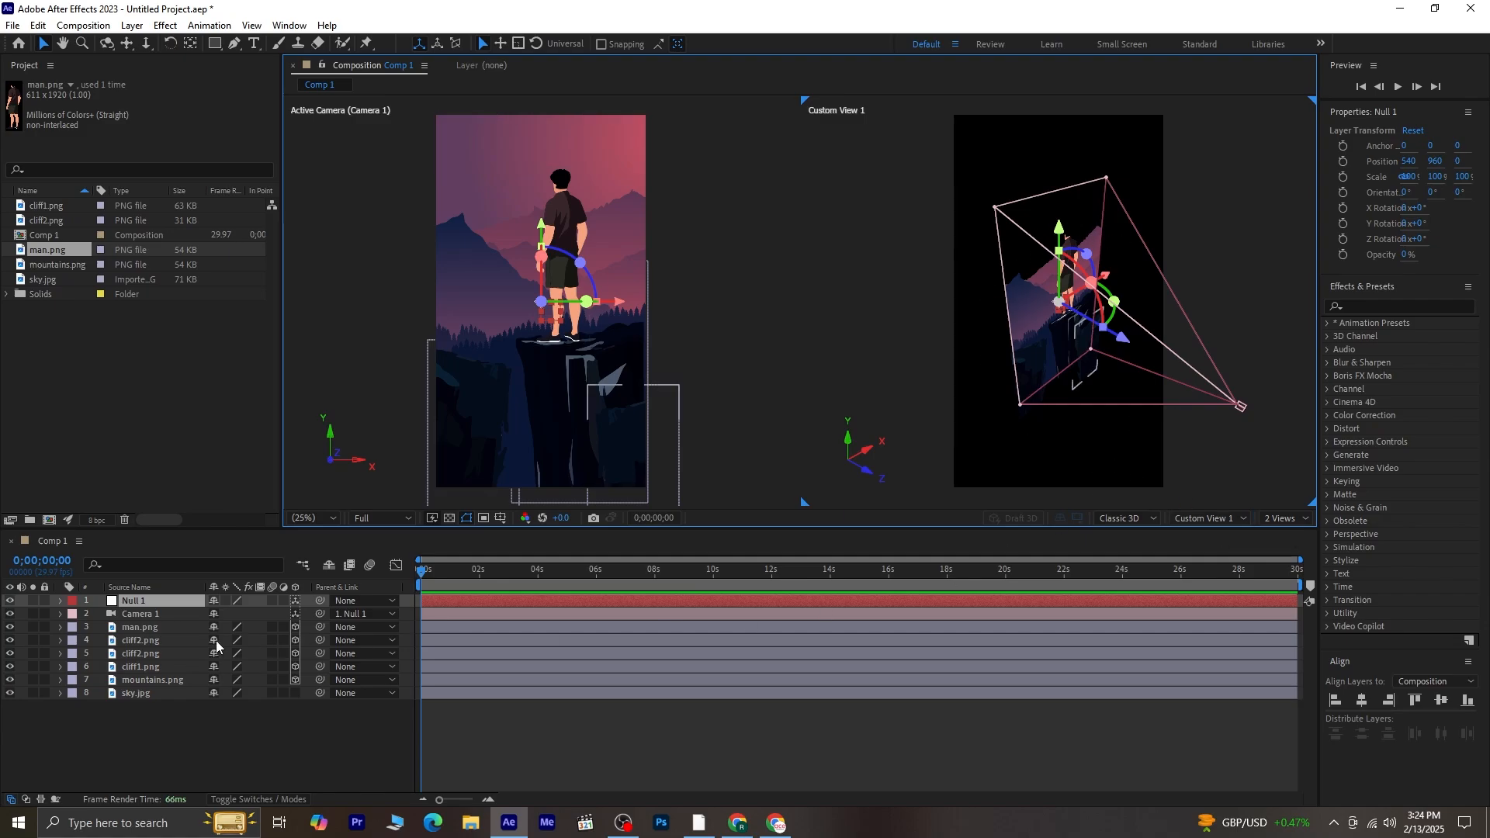
left_click(124, 720)
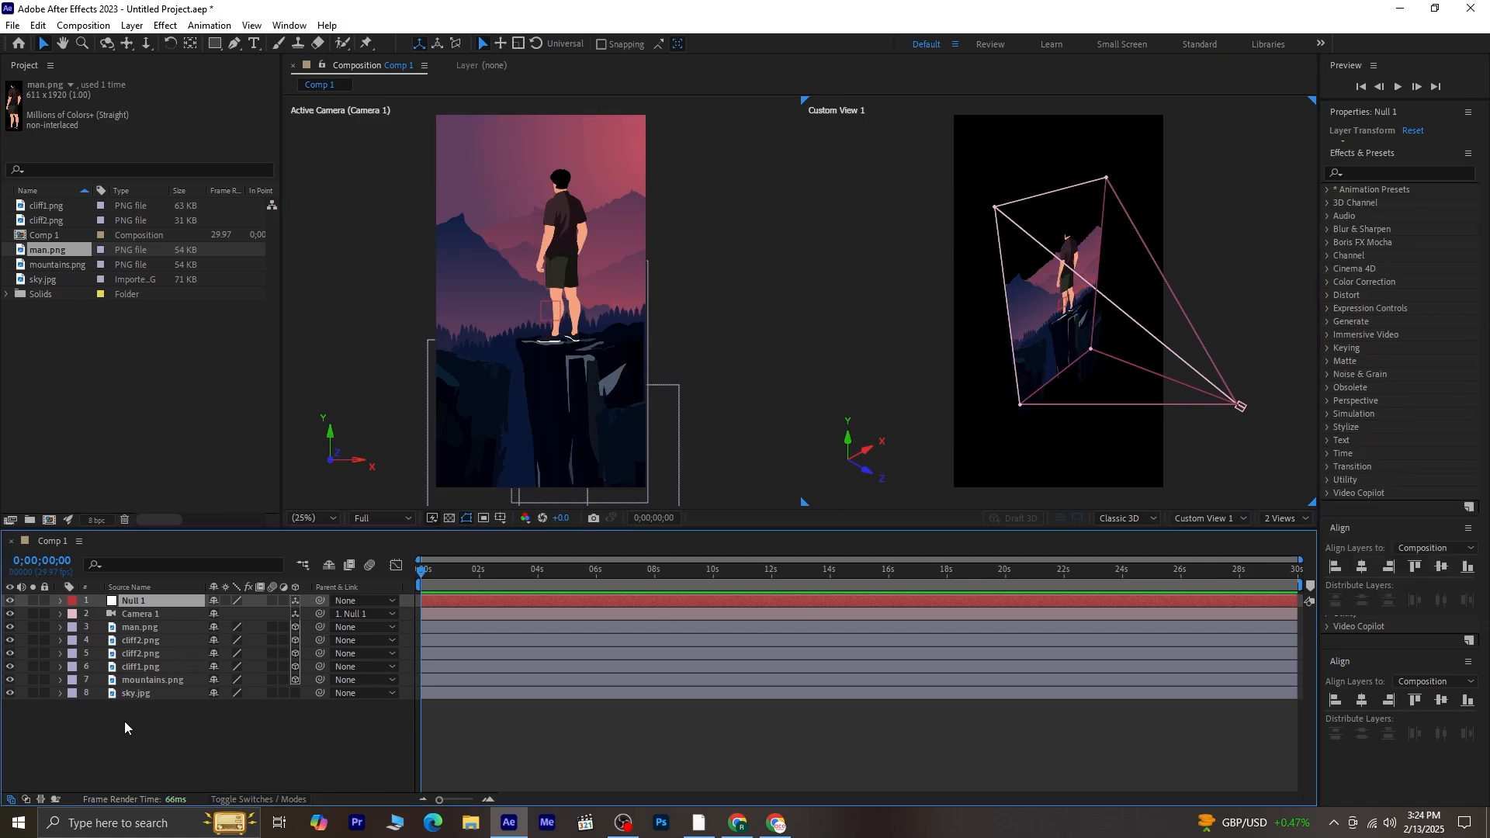
Place cliff1.png above both cliff2.png layers in the stack and push it back together with man.png to about Z 1001.
left_click(160, 680)
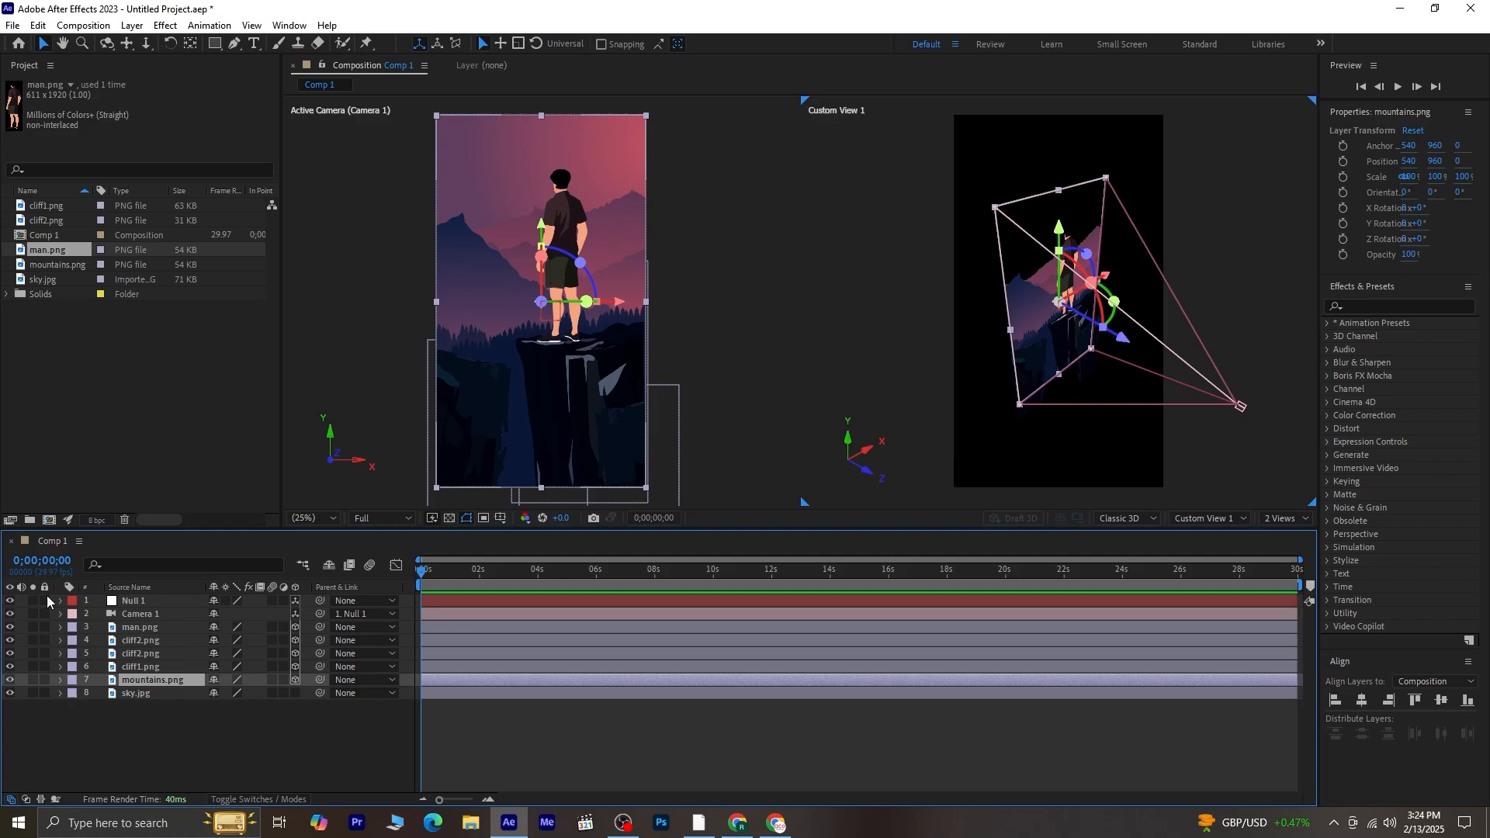
left_click(146, 641)
left_click(137, 667)
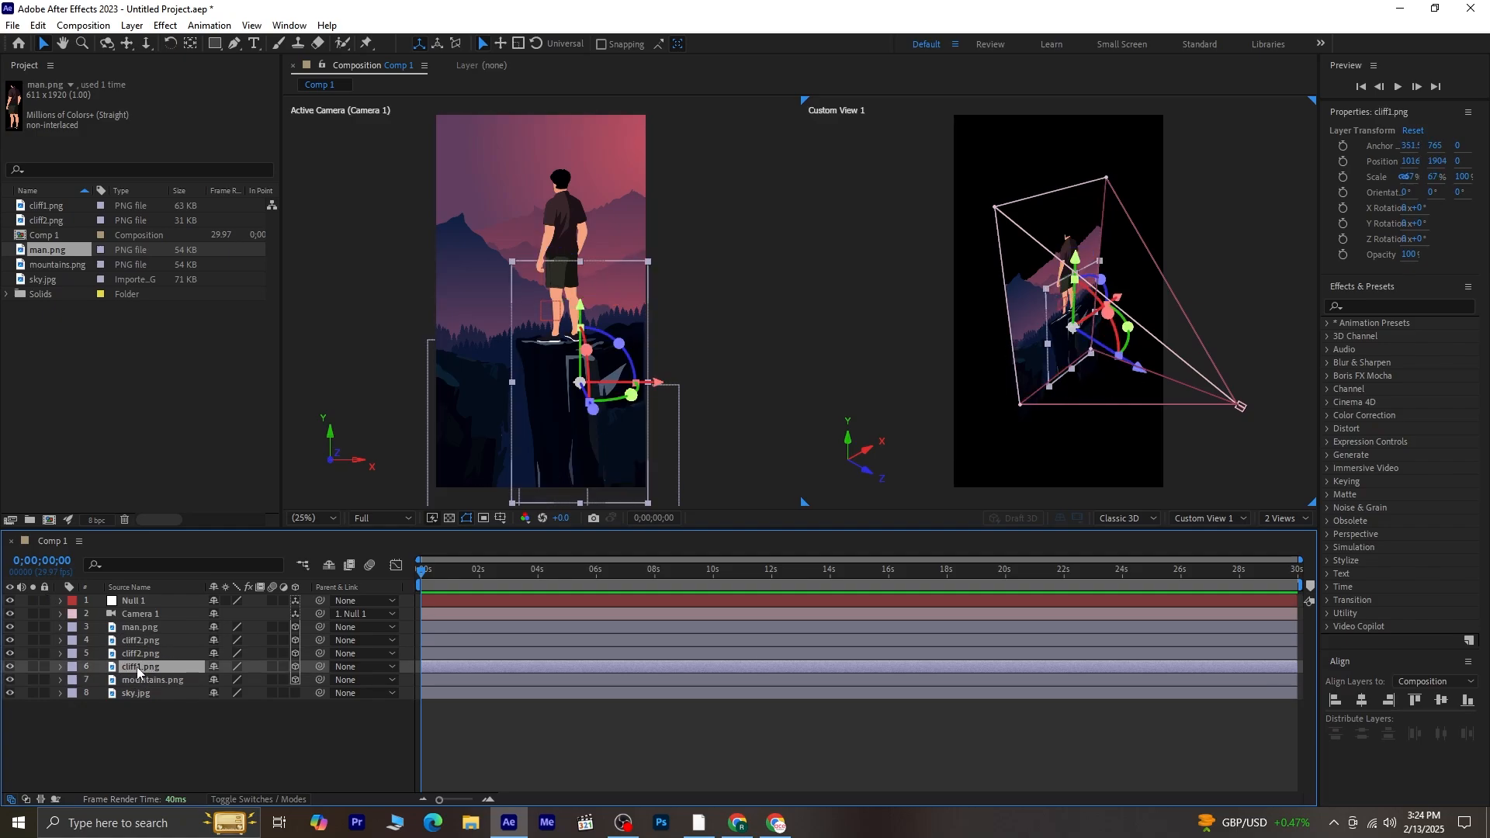
left_click_drag(146, 653, 153, 641)
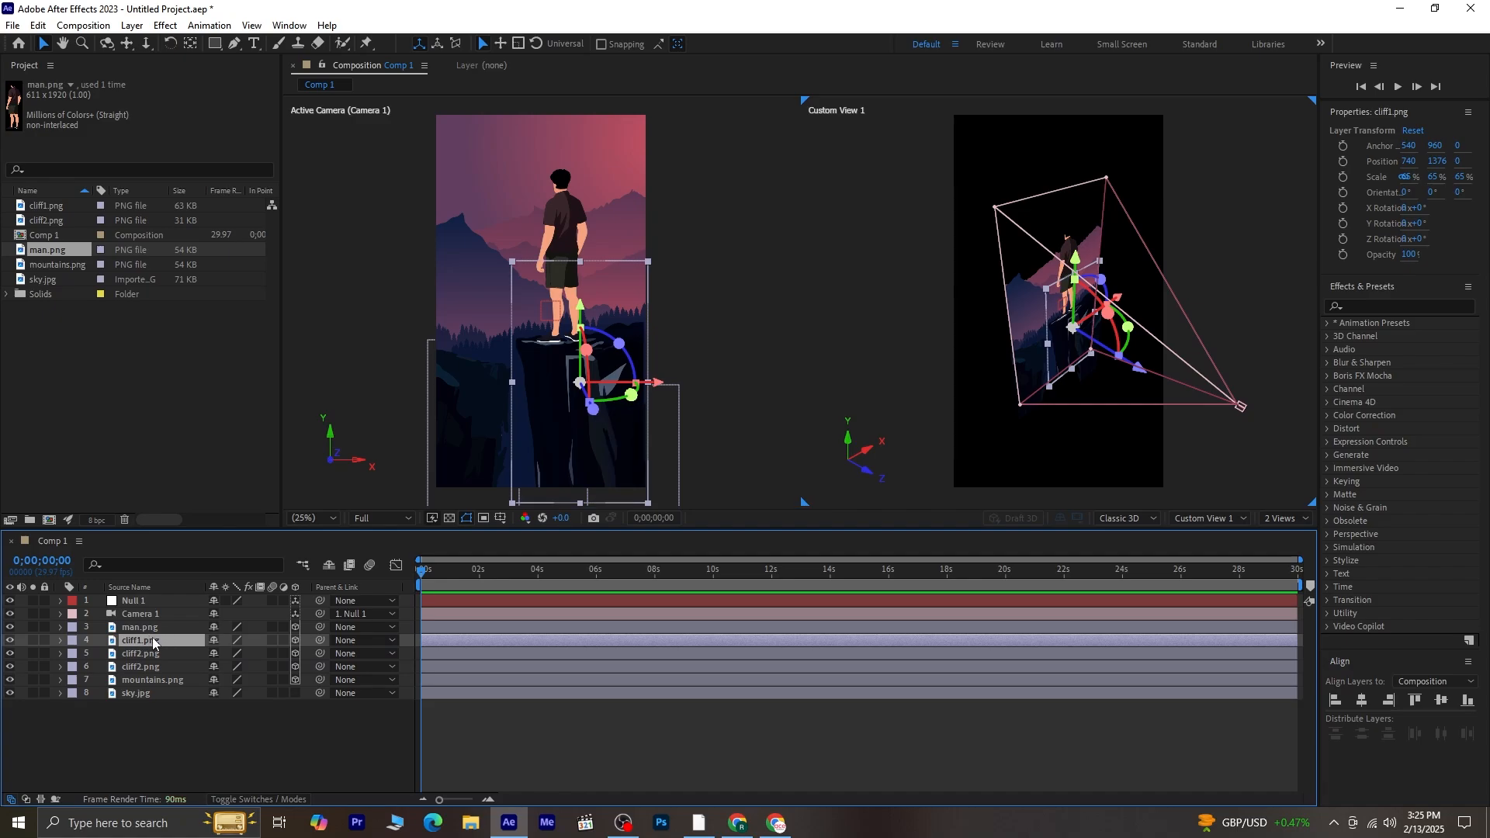
left_click(152, 626, "ctrl")
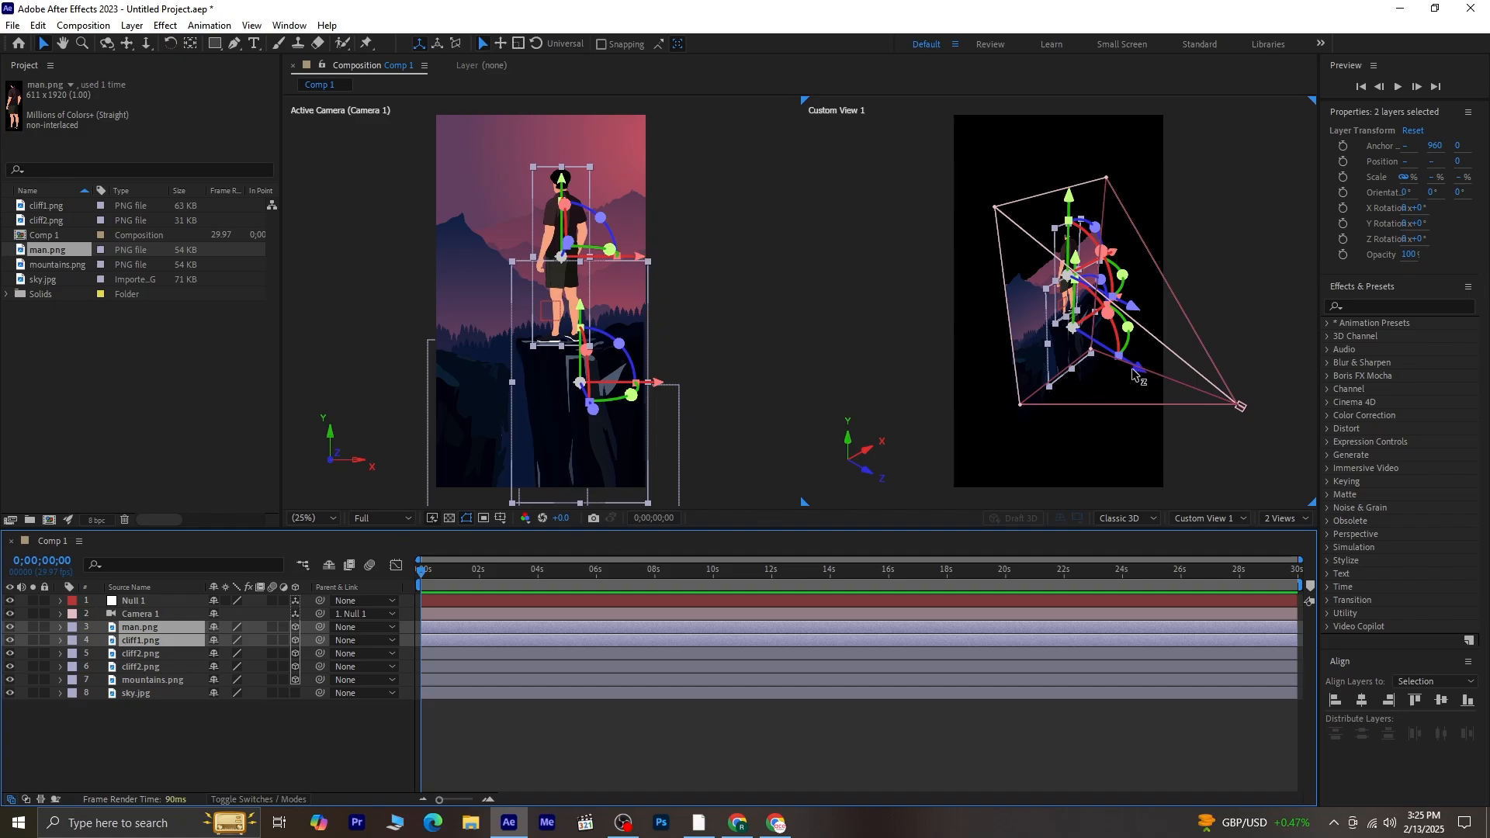
left_click_drag(1134, 375, 1057, 348)
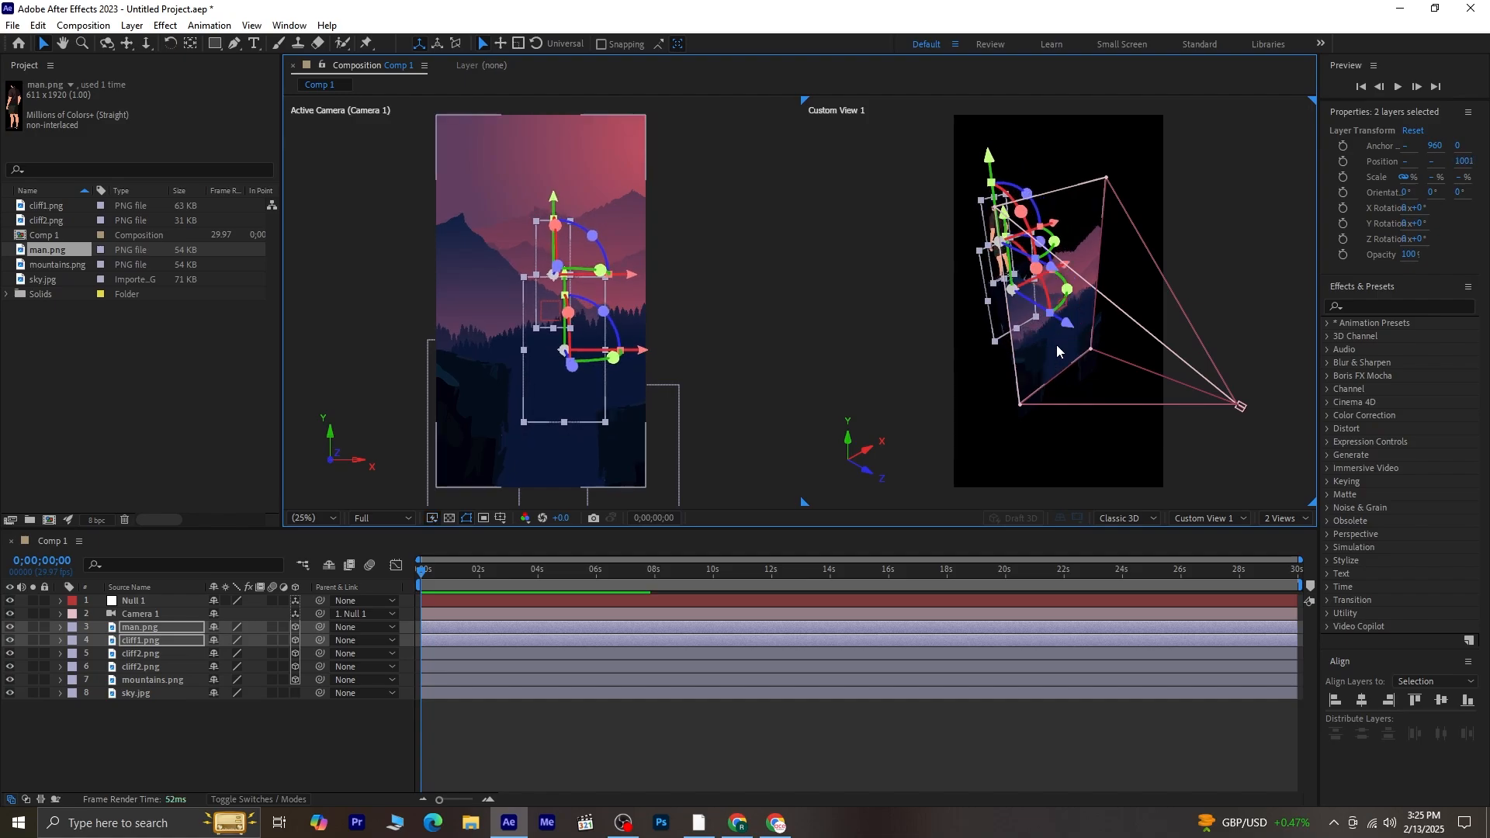
Push the mountains layer back to Z 1374 and enlarge it to 197% so it fills the frame.
left_click(169, 684)
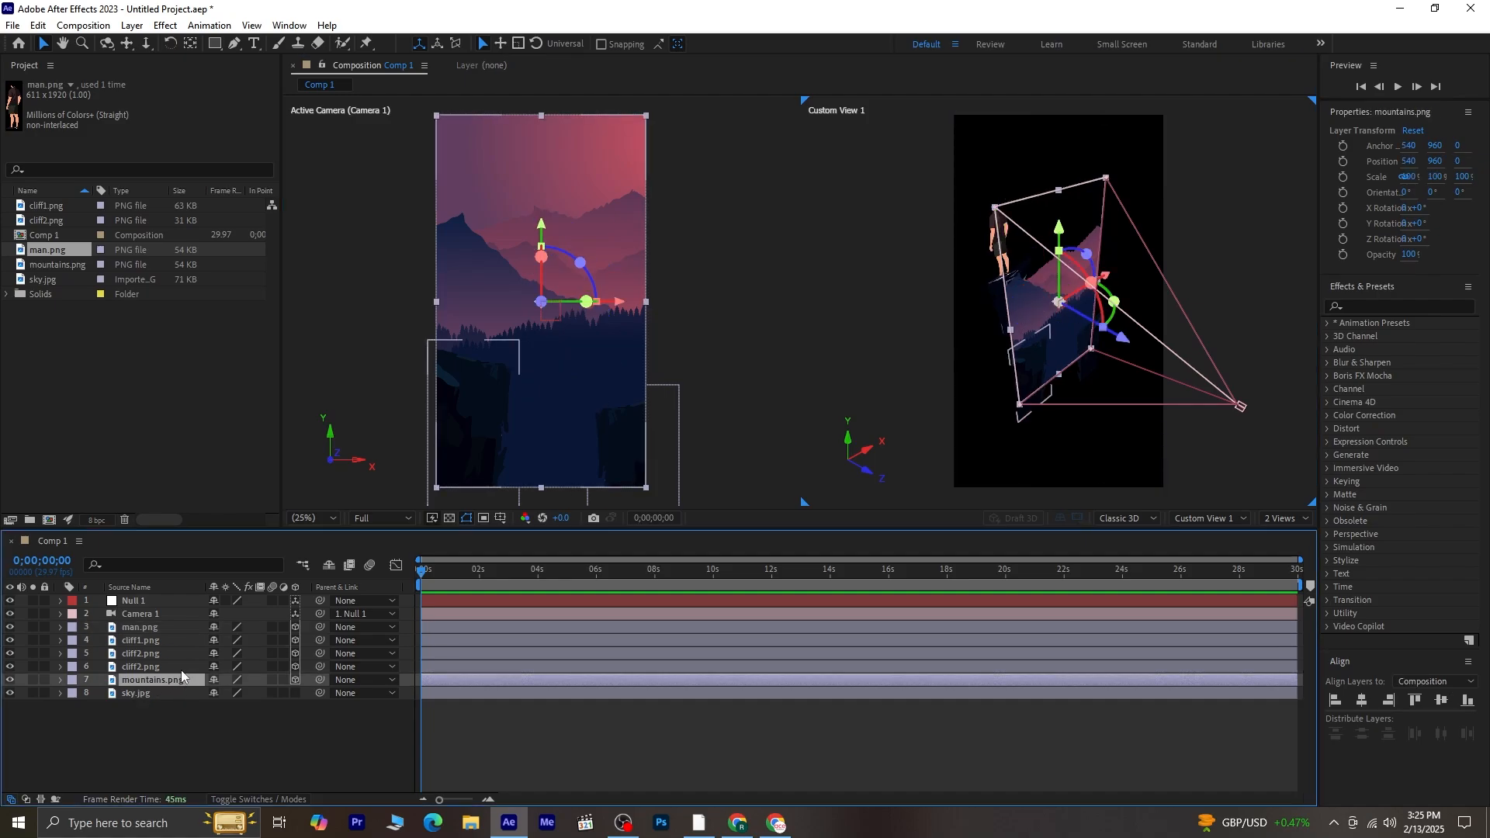
key("p")
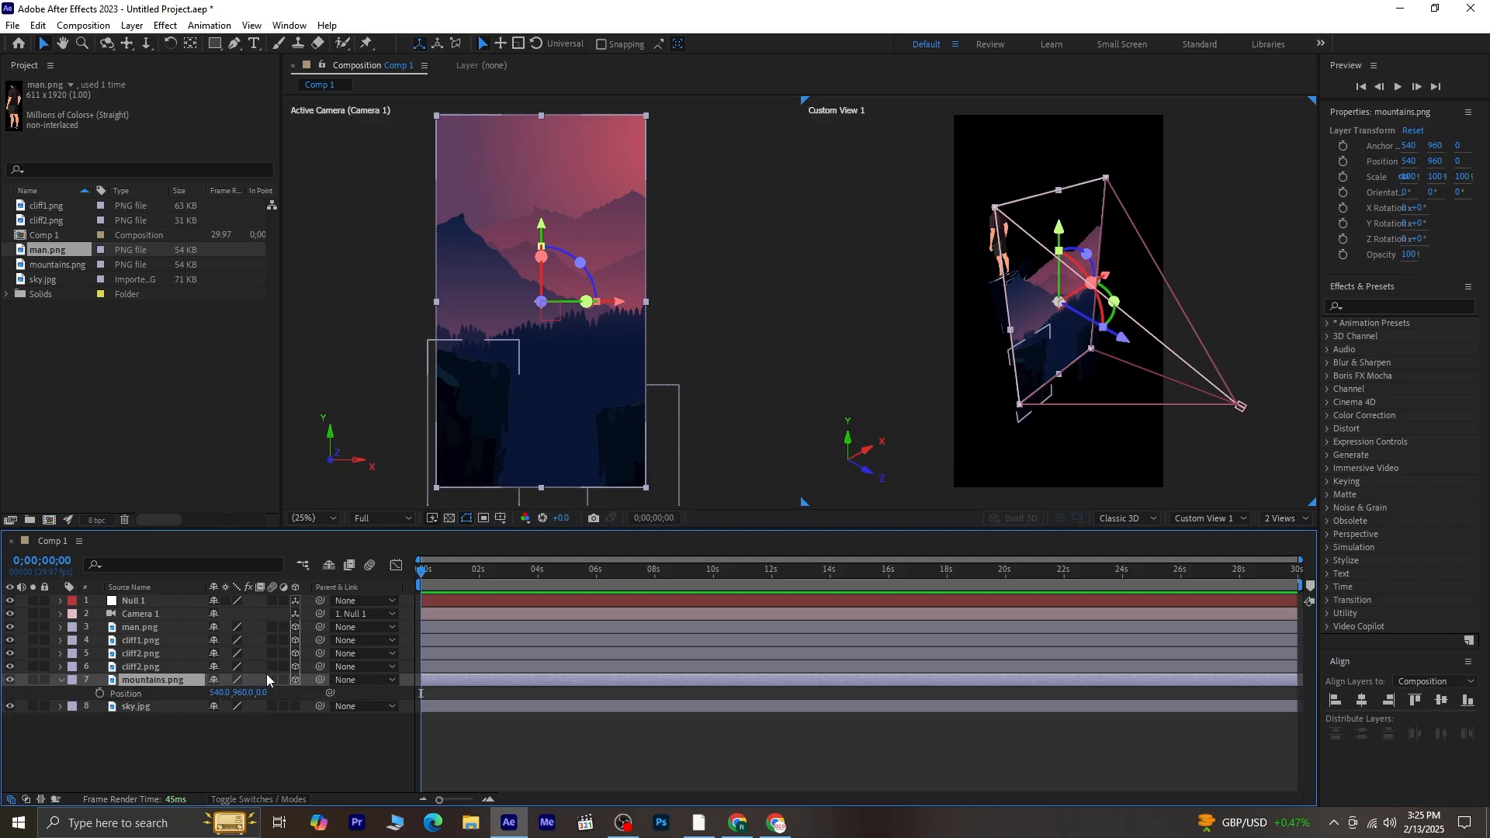
left_click_drag(265, 693, 1343, 669)
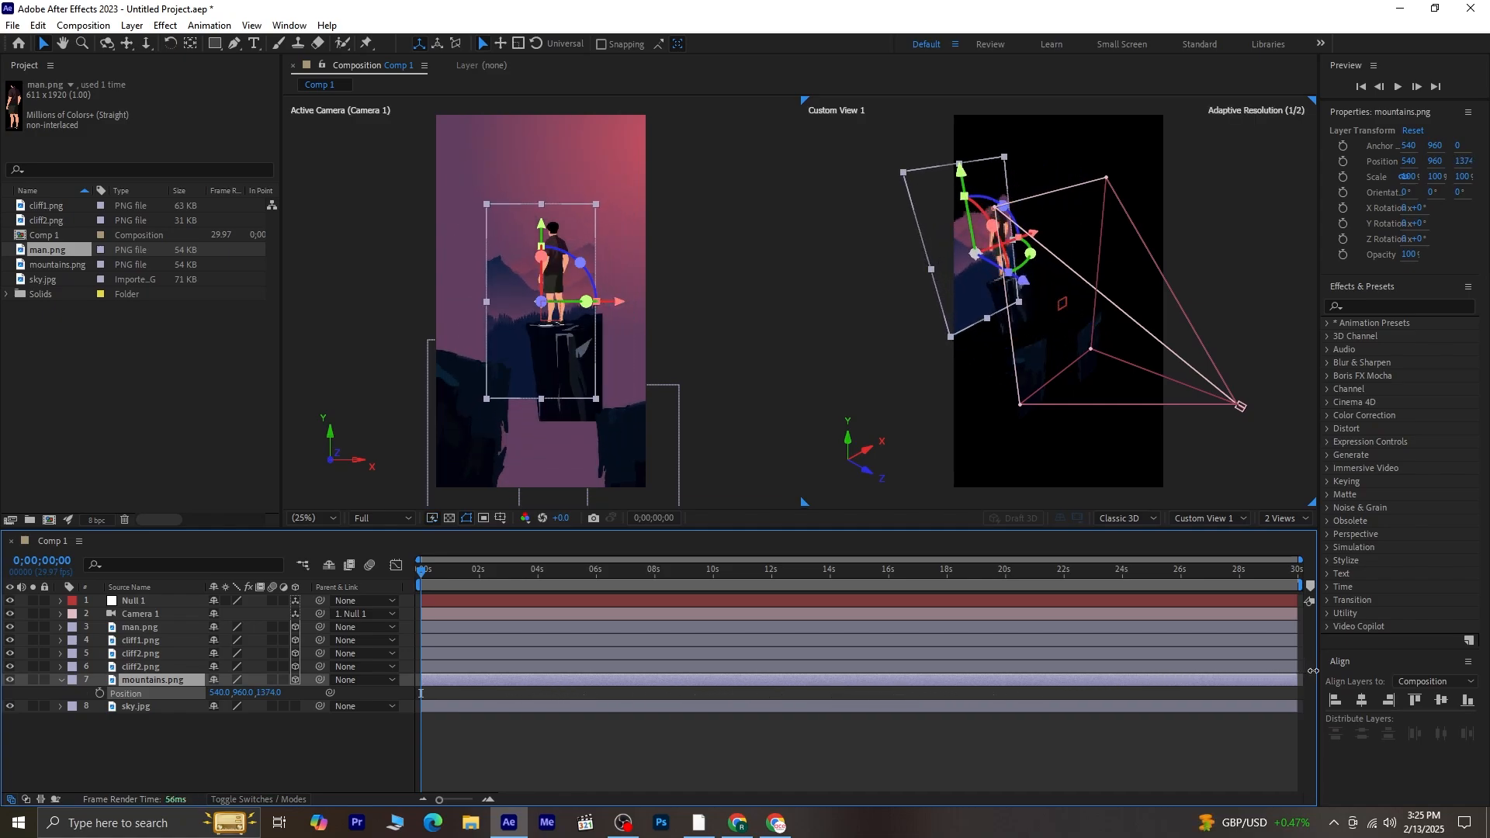
left_click(61, 680)
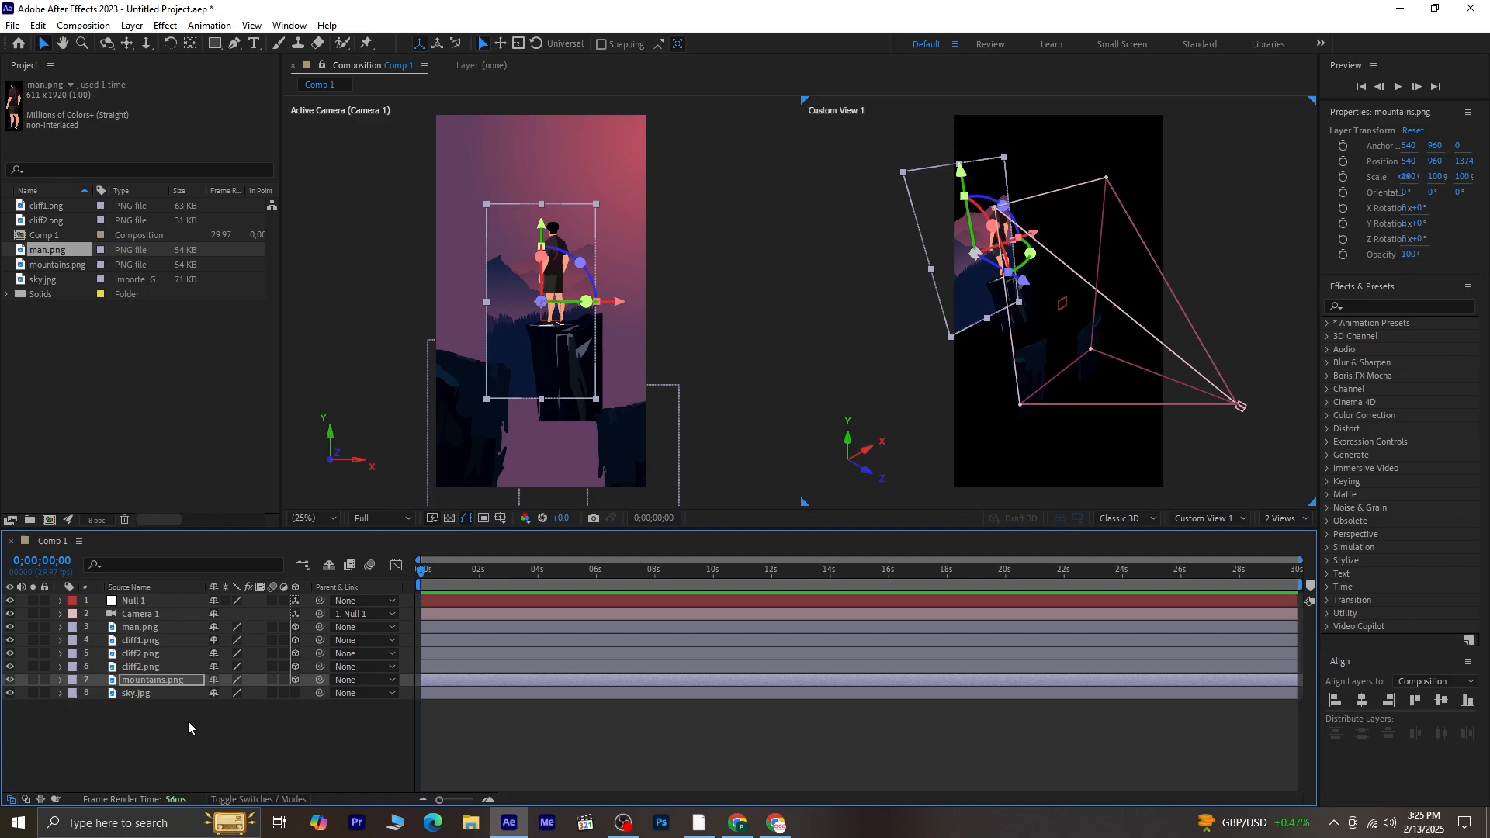
key("s")
left_click_drag(285, 691, 361, 691)
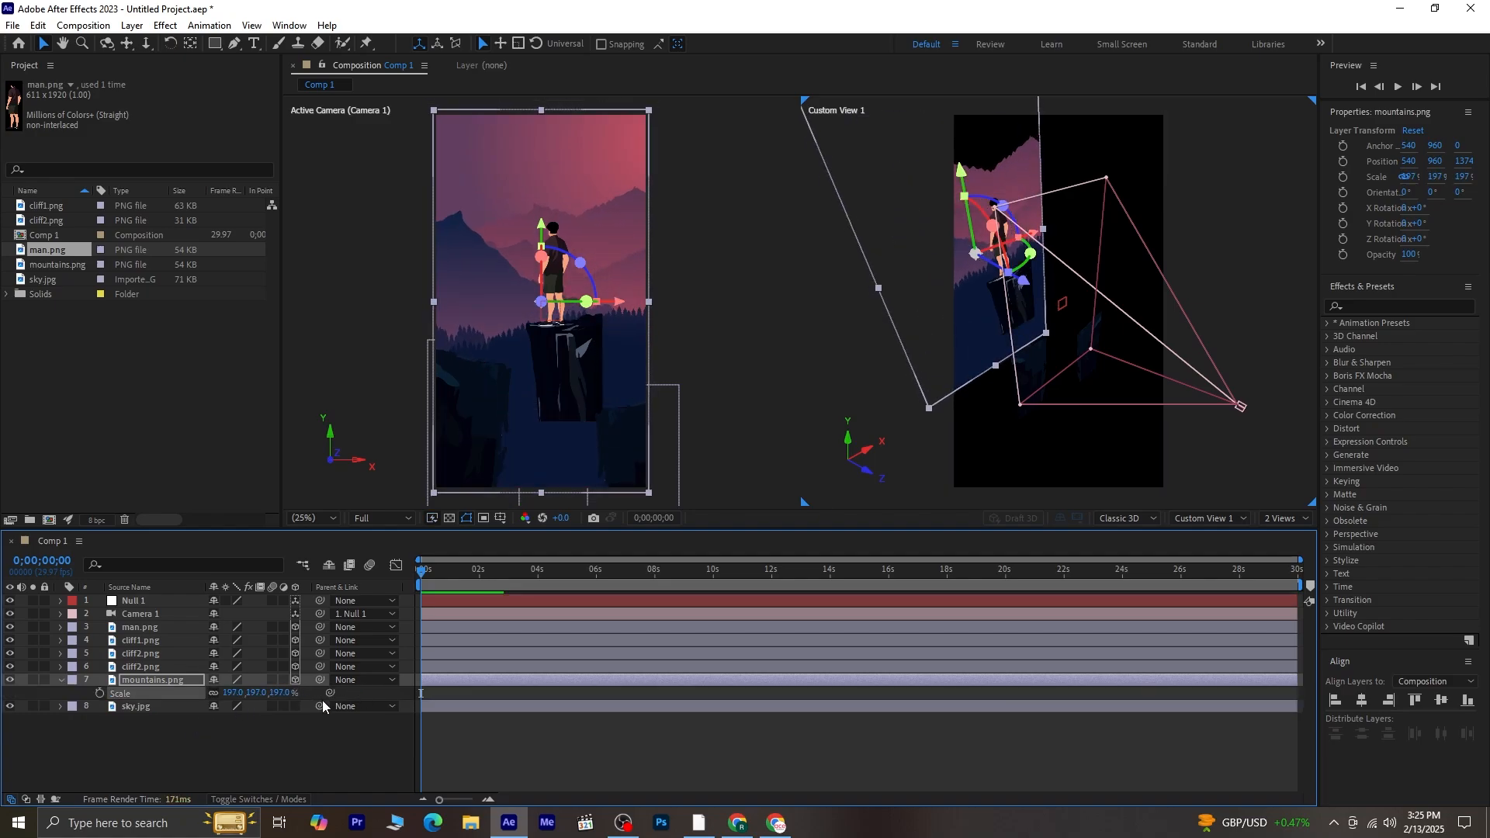
left_click(62, 679)
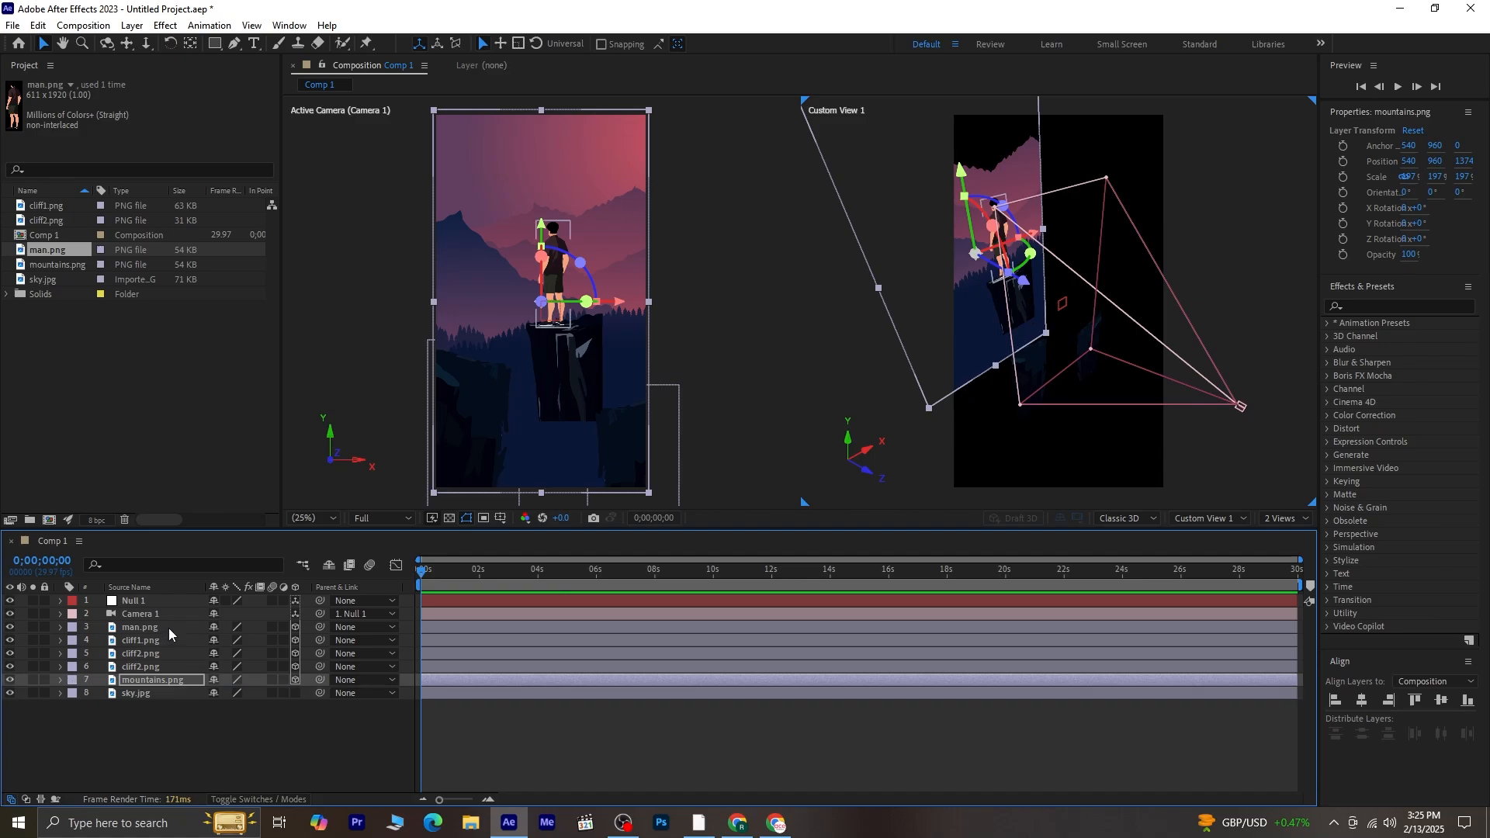
Scale up the man and cliff1 layers together, to 77% and 94%.
left_click(156, 638)
left_click(155, 629, "ctrl")
key("s")
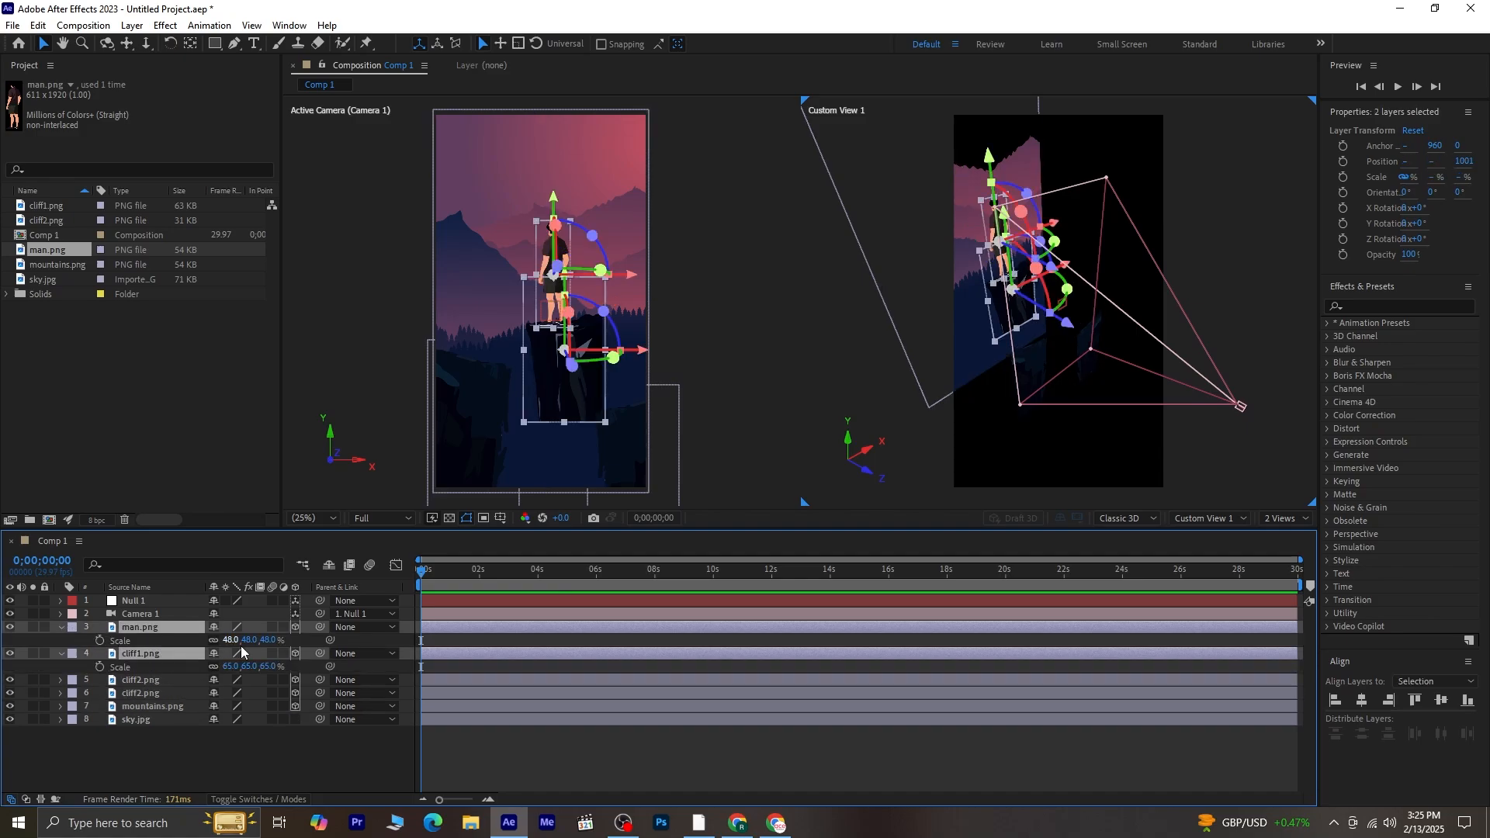
left_click_drag(266, 644, 288, 644)
left_click(755, 325)
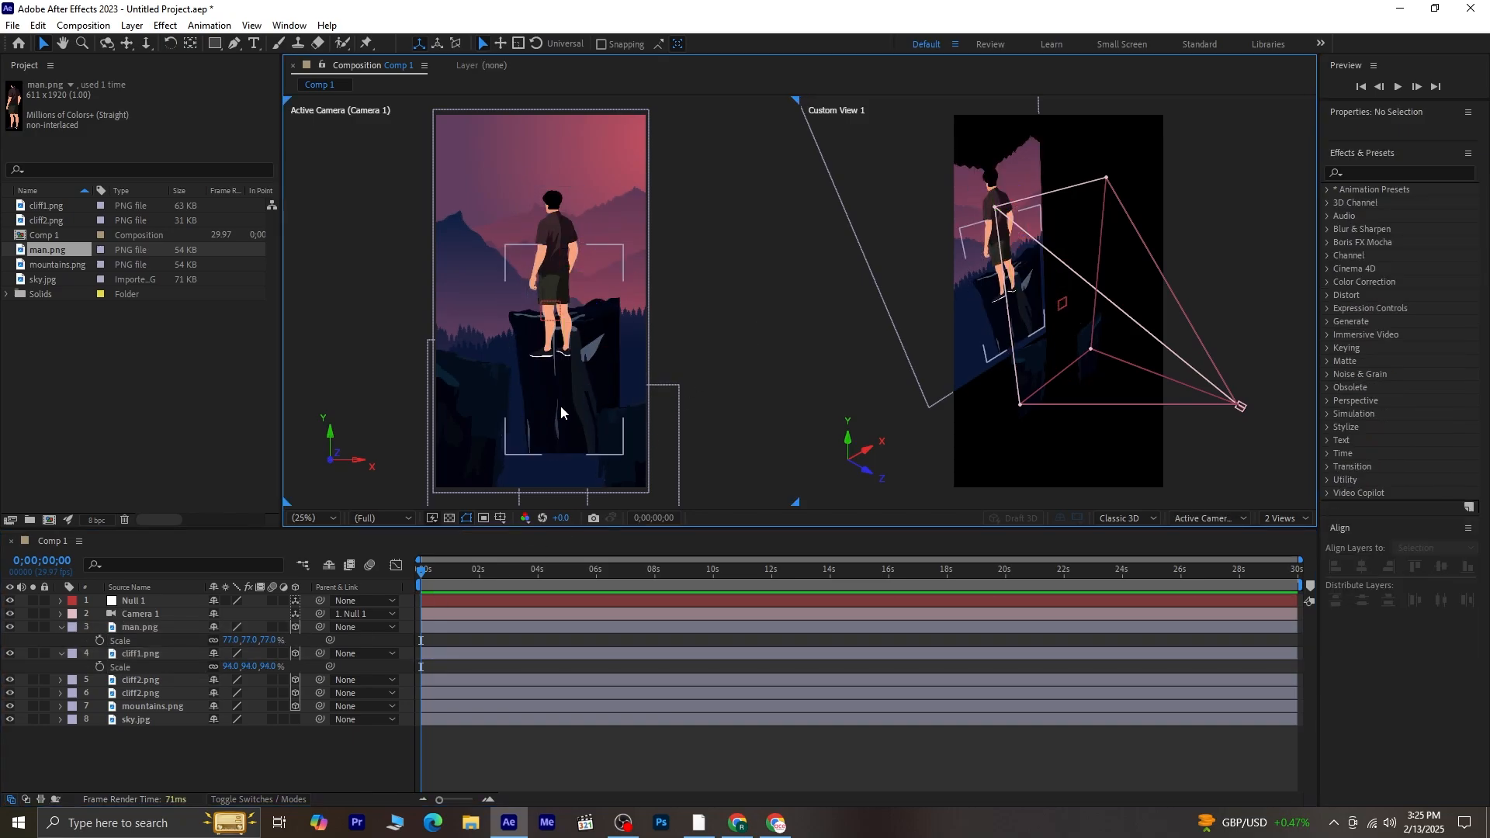
Enlarge cliff1.png to 101% and reposition it at about X 960, Y 1609.
left_click(154, 653)
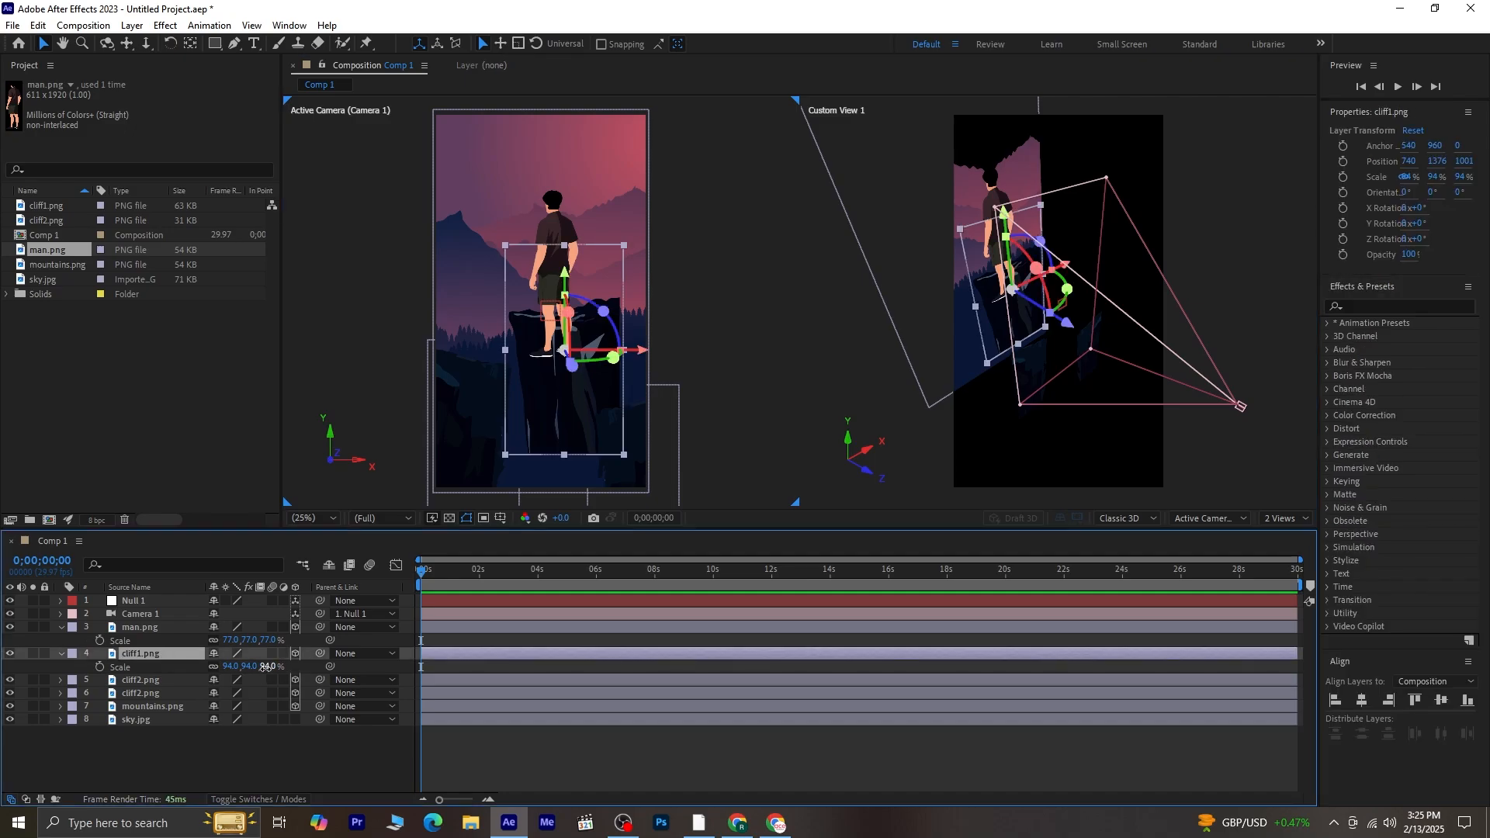
left_click_drag(267, 666, 271, 668)
left_click_drag(585, 402, 613, 433)
left_click(63, 654)
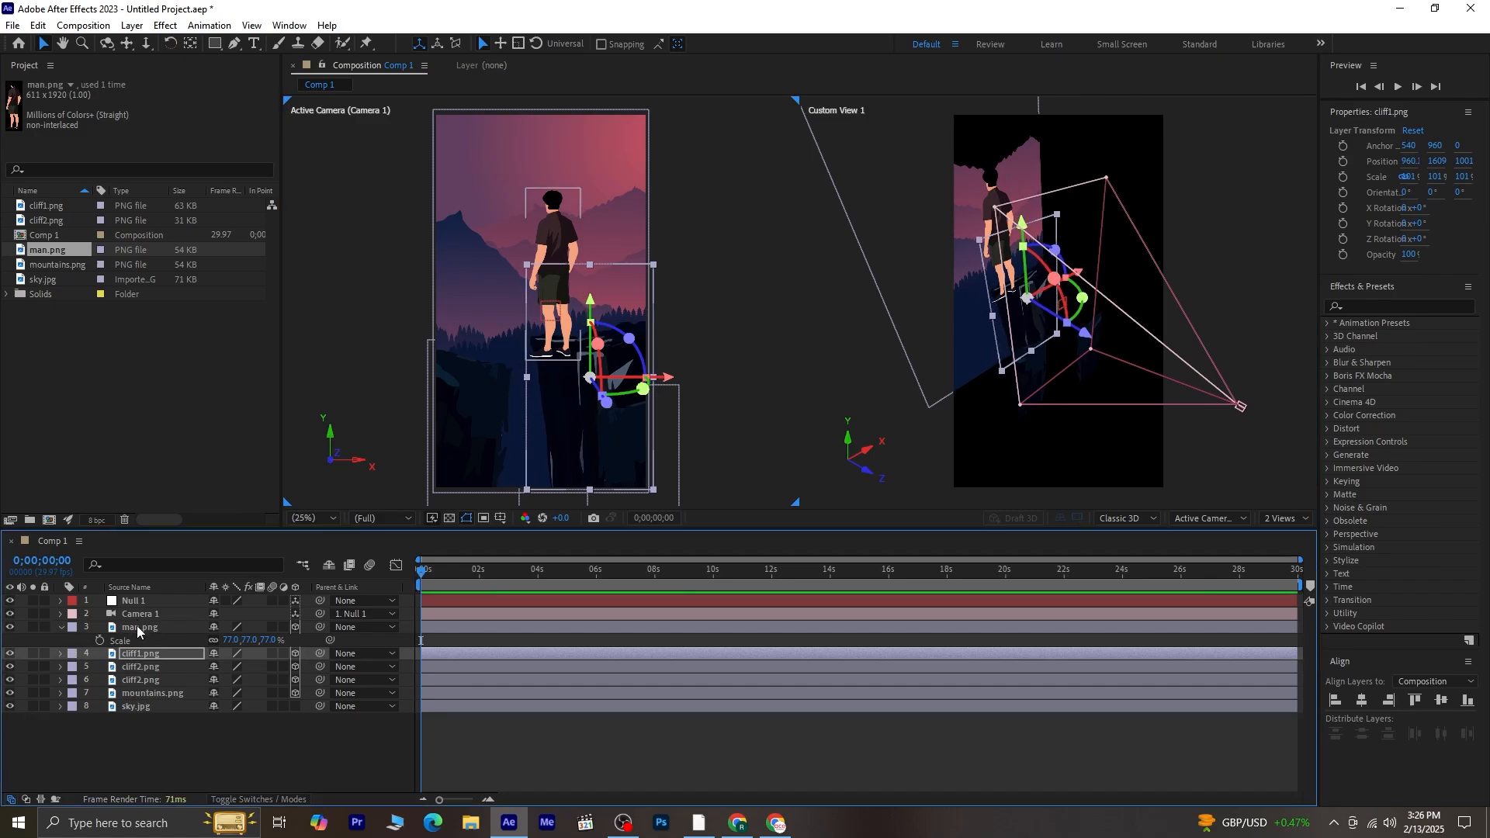
Move the man back onto the top of the cliff, at about X 777, Y 601.
left_click(136, 626)
left_click_drag(565, 292, 579, 277)
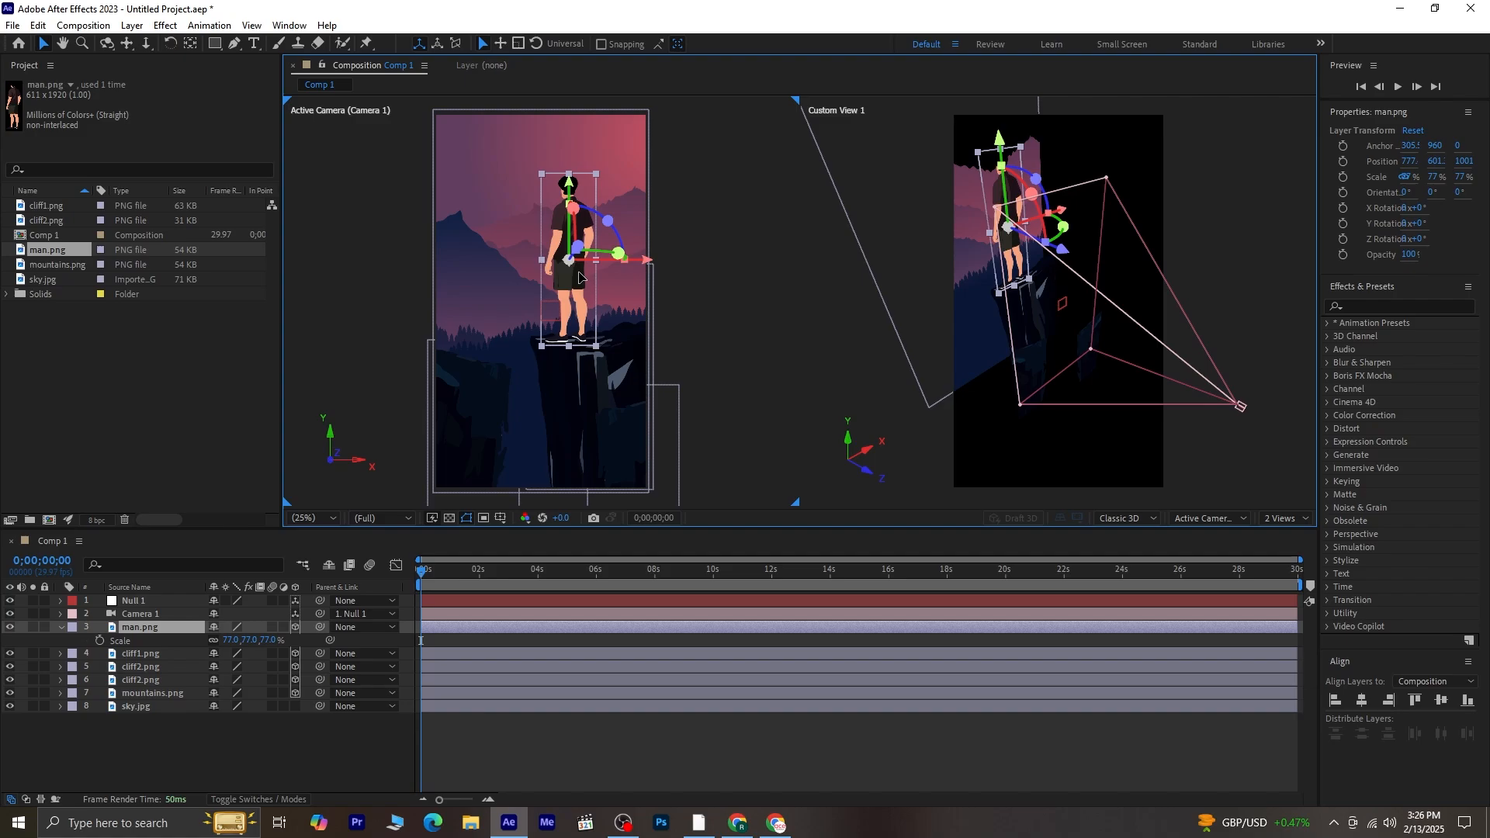
left_click(60, 627)
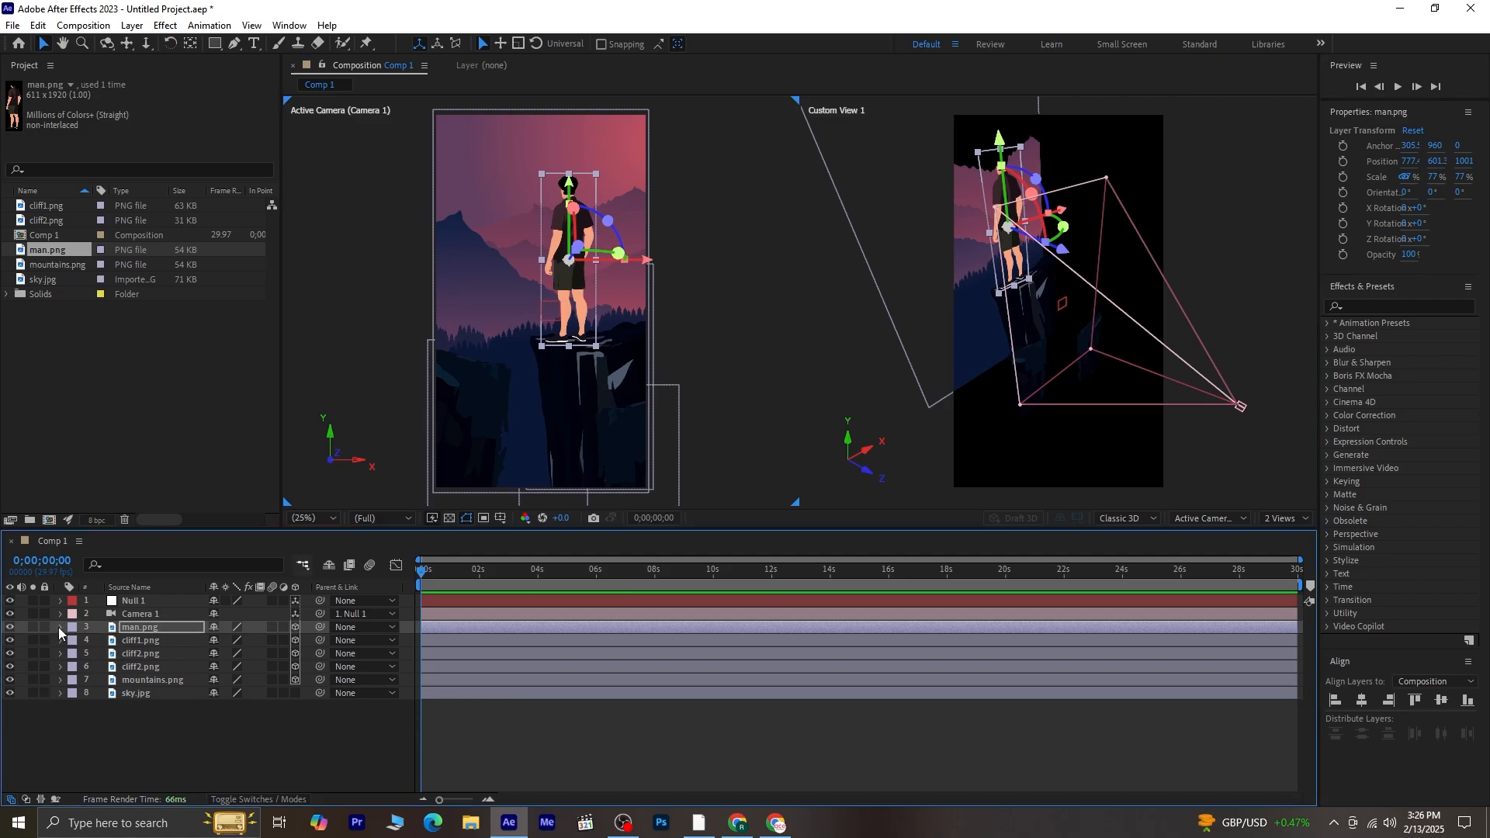
left_click(170, 759)
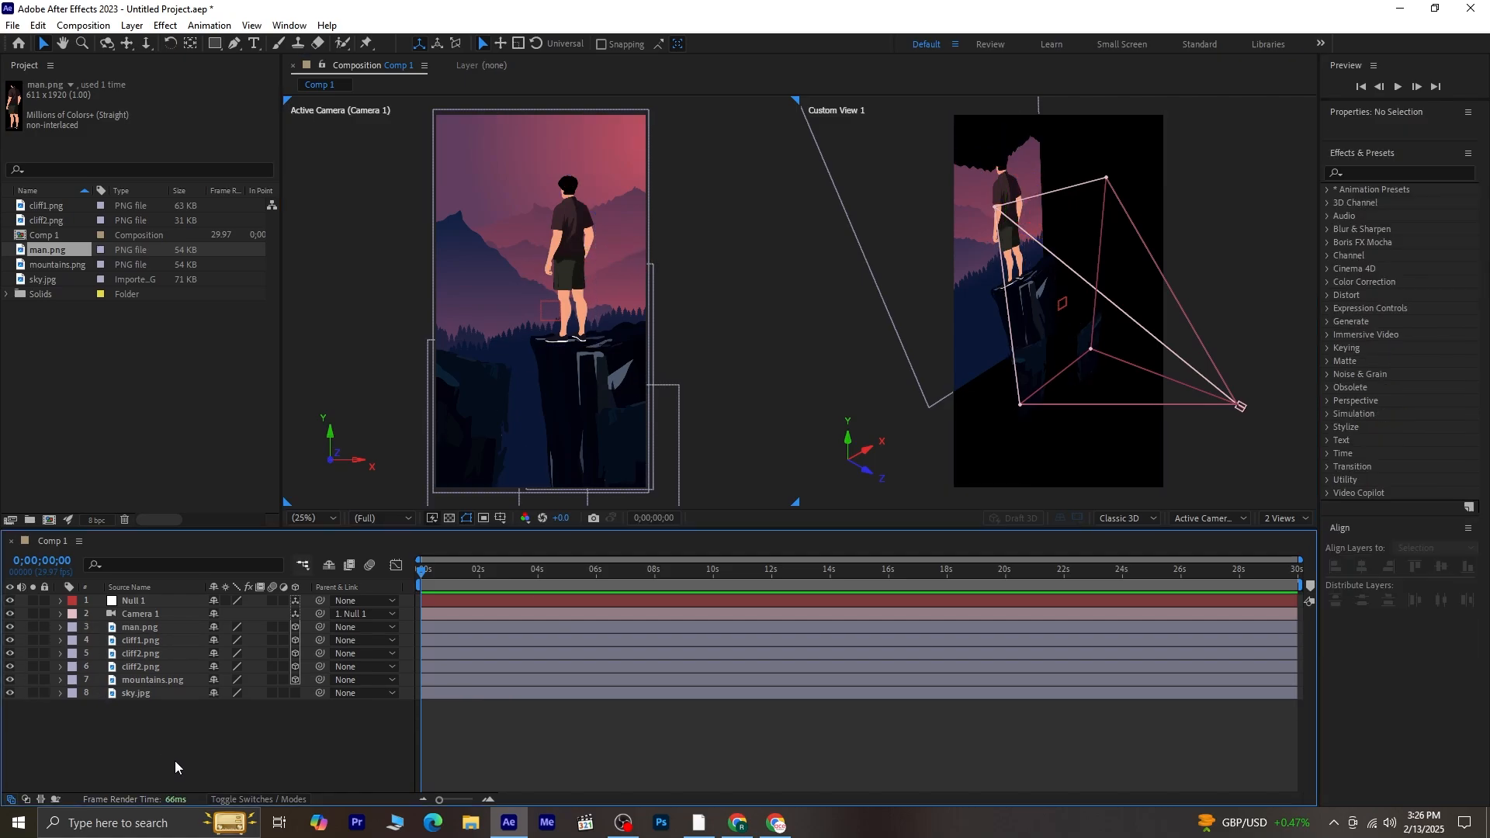
Reposition both cliff2.png layers along the base of the scene, placing the right one at about X 797, Y 1873 and adjusting its depth.
left_click(152, 653)
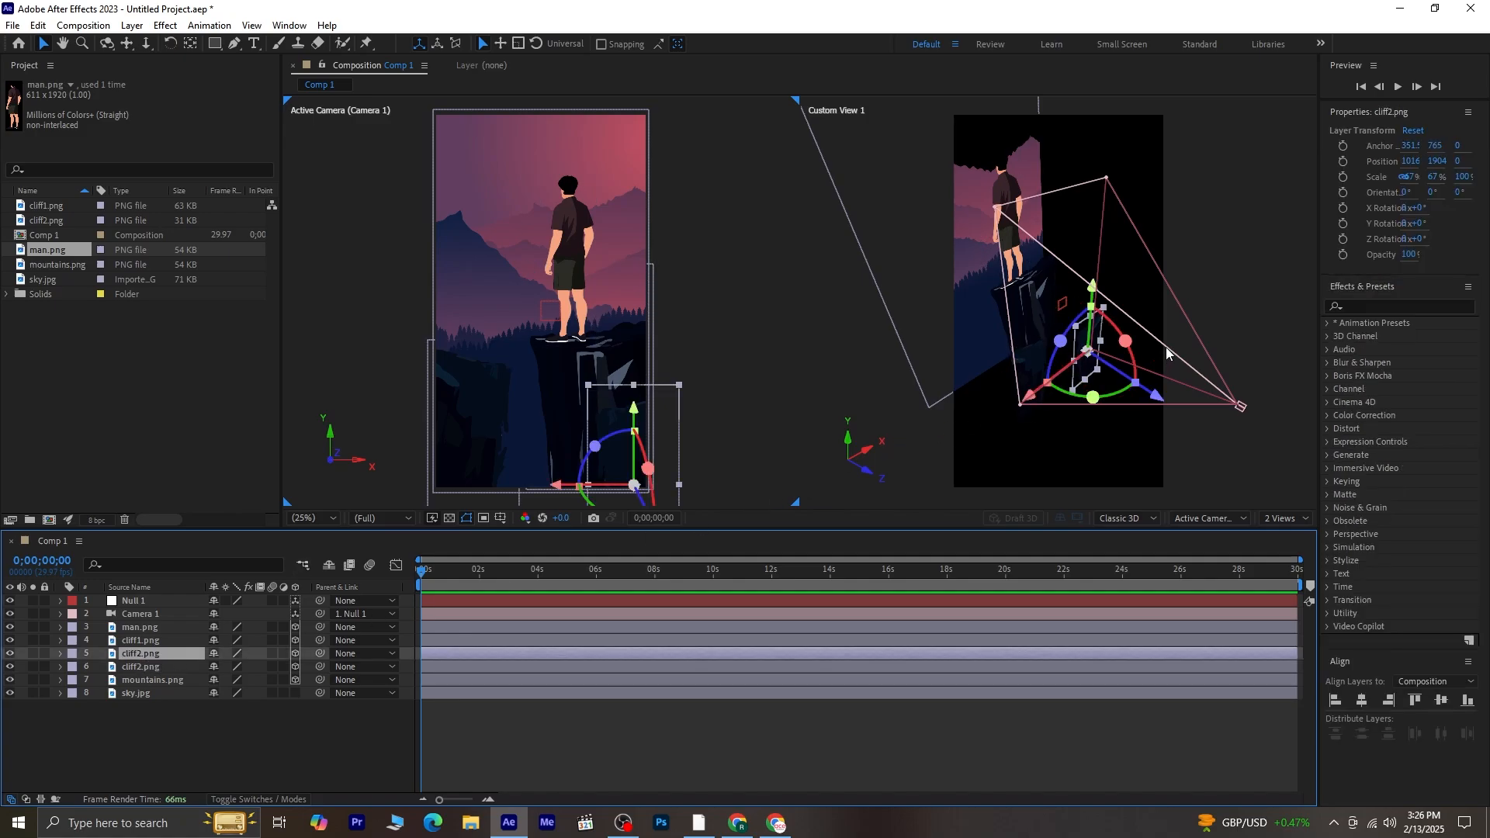
mouse_move(1014, 405)
left_mouse_down()
mouse_move(993, 406)
mouse_move(1009, 407)
left_mouse_up()
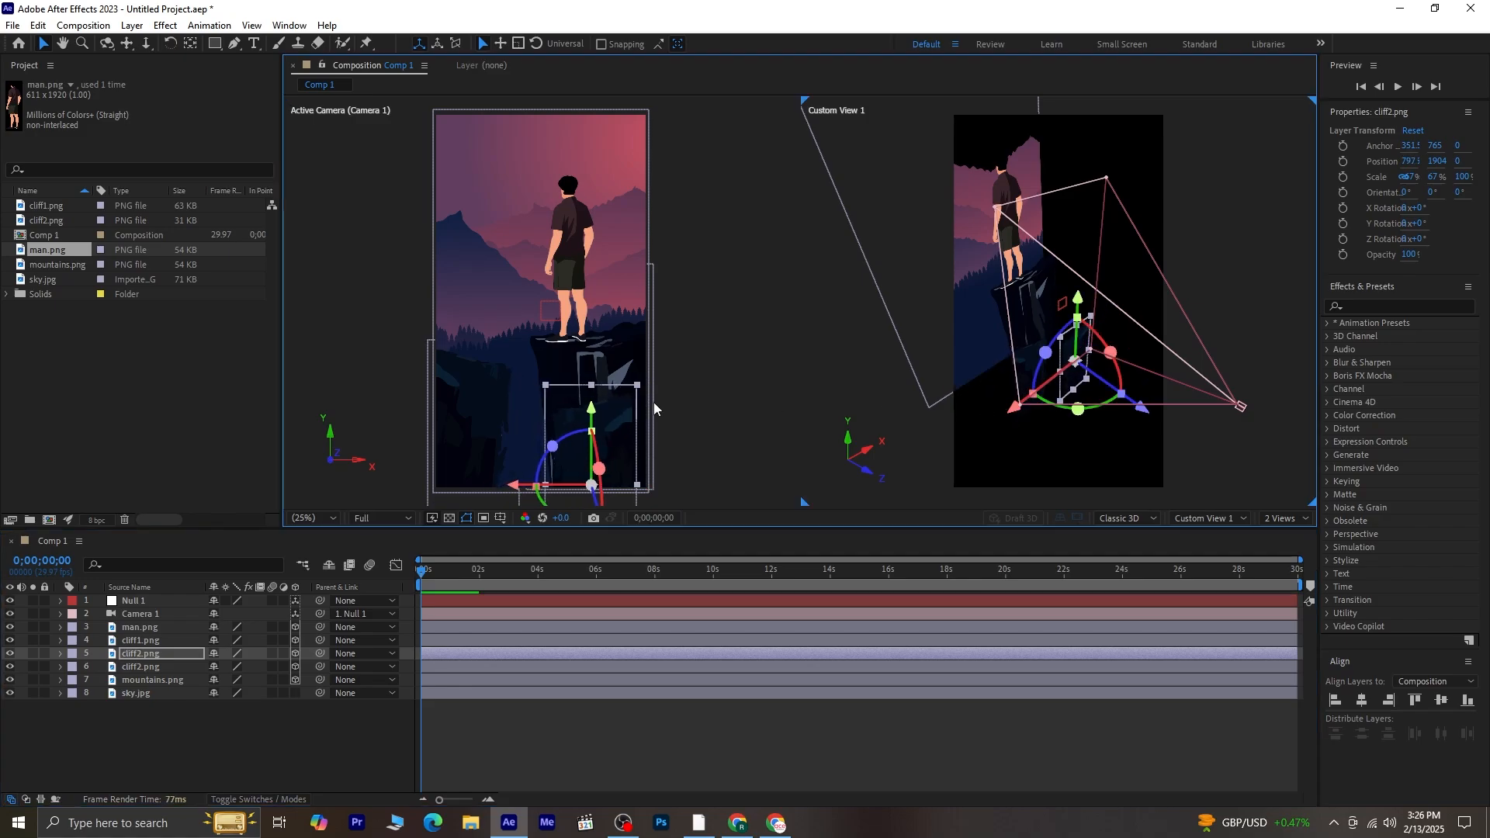
left_click_drag(595, 406, 595, 400)
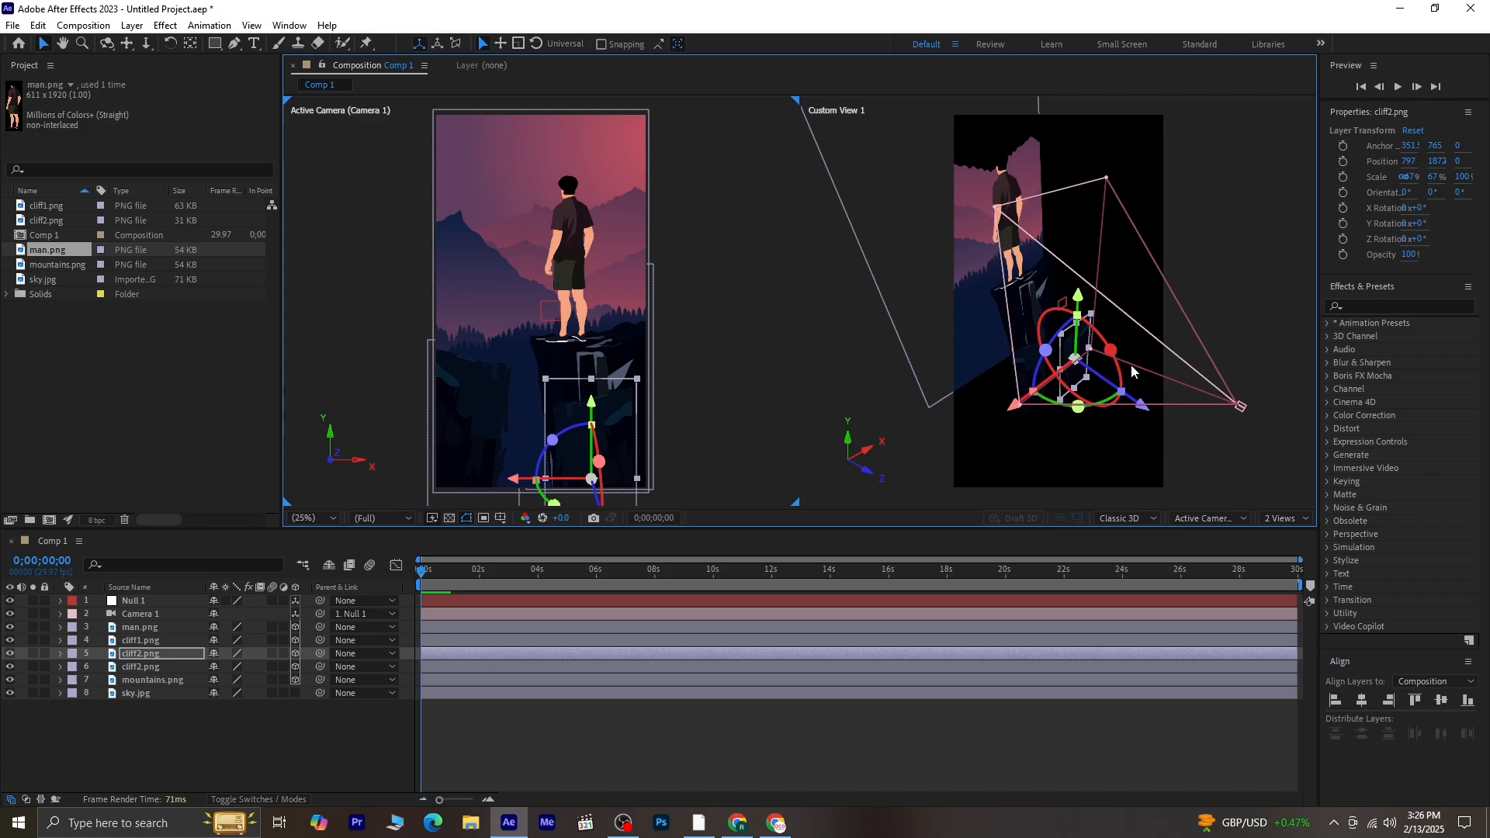
left_click_drag(1140, 405, 1121, 357)
left_click(141, 667)
left_click(146, 708)
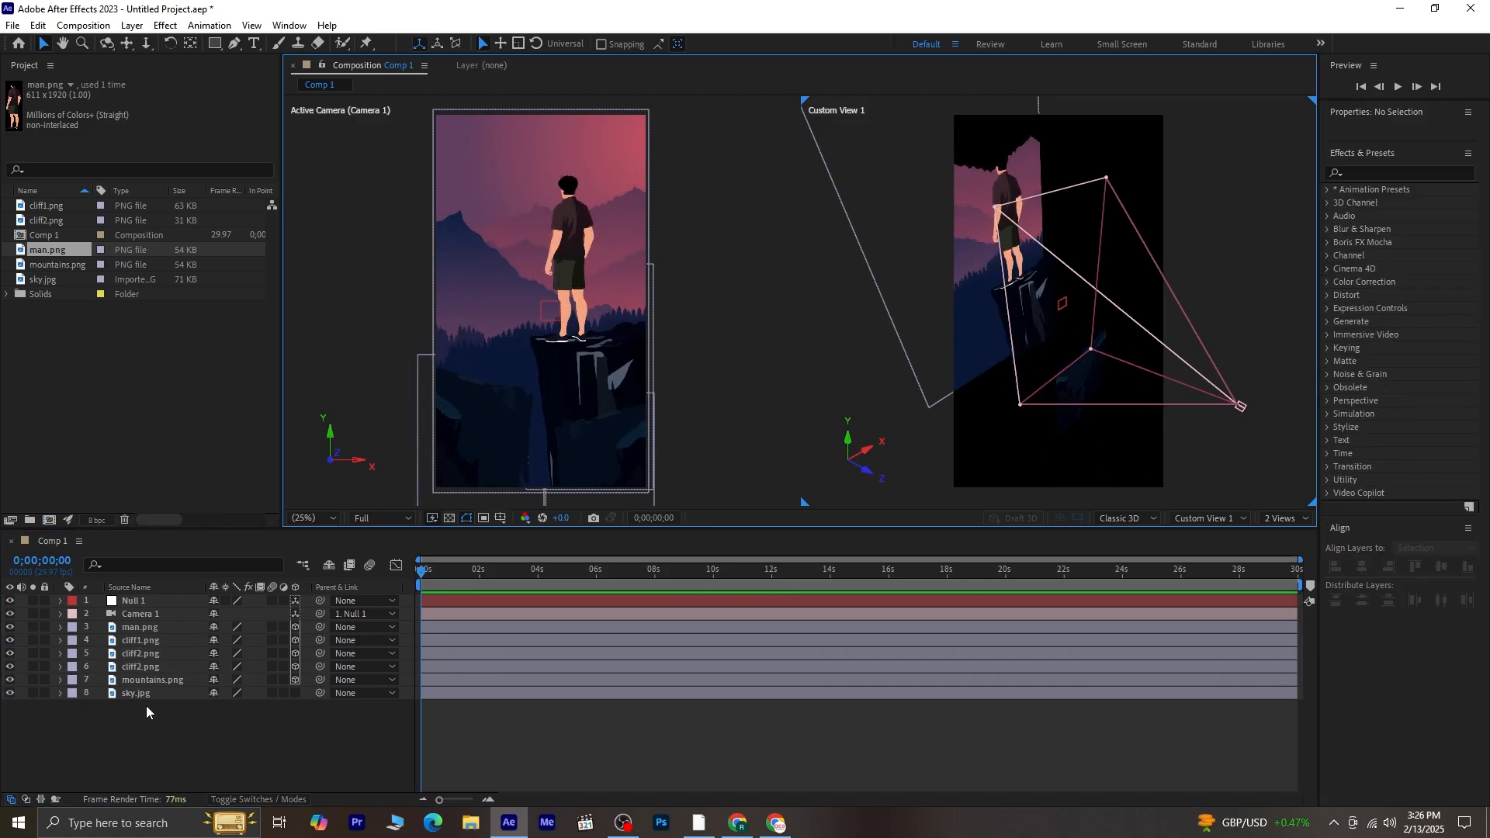
Add the text "Doubt" in the sky at about X 64, Y 296 and center its anchor point.
left_click(255, 45)
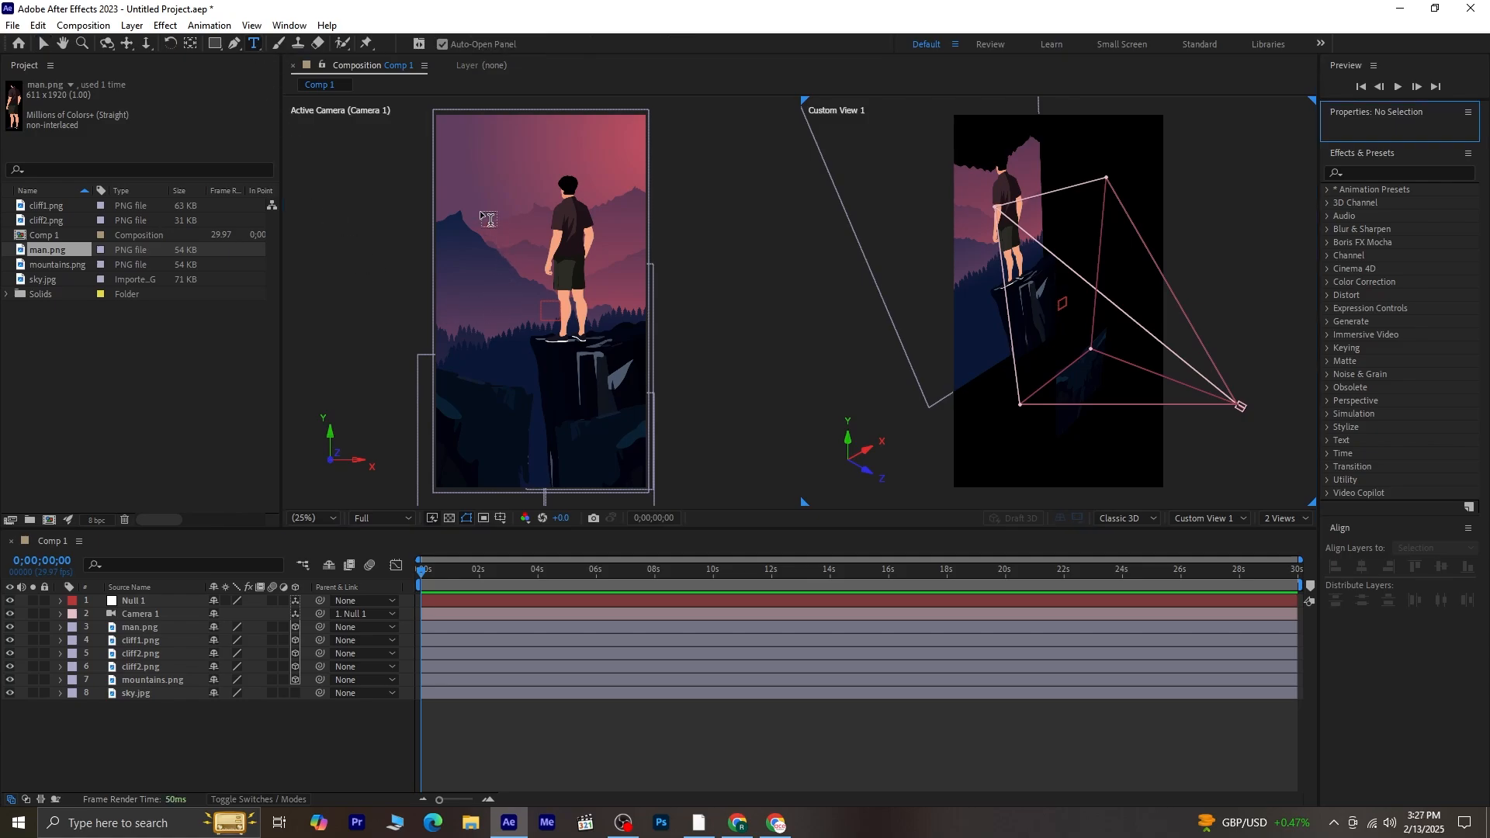
left_click(457, 155)
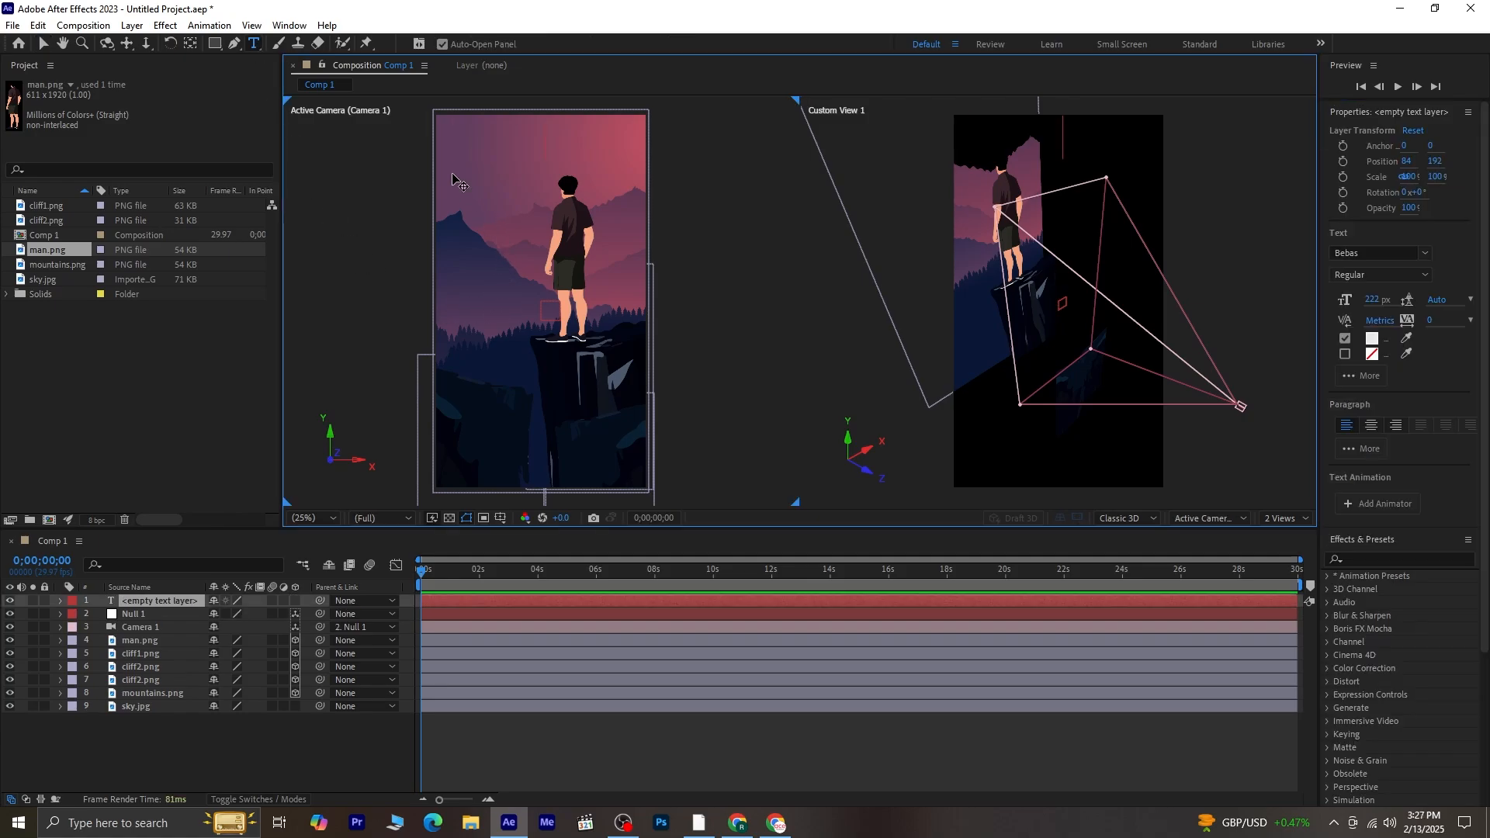
type("Doubt")
left_click(44, 44)
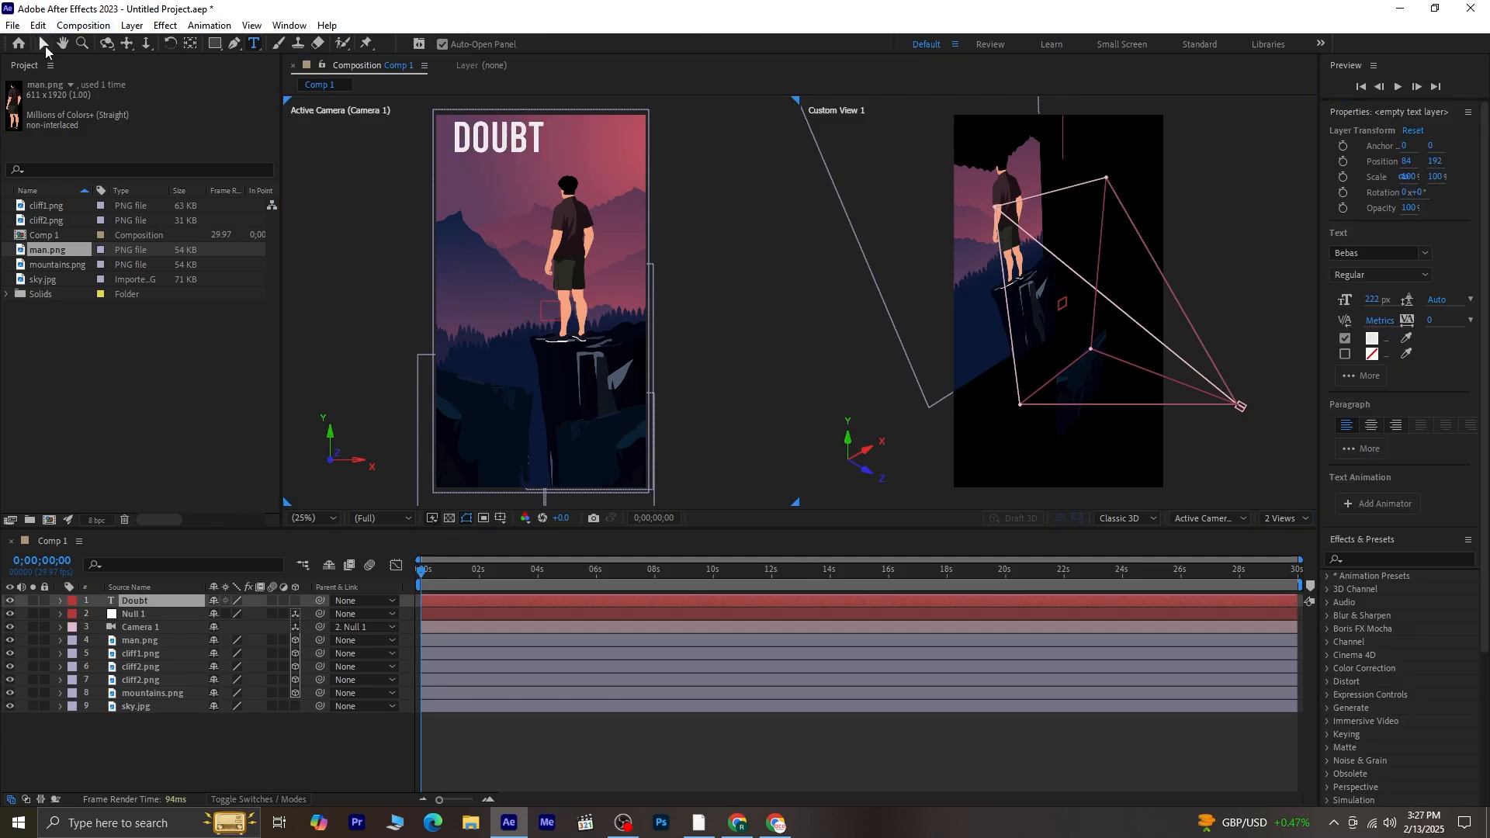
left_click_drag(519, 145, 516, 163)
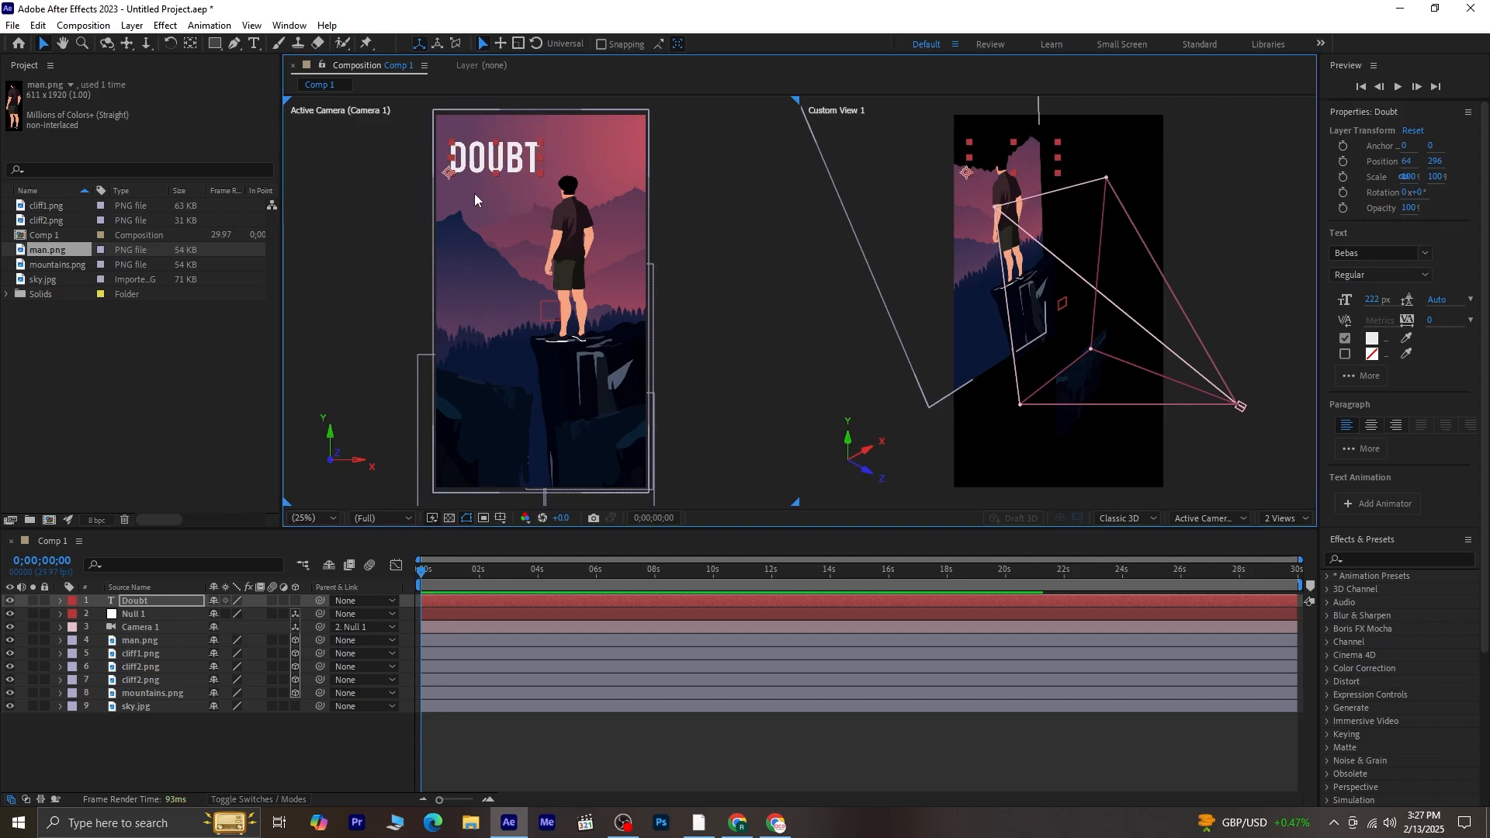
double_click(192, 44)
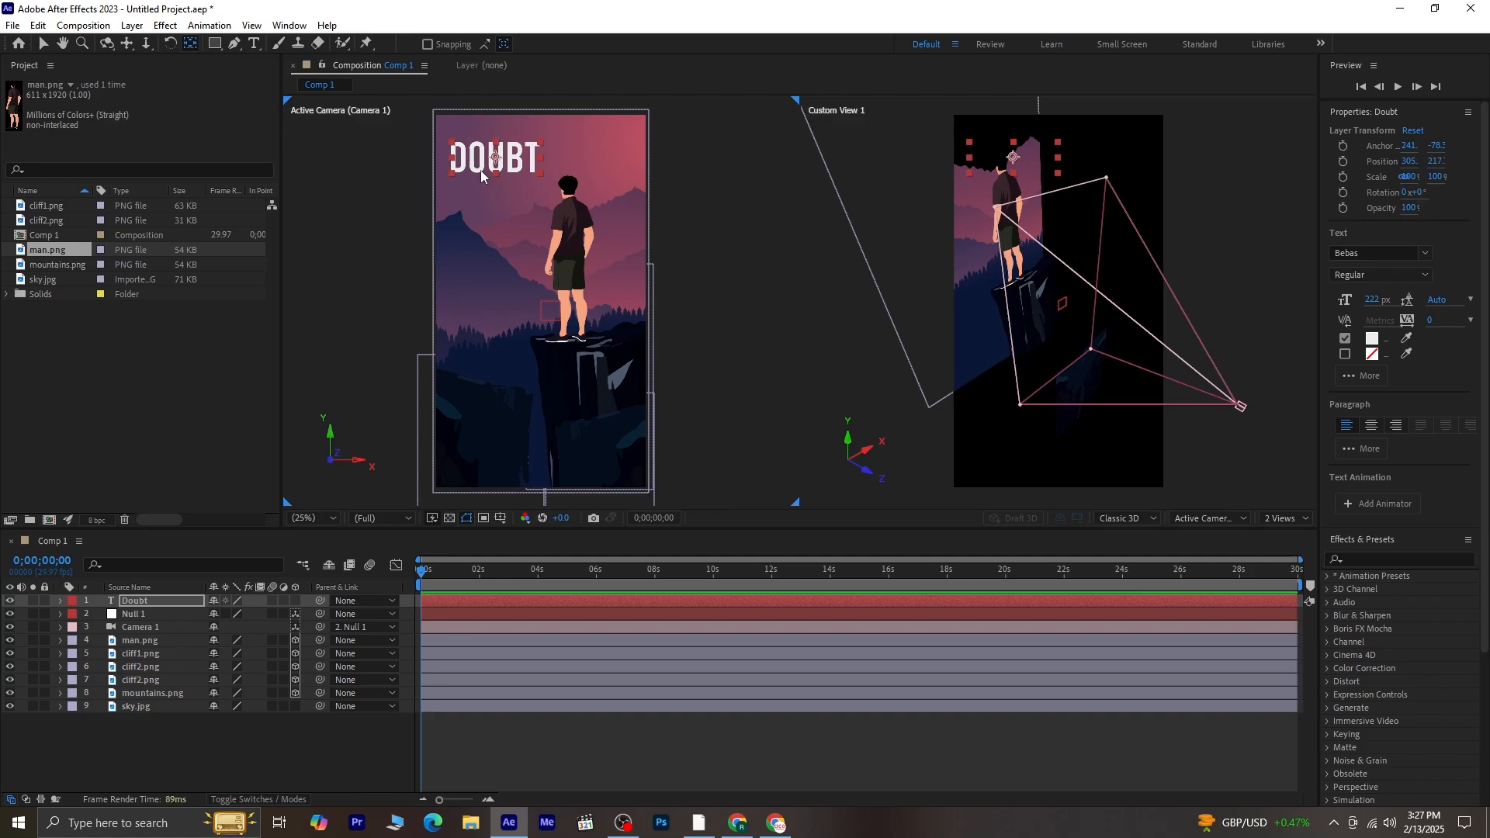
key("v")
Duplicate the Doubt text six times and stack the copies in a column down the left side of the composition.
key("ctrl+d")
left_click_drag(481, 169, 485, 223)
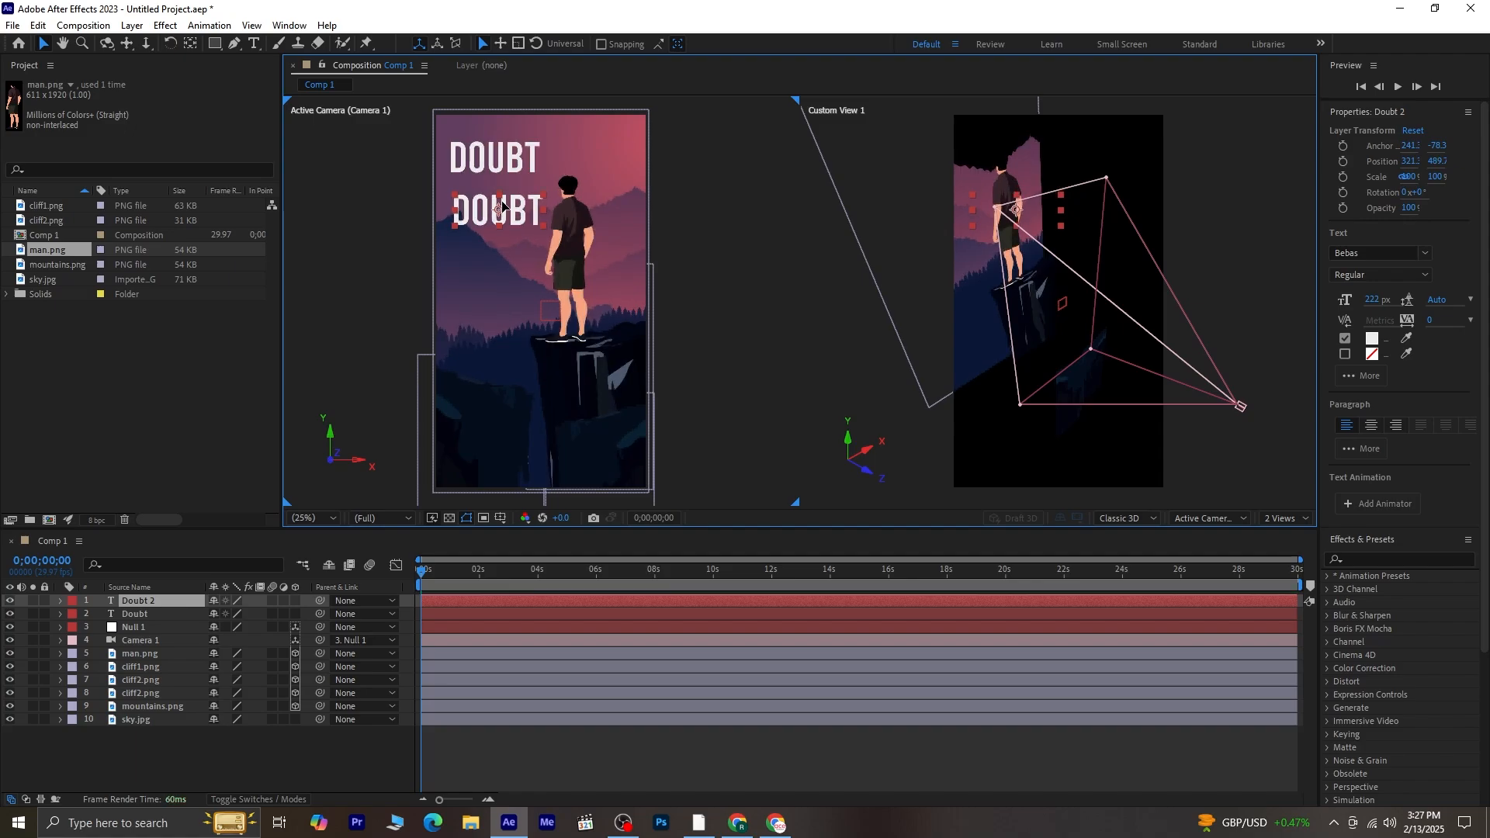
key("ctrl+d")
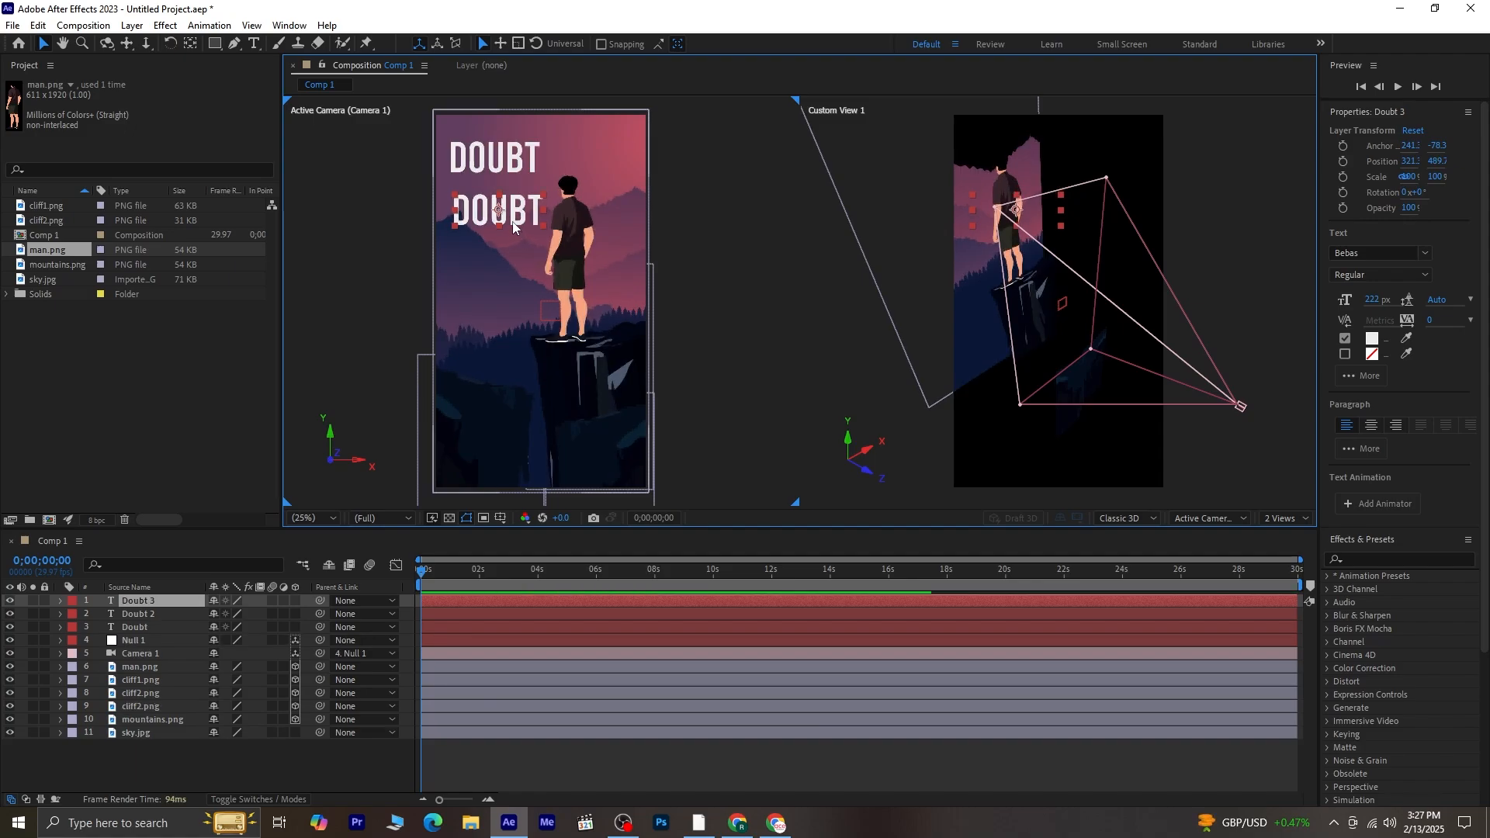
left_click_drag(504, 218, 509, 446)
key("ctrl+d")
key("ctrl+d")
key("ctrl+d")
key("ctrl+d")
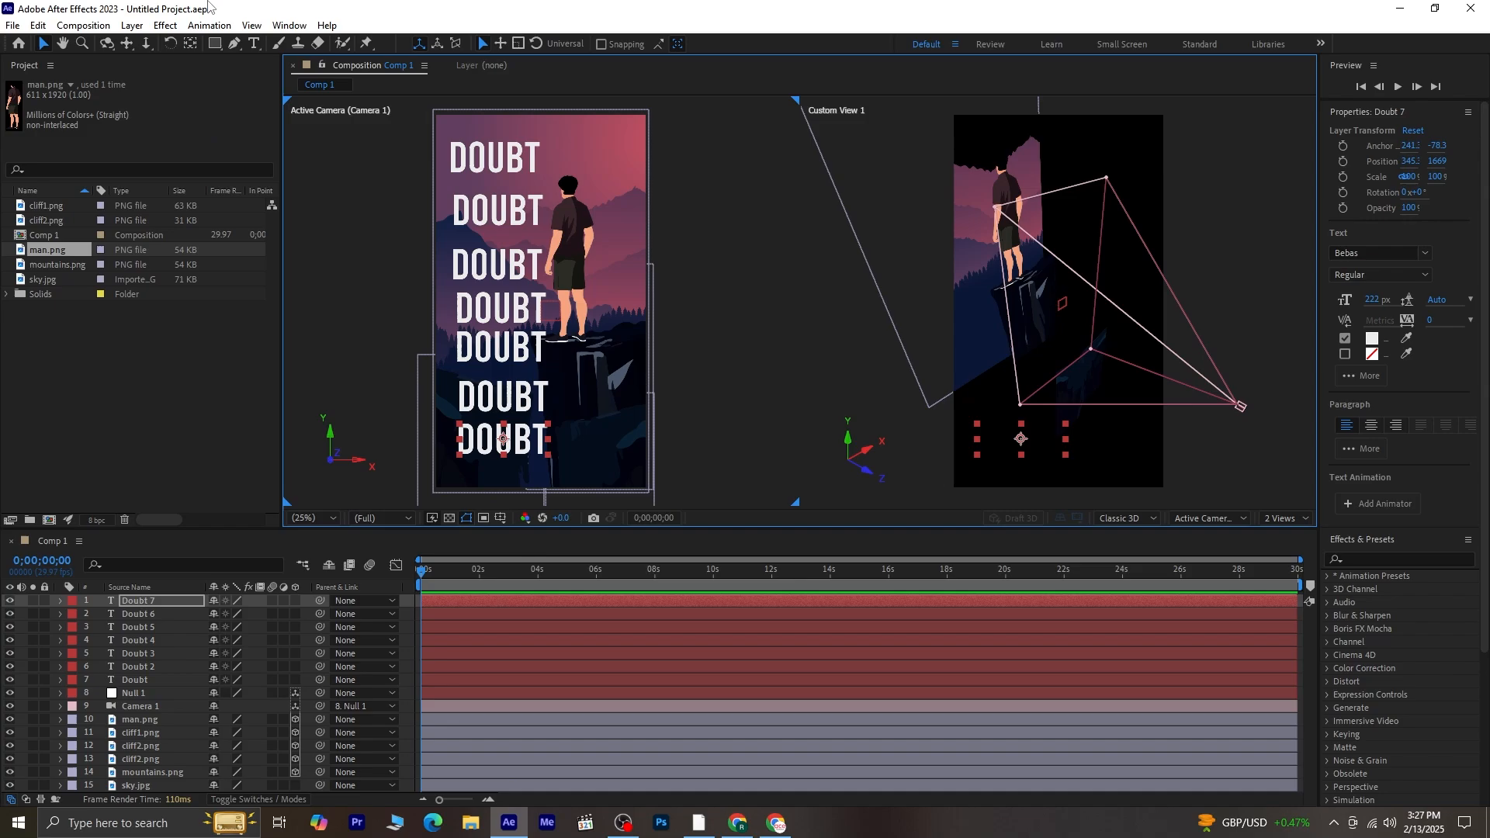
Change the second text in the column to "Fear".
left_click(254, 44)
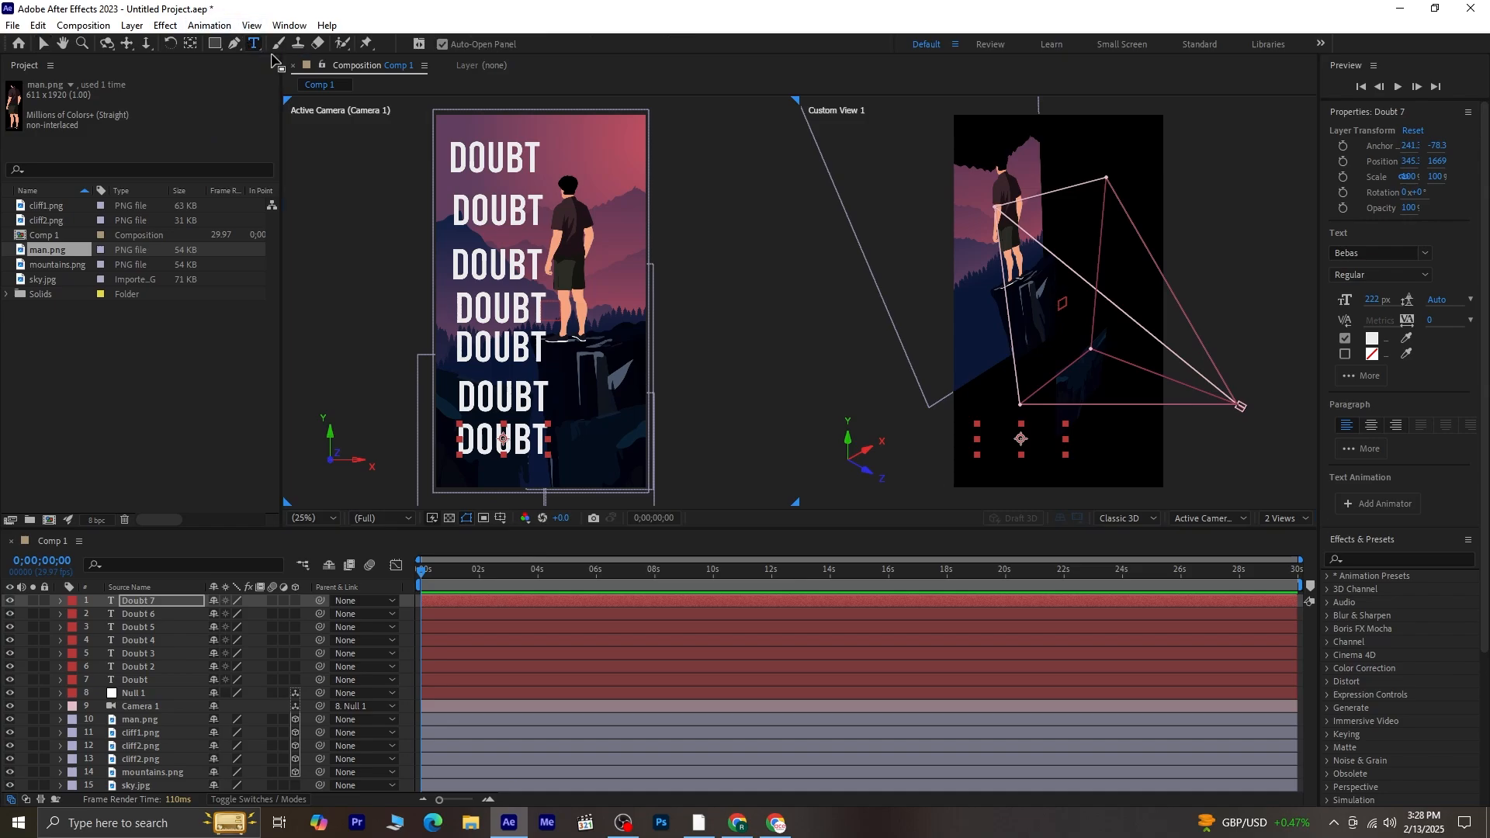
left_click(520, 214)
type("Fear")
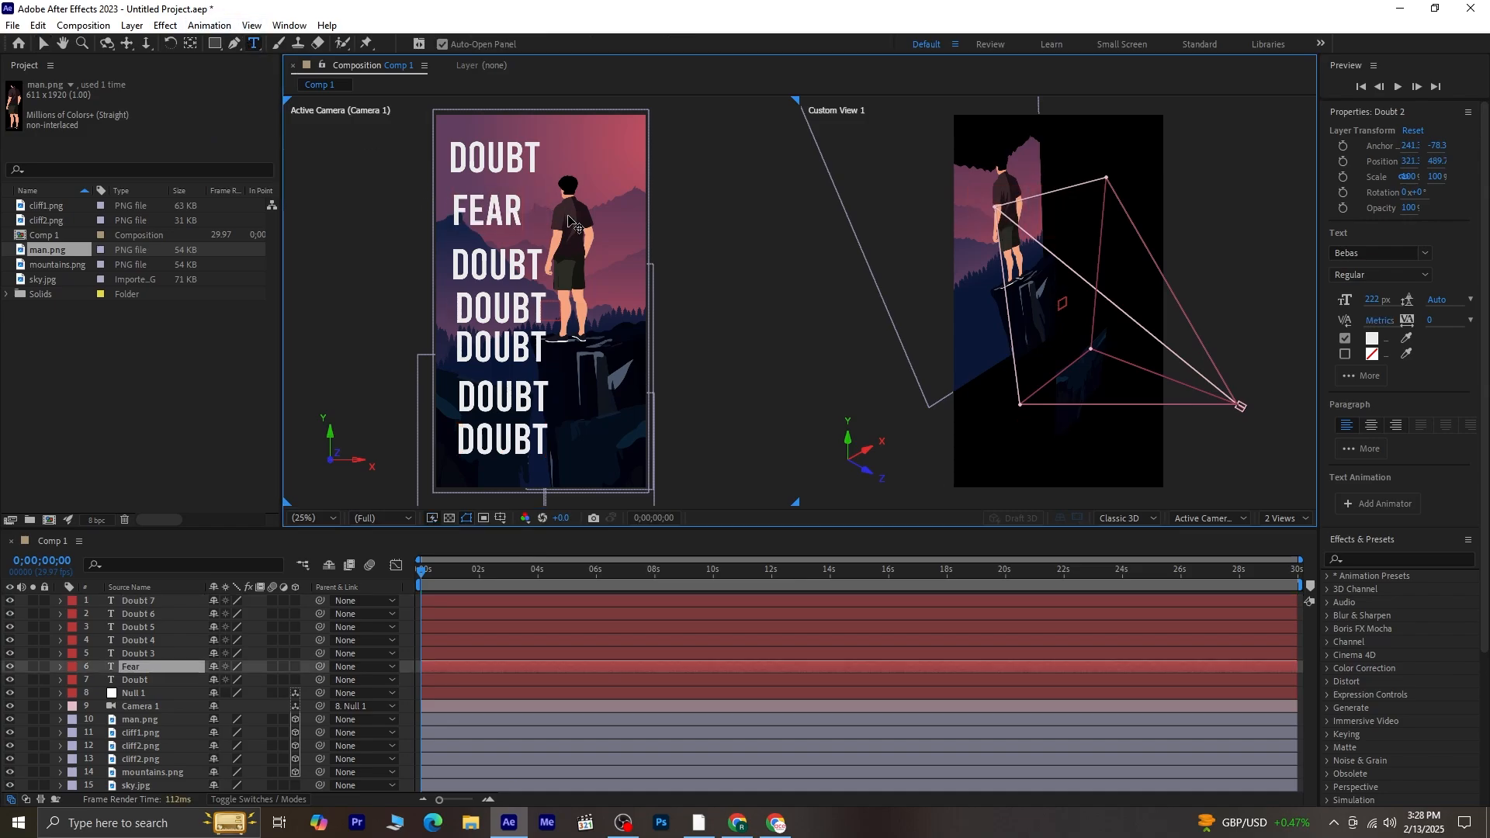
Change the third text in the column to "Stress" and the fourth to "Anxiety".
key("Escape")
double_click(478, 263)
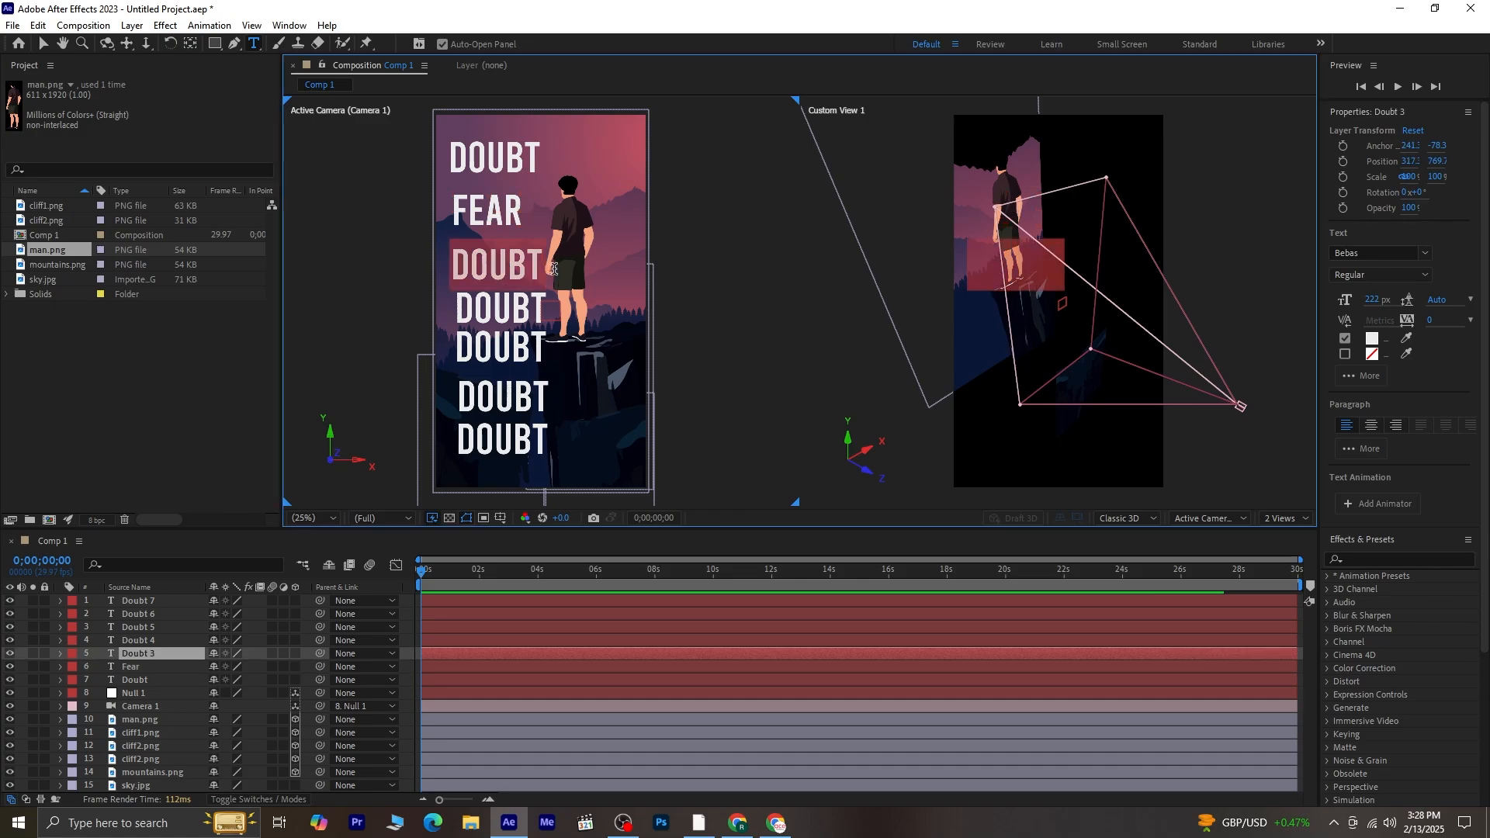
type("Stress")
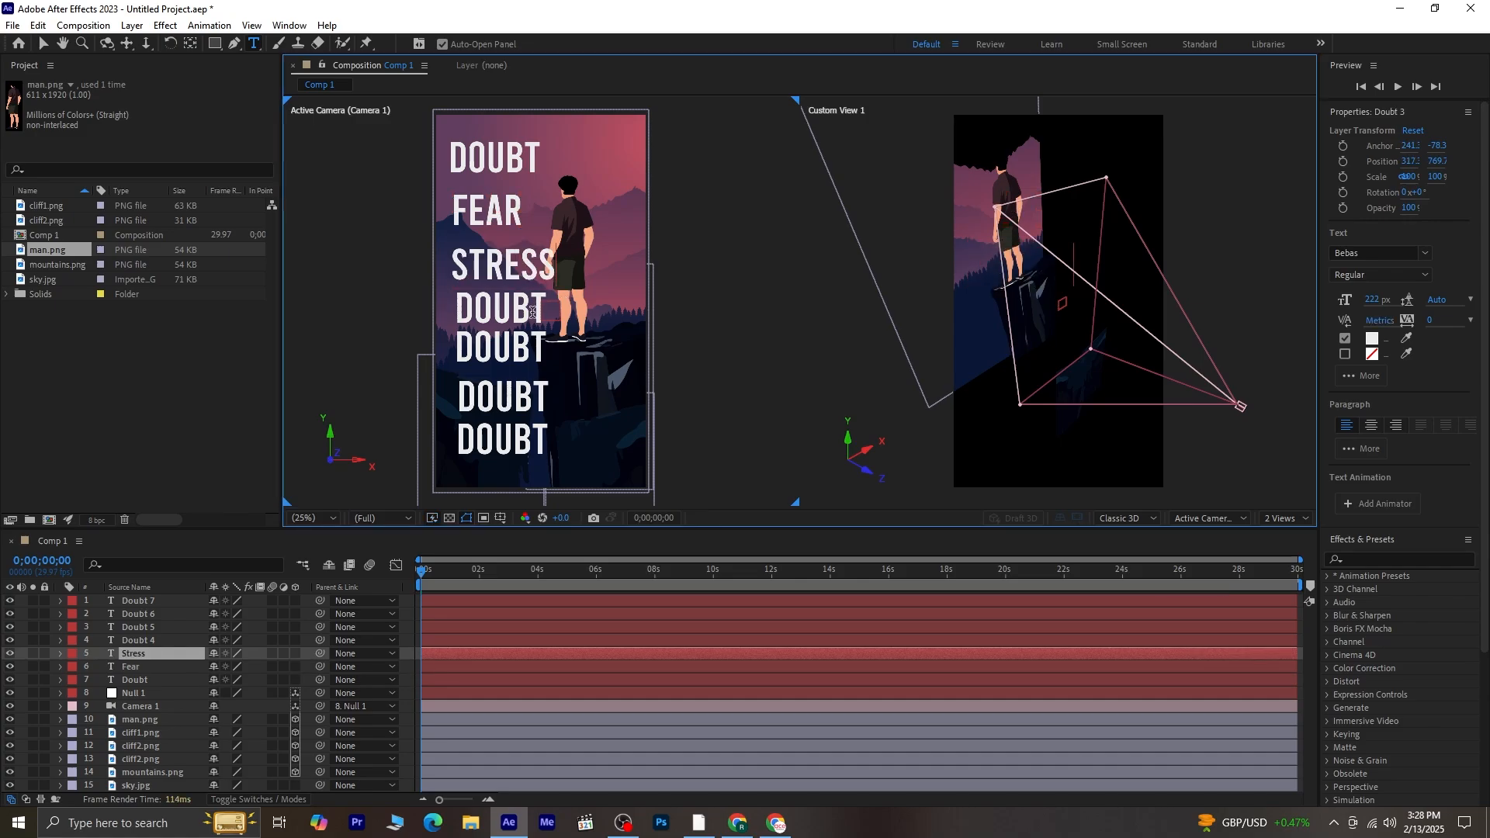
key("Escape")
left_click(533, 312)
left_click(257, 44)
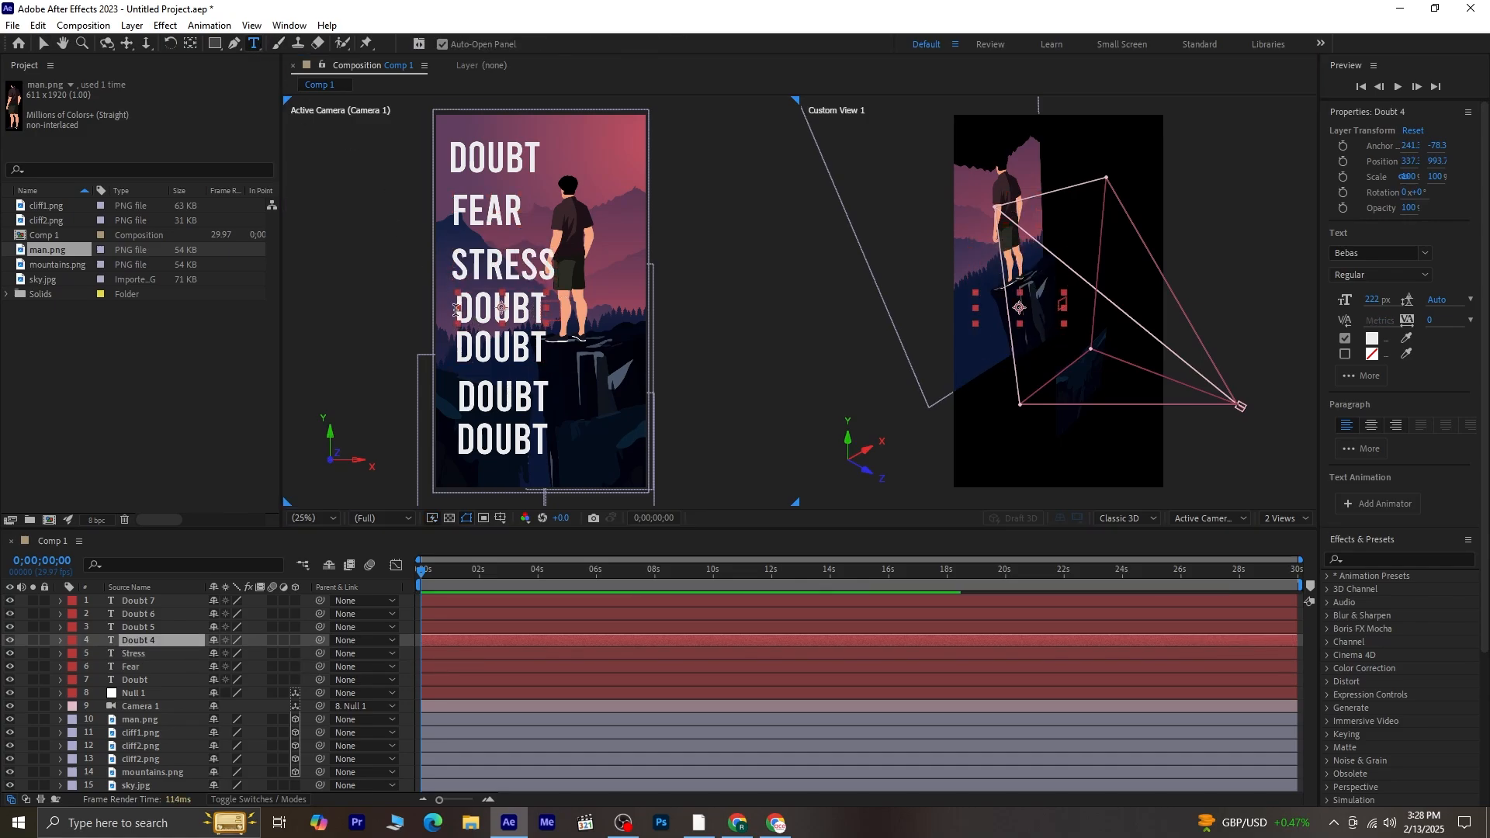
left_click_drag(455, 310, 559, 321)
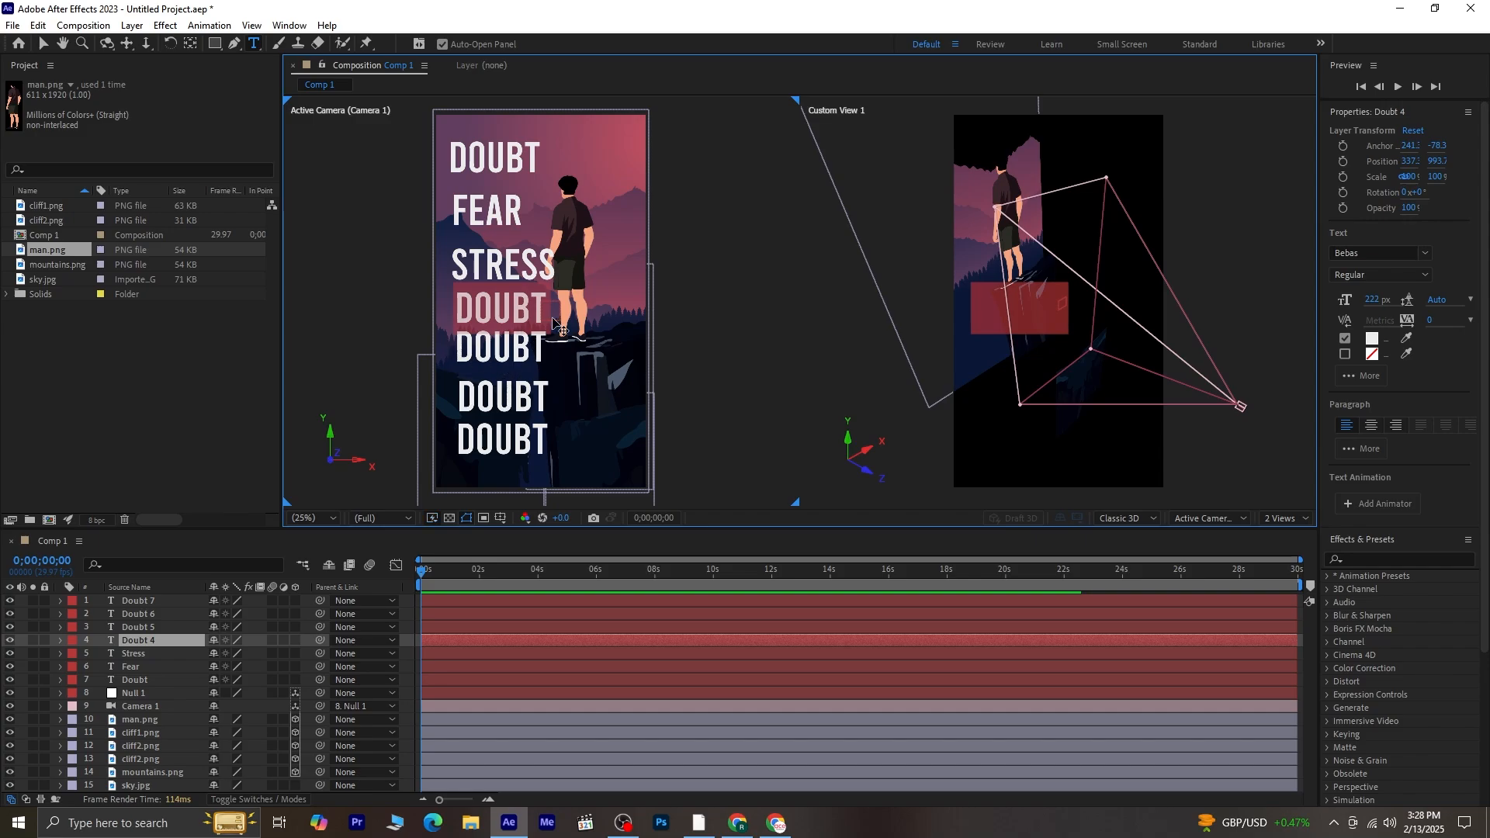
type("Anxiety")
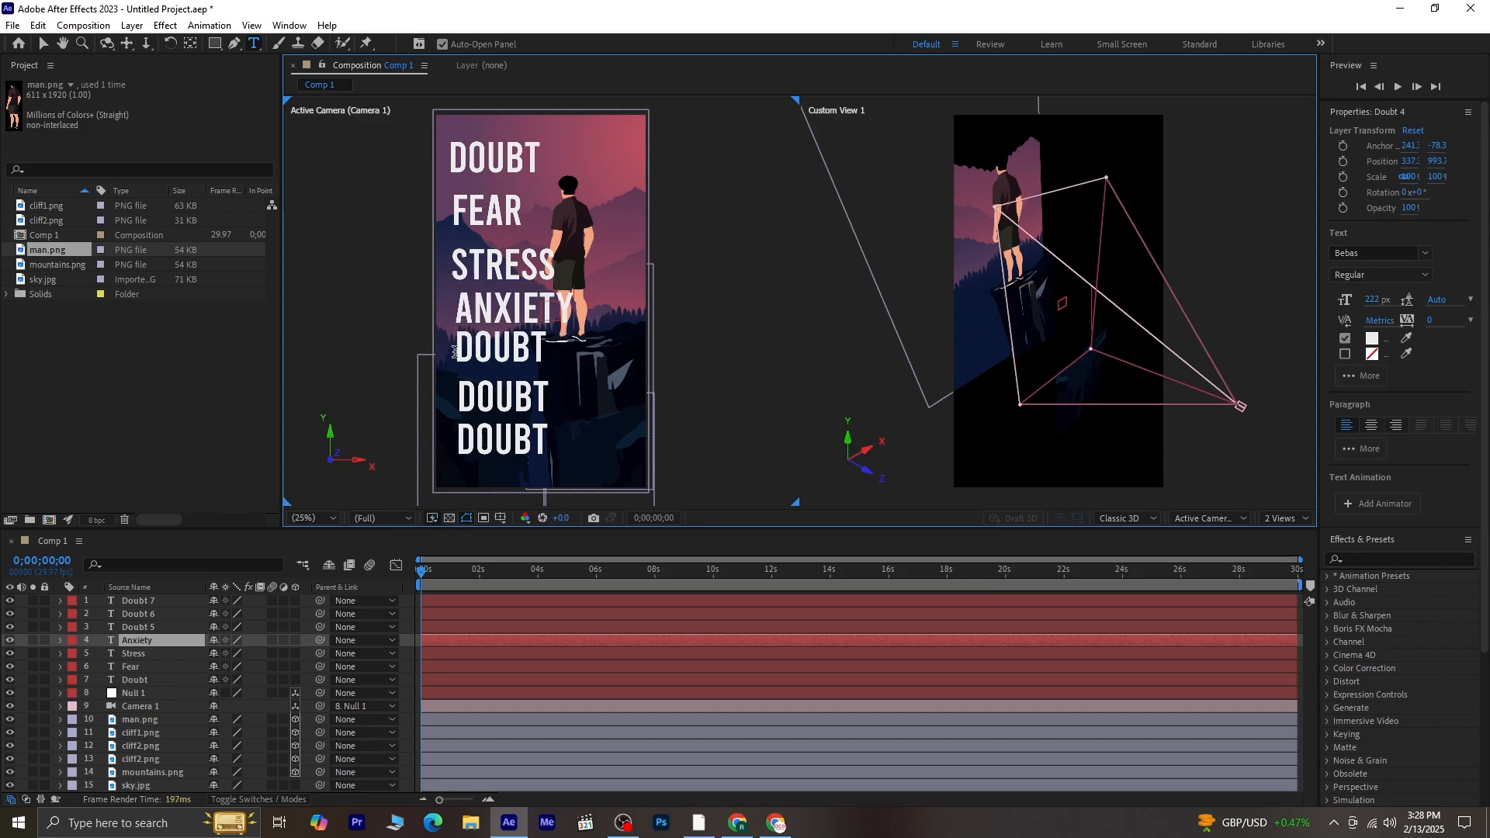
Change the fifth text in the column to "Confusion" and the sixth to "Regret".
key("Escape")
left_click_drag(454, 346, 573, 359)
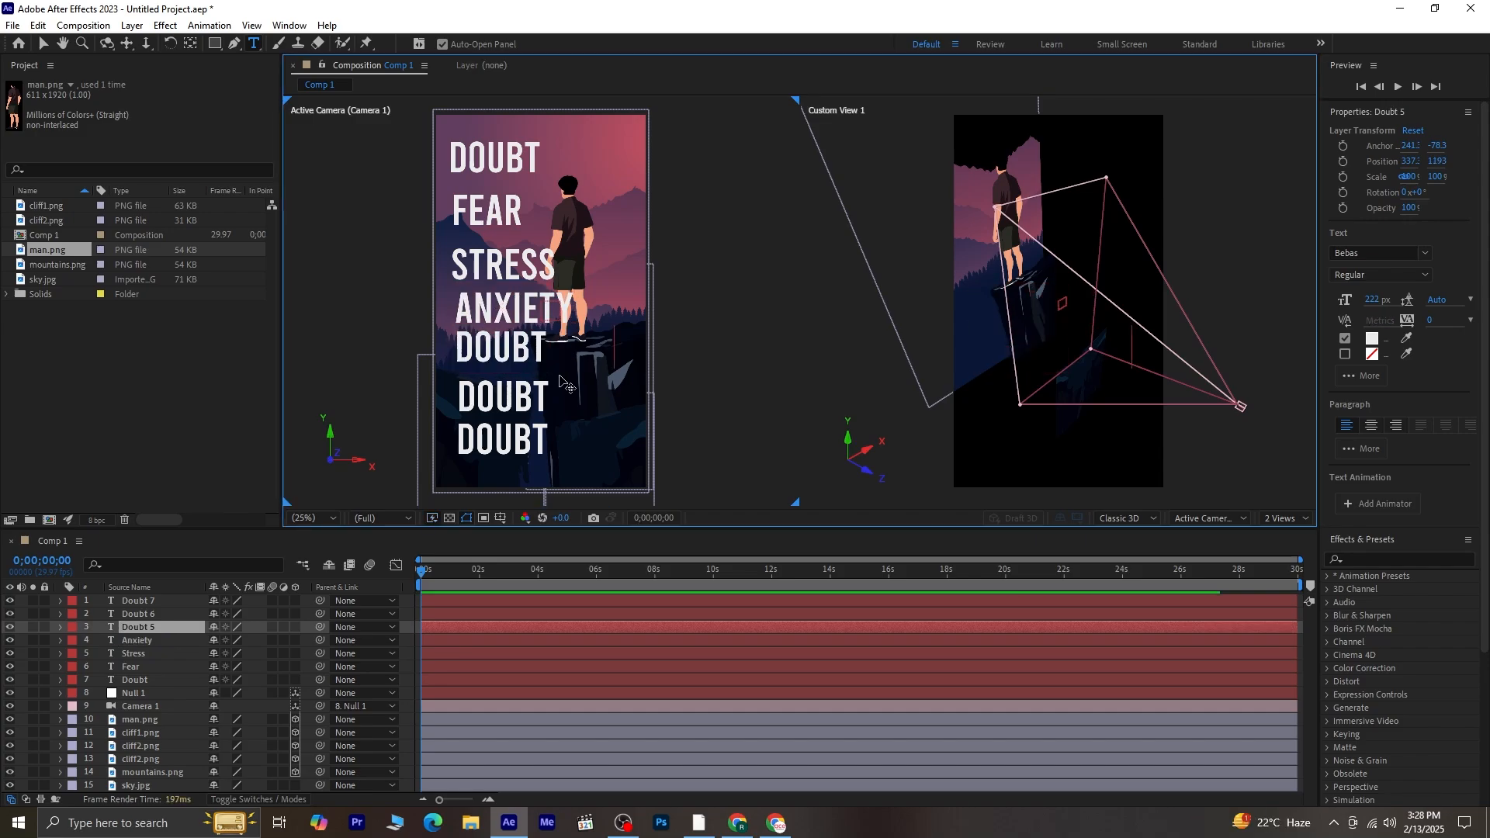
type("Confusion")
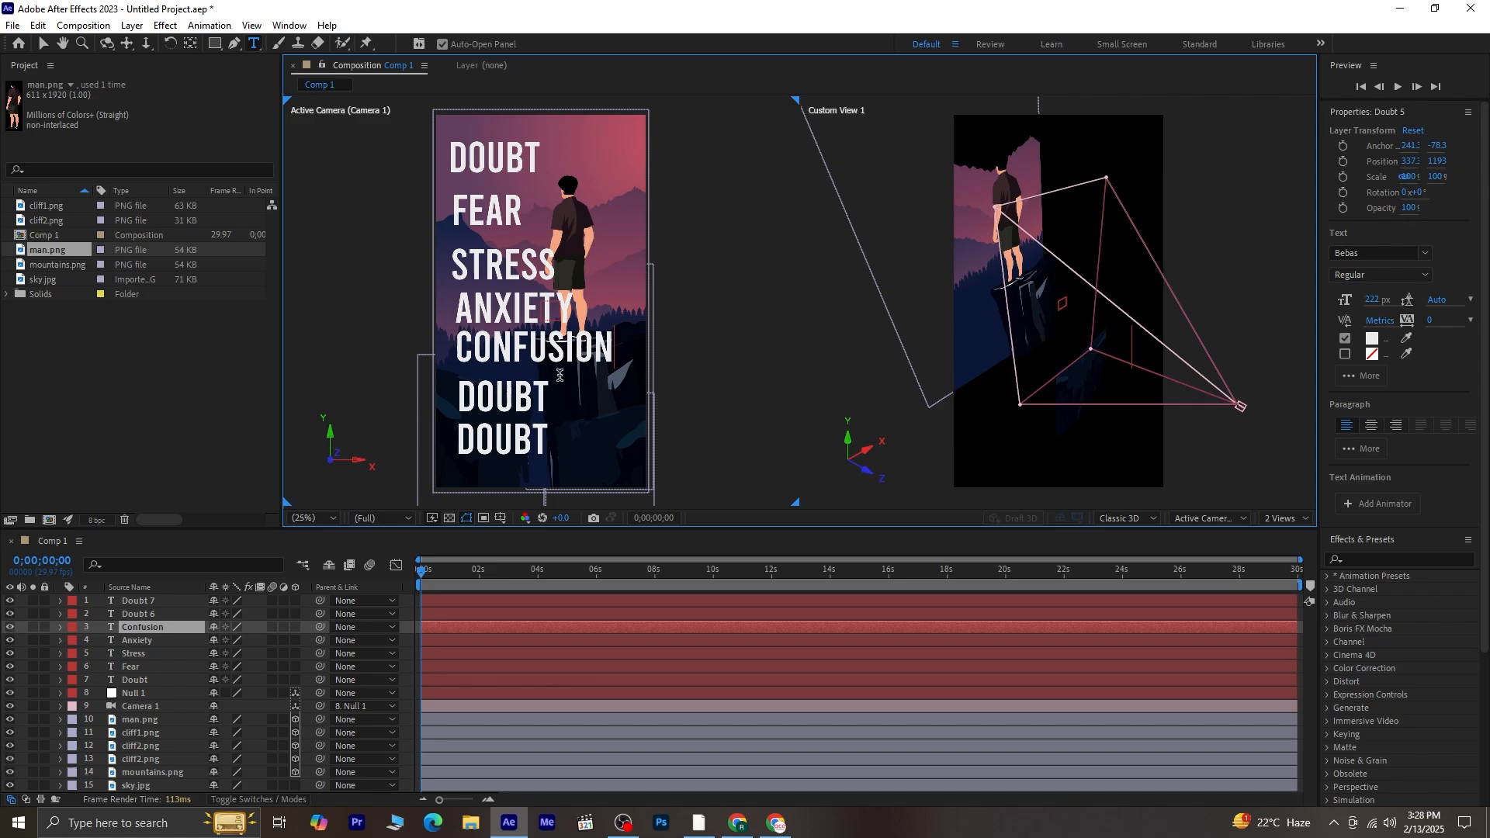
left_click(44, 45)
left_click(254, 44)
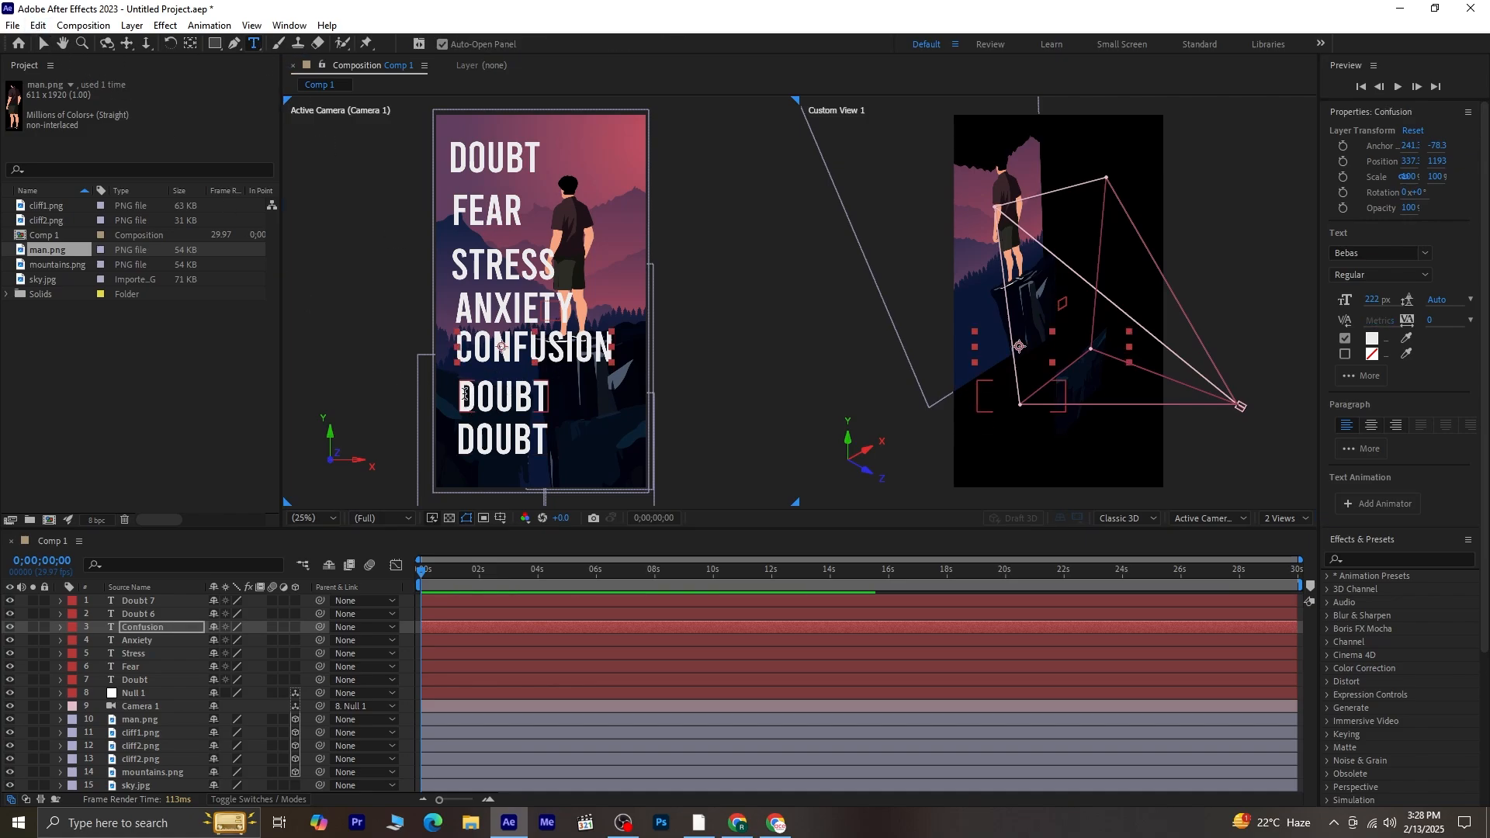
left_click_drag(466, 396, 549, 404)
type("Regret")
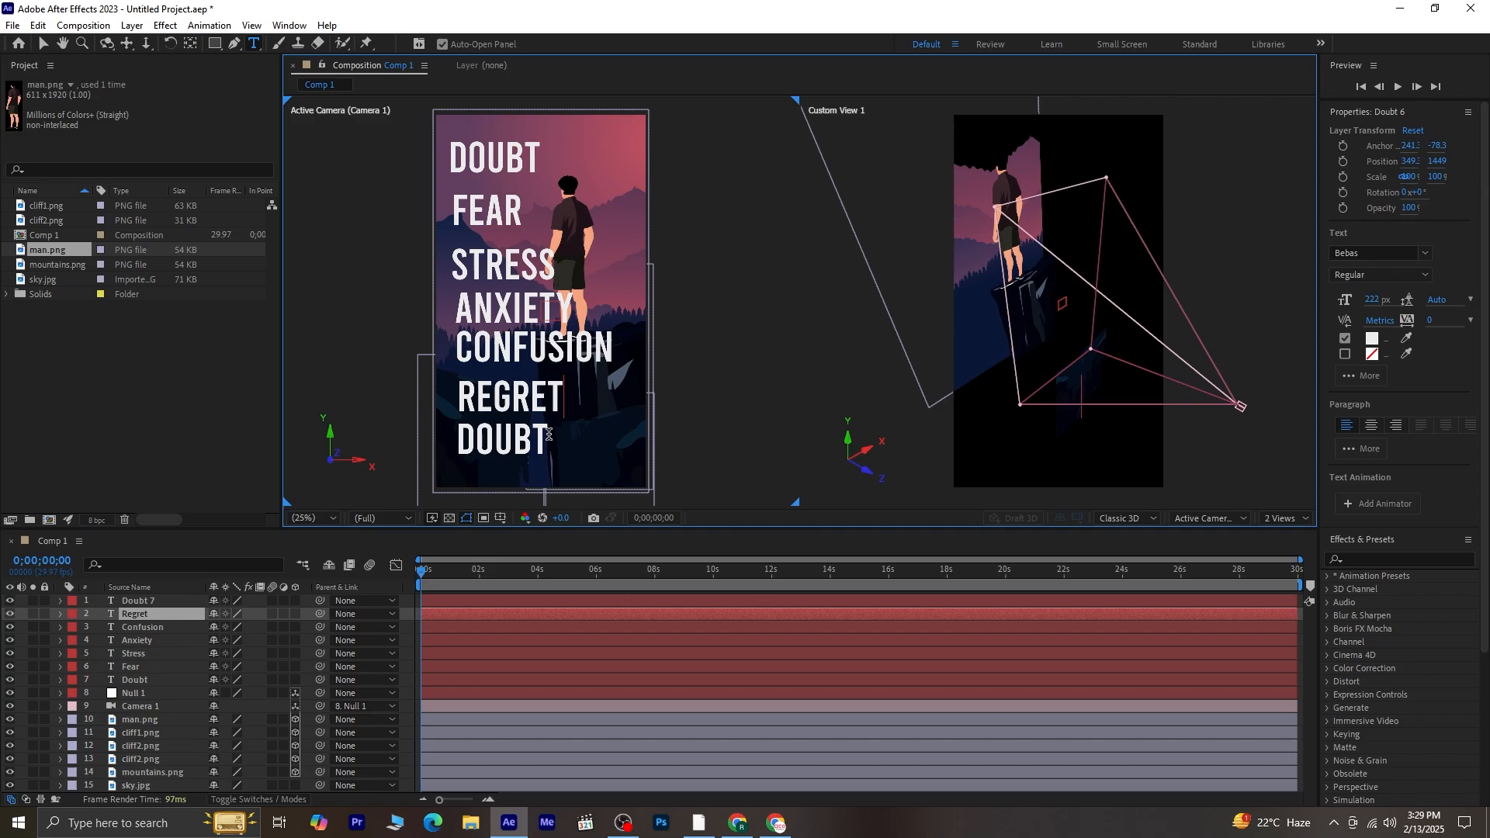
Change the last text at the base of the column to "Pressure".
left_click(45, 44)
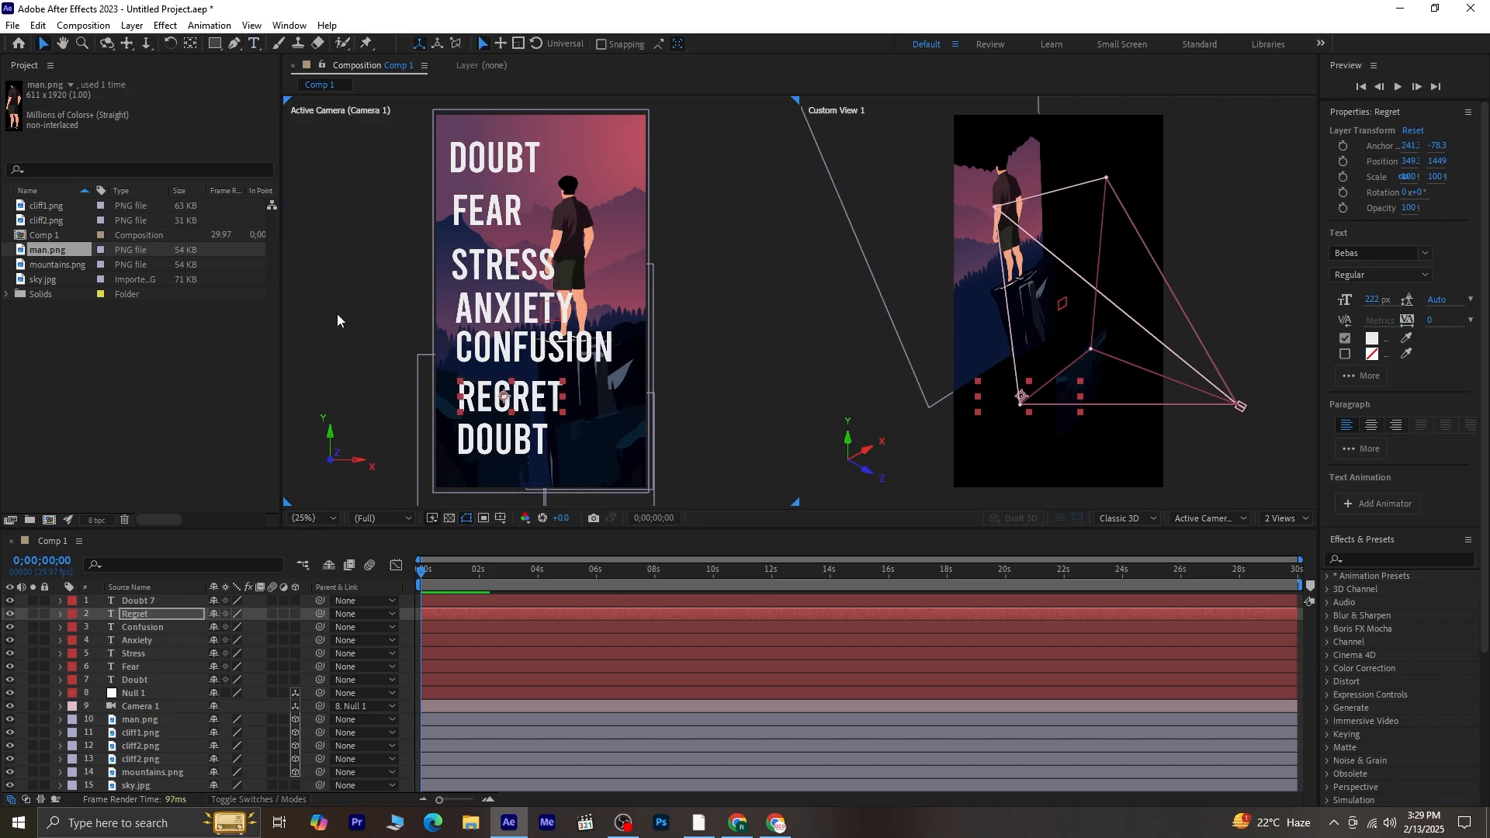
double_click(505, 448)
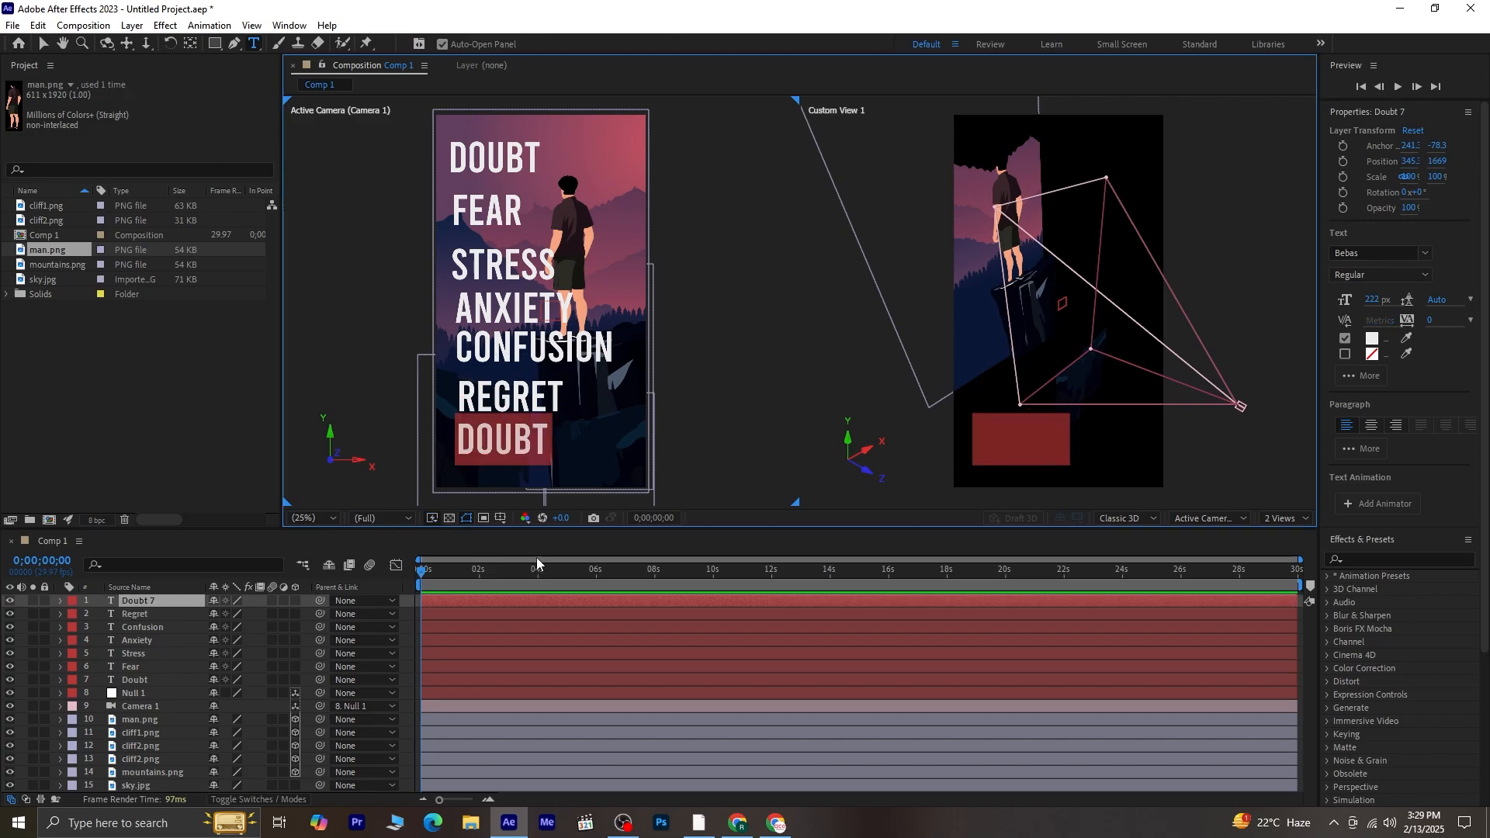
type("Pressure")
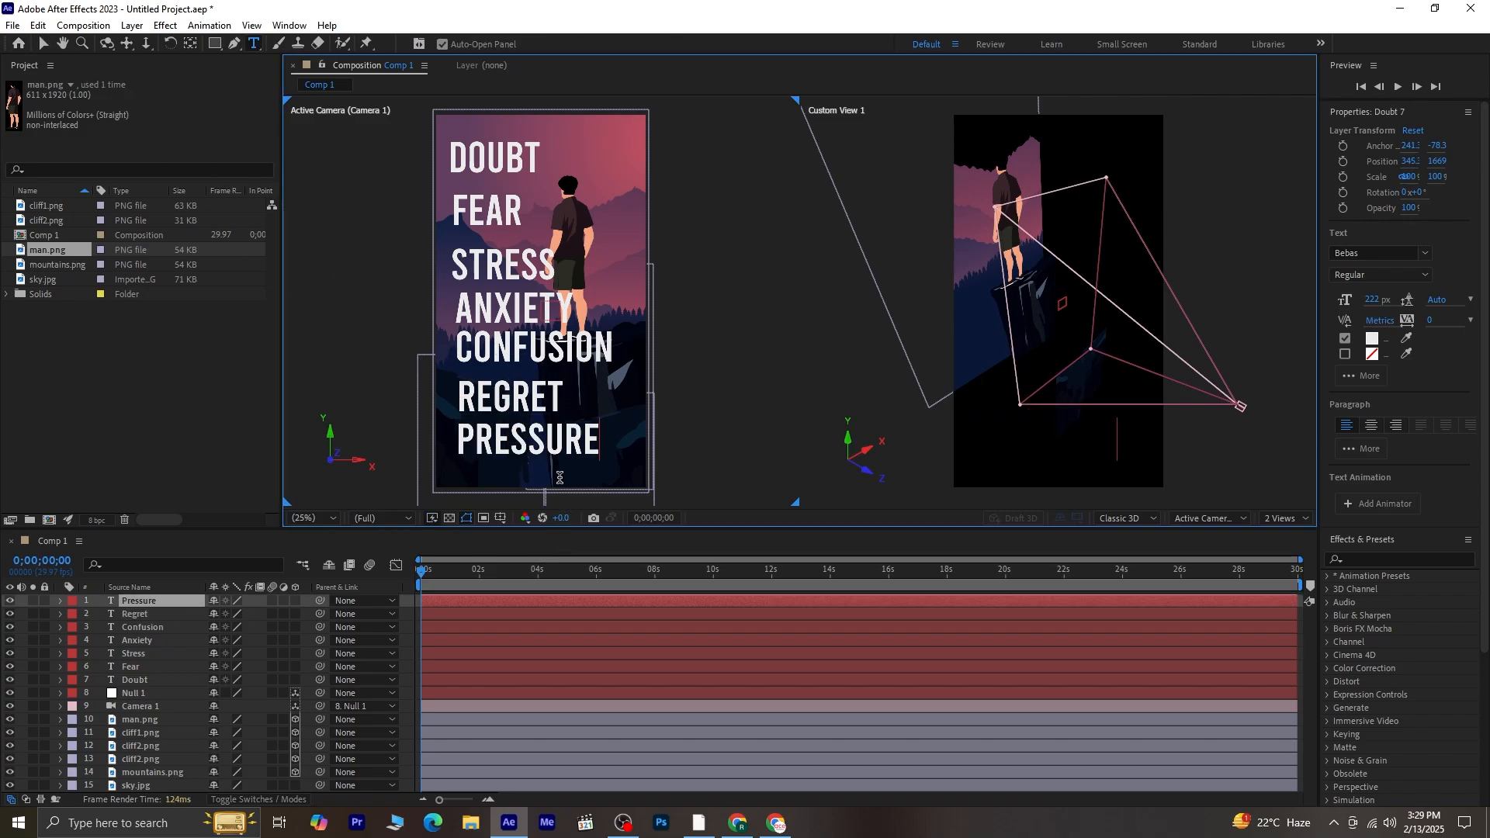
left_click(44, 43)
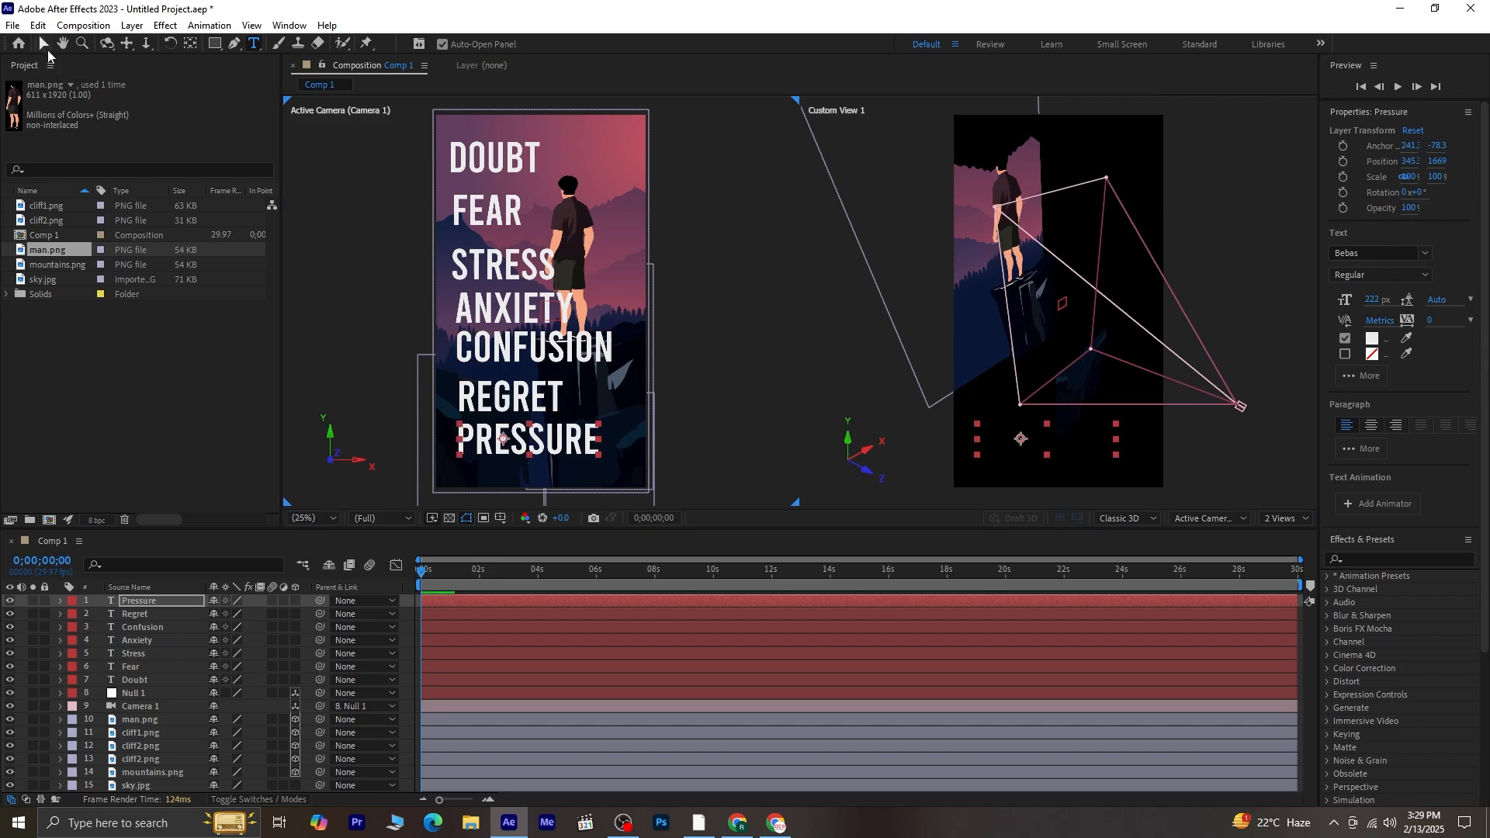
Make all seven text layers 3D and push them back together to a depth of about Z 1123.
left_click(170, 679, "shift")
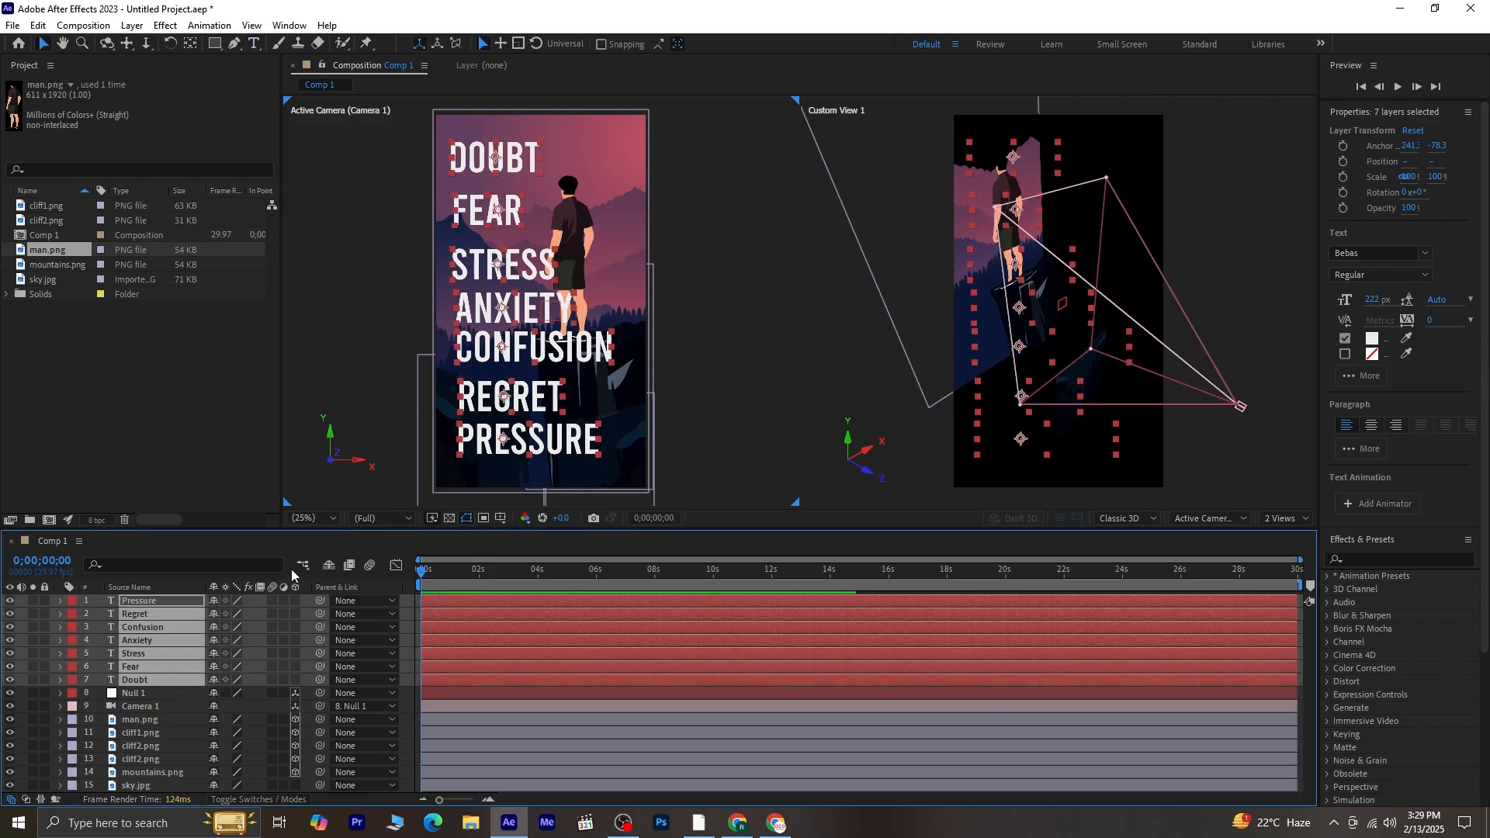
left_click(295, 600)
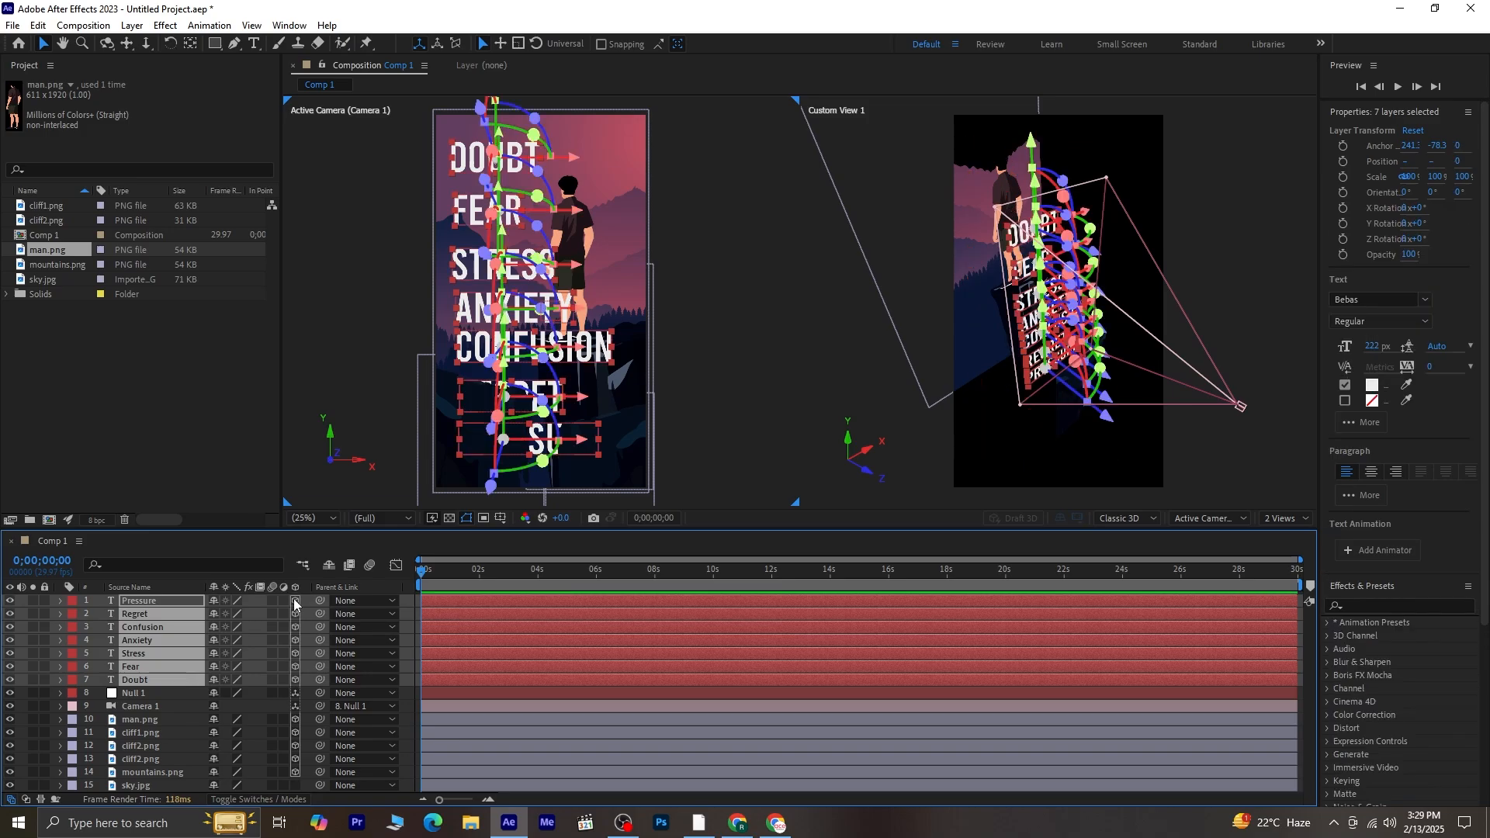
left_click_drag(1105, 421, 983, 382)
left_click(737, 374)
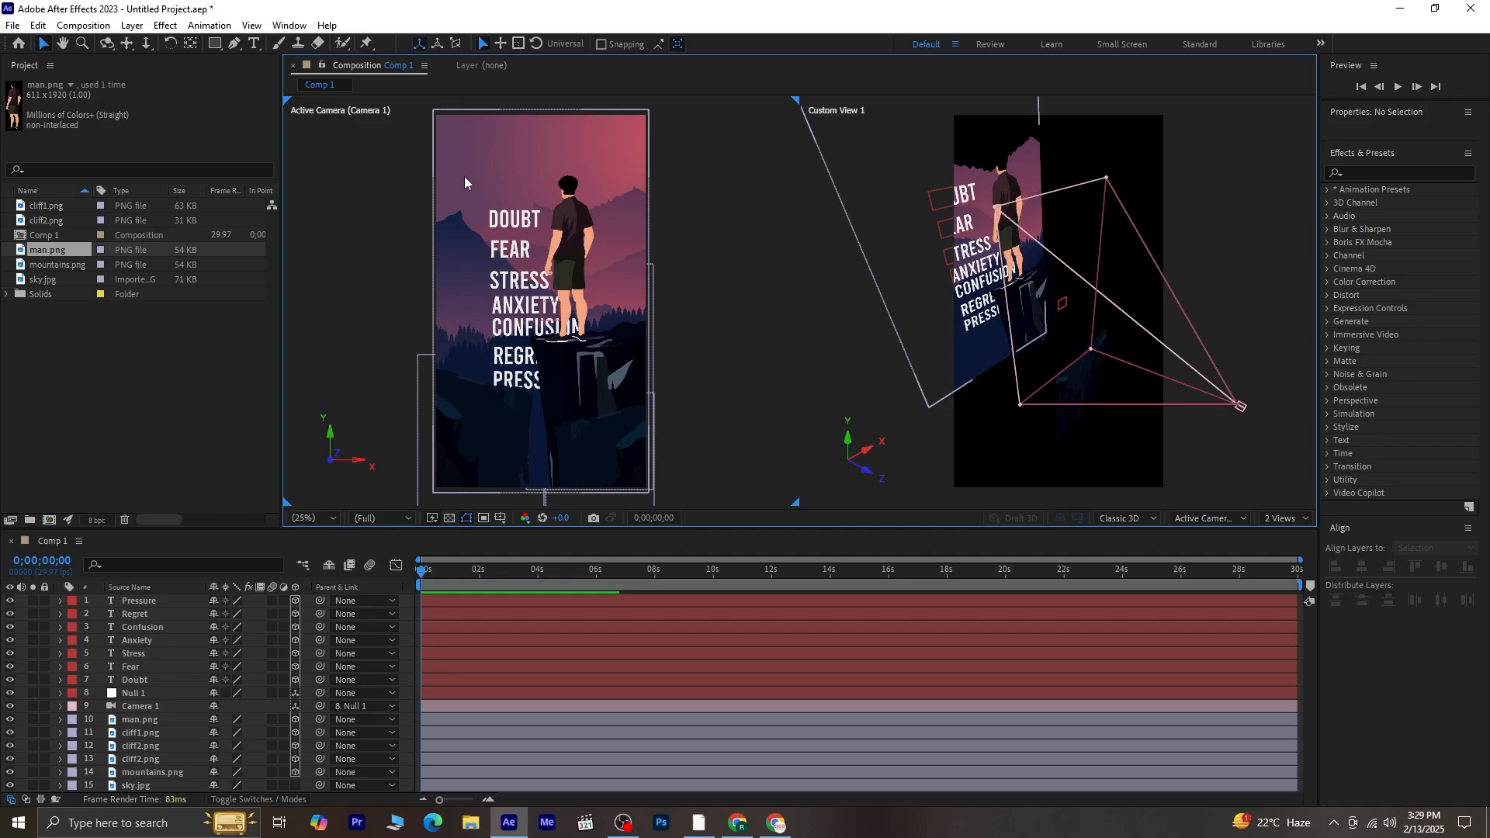
Move the Doubt text to the upper left of the sky and the Fear text to the right of the man.
left_click(514, 219)
left_click_drag(535, 220, 491, 219)
left_click_drag(470, 126, 470, 72)
left_click(510, 250)
left_click_drag(590, 249, 700, 249)
Spread out Stress, Anxiety and Confusion: Anxiety above the man's head, Stress on his right below Fear, Confusion on his left.
left_click(514, 279)
left_click_drag(591, 279, 587, 89)
left_click(548, 308)
left_click(515, 305)
left_click(535, 326)
left_click_drag(519, 252, 518, 160)
left_click_drag(561, 234, 467, 289)
left_click(470, 280)
key("ctrl+z")
left_click_drag(467, 206, 467, 217)
left_click_drag(544, 291, 689, 295)
Place Regret at about X 20, Y 764 and Pressure at about X -151, Y 1396, both left of the man.
left_click(135, 614)
left_click_drag(596, 357, 559, 356)
left_click_drag(483, 291, 483, 212)
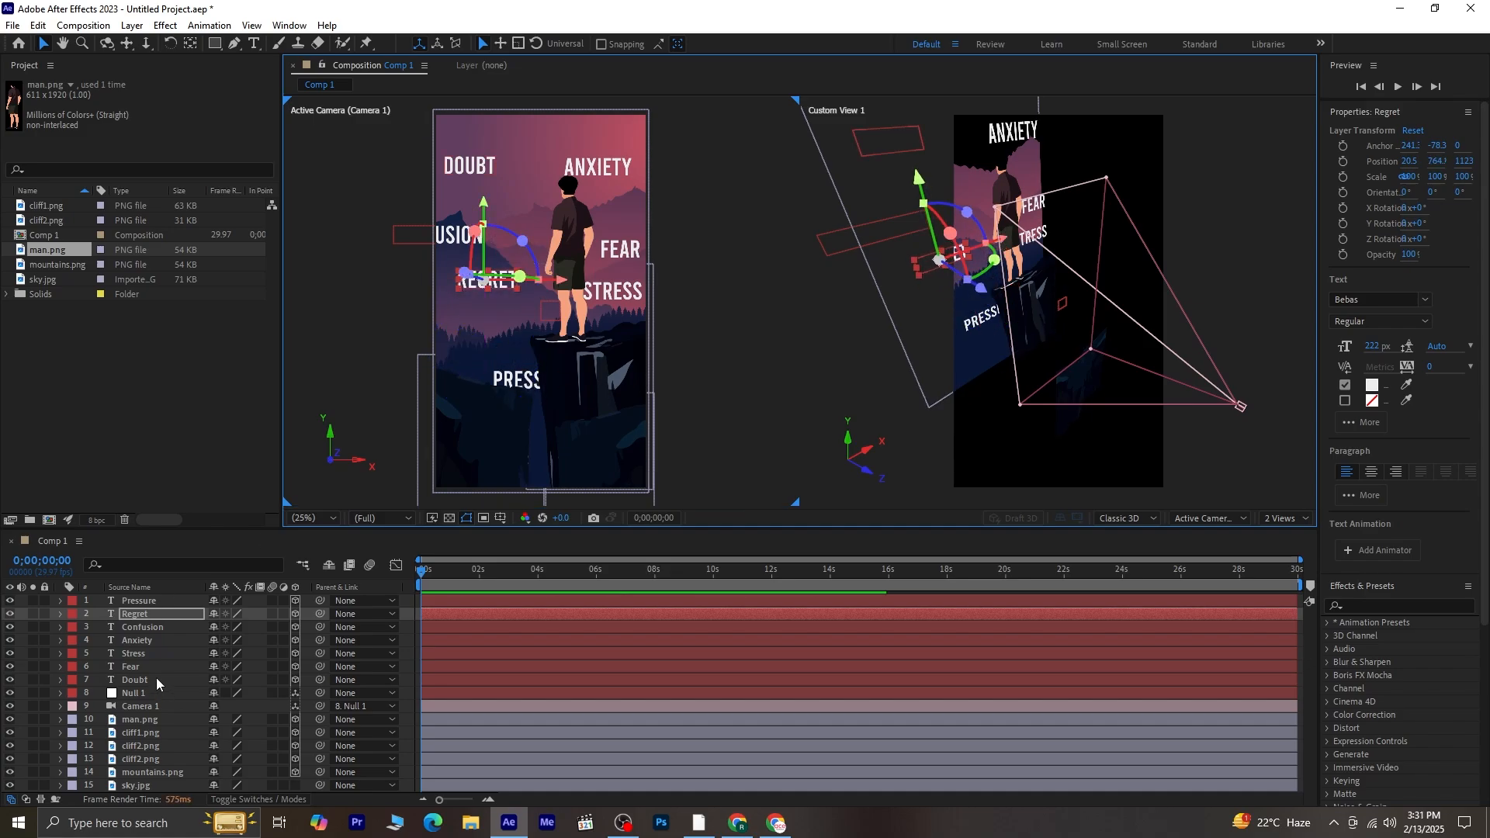
left_click(139, 601)
left_click_drag(595, 380, 543, 380)
left_click_drag(459, 304, 459, 272)
left_click_drag(543, 349, 551, 349)
Move Confusion to about X -124, Y 277 below Doubt and lower Regret to about Y 862.
left_click(459, 235)
left_click_drag(502, 234, 550, 234)
left_click_drag(467, 157, 467, 148)
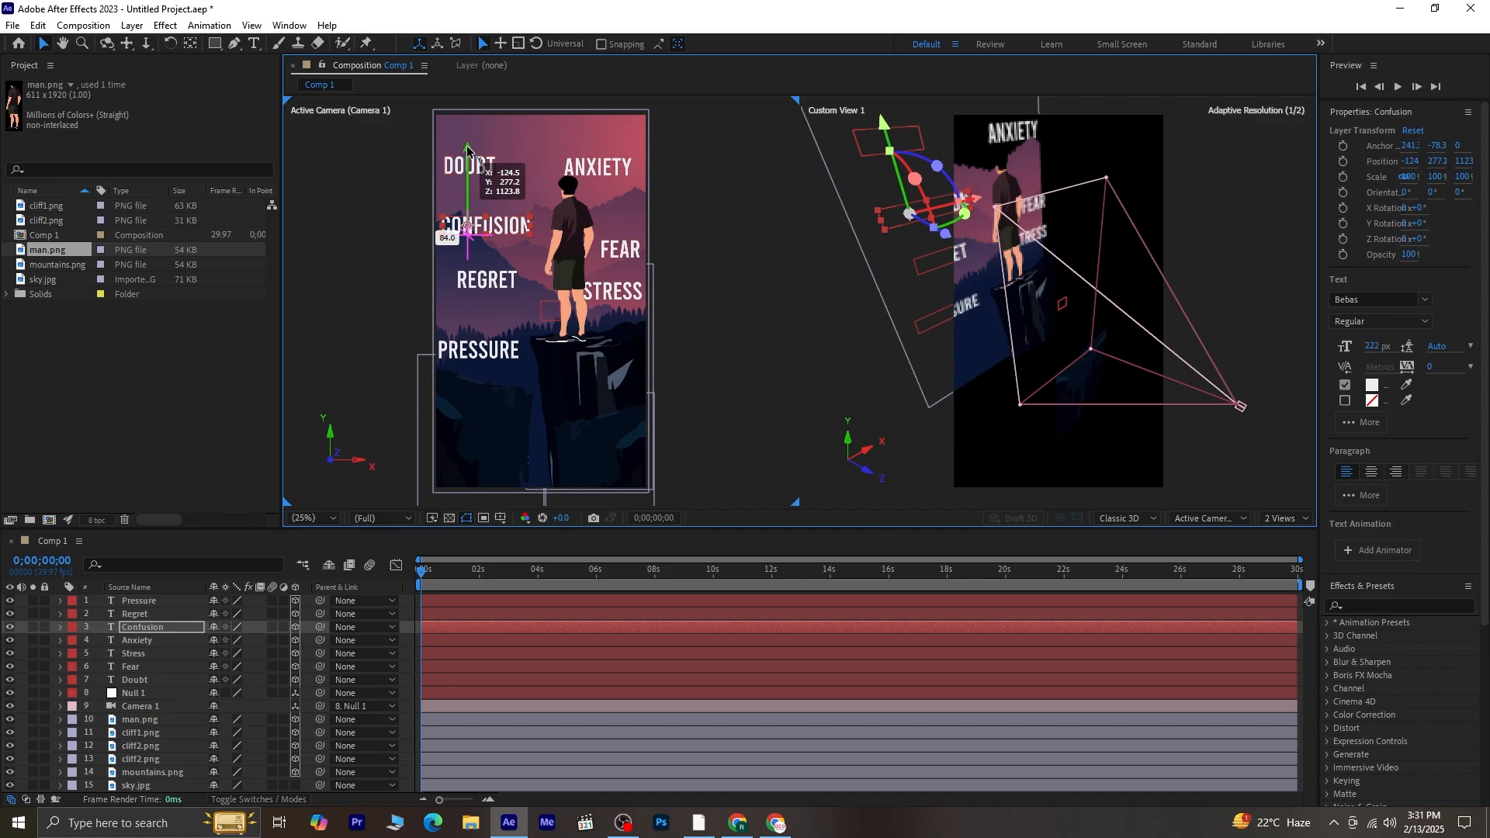
left_click(486, 279)
left_click_drag(483, 207, 483, 219)
Swap the order right of the man, placing Stress at about X 1156, Y 336 above Fear at about X 1314, Y 916.
left_click(608, 295)
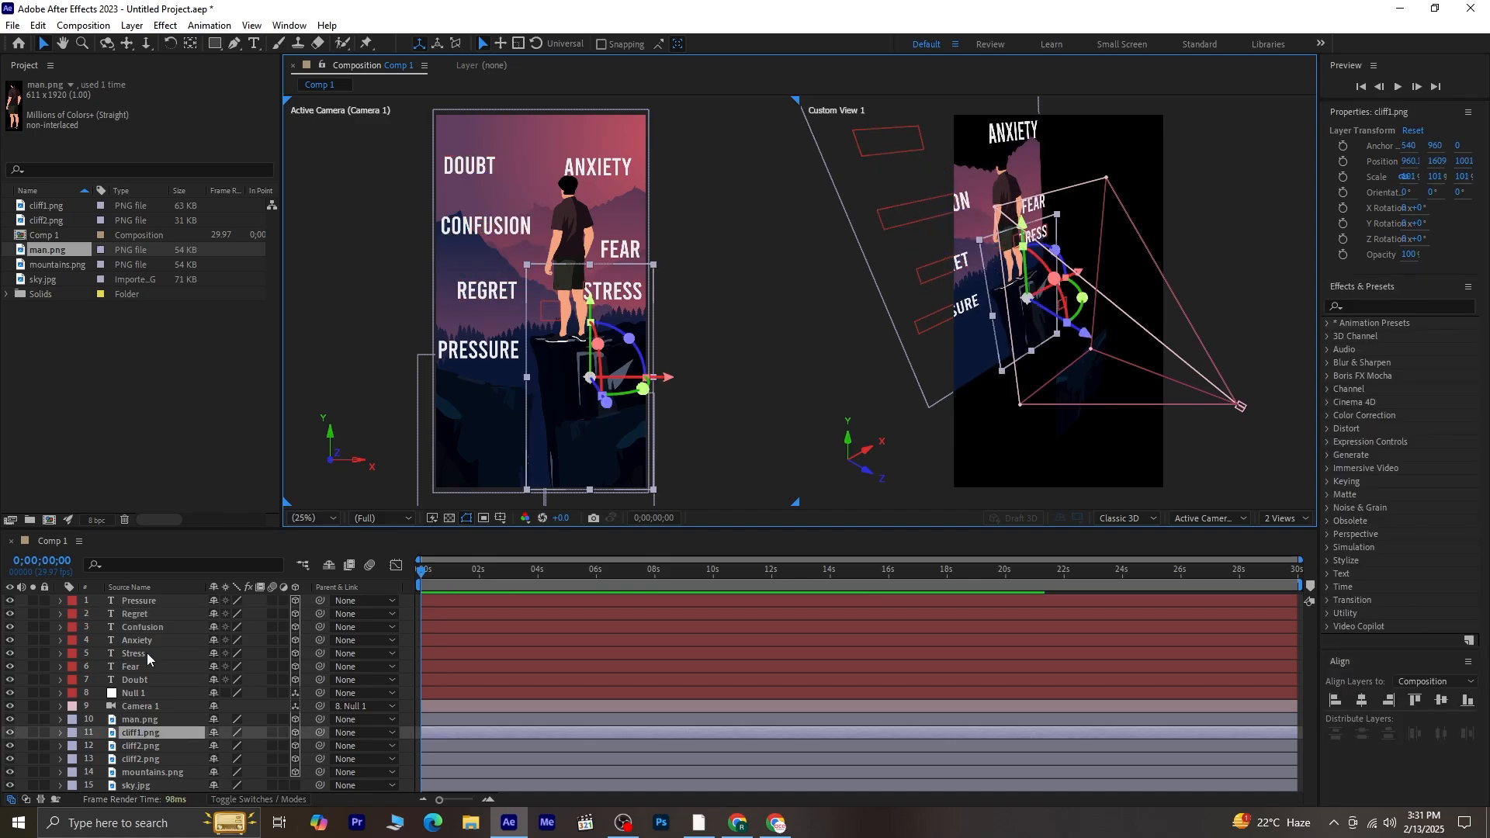
left_click(148, 653)
mouse_move(609, 216)
left_mouse_down()
mouse_move(609, 158)
mouse_move(627, 220)
left_mouse_up()
left_click(632, 249)
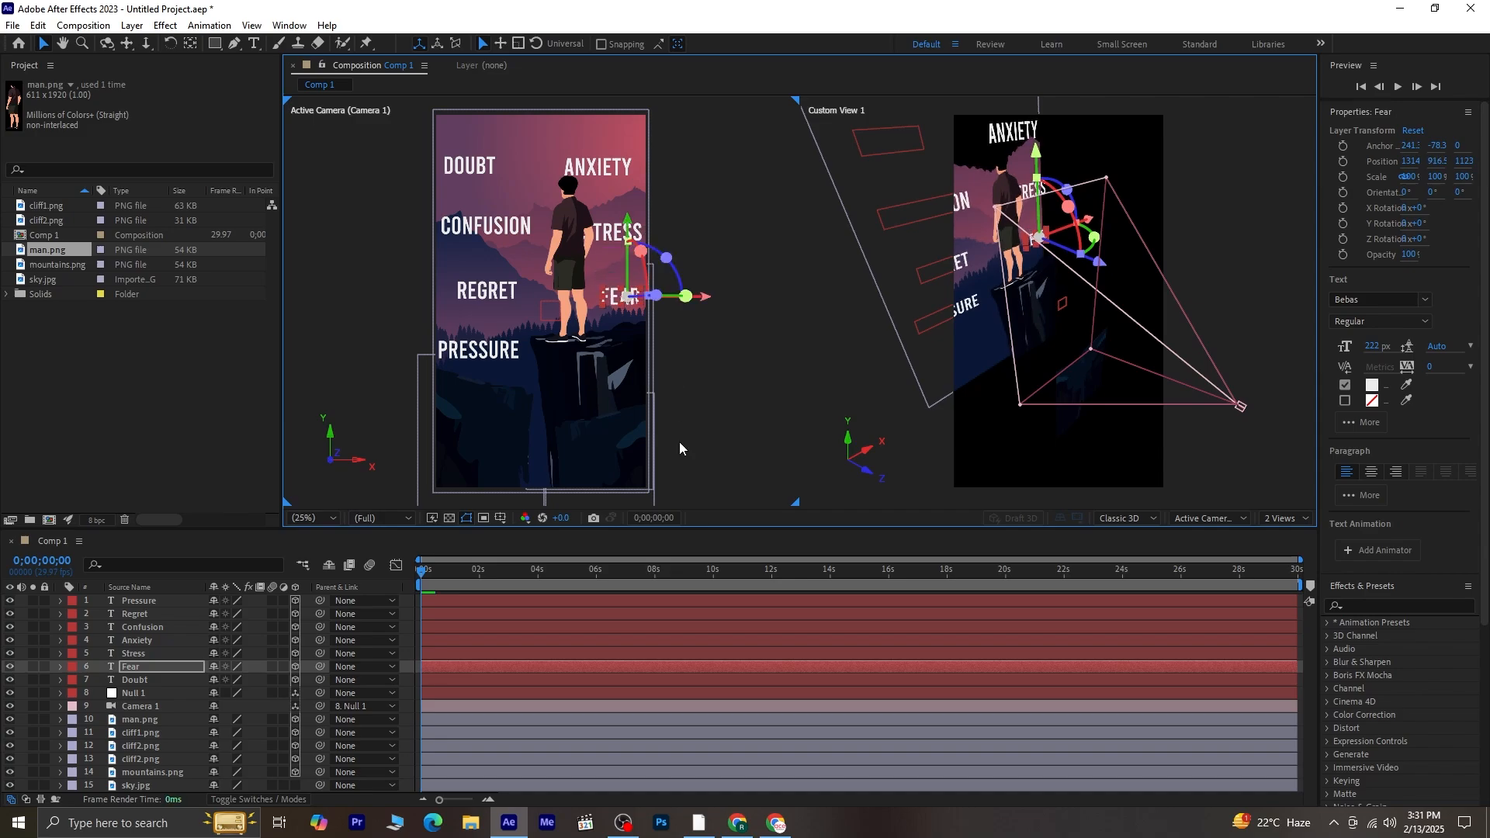
Bring the Pressure text forward to about Z 730 and turn its Y orientation to about 331°.
left_click(172, 603)
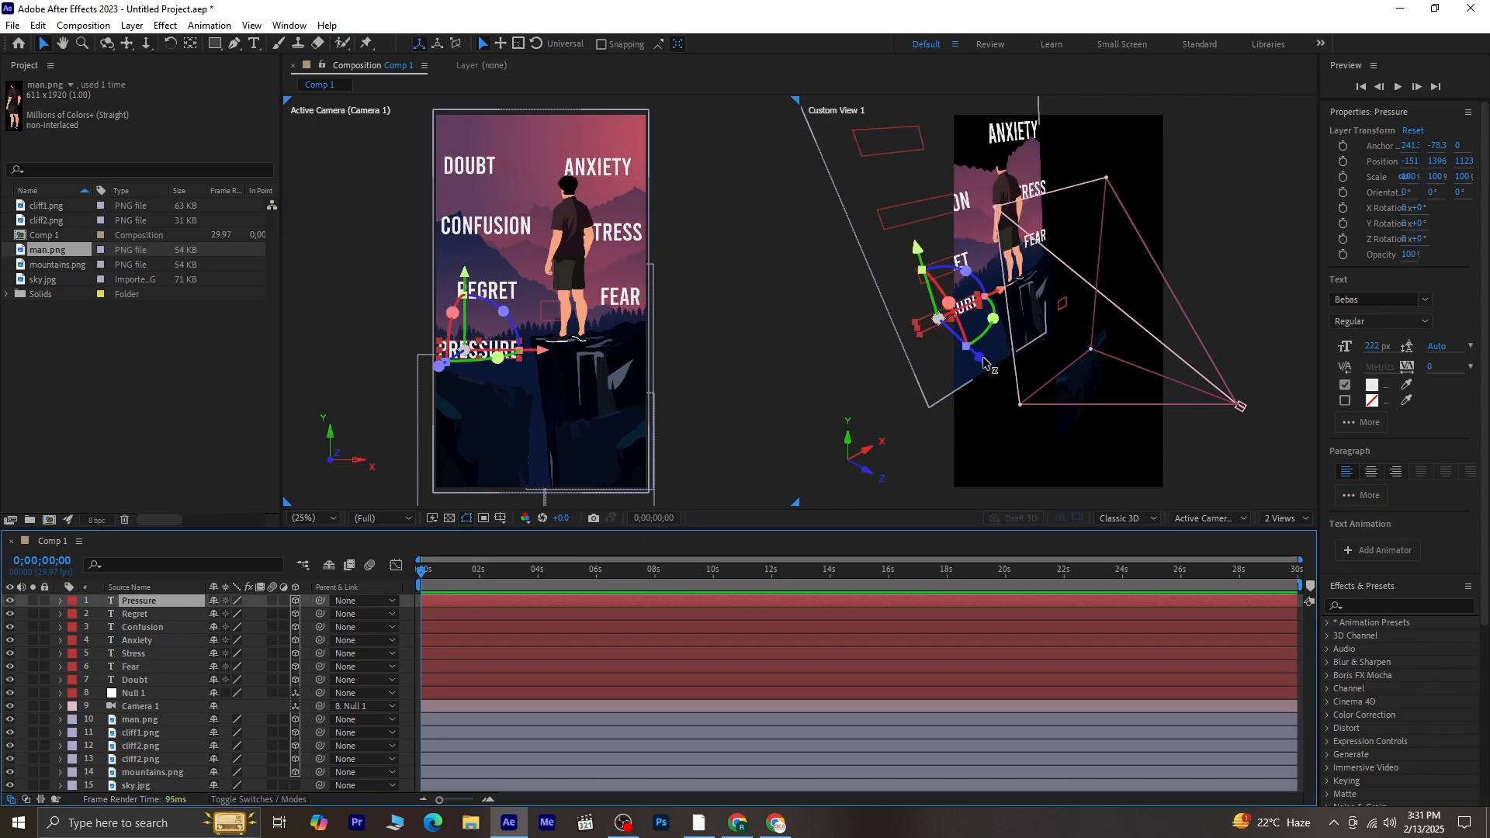
left_click_drag(984, 361, 1020, 327)
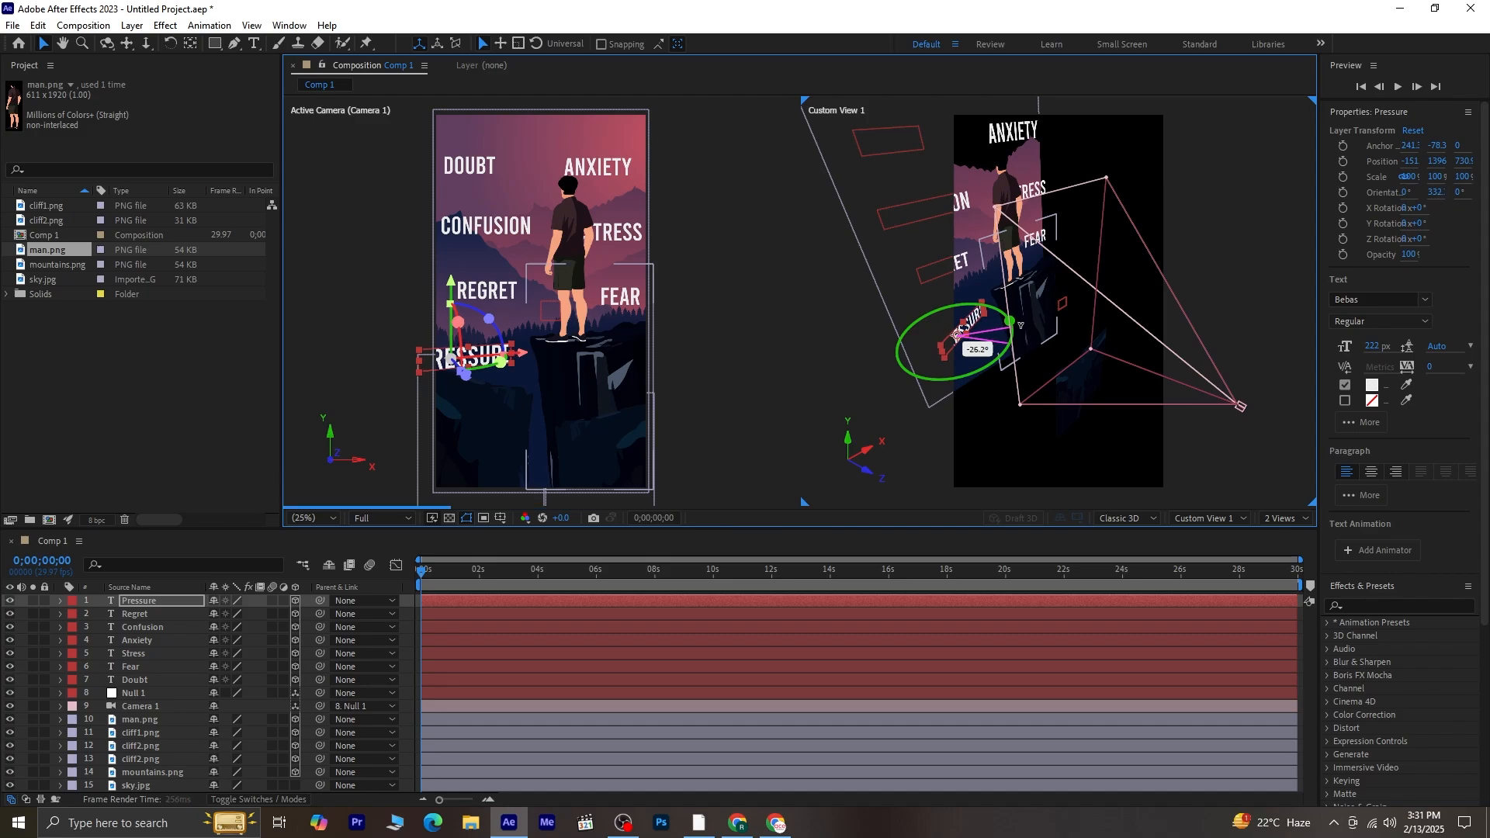
left_click_drag(1020, 325, 1019, 325)
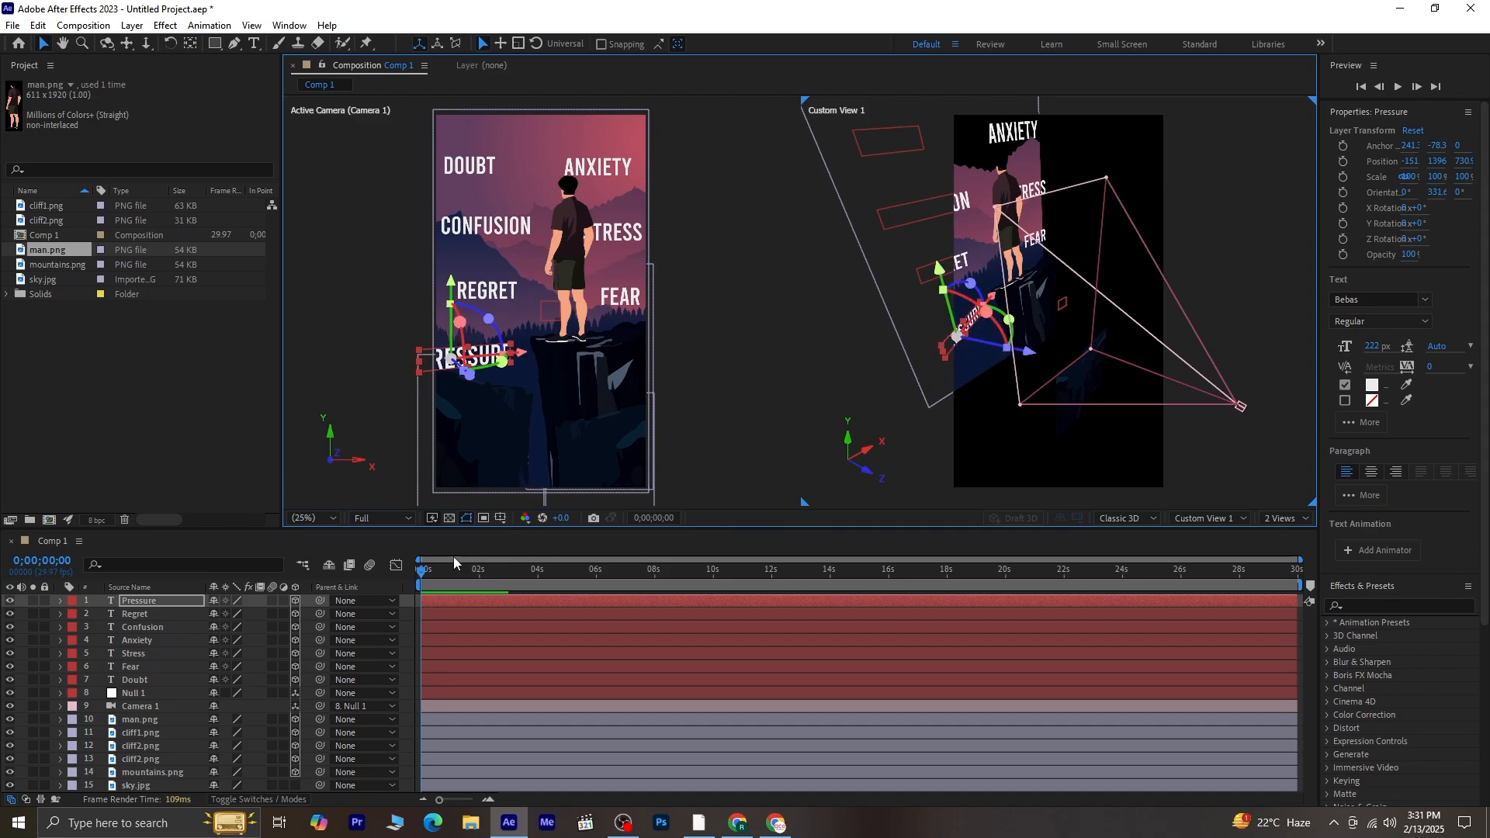
Turn the Regret text's Y orientation to about 321° and shift it to about X -54, Z 1064.
left_click(143, 613)
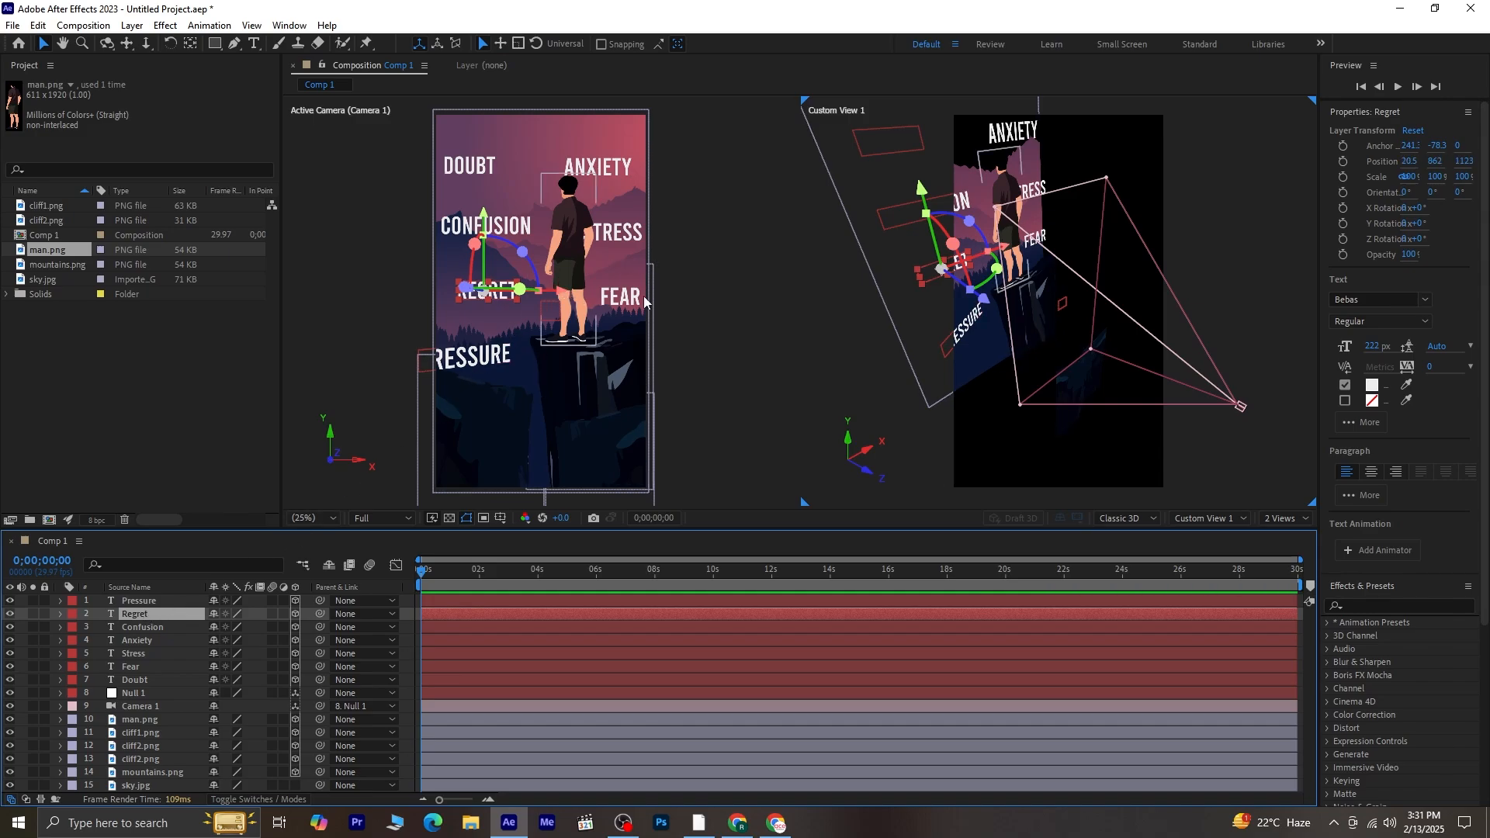
left_click_drag(942, 269, 942, 269)
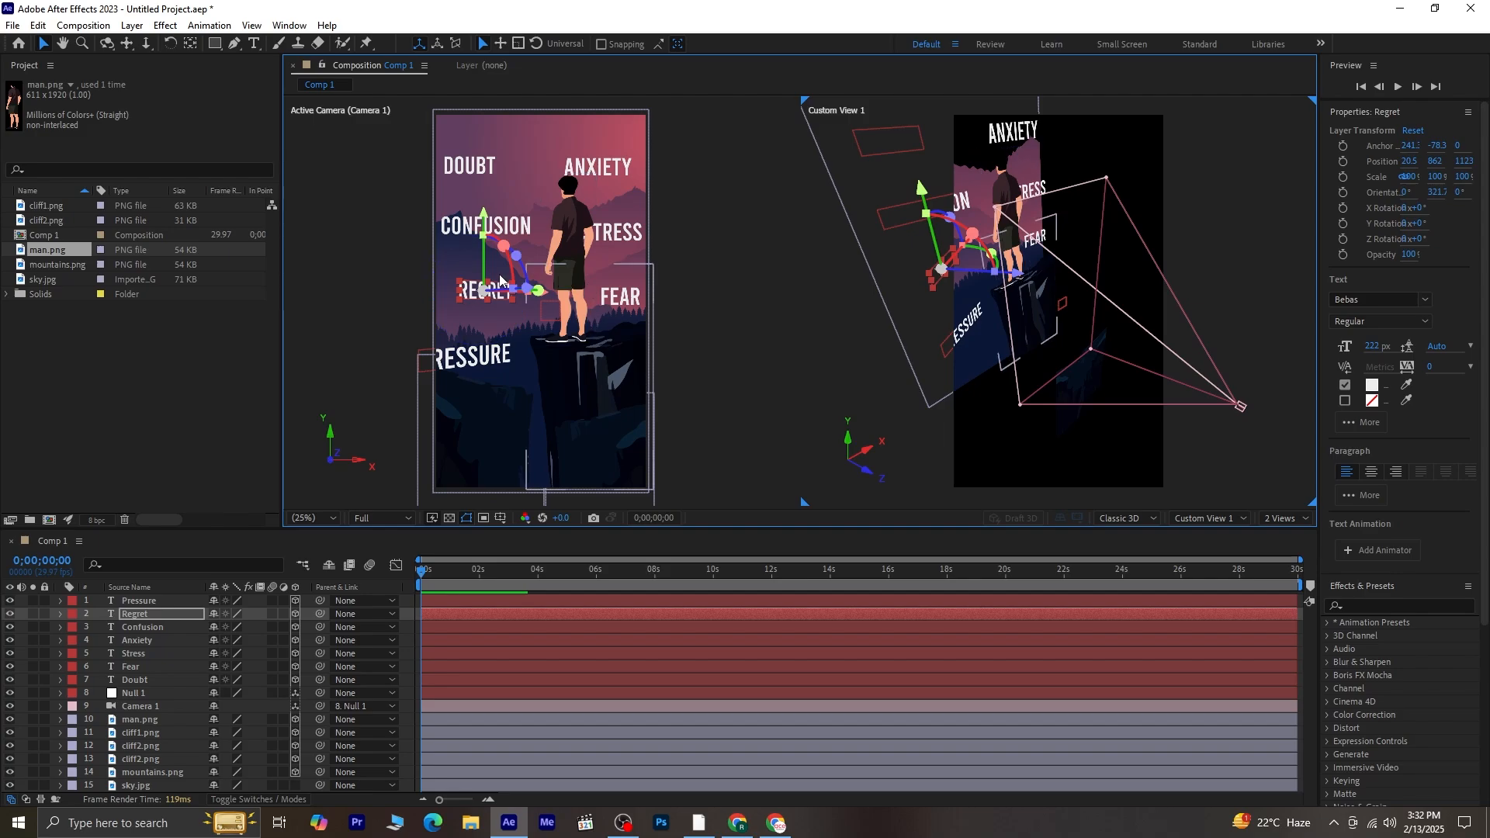
left_click_drag(547, 298, 536, 299)
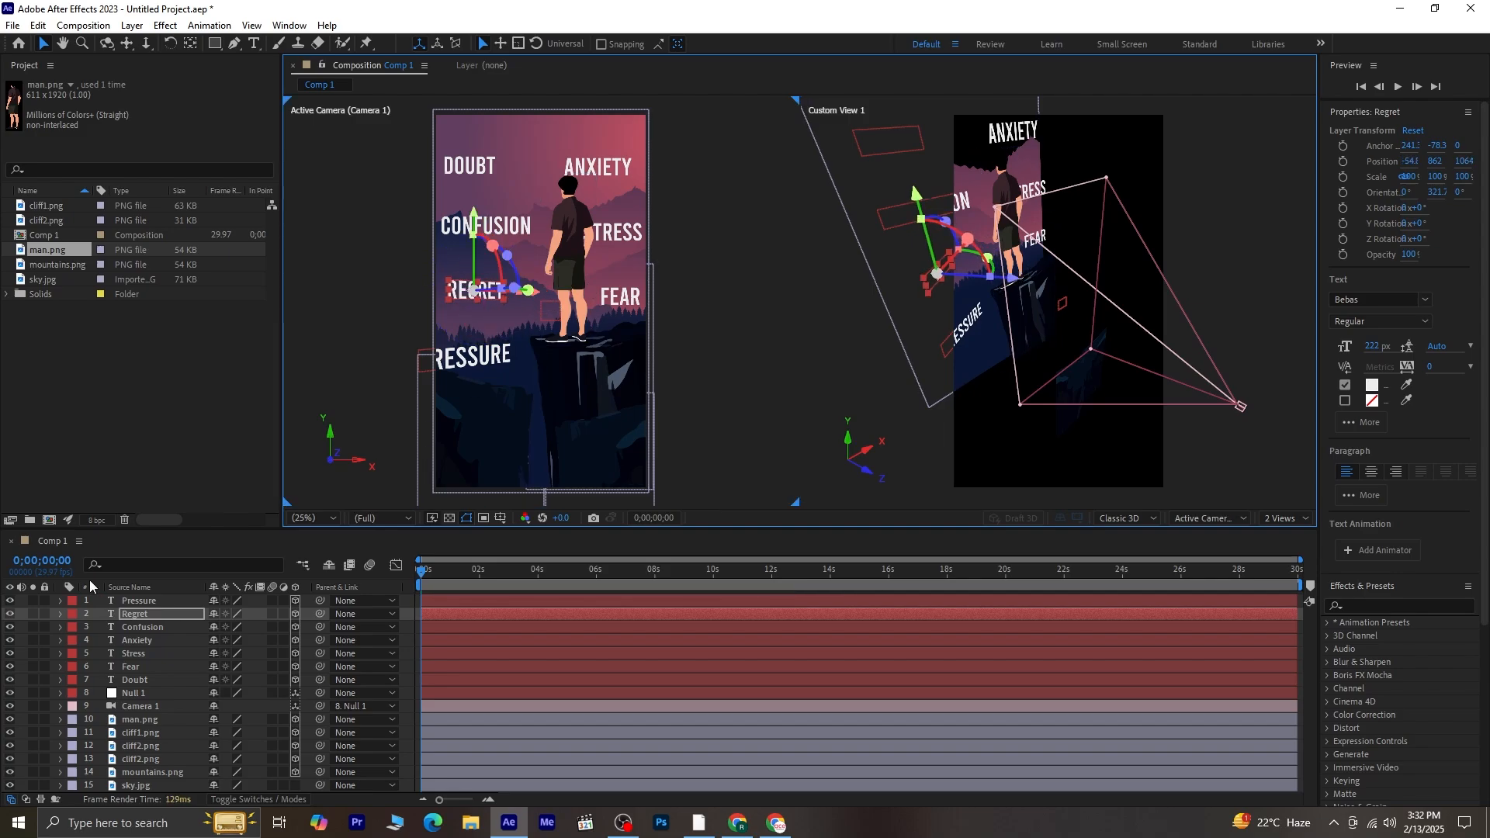
Turn the Confusion text's Y orientation to about 323° and place it at about Y 355, Z 927.
left_click(129, 624)
left_click_drag(504, 216, 642, 225)
left_click_drag(984, 218, 1015, 223)
left_click_drag(917, 132, 921, 152)
left_click_drag(542, 249, 540, 249)
Angle the Doubt text toward the man with a Y orientation of about 327°.
left_click(469, 165)
left_click_drag(516, 155, 480, 154)
left_click(492, 247)
Angle Anxiety and Stress around their vertical axes to Y orientations of about 26° and 34°.
left_click(594, 167)
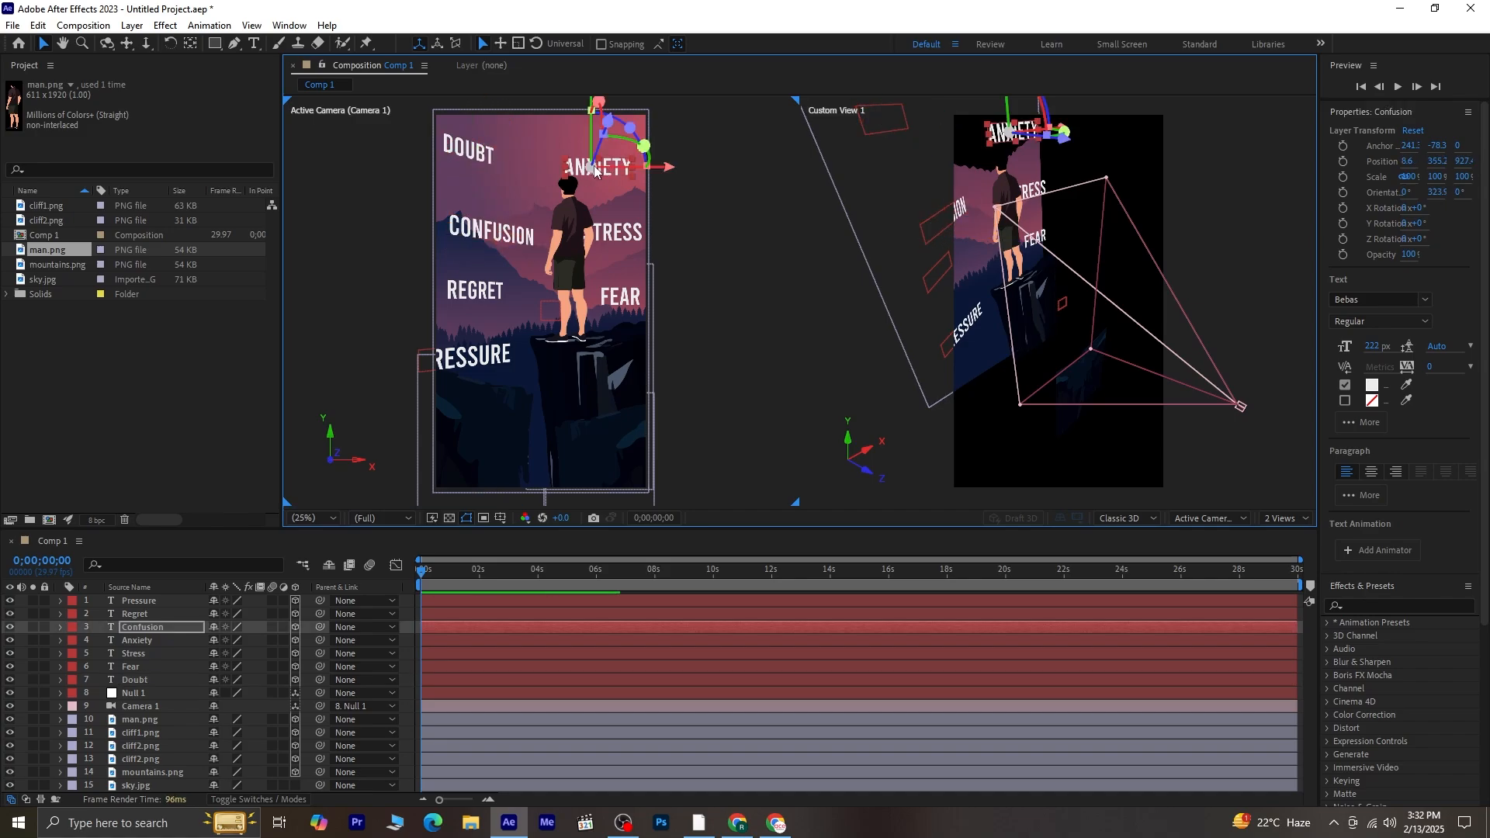
left_click_drag(644, 149, 627, 140)
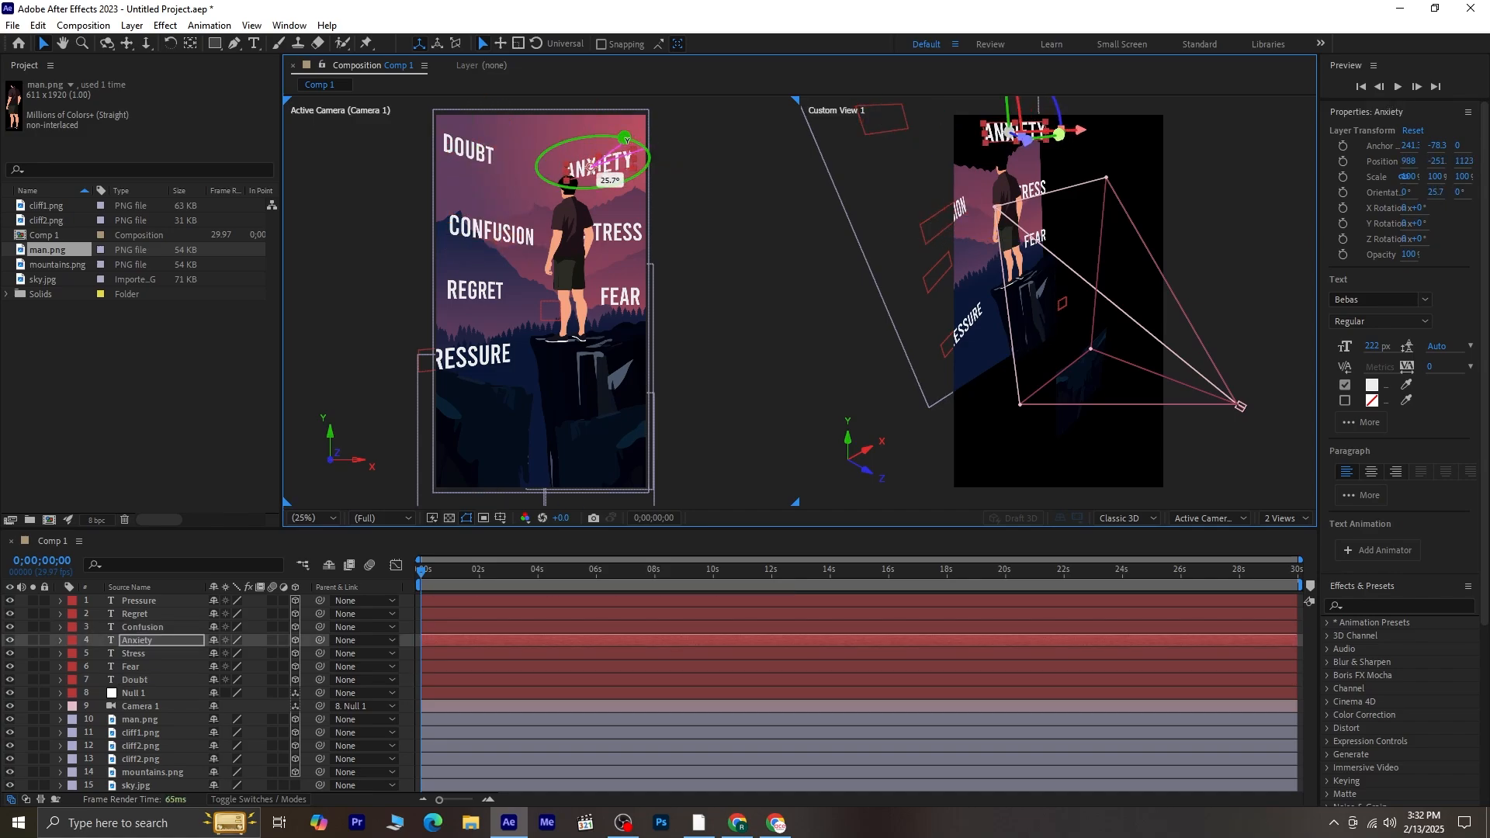
left_click(609, 240)
left_click_drag(657, 223, 638, 219)
Angle the Fear text to a Y orientation of about 36°, then adjust its depth and position beside the man.
left_click(628, 302)
left_click(132, 666)
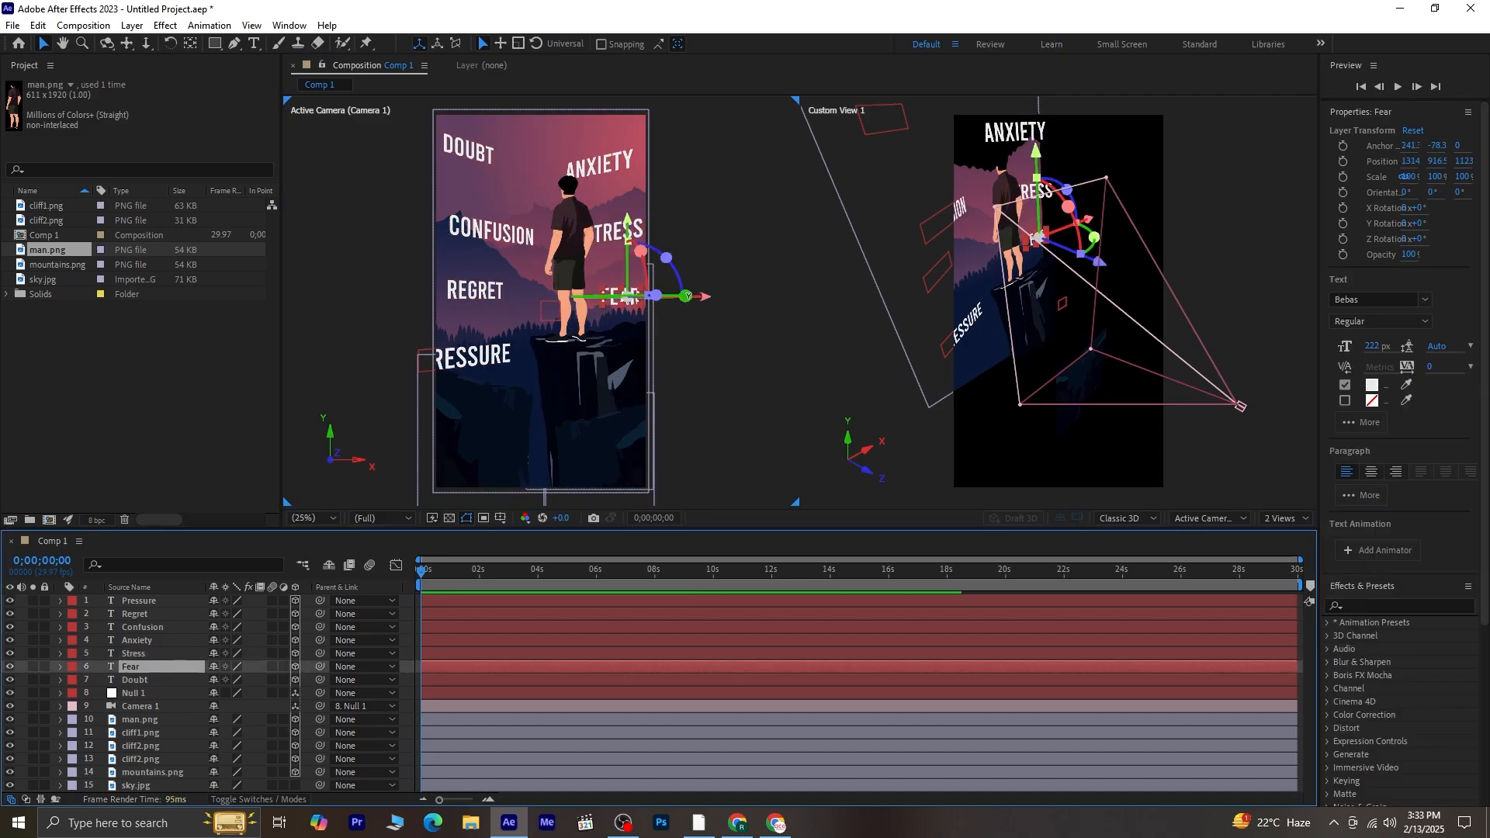
left_click_drag(658, 307, 664, 297)
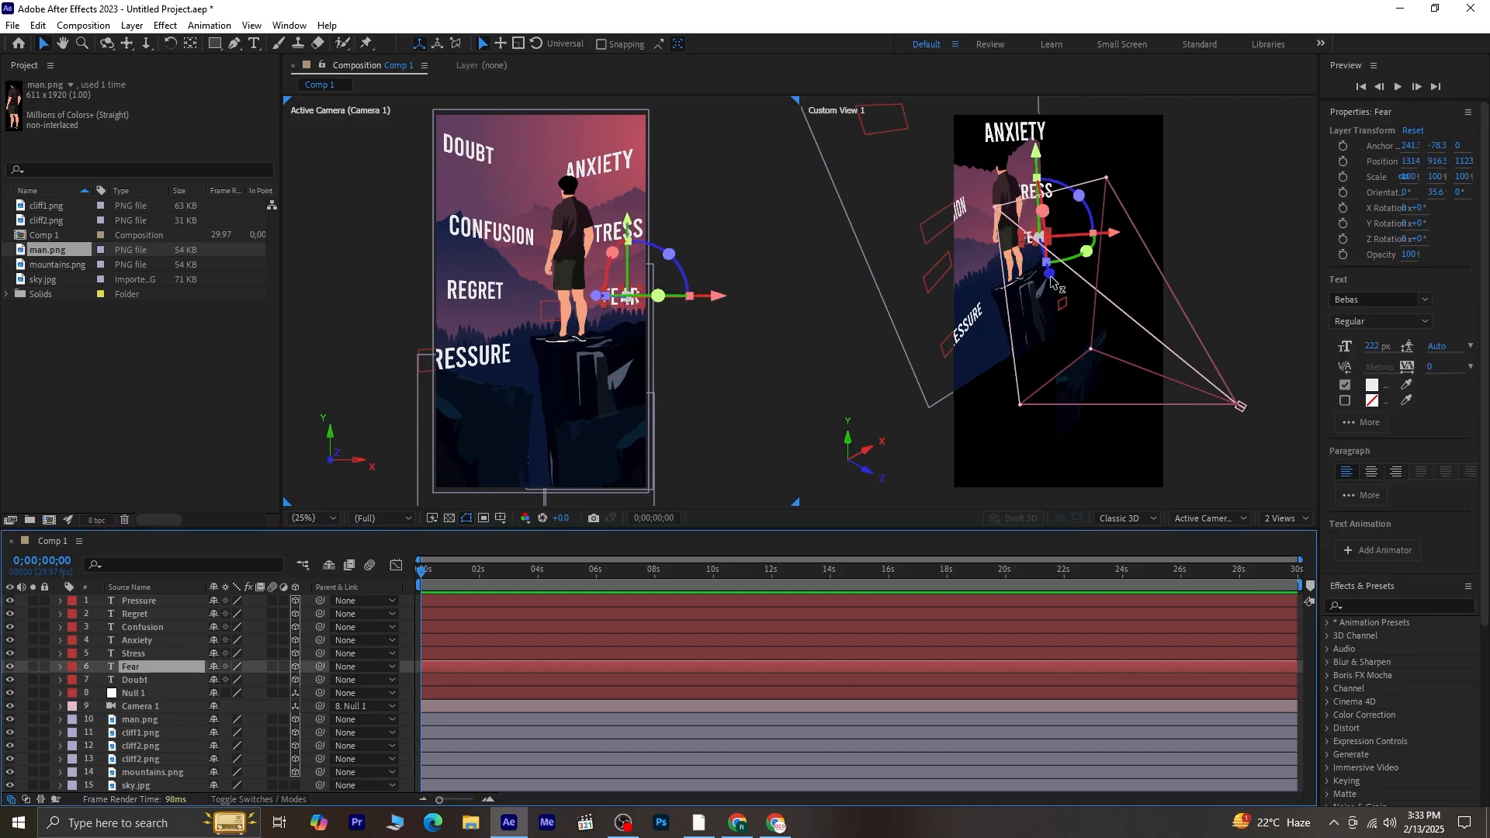
left_click_drag(1051, 277, 1054, 286)
left_click_drag(618, 219, 618, 228)
left_click_drag(704, 301, 708, 304)
Push Stress back to about X 1389, Z 1474, and move Confusion farther back and slightly left.
left_click(636, 235)
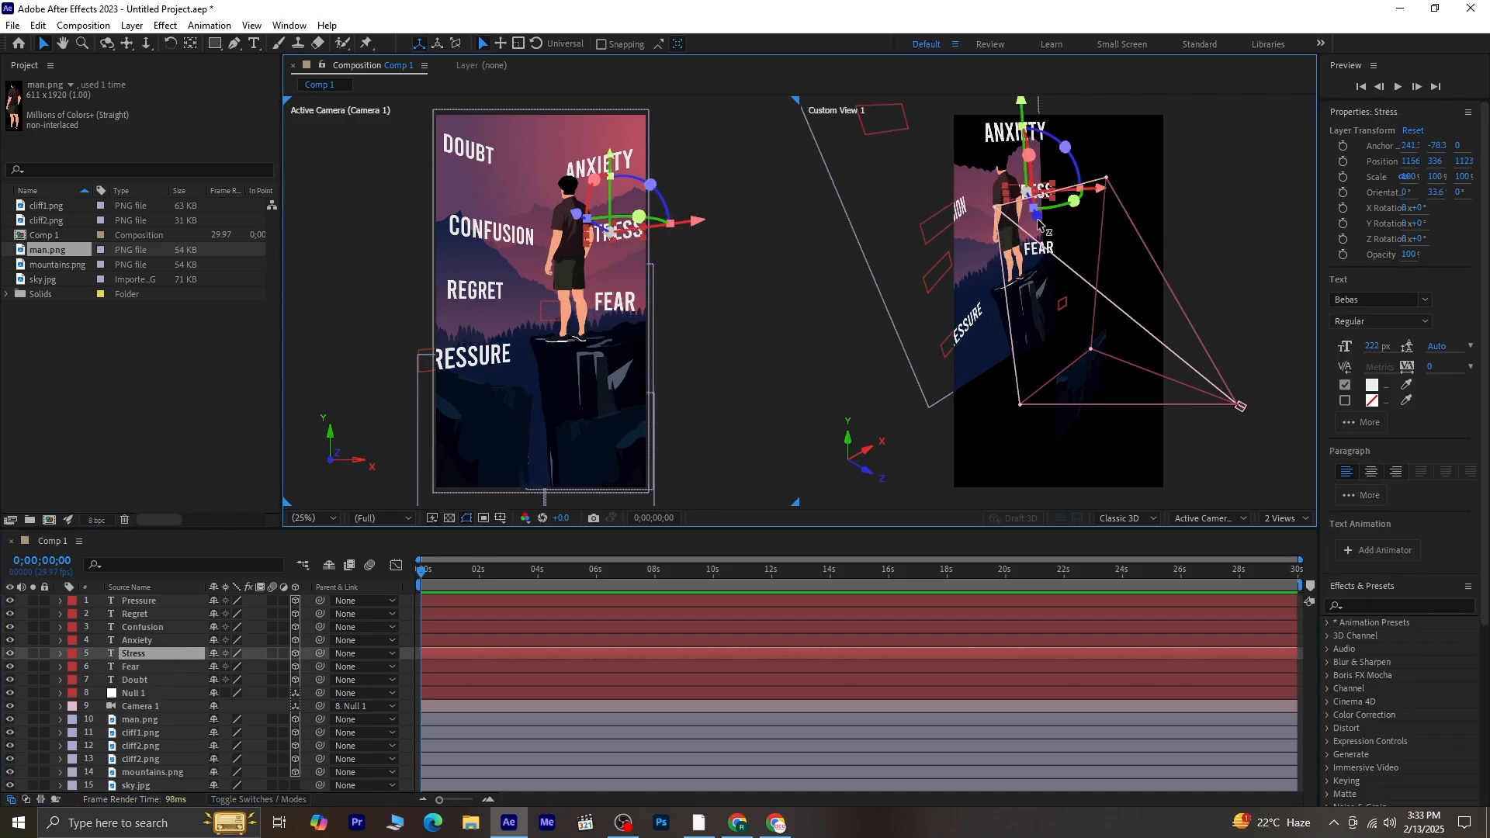
left_click_drag(1038, 222, 1032, 213)
left_click(480, 239)
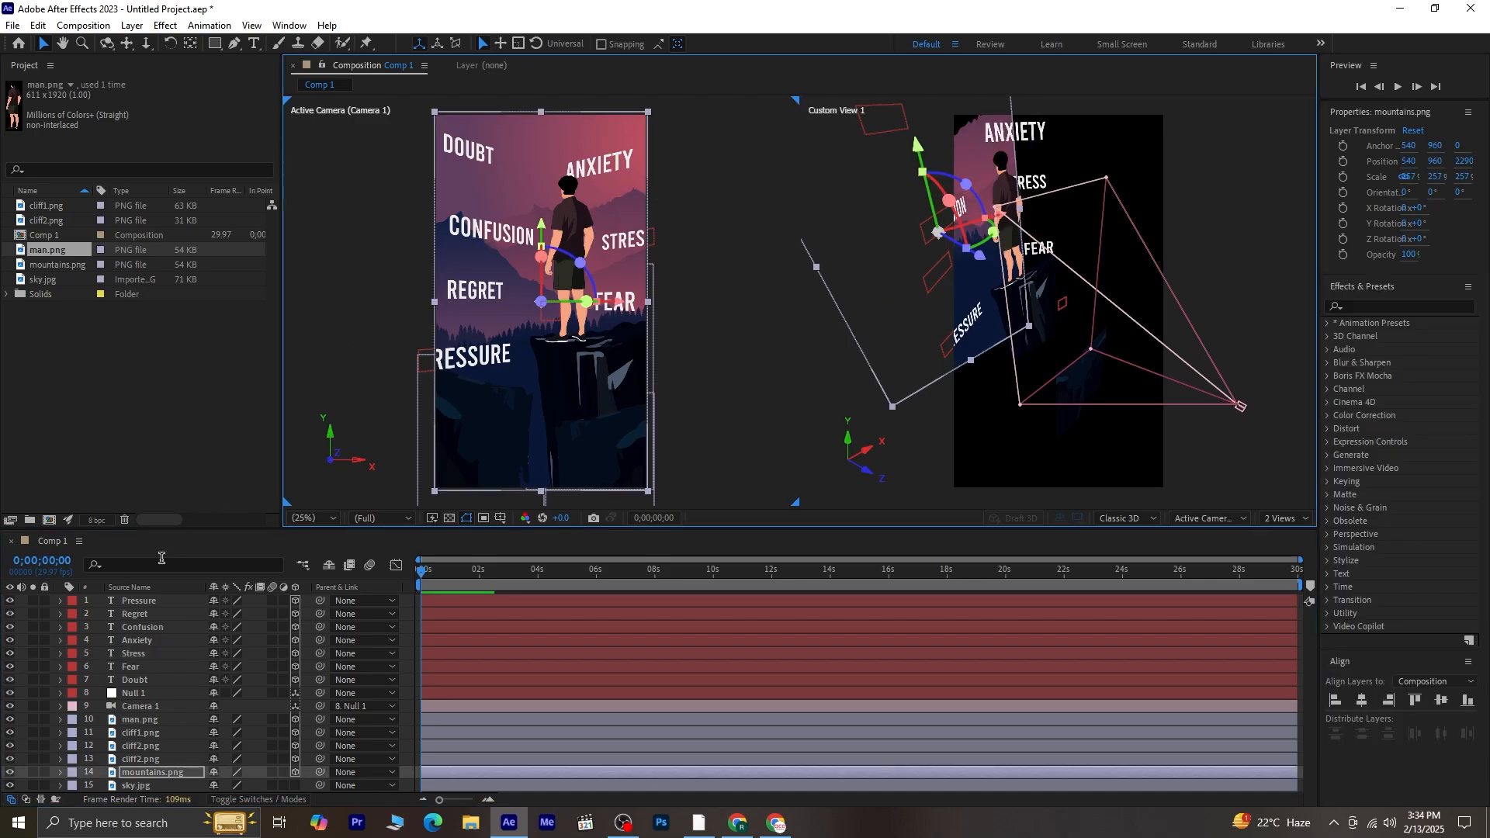
left_click(142, 627)
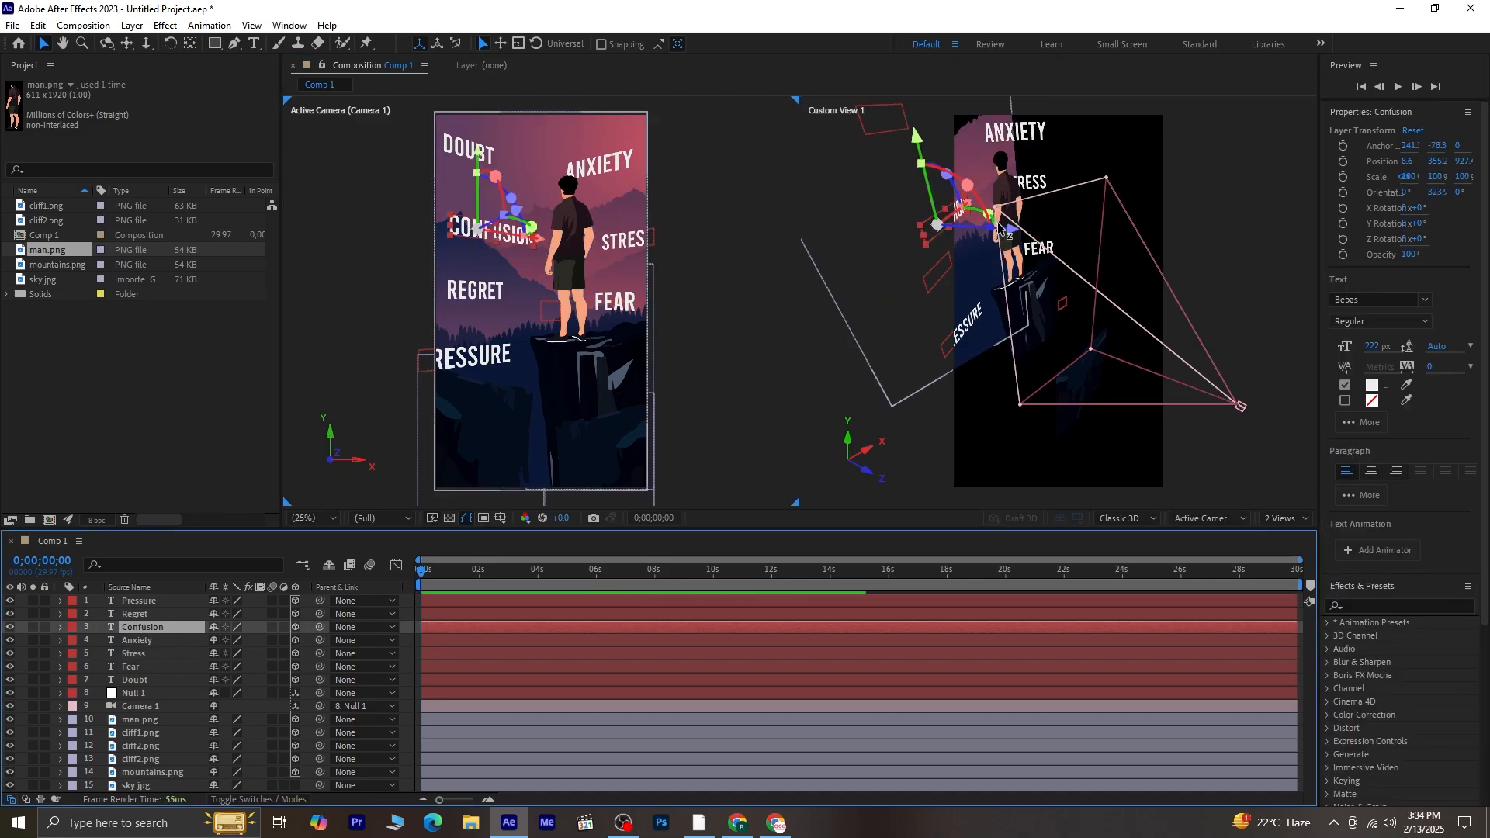
left_click_drag(999, 230, 892, 200)
left_click_drag(446, 231, 459, 211)
Reposition the Doubt text above Confusion at about X 47, Y 3, Z 891.
left_click(136, 654)
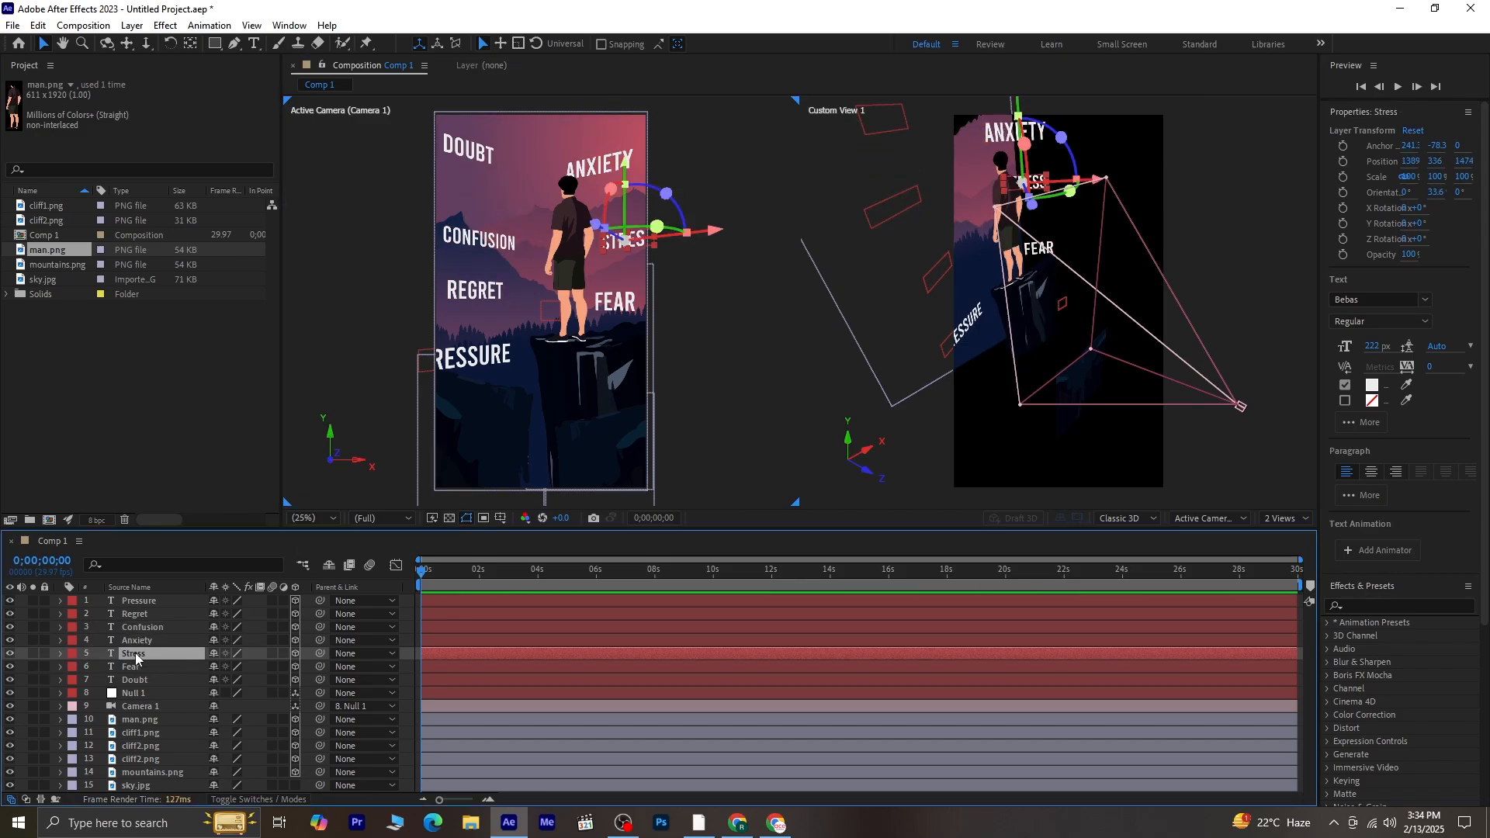
left_click(132, 666)
left_click(133, 680)
left_click_drag(945, 123, 984, 133)
left_click_drag(481, 111, 501, 161)
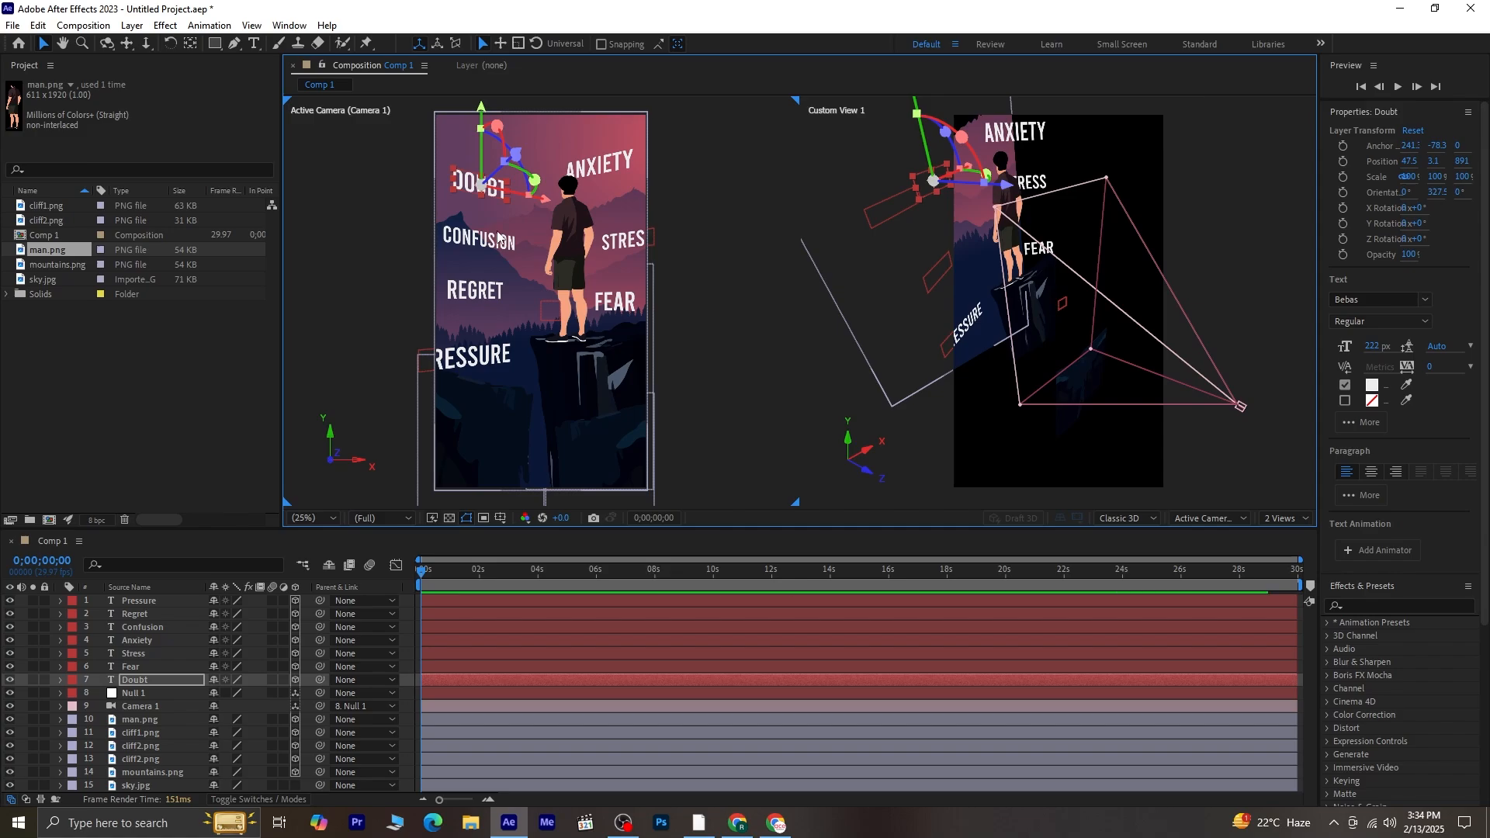
Move Confusion closer to the man at about X 154, Z 1724, and Regret to about X 48, Z 1146.
left_click(497, 236)
left_click_drag(526, 241, 569, 247)
left_click(486, 292)
left_click_drag(533, 293, 547, 295)
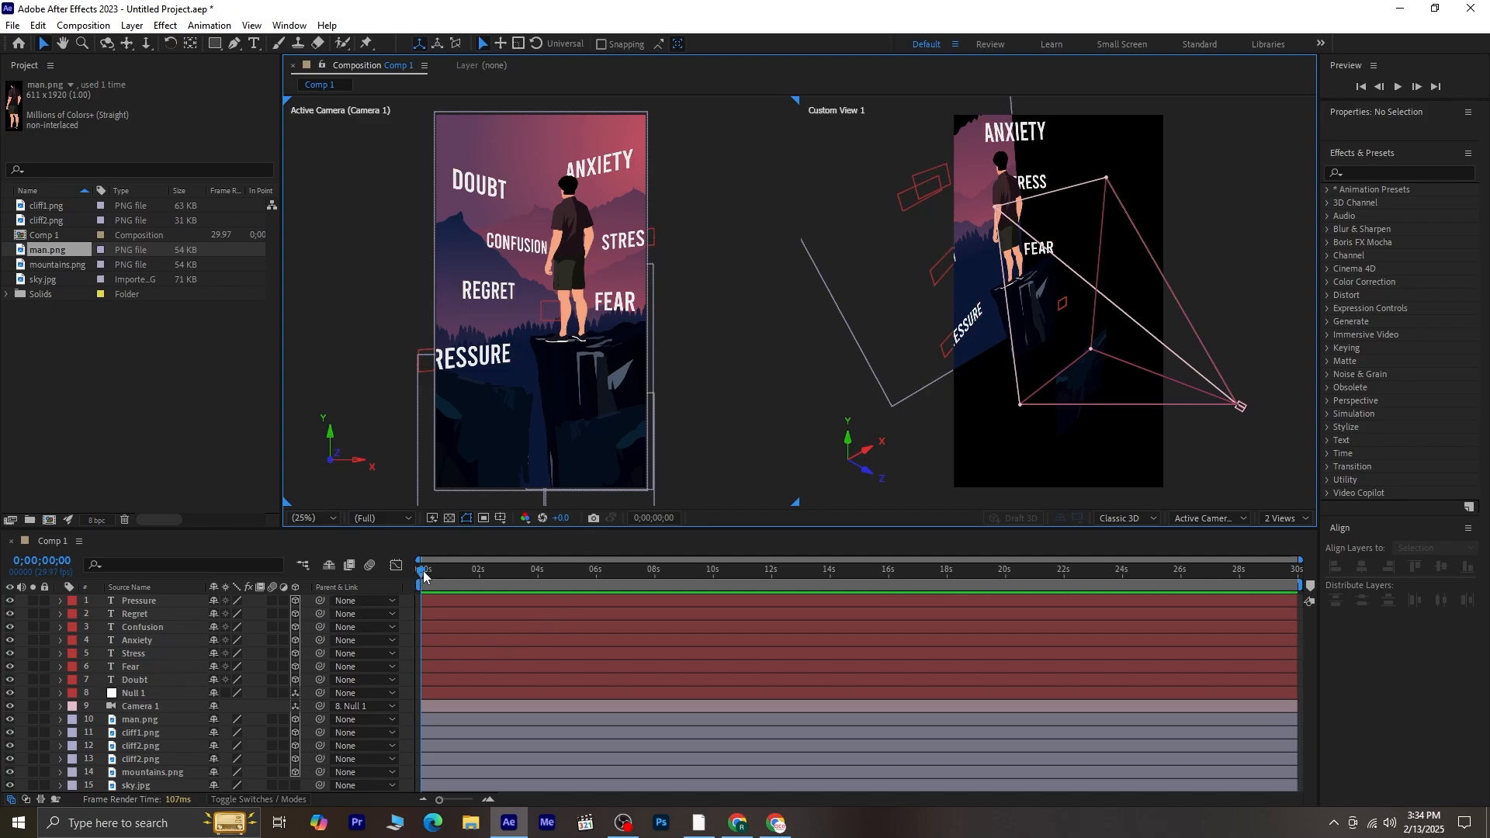
Add Position keyframes to all seven text layers at 0;00;02;01.
left_click_drag(423, 573, 481, 630)
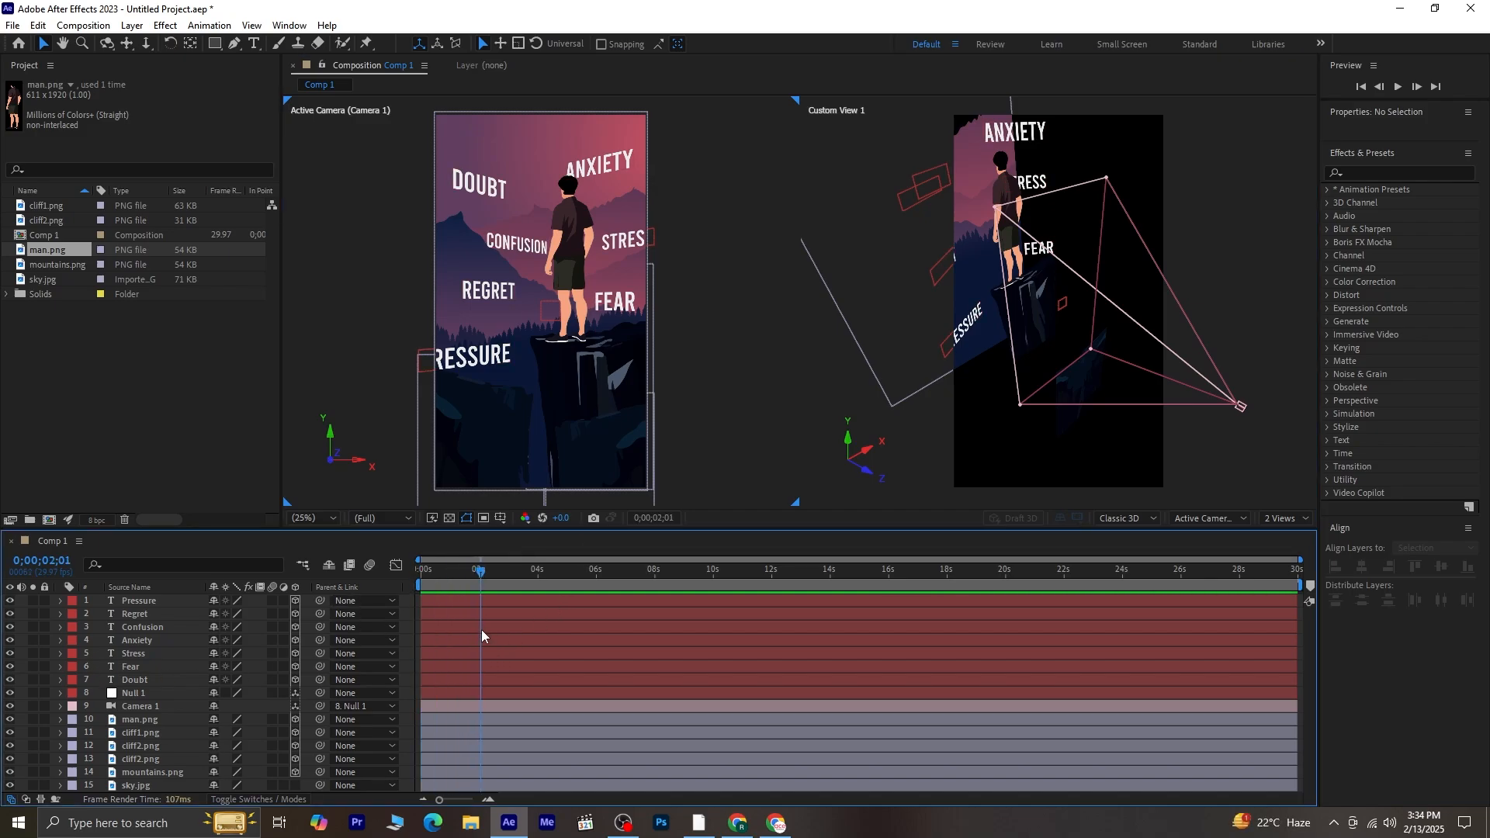
left_click(139, 680)
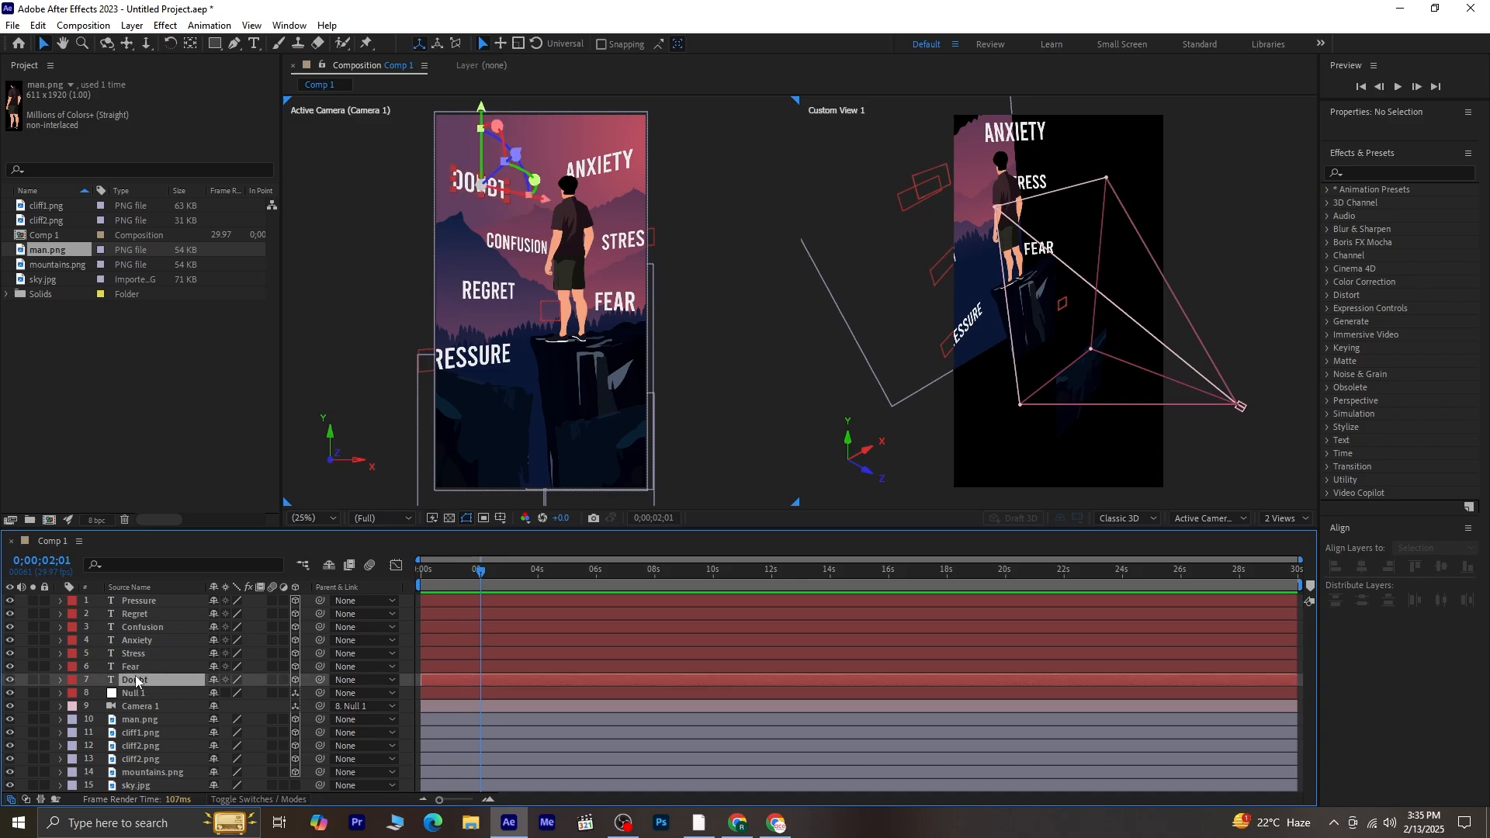
left_click(171, 601, "shift")
key("p")
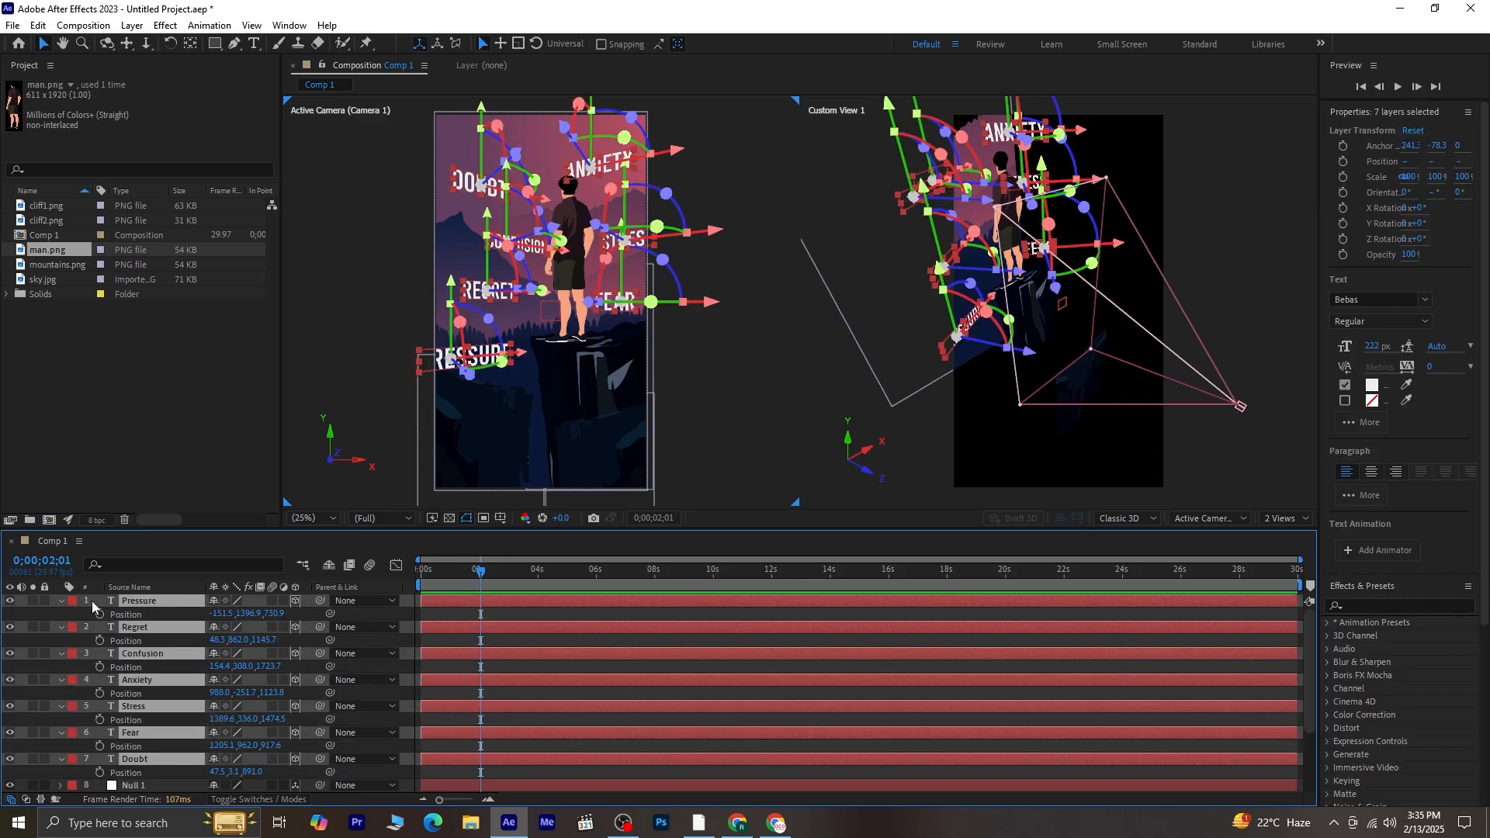
left_click(99, 614)
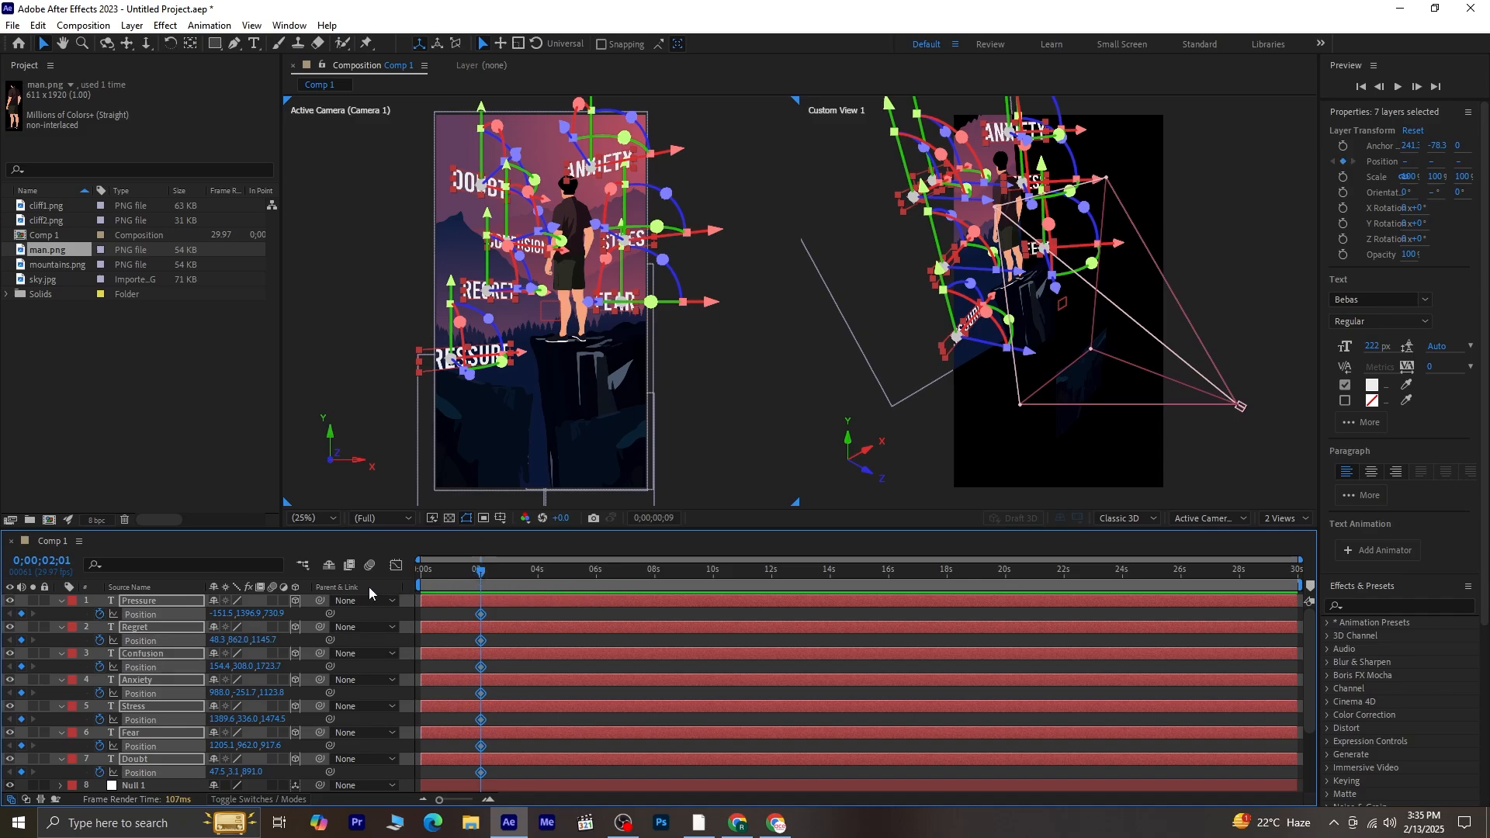
At the first frame, shift the Pressure text inward along its own X axis to about X 114, Z 874.
key("Home")
left_click(360, 391)
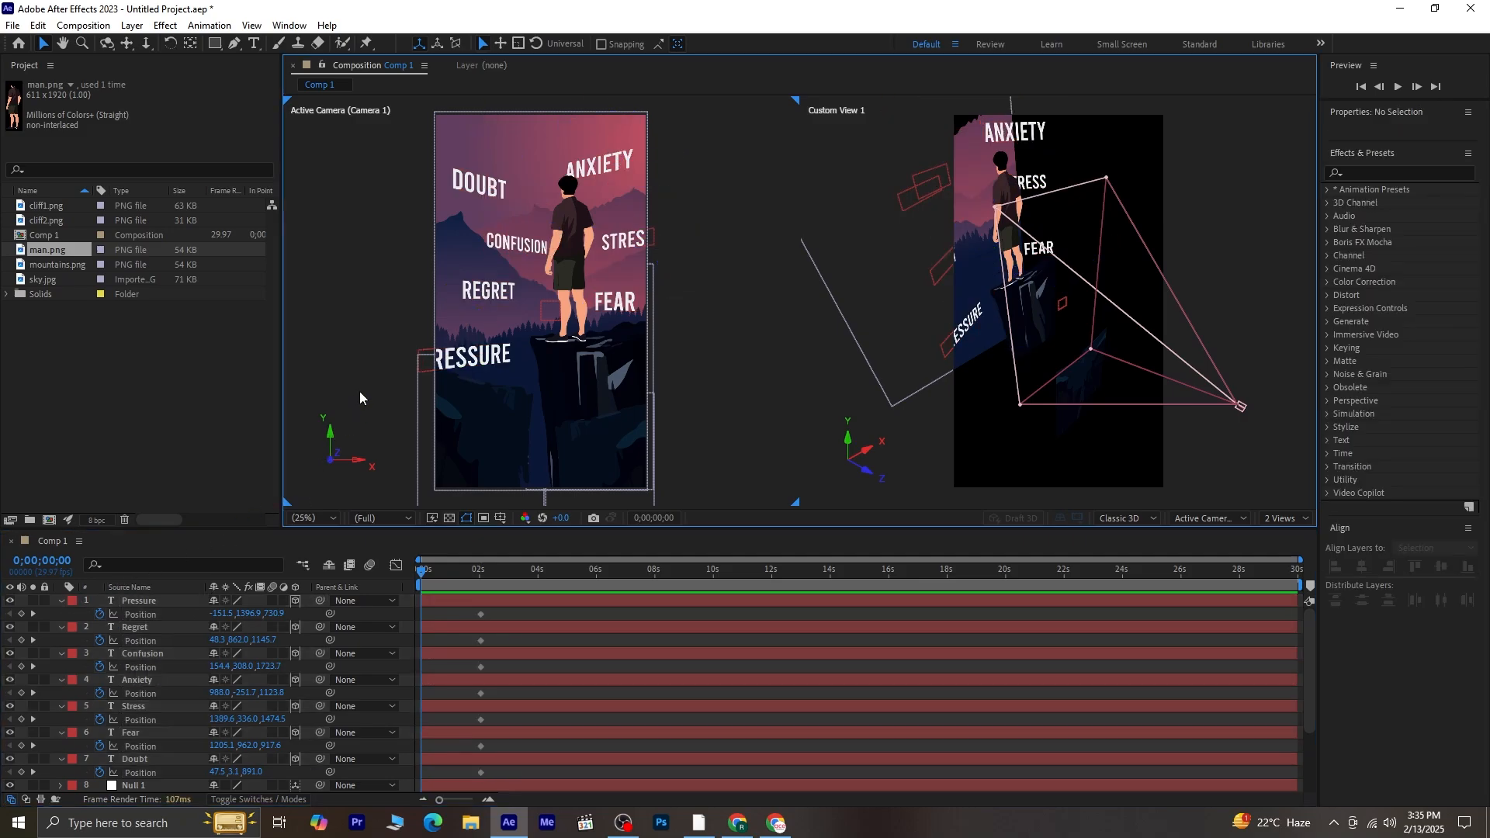
left_click(169, 600)
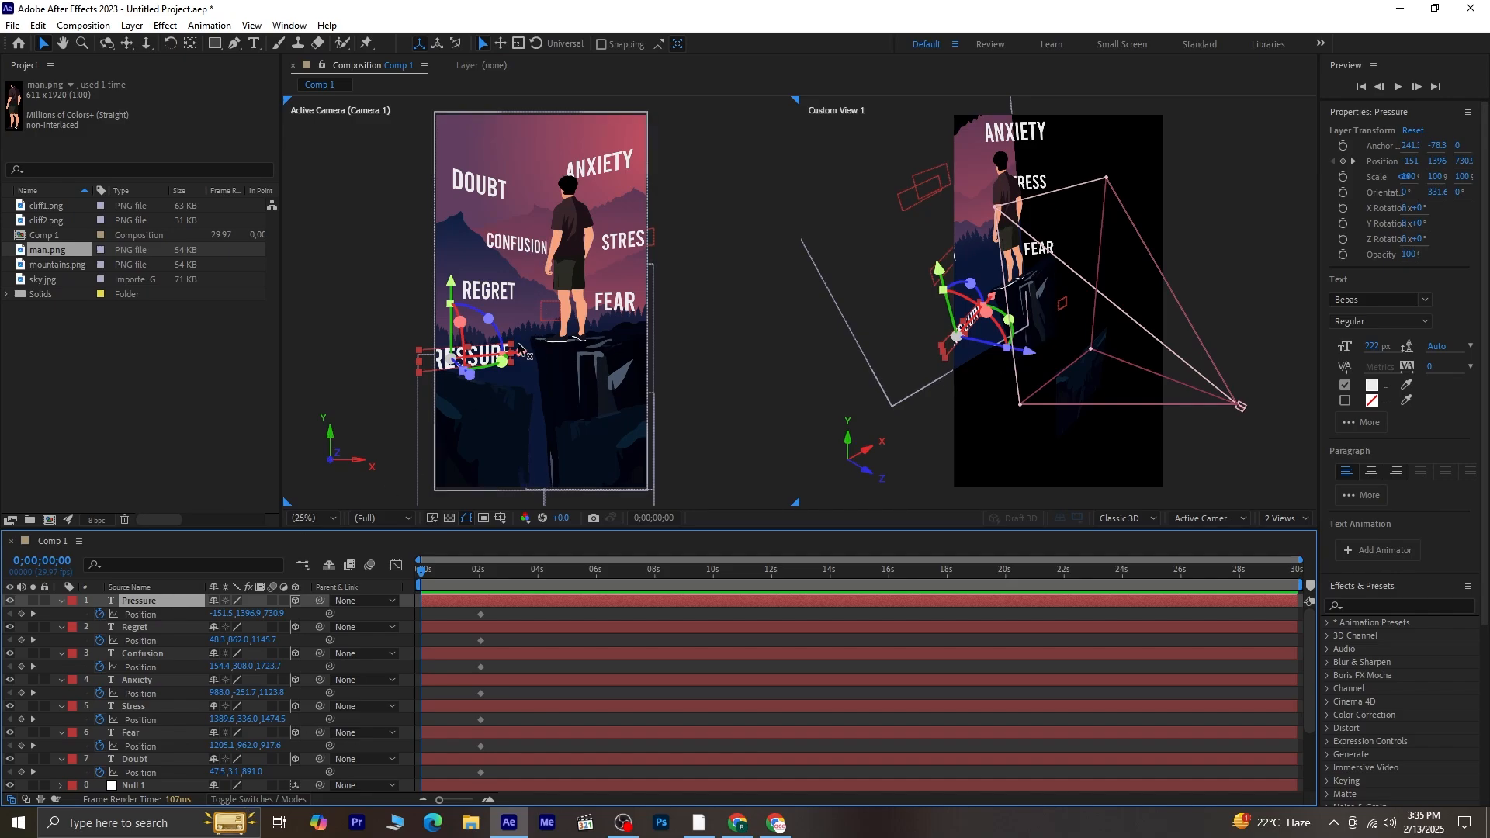
left_click_drag(523, 358, 562, 356)
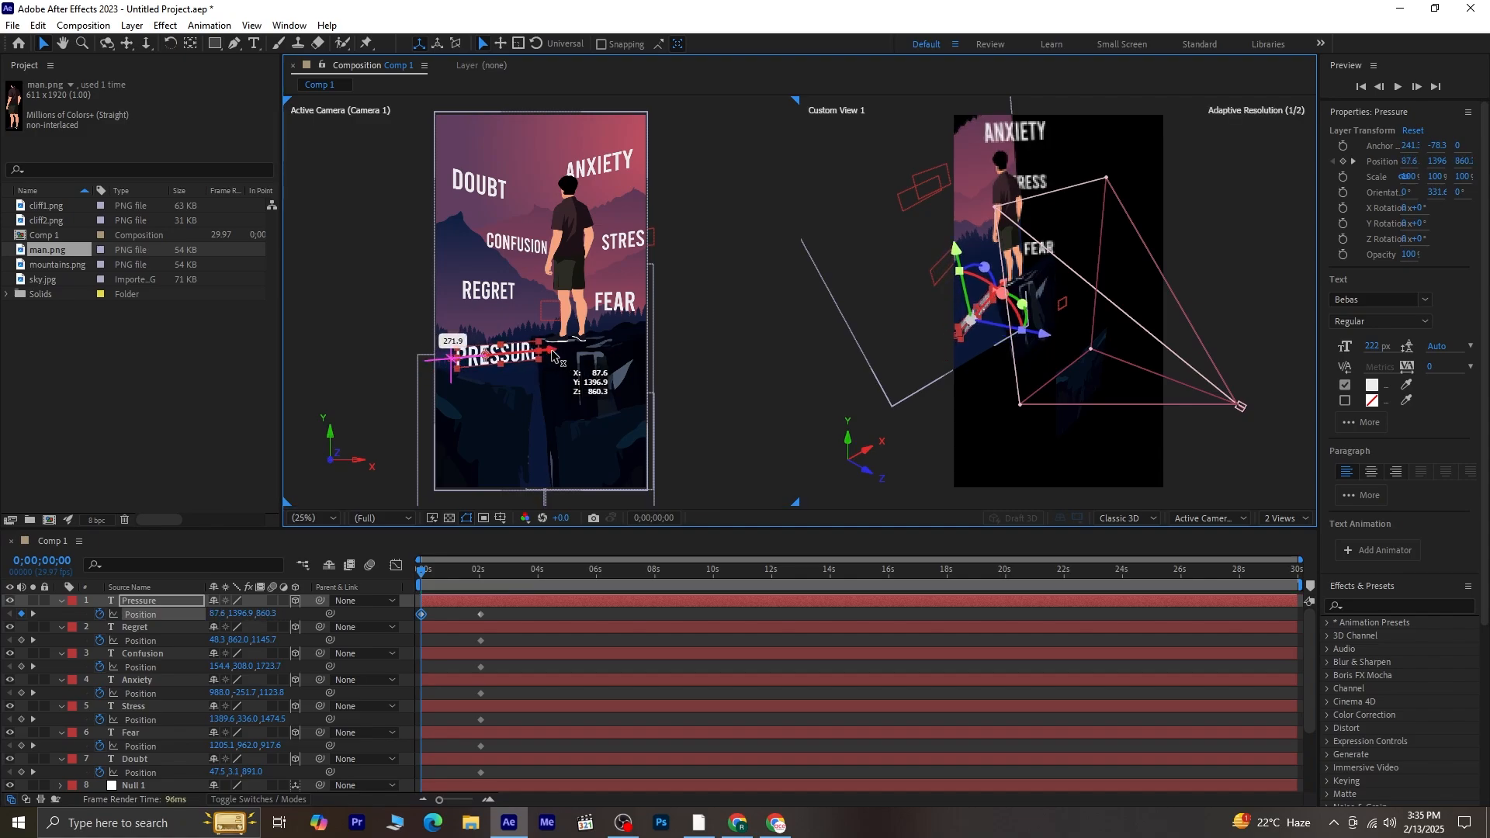
At the first frame, shift Regret, Confusion and Doubt inward to about X 221, X 219 and X 201 respectively.
left_click(165, 628)
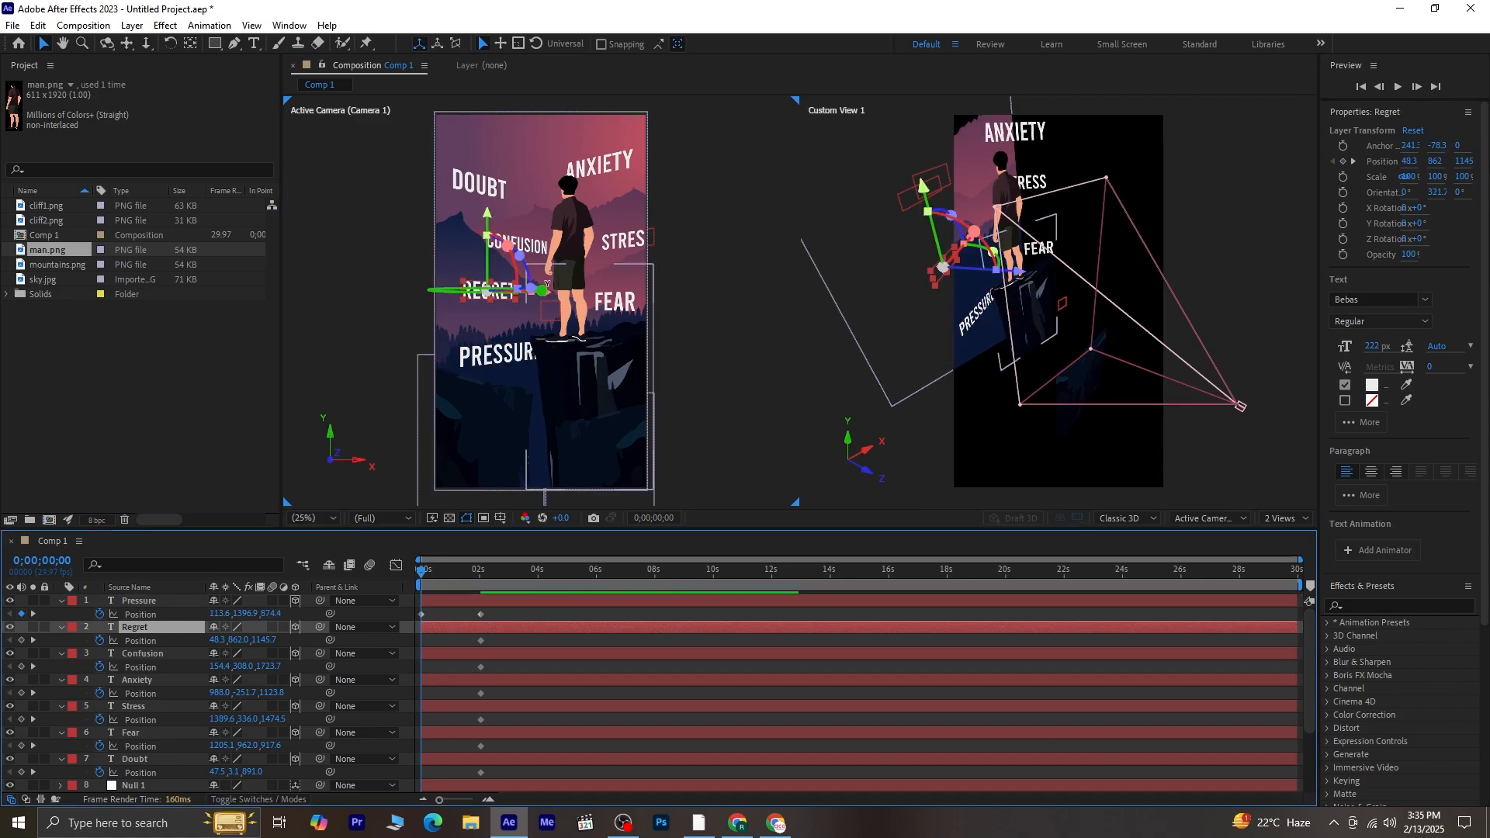
left_click_drag(548, 295, 575, 255)
left_click(496, 245)
left_click(494, 189)
left_click_drag(541, 197, 571, 217)
At the first frame, shift Anxiety, Stress and Fear toward the man to about X 903, X 1166 and X 1085 respectively.
left_click(591, 169)
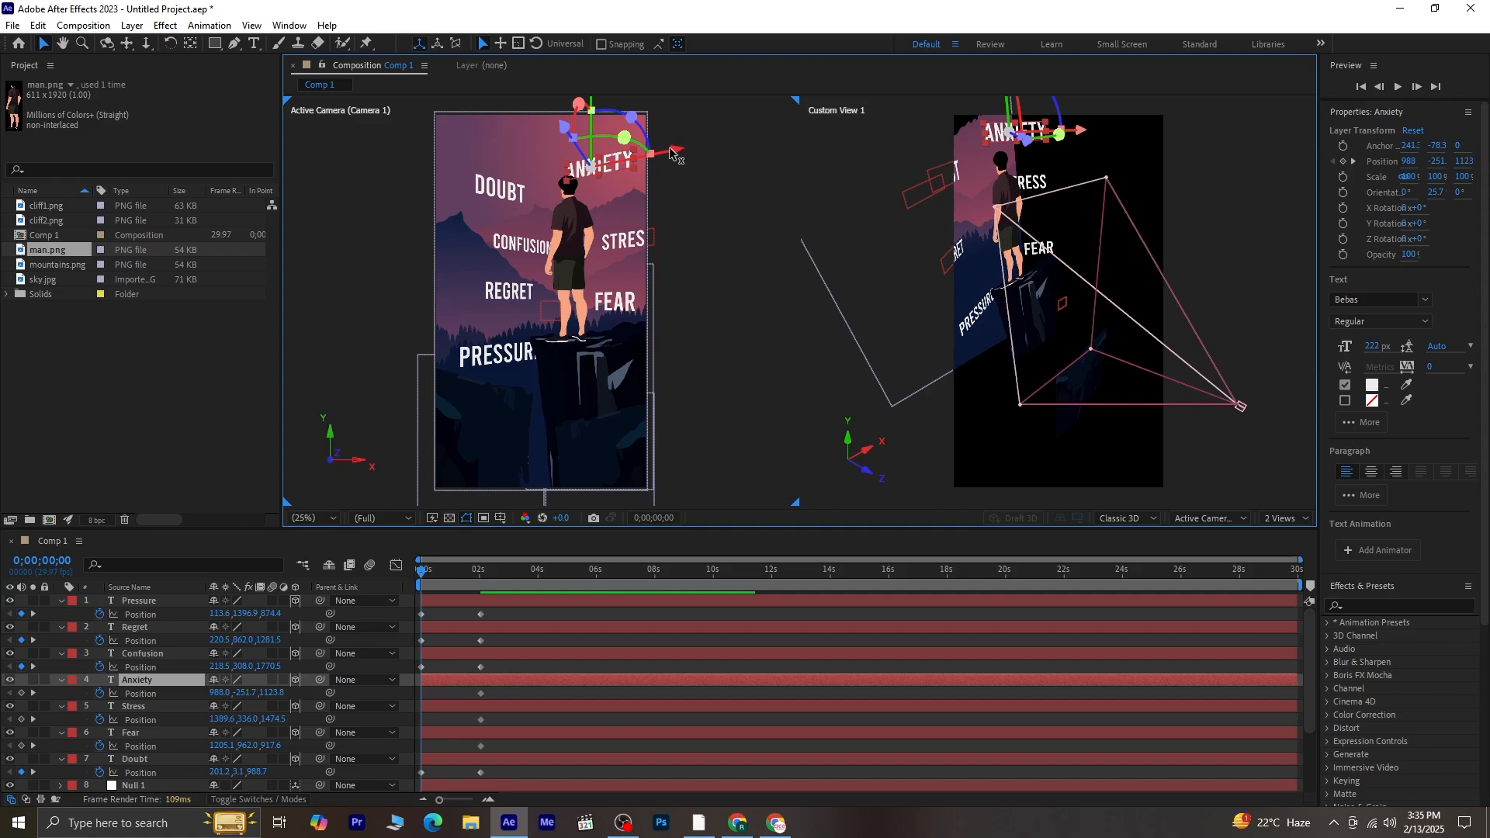
left_click_drag(672, 153, 654, 157)
left_click(628, 241)
left_click_drag(706, 234, 672, 239)
left_click(616, 301)
left_click_drag(703, 302, 686, 302)
Scale all seven text layers down to about 81% and collapse their properties.
left_click(142, 760)
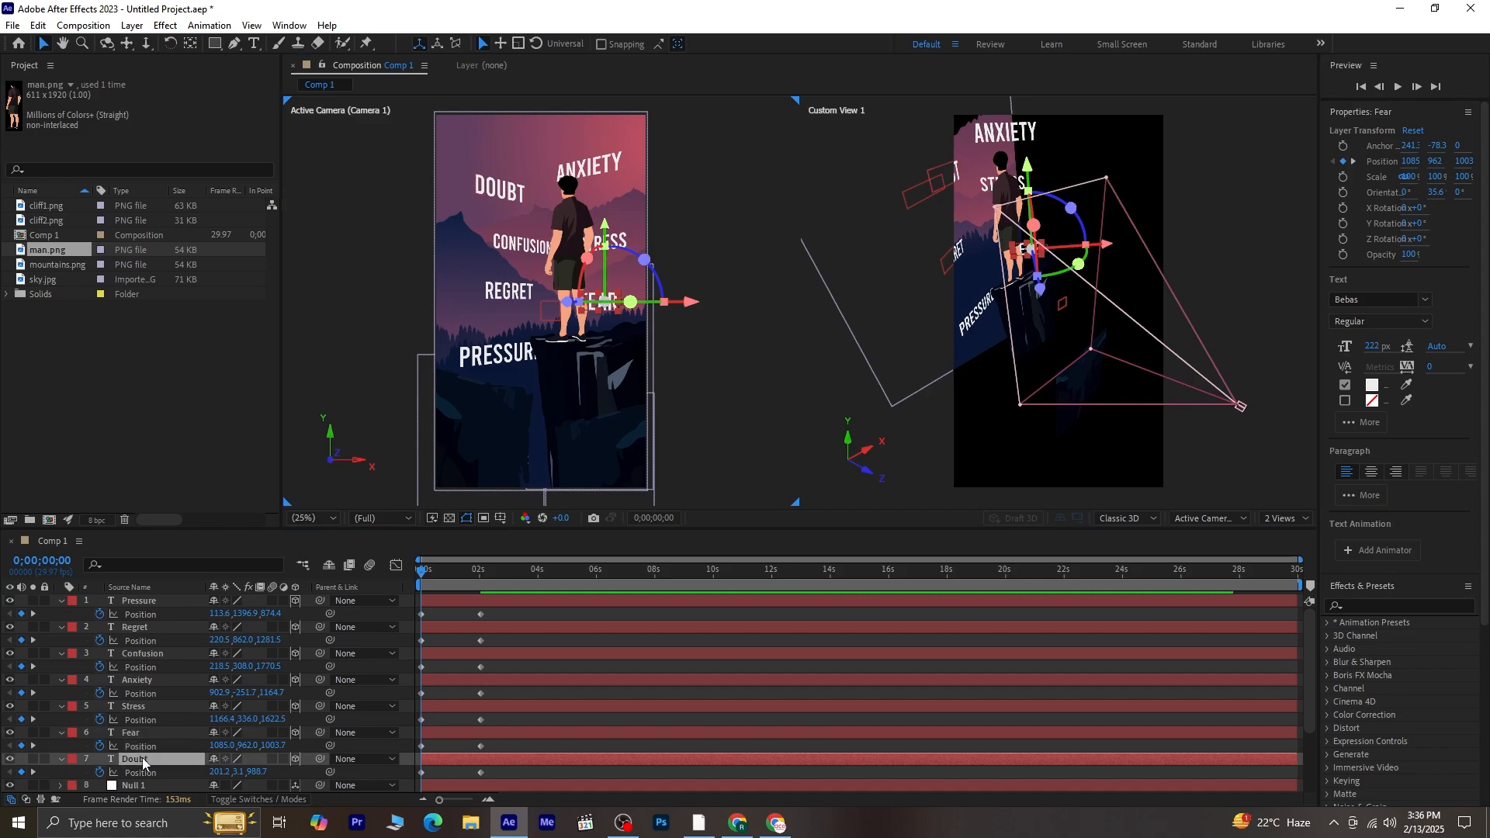
left_click(148, 601, "shift")
key("s")
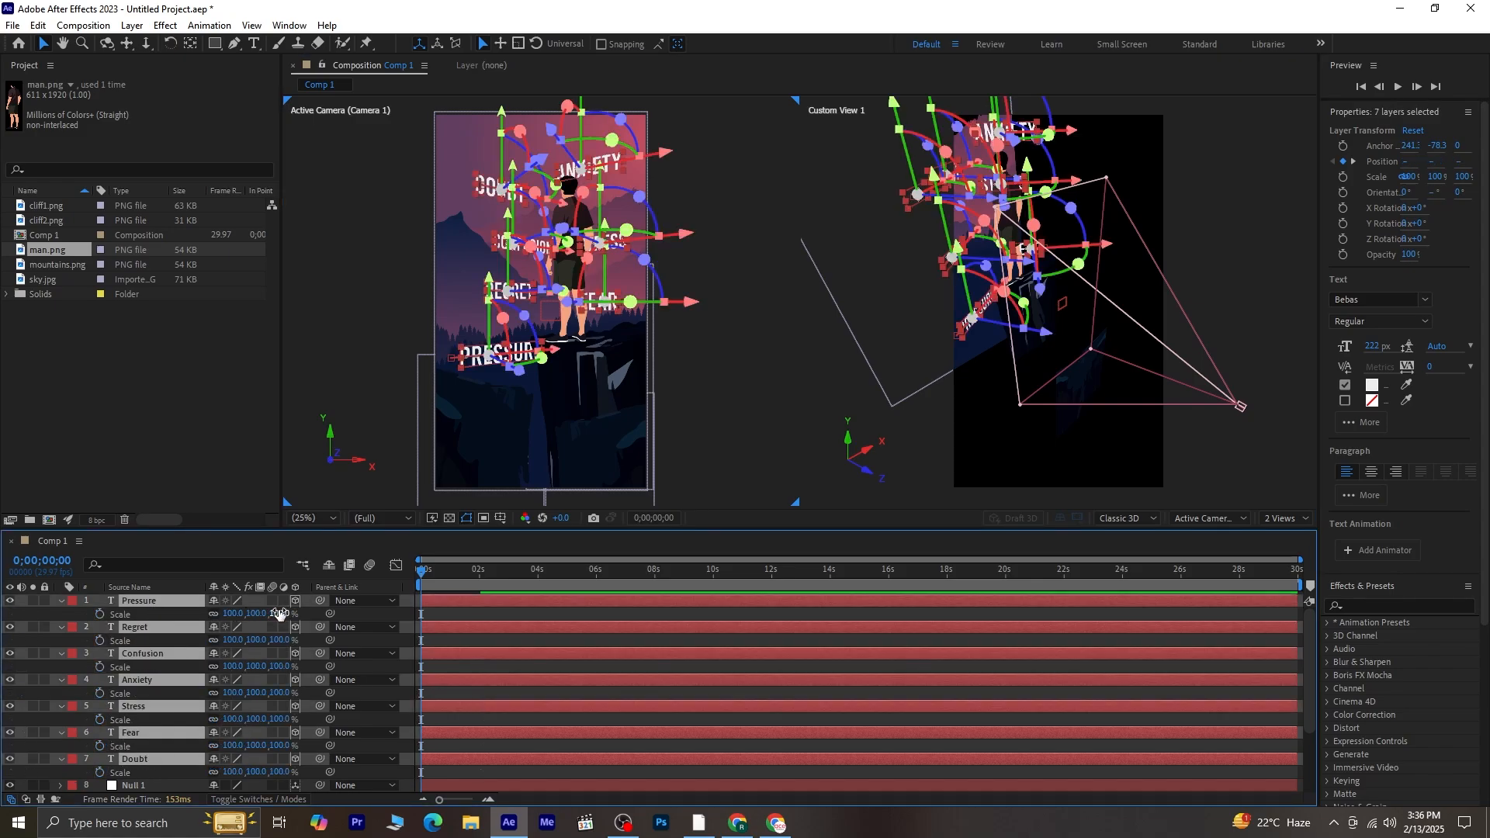
left_click_drag(279, 613, 268, 613)
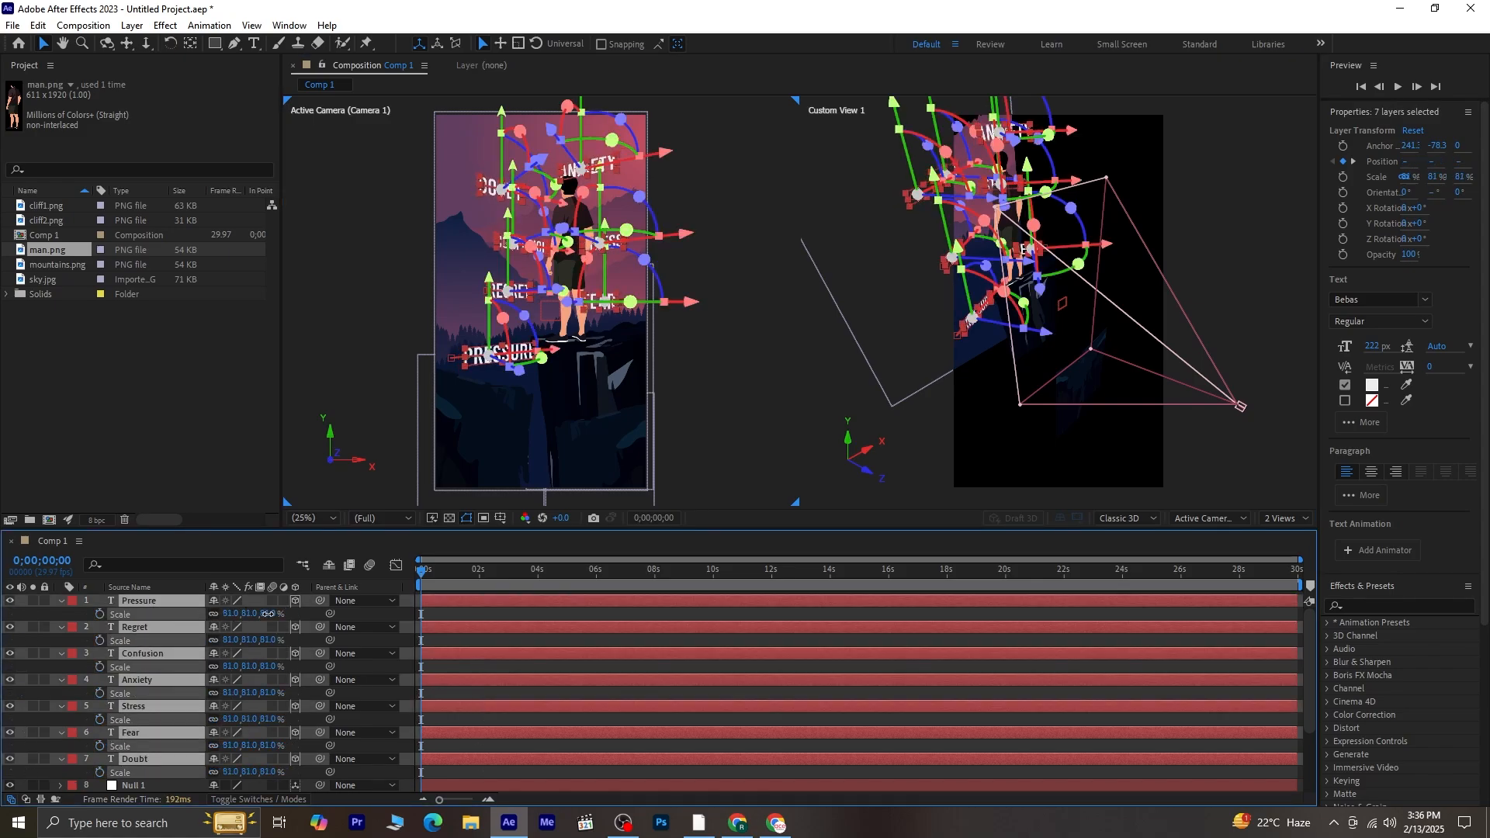
left_click(62, 602)
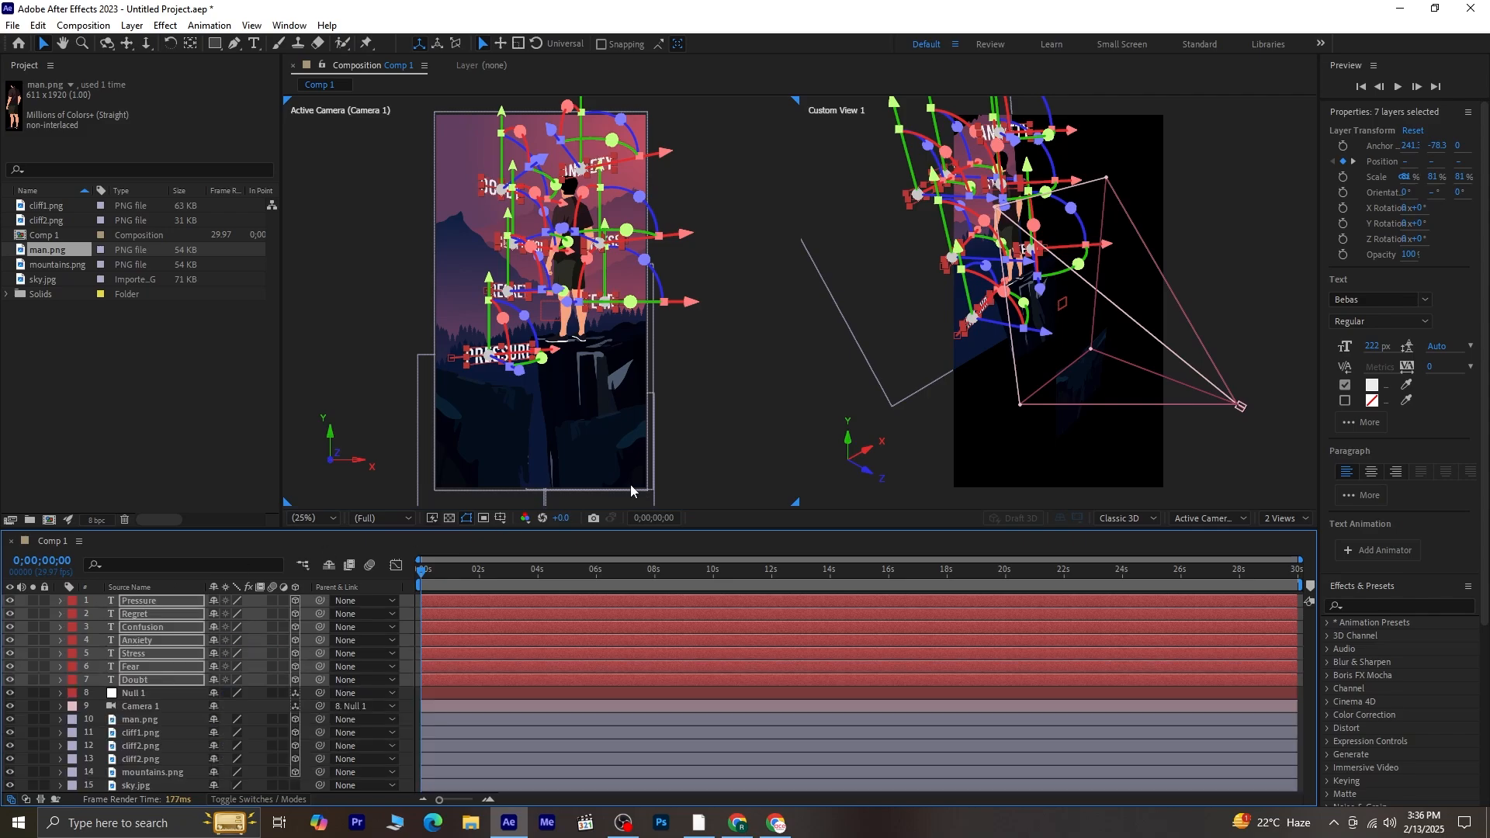
Play back the text movement over the first three seconds.
left_click(713, 461)
left_click(543, 627)
key("space")
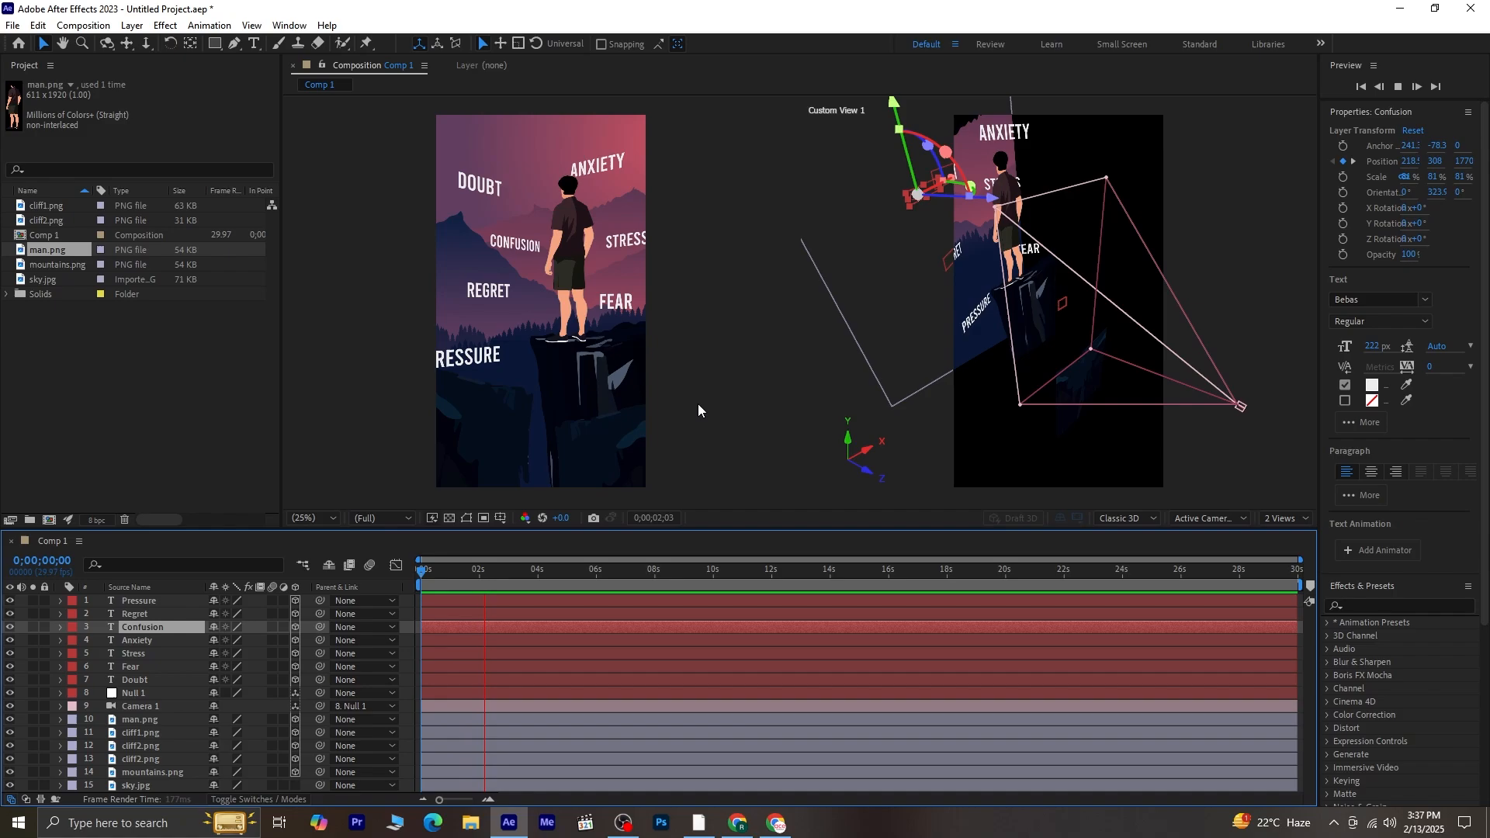
key("space")
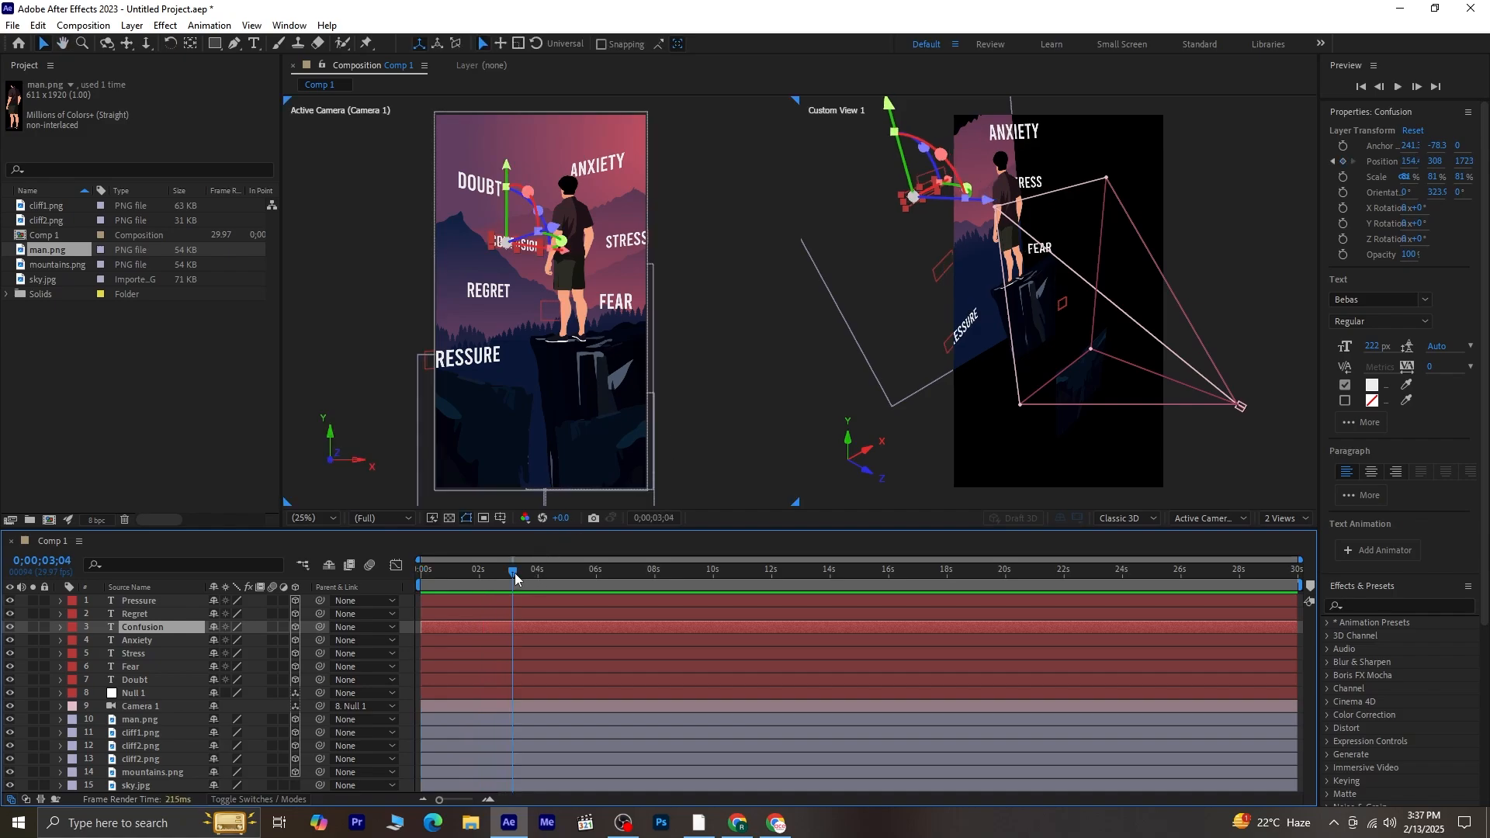
Add a Position keyframe to Null 1 at the first frame.
left_click_drag(498, 571, 409, 578)
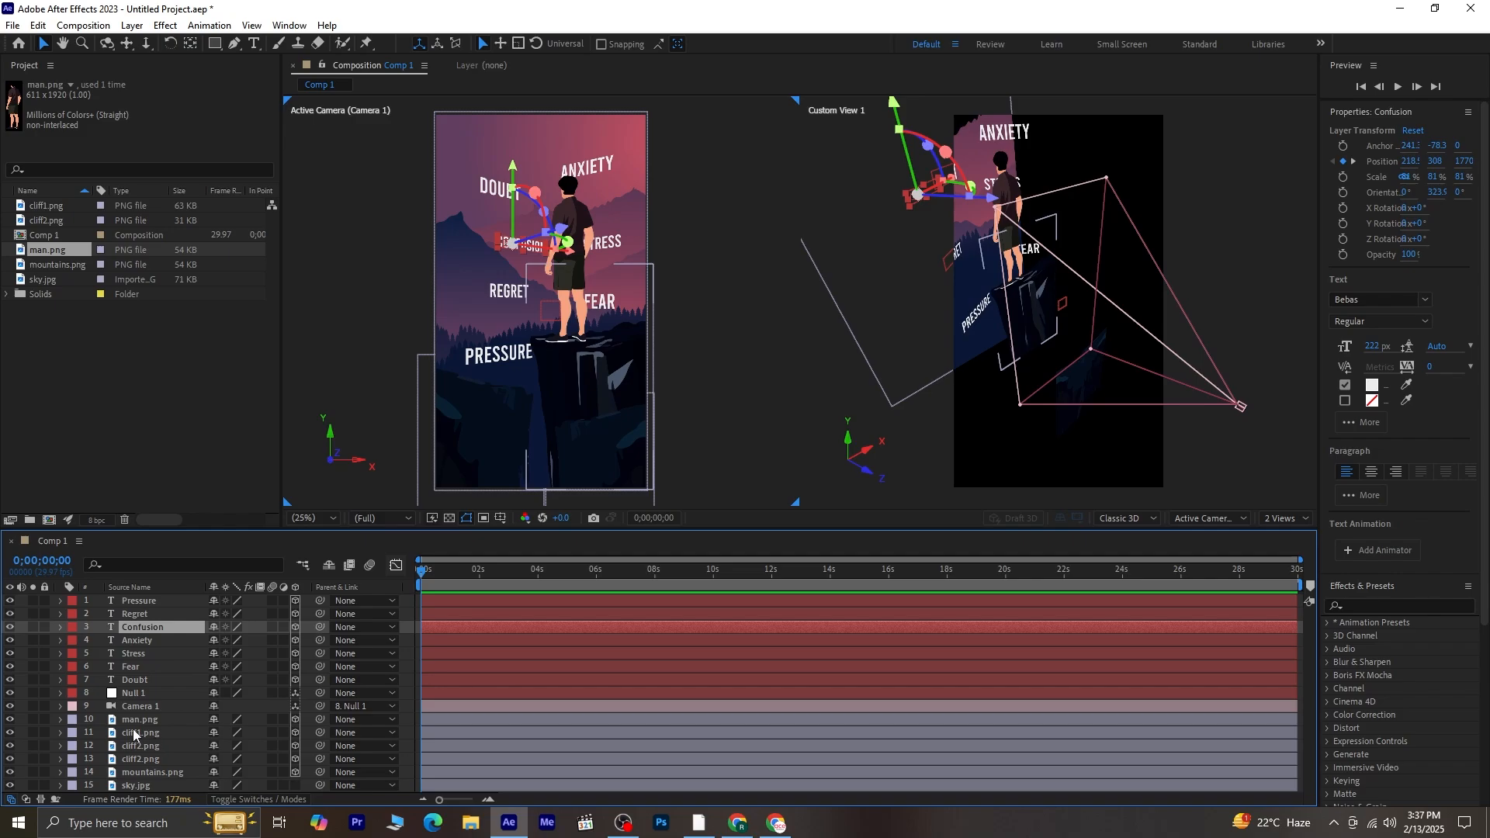
left_click(137, 695)
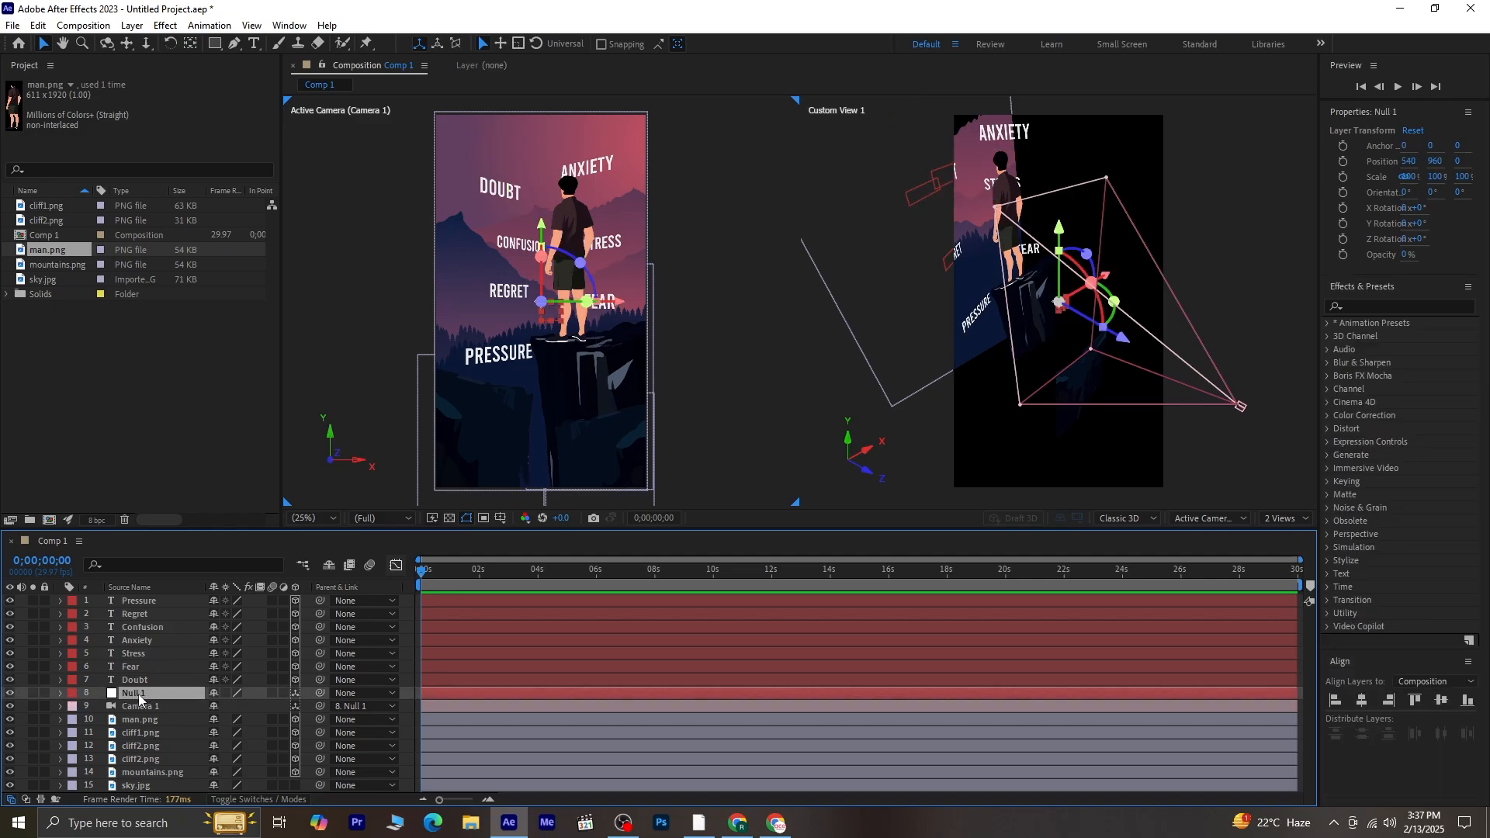
key("p")
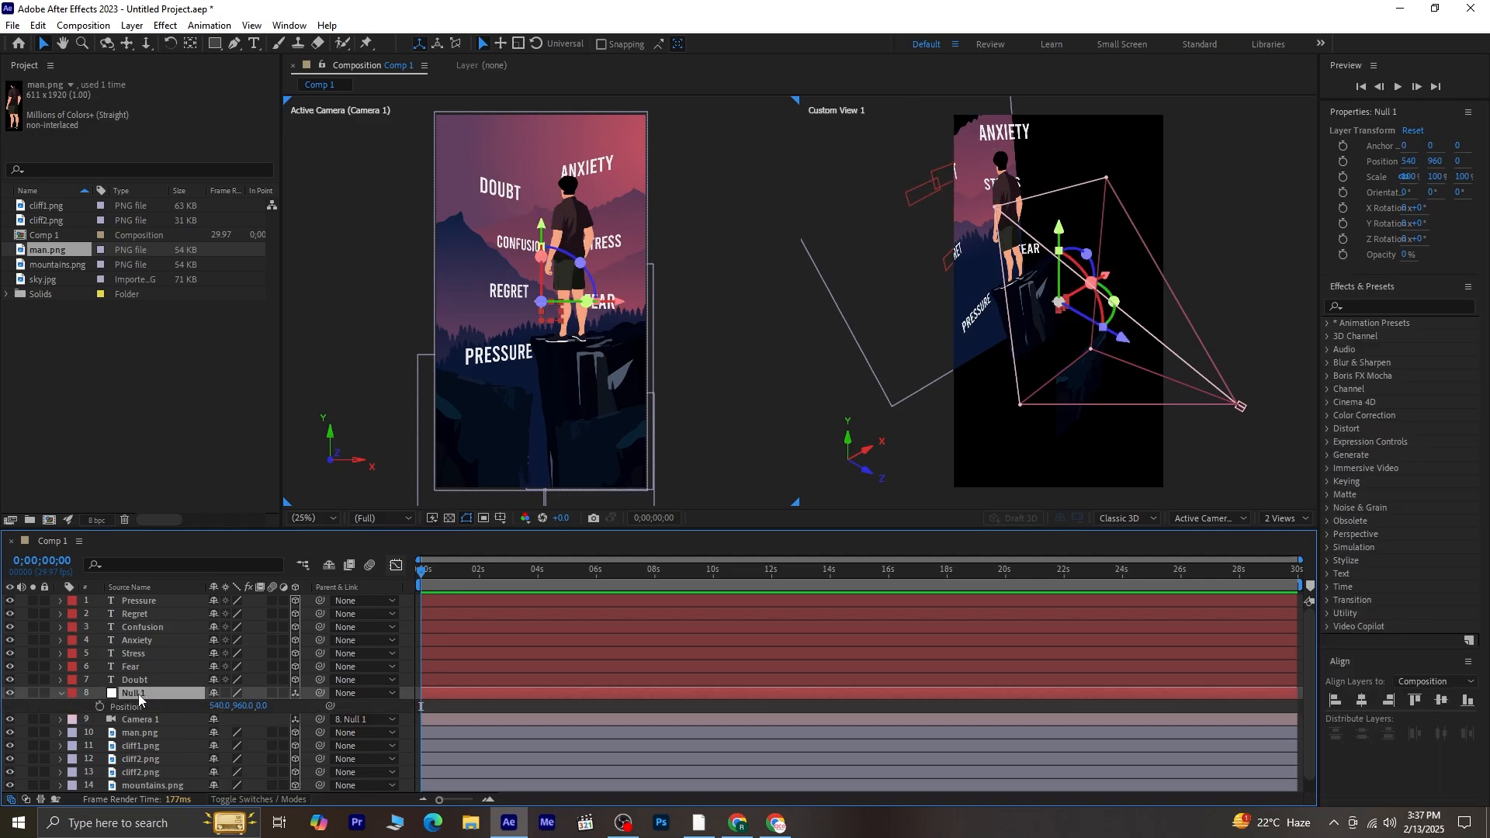
left_click(99, 707)
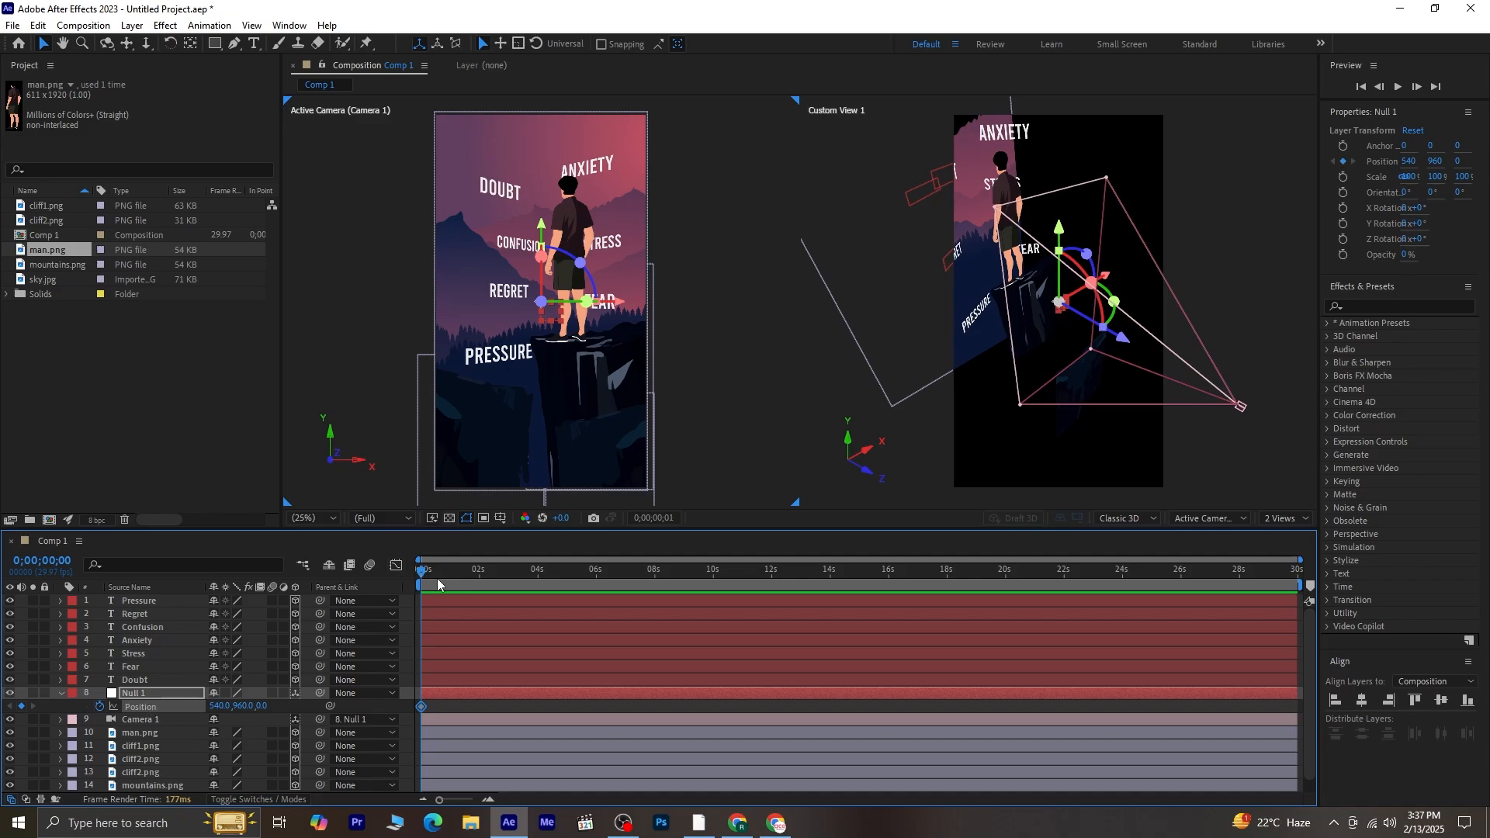
At 0;00;02;20, set the Null 1 position to about 654, 712, 761 so the camera pushes in on the man.
left_click_drag(439, 584, 503, 627)
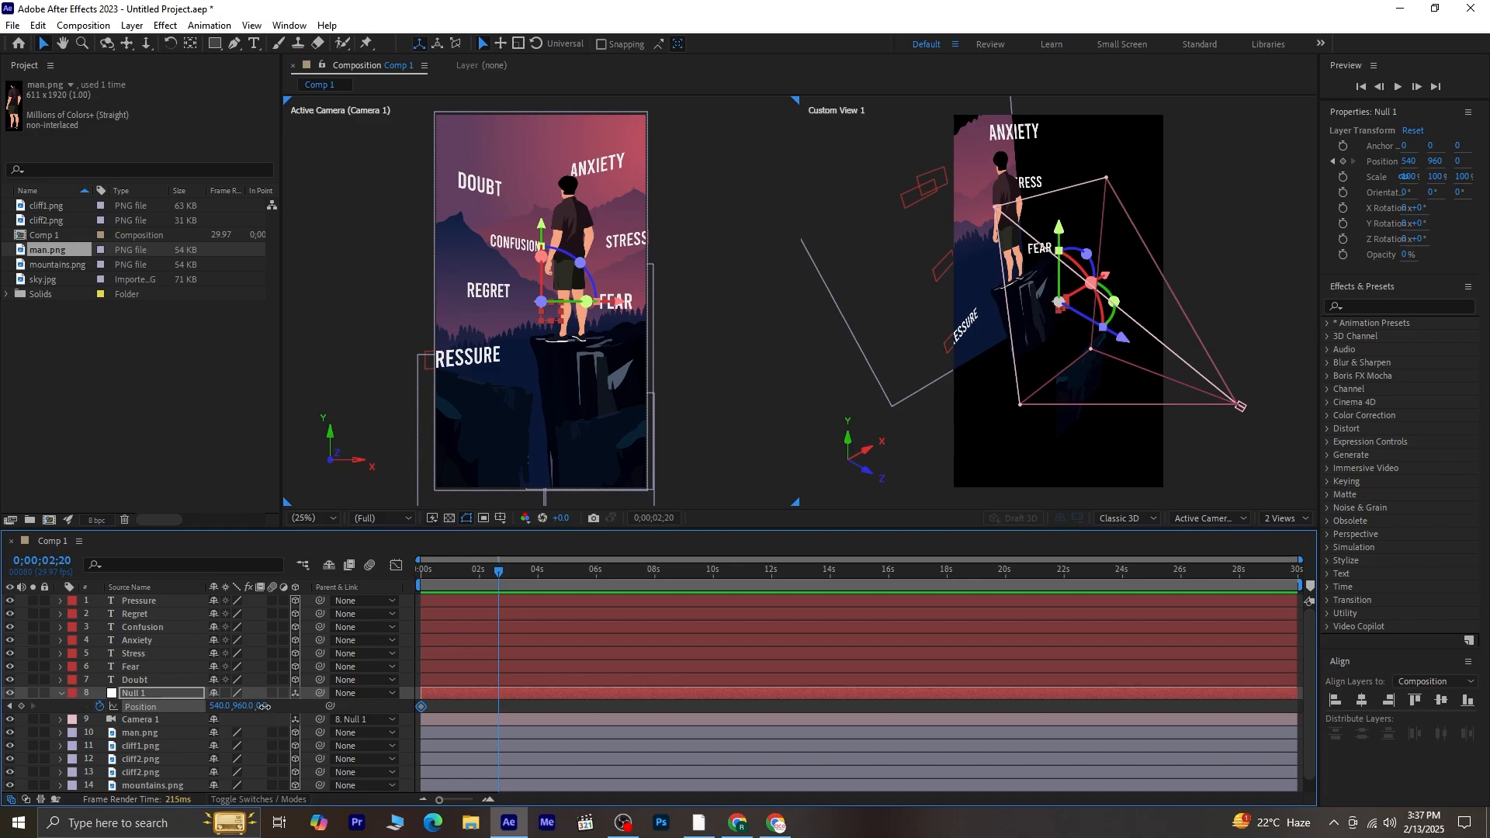
left_click_drag(264, 706, 918, 661)
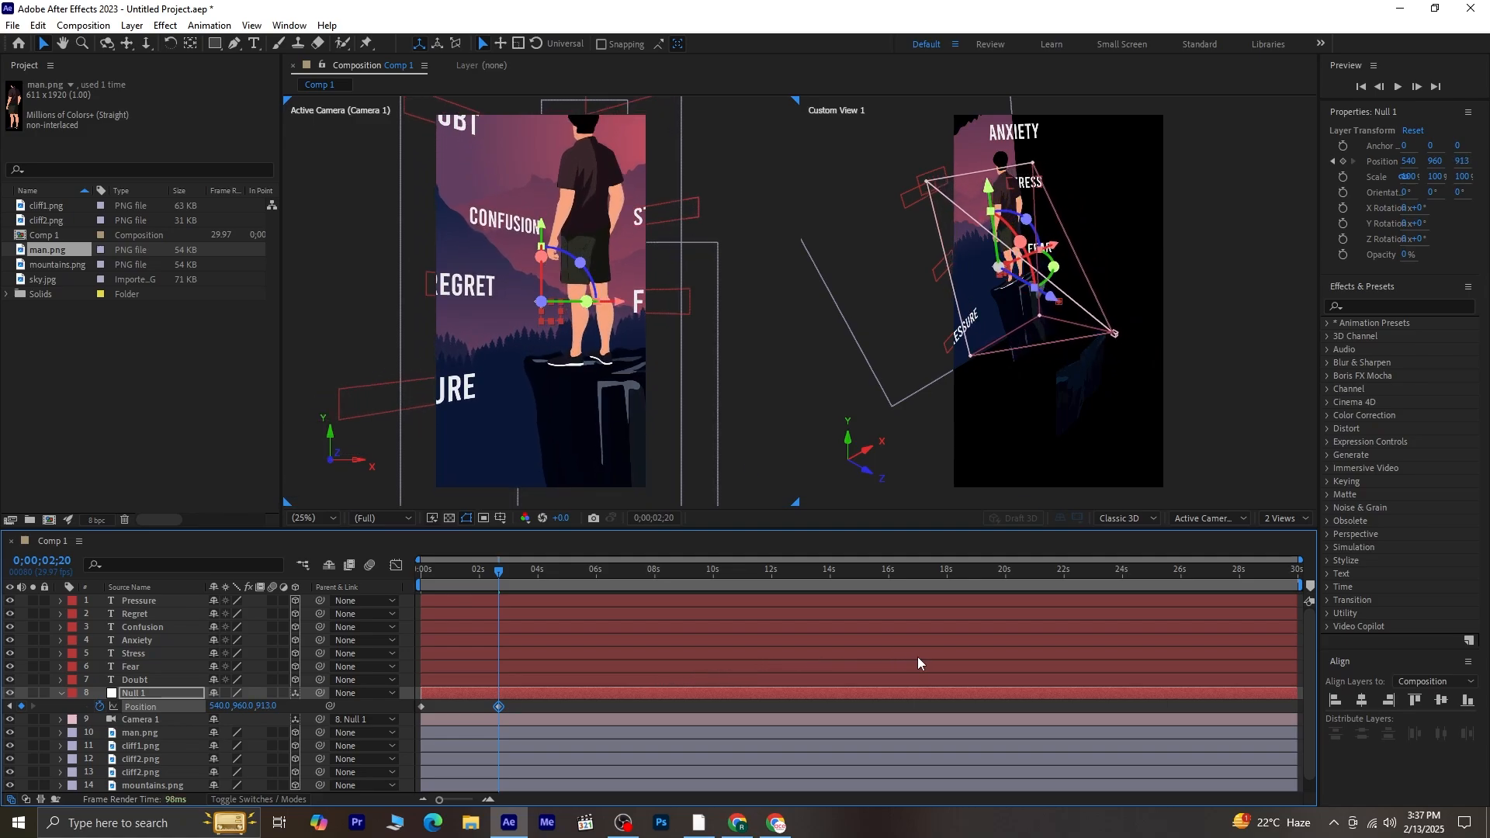
left_click_drag(239, 706, 40, 715)
left_click_drag(242, 703, 181, 743)
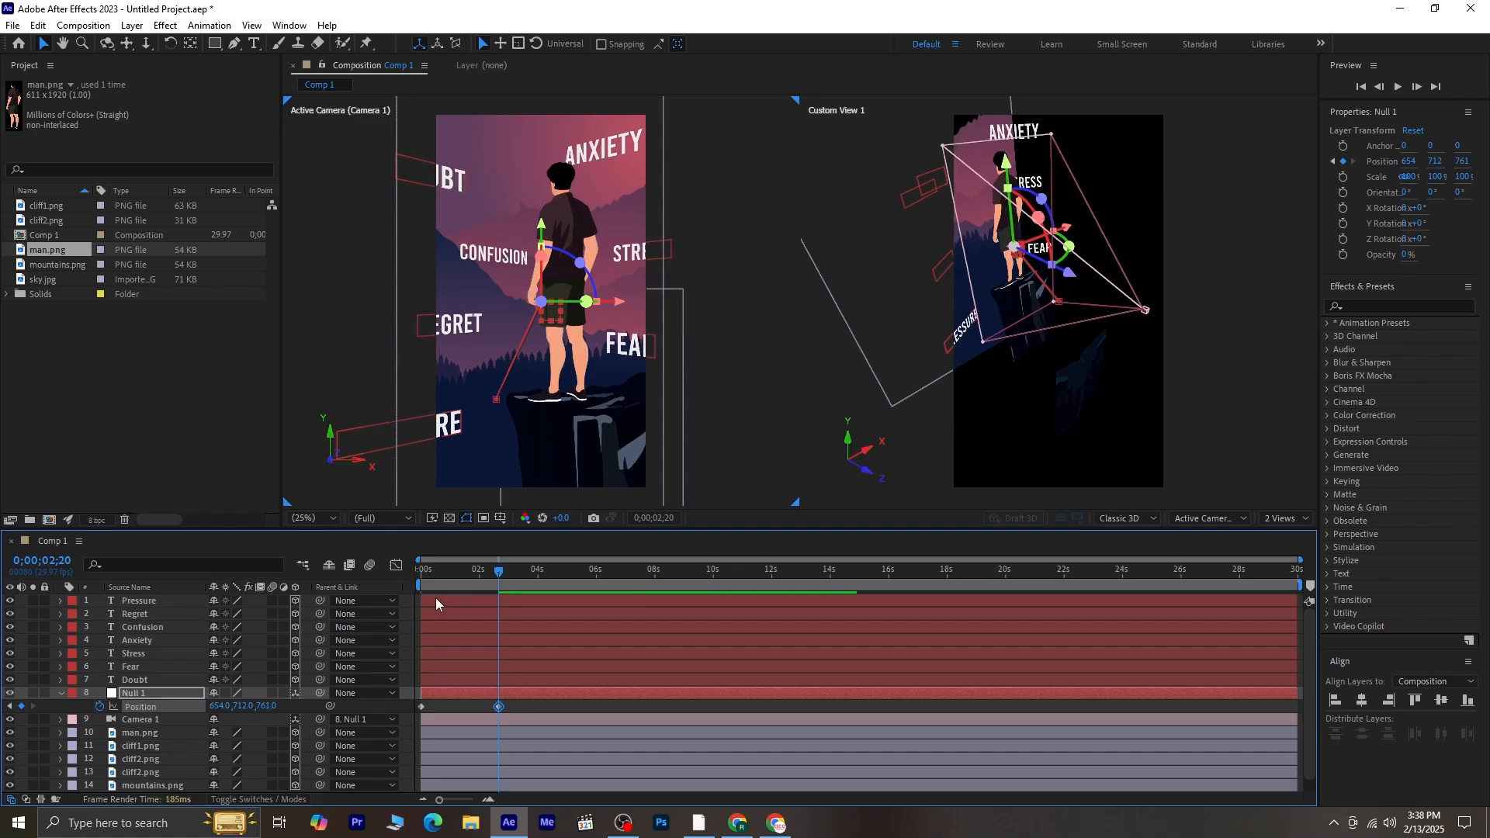
Add 100% Opacity keyframes to all seven text layers at 0;00;02;00 and collapse their properties.
key("shift+Page_Up")
key("shift+Page_Up")
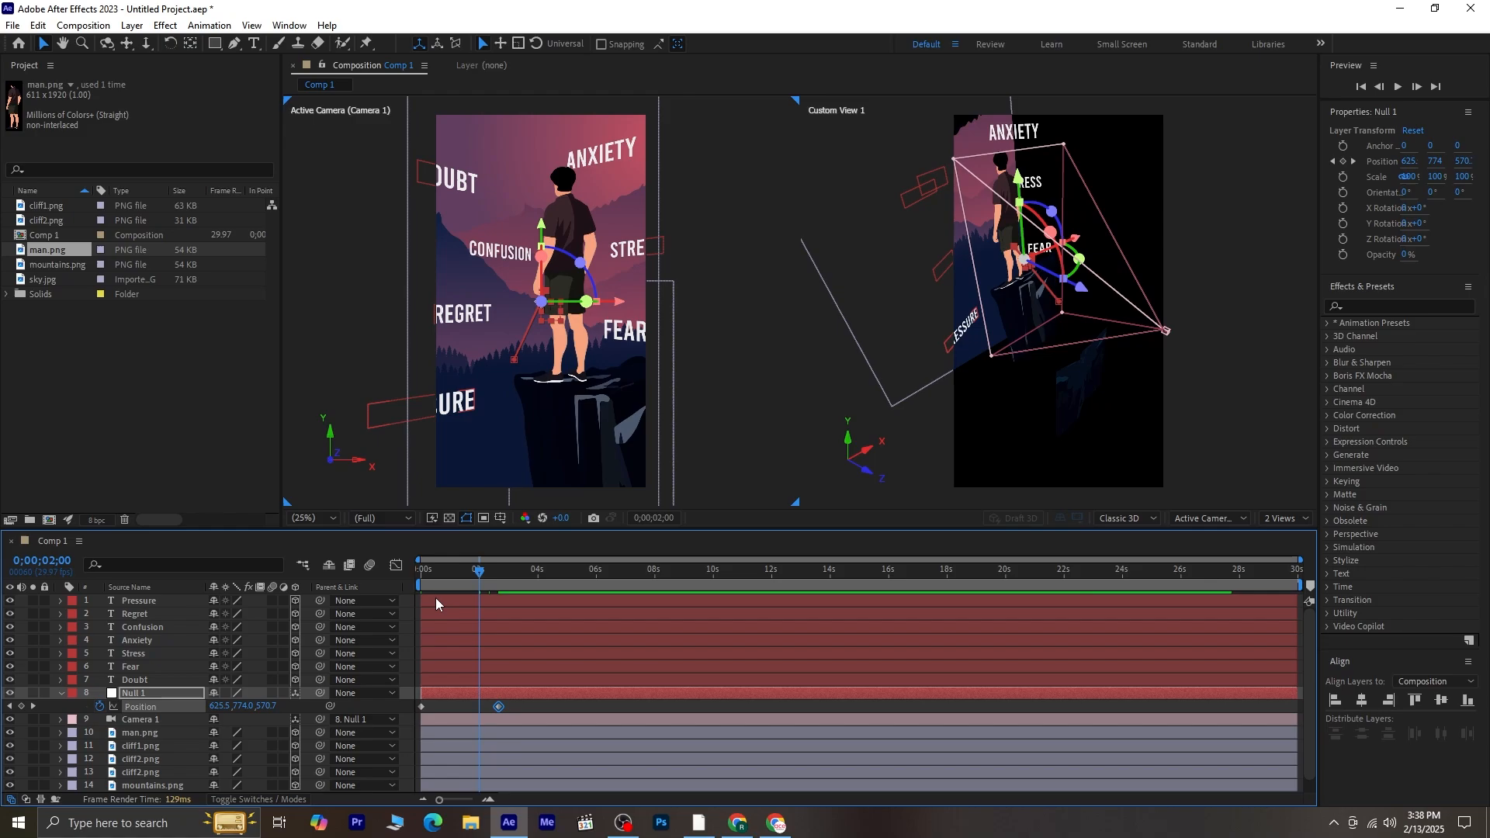
left_click(140, 680)
left_click(157, 600, "shift")
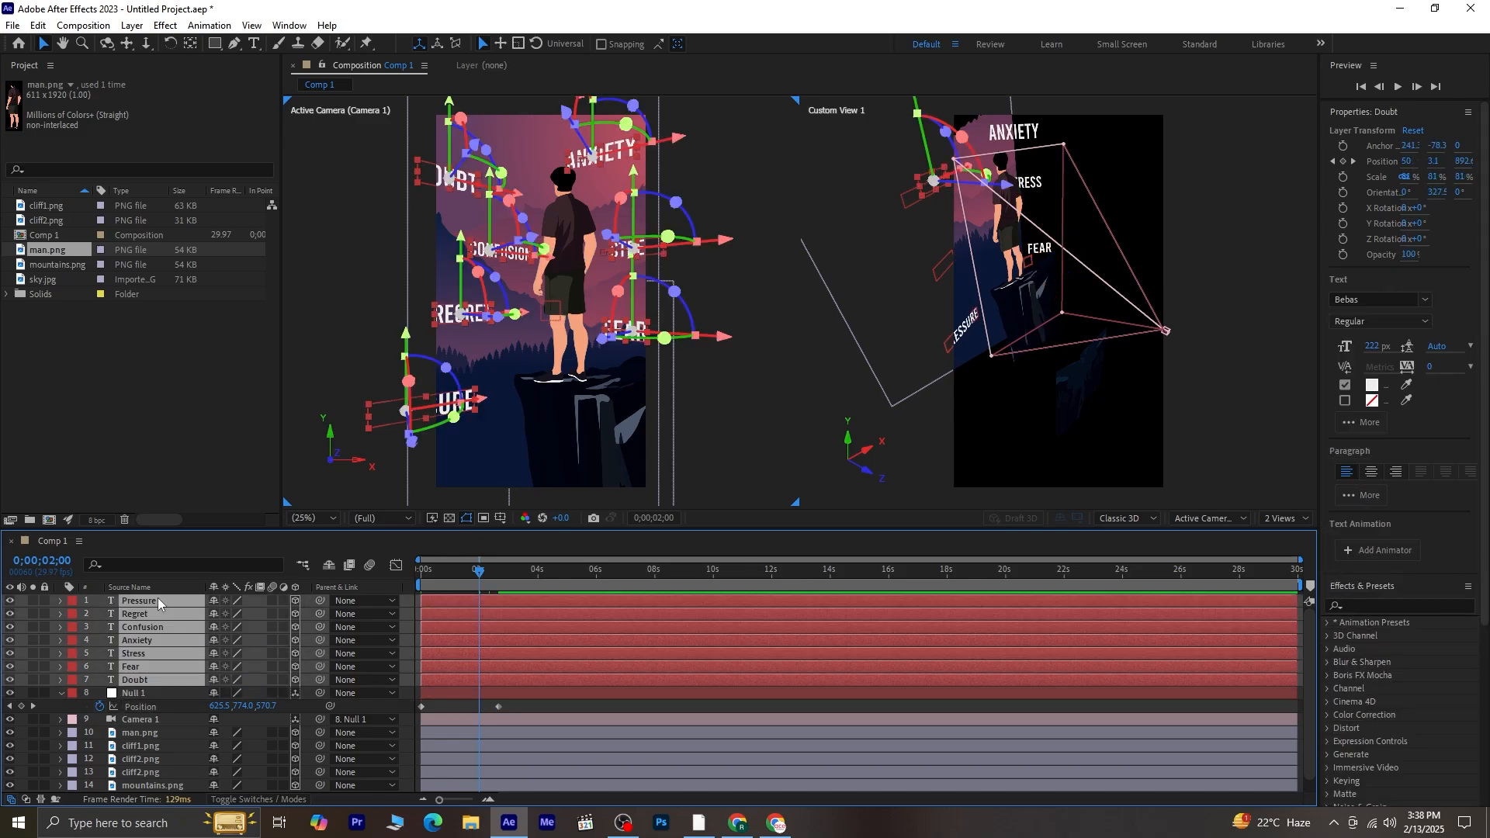
key("t")
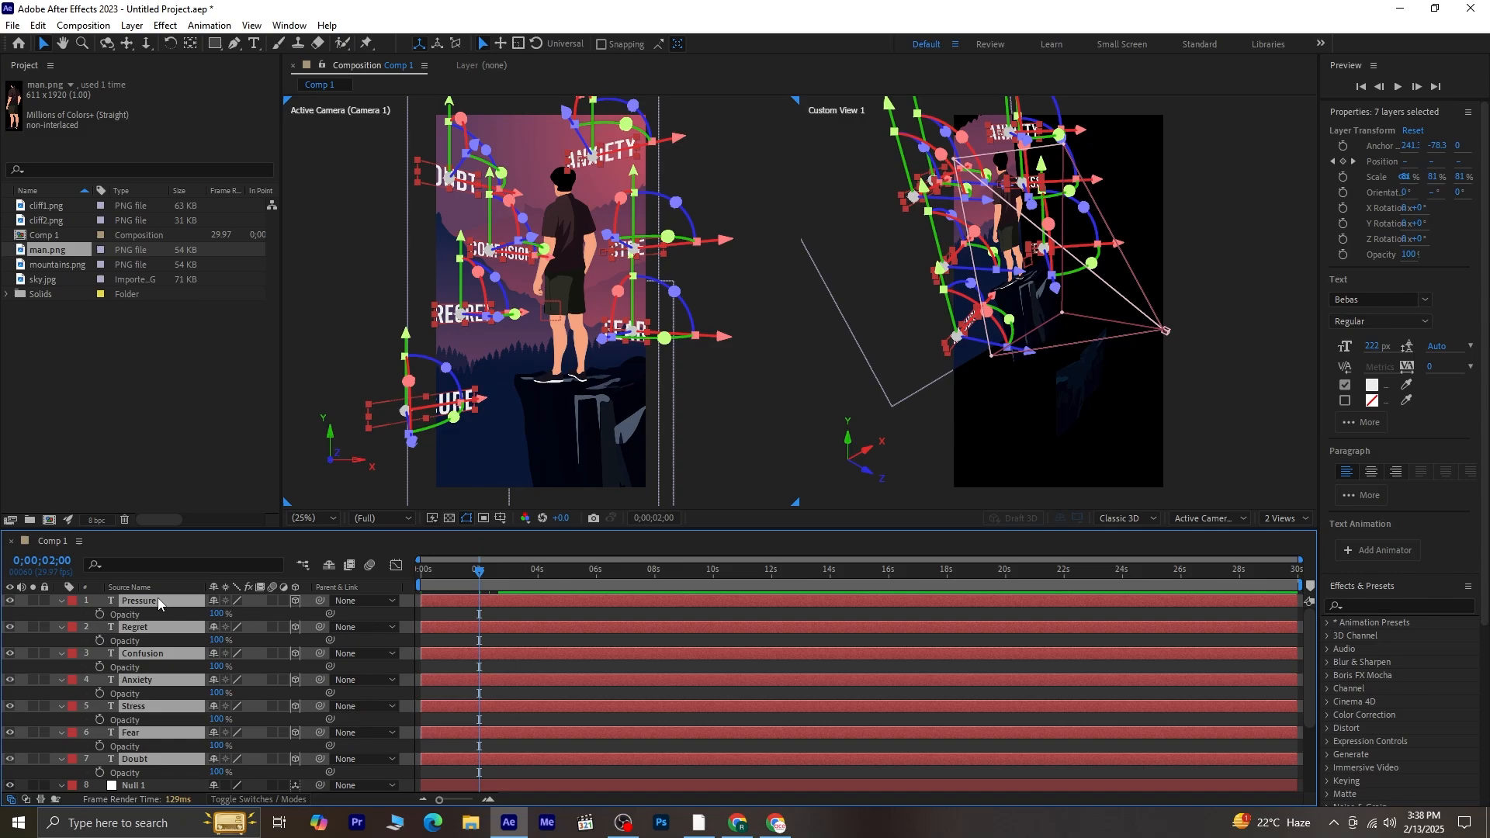
left_click(99, 614)
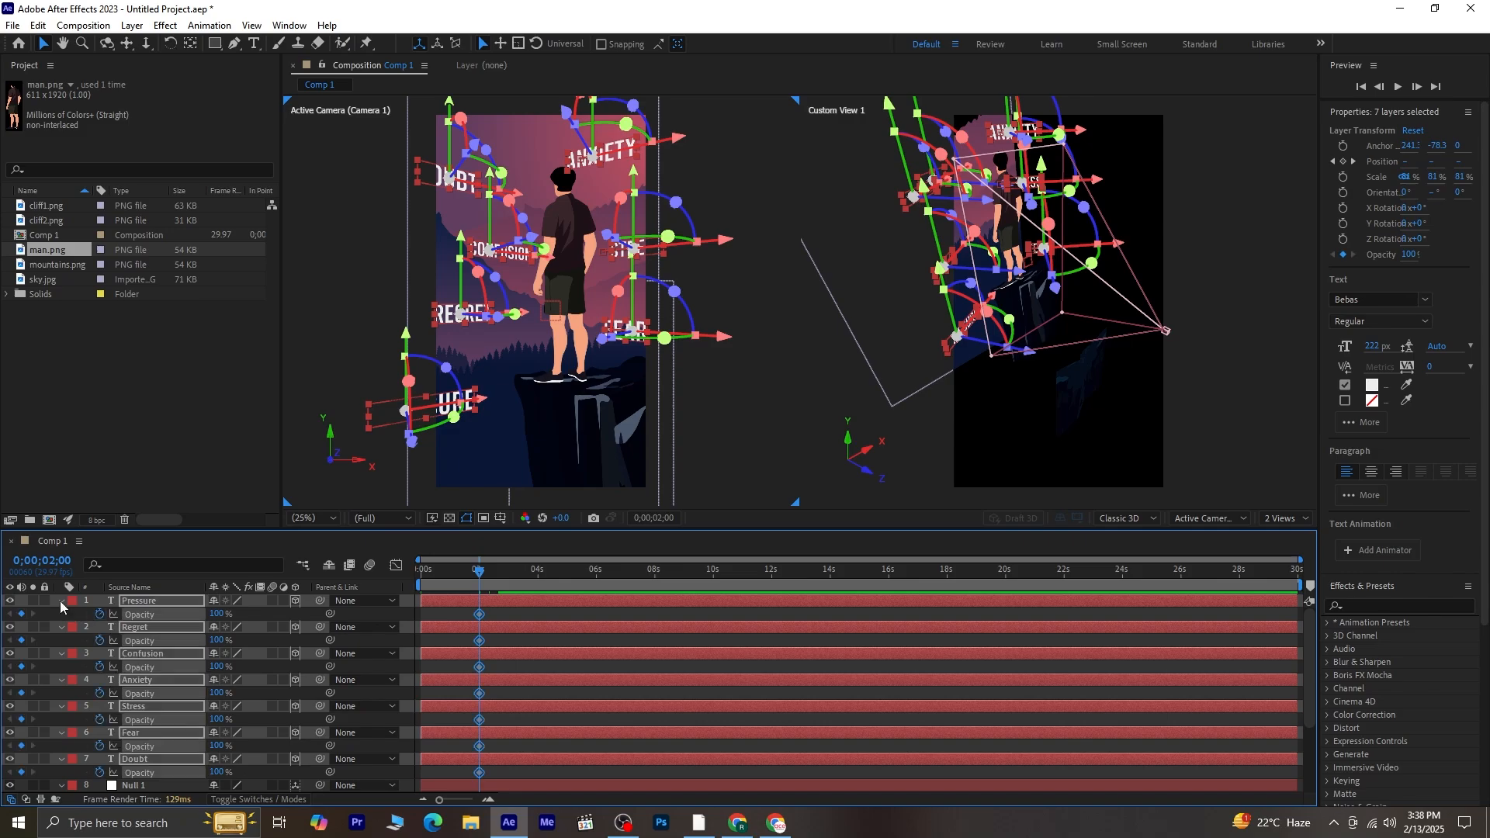
left_click(59, 601)
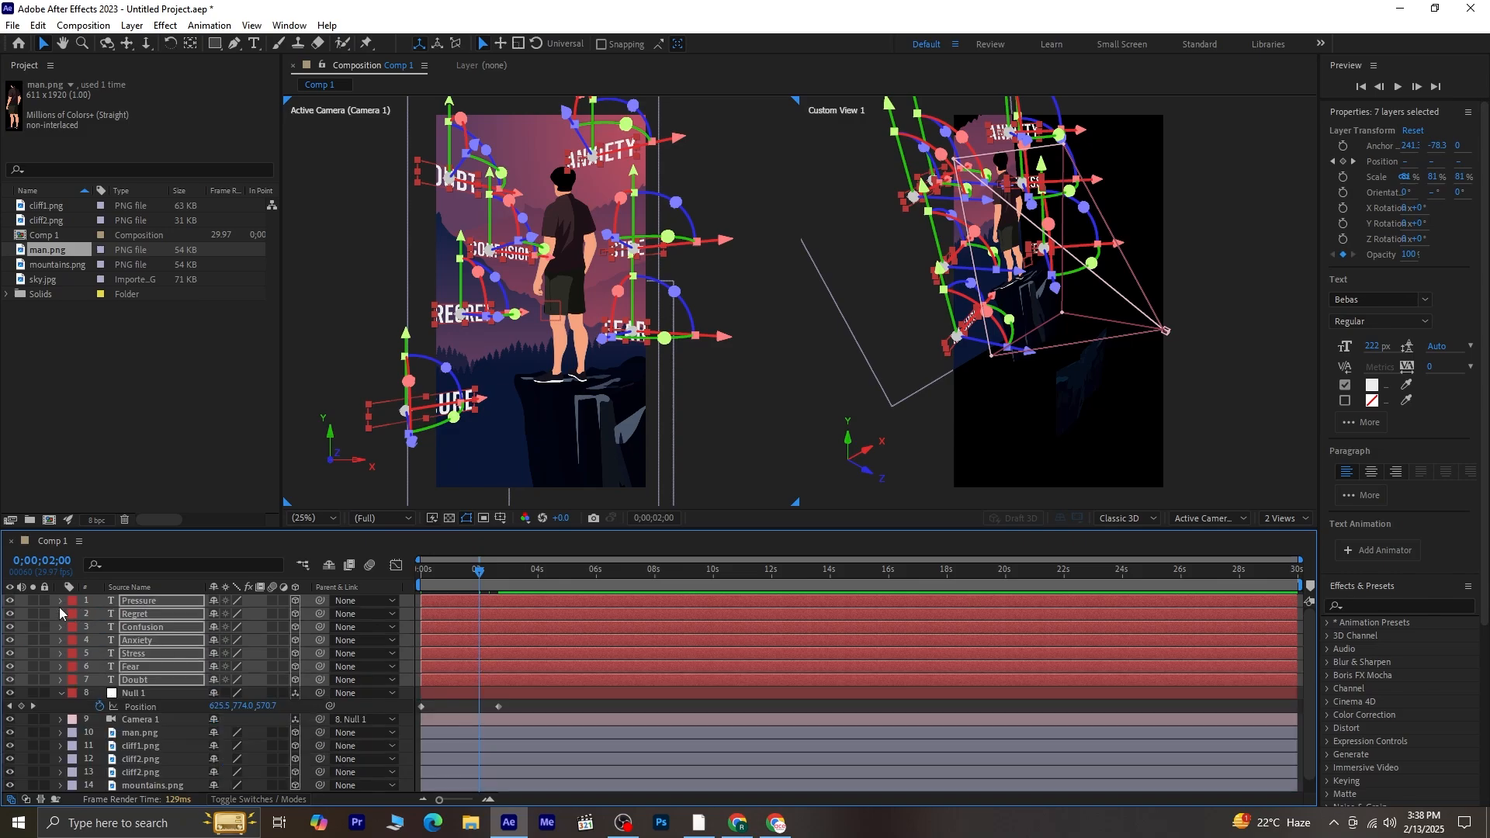
Fade all seven text layers to 0% Opacity at the second Null 1 keyframe, 0;00;02;20.
left_click(33, 706)
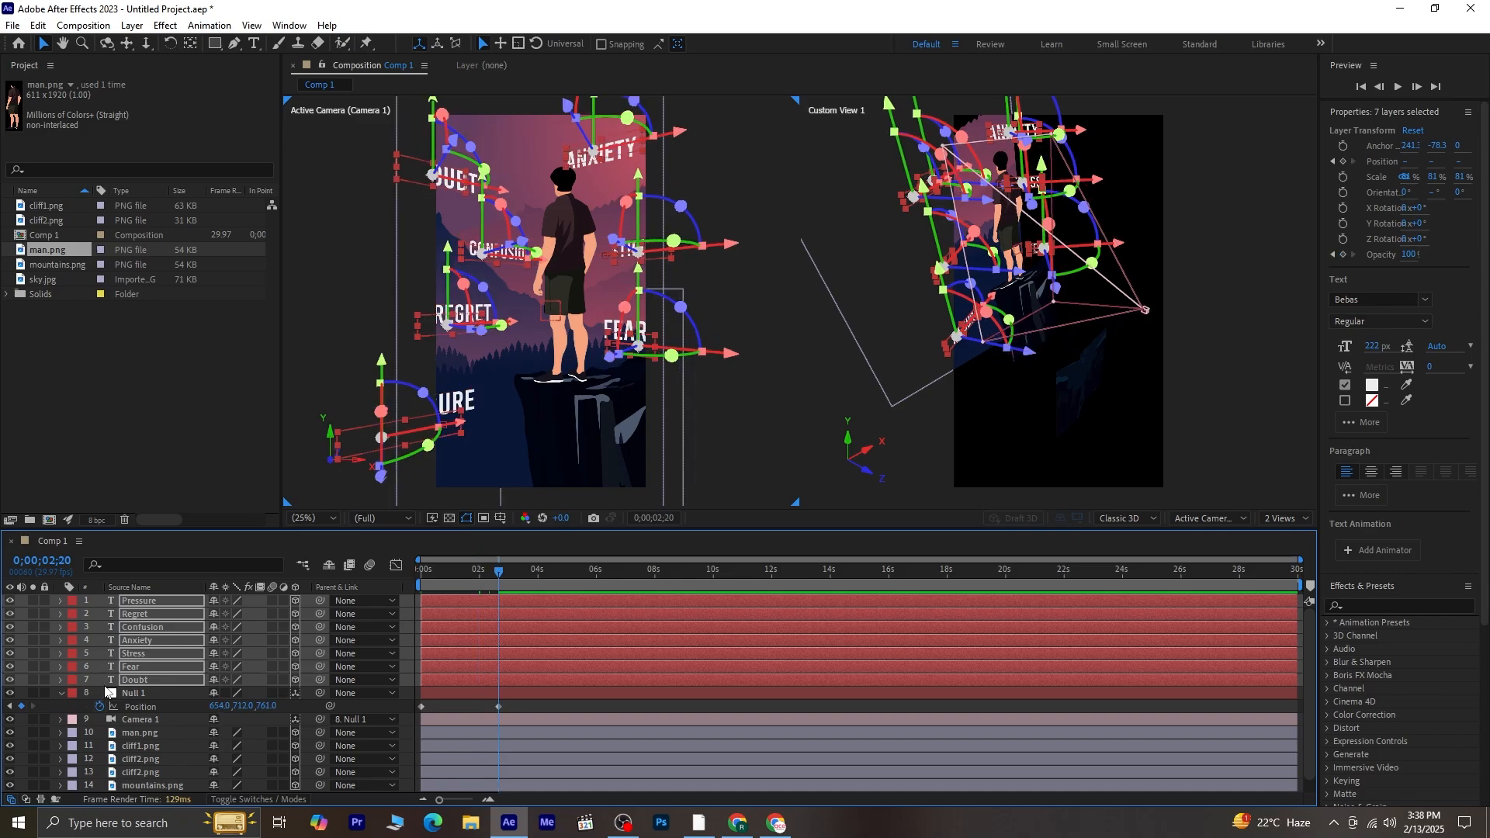
key("u")
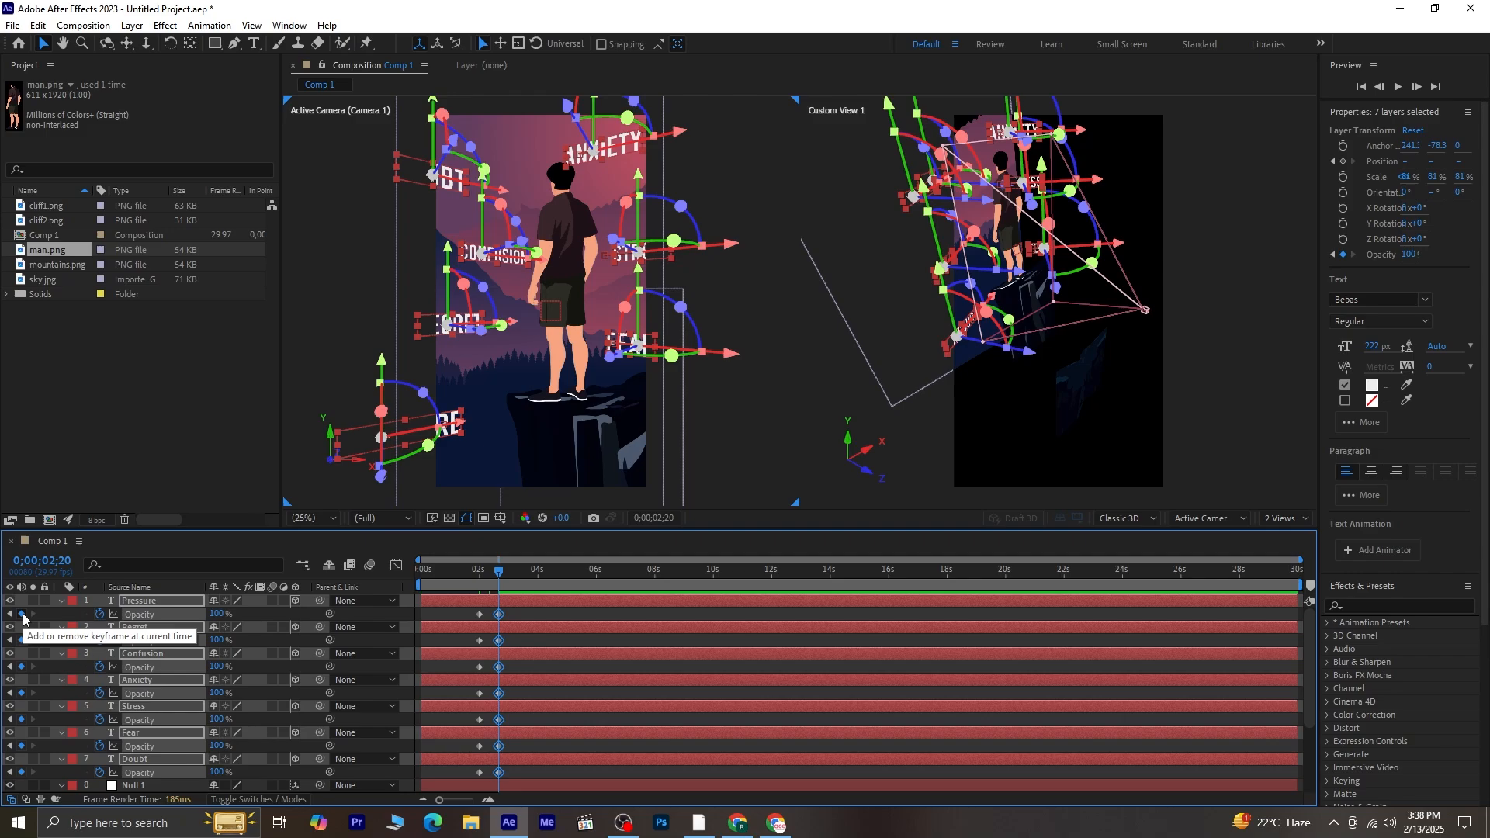
left_click_drag(216, 613, 25, 624)
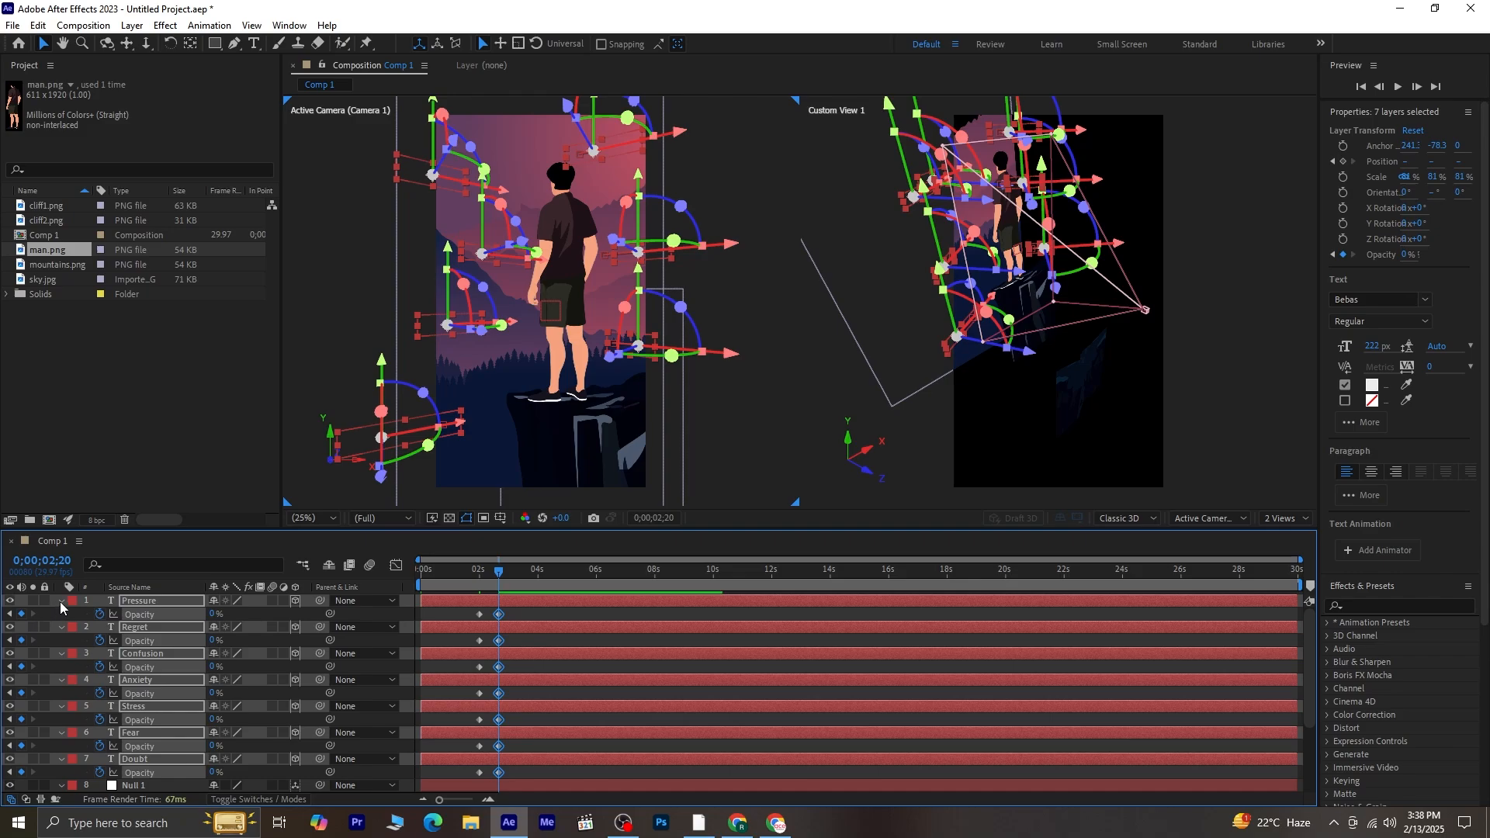
left_click(59, 602)
left_click(725, 440)
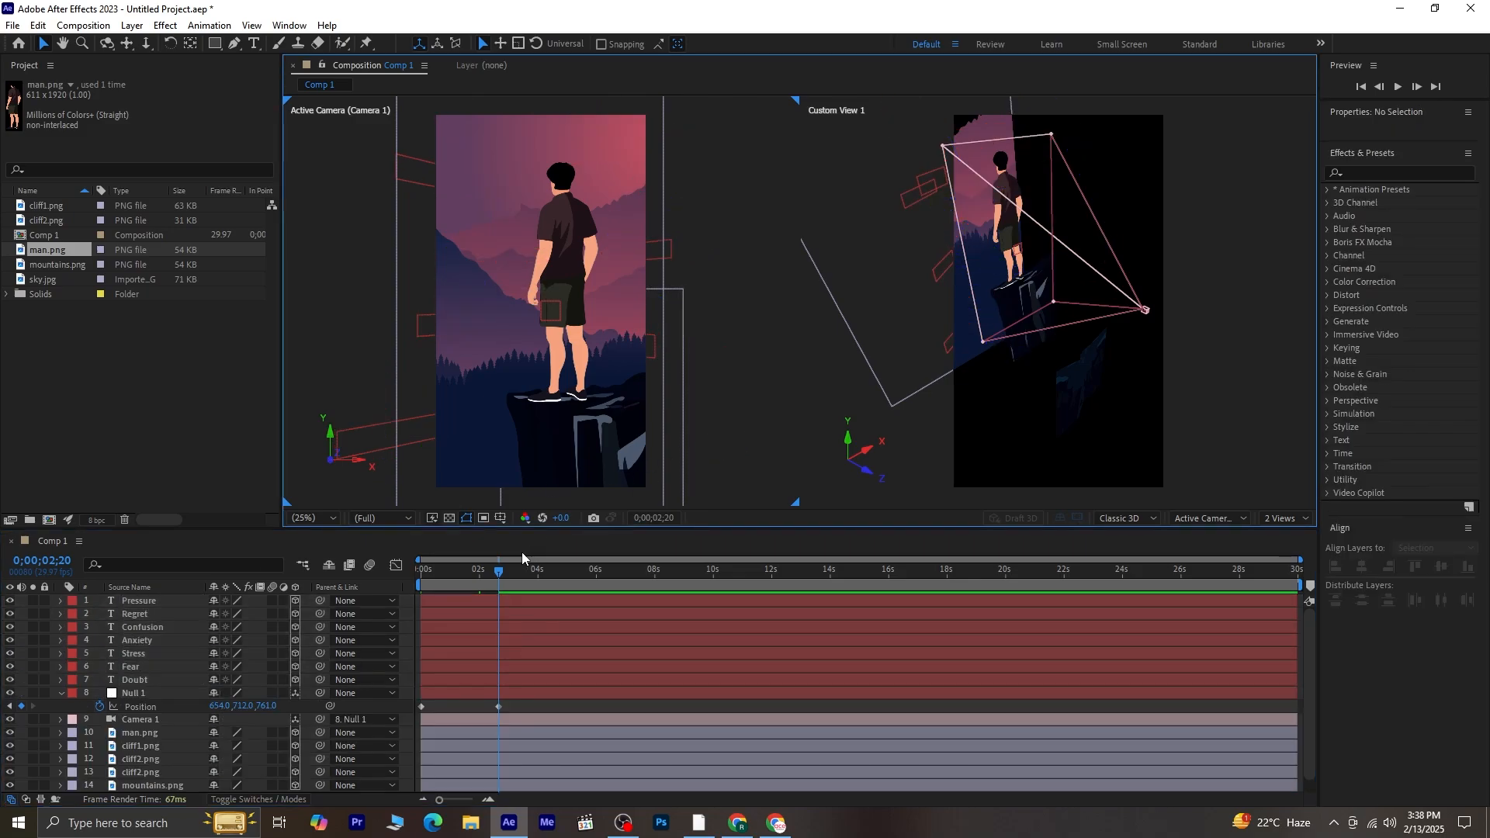
Preview the camera push and text fade from the start, then go to 0;00;02;26 and collapse the Null 1 properties.
left_click_drag(498, 571, 350, 603)
key("space")
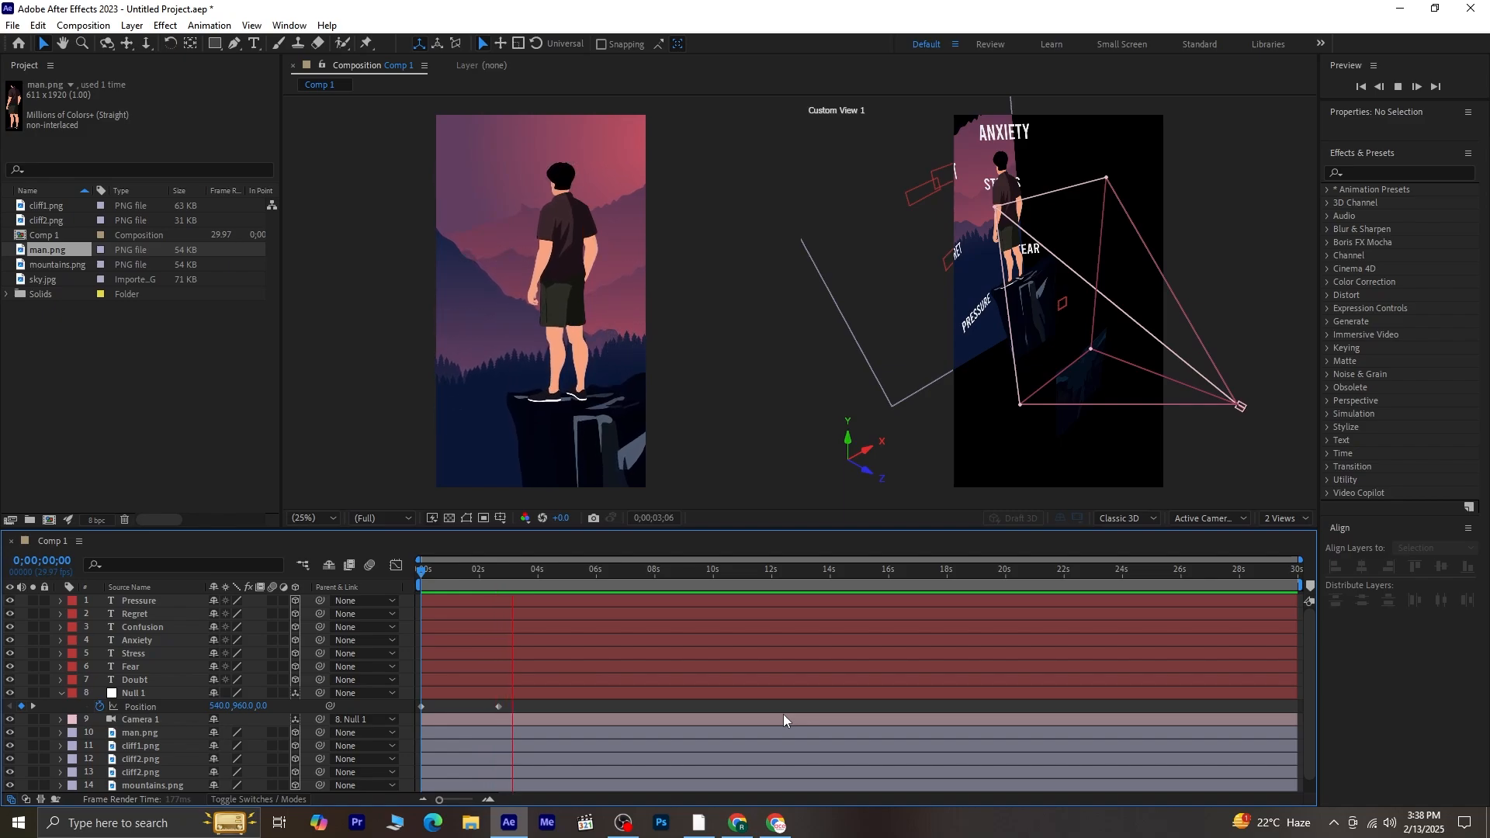
left_click(526, 570)
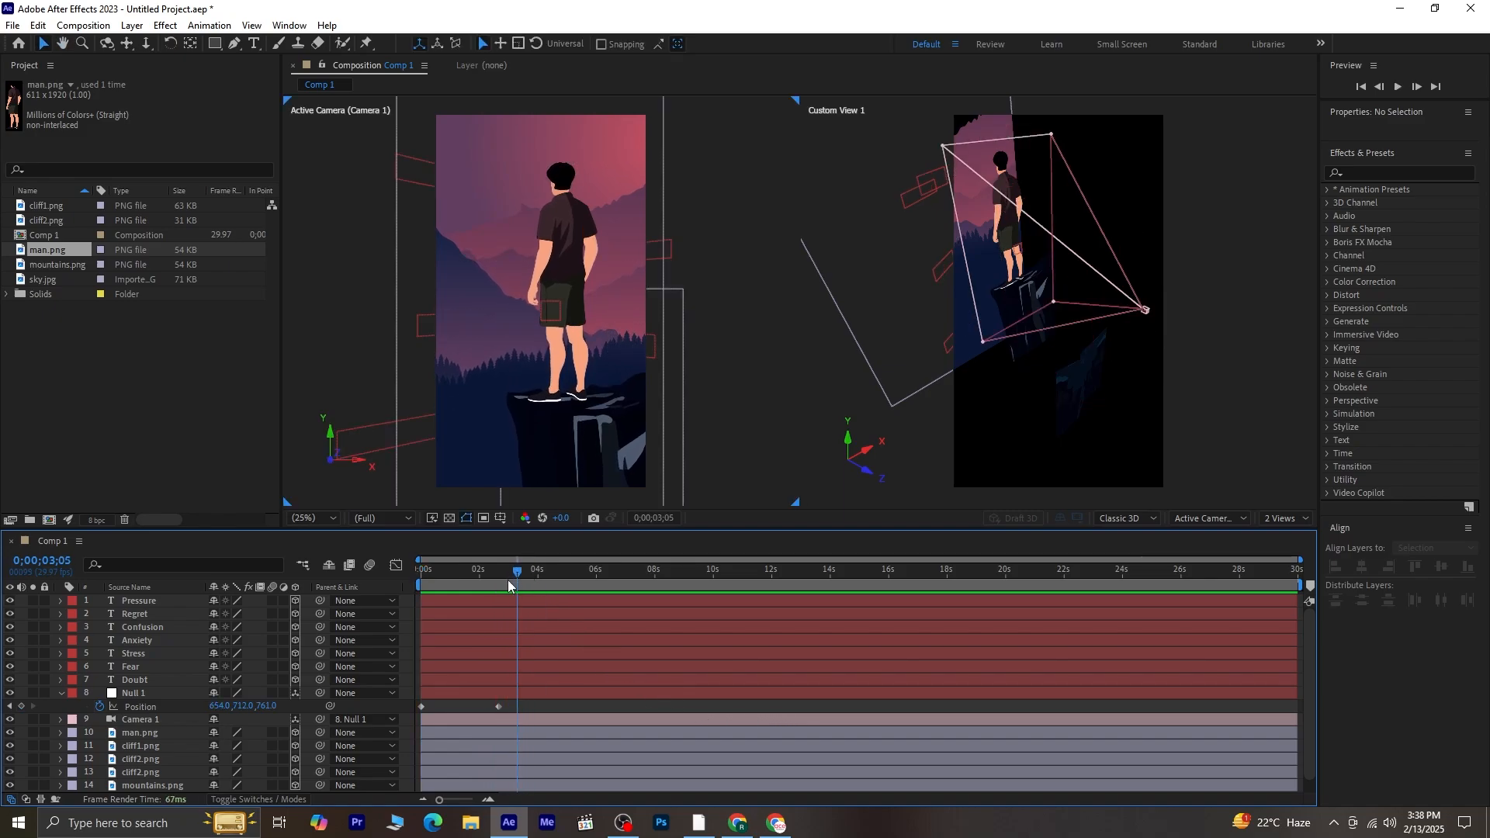
left_click_drag(498, 596, 502, 617)
left_click(61, 692)
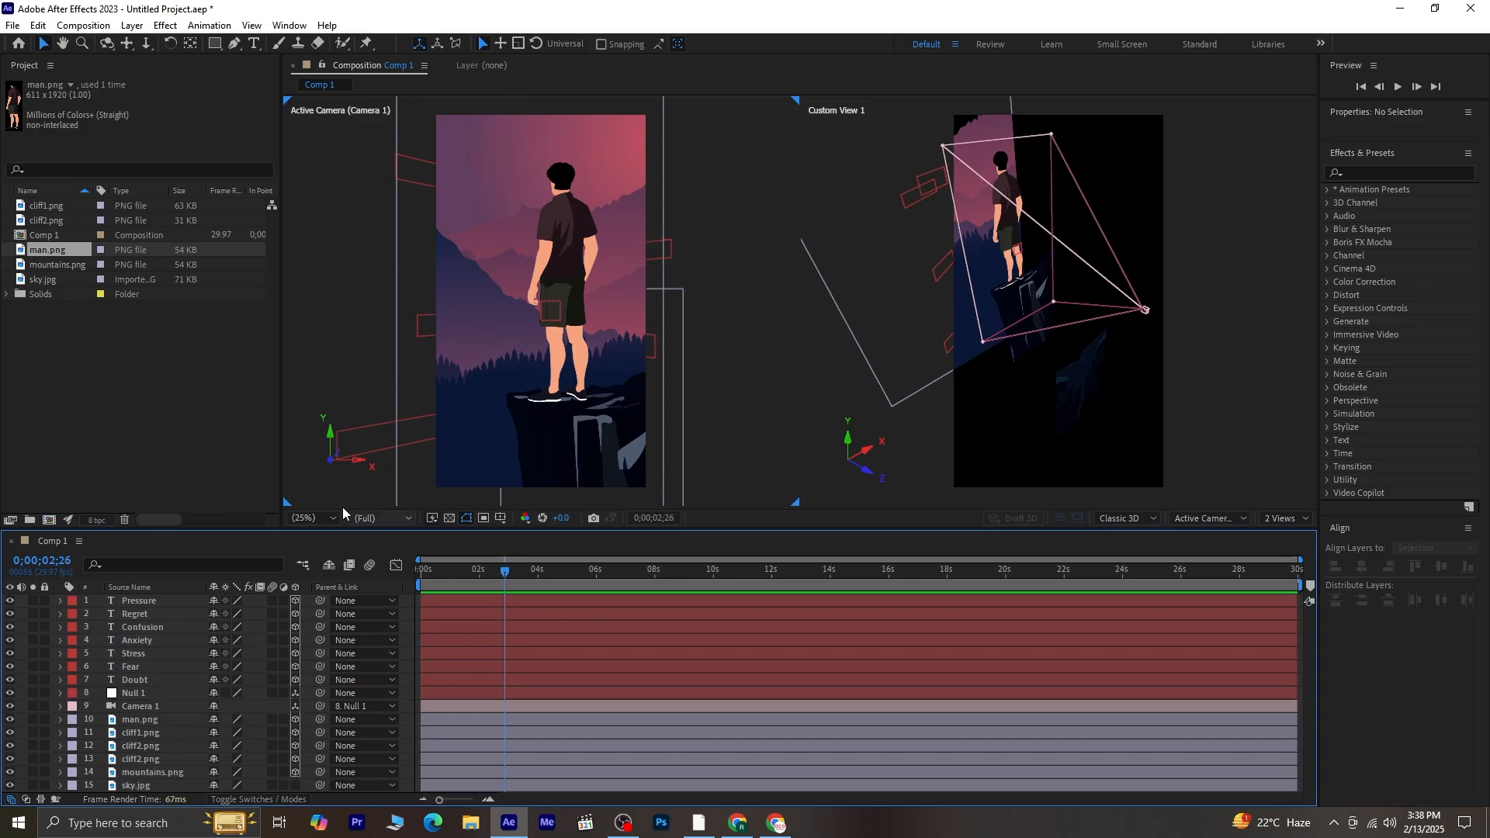
Add a text layer reading "enough." in the upper sky of the camera view and make it a 3D layer.
left_click(253, 43)
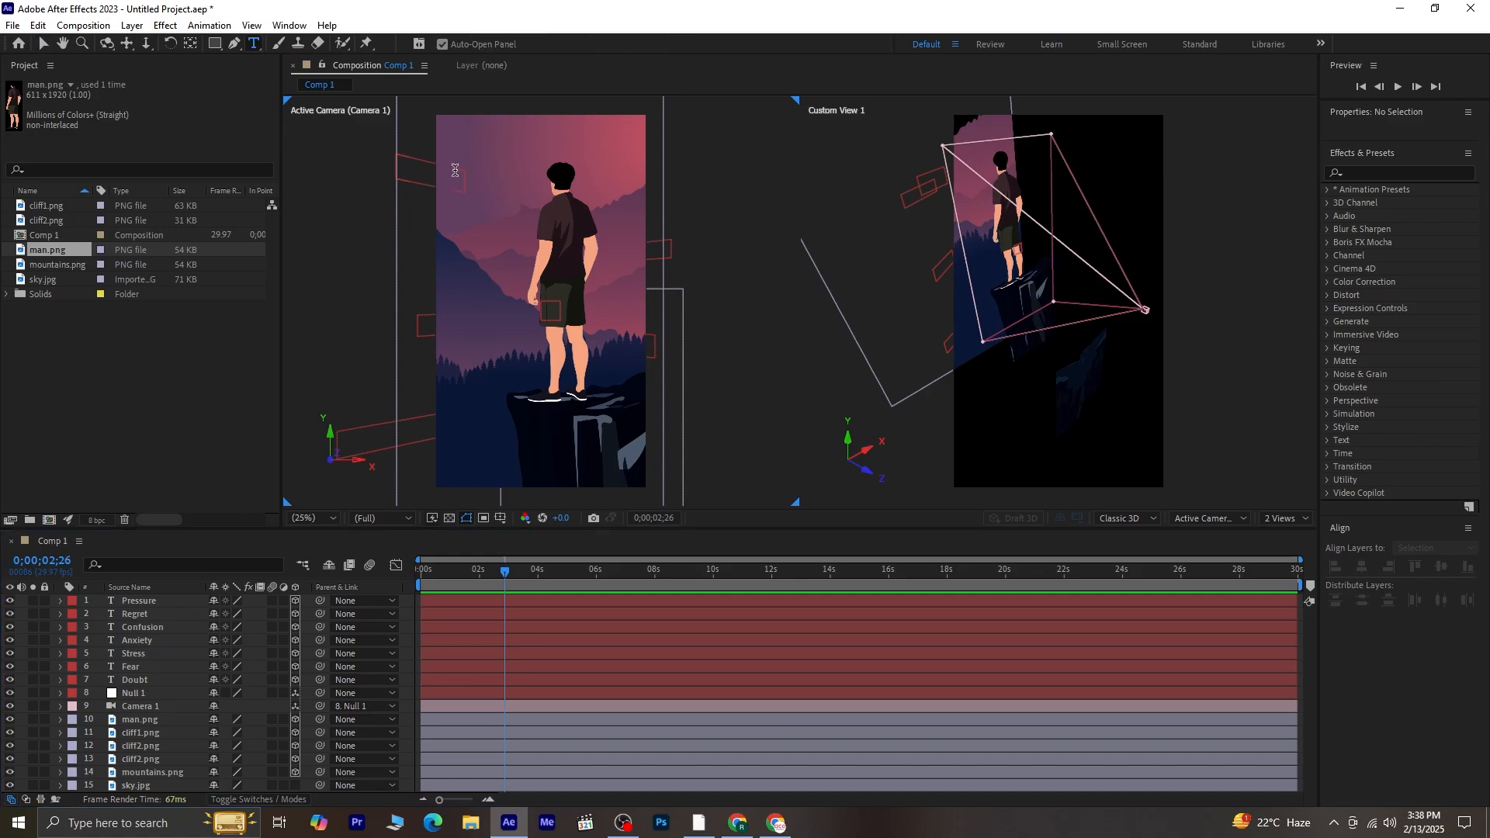
left_click(474, 187)
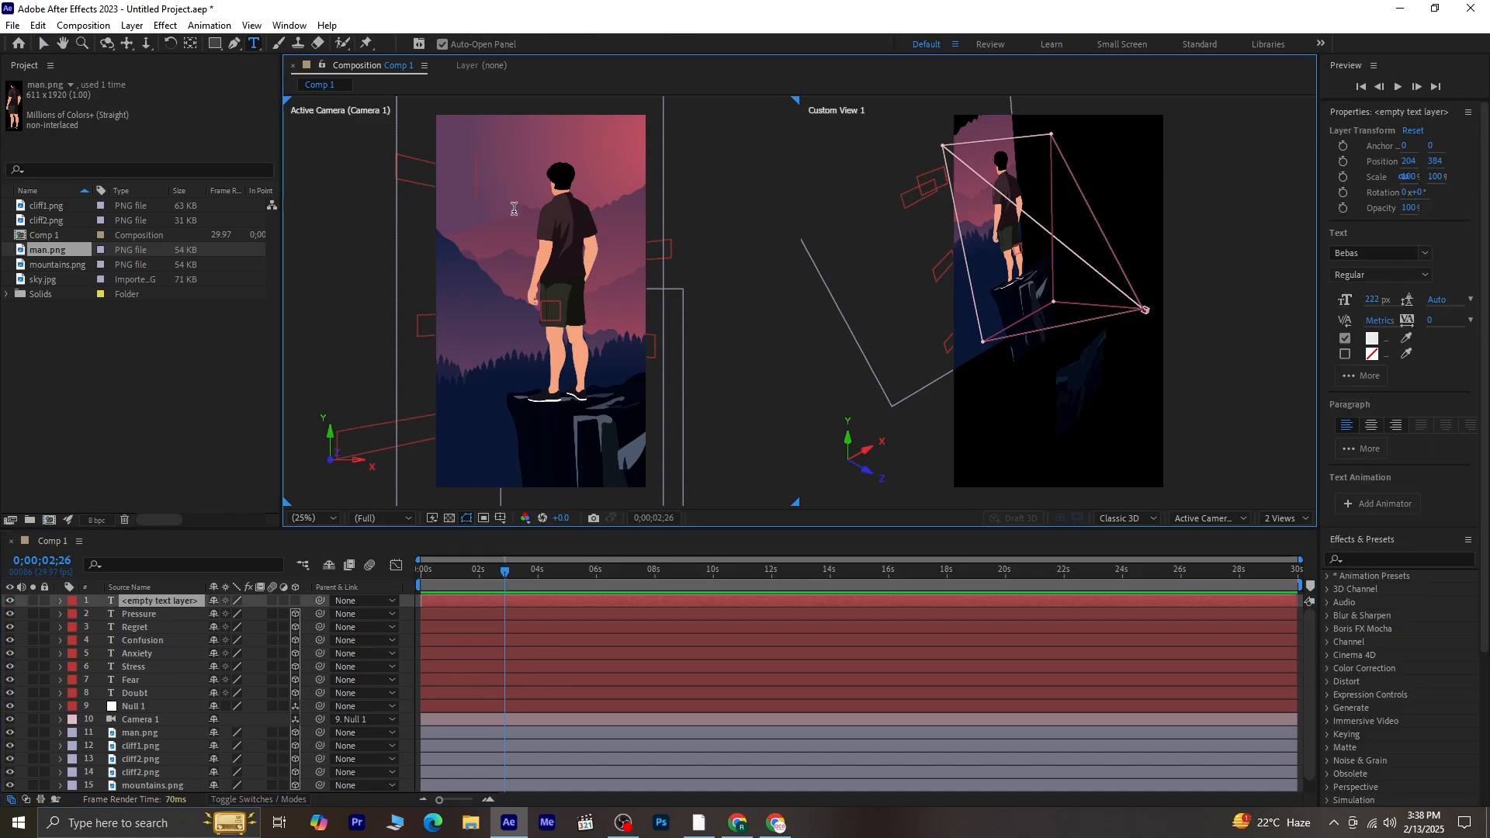
type("enough.")
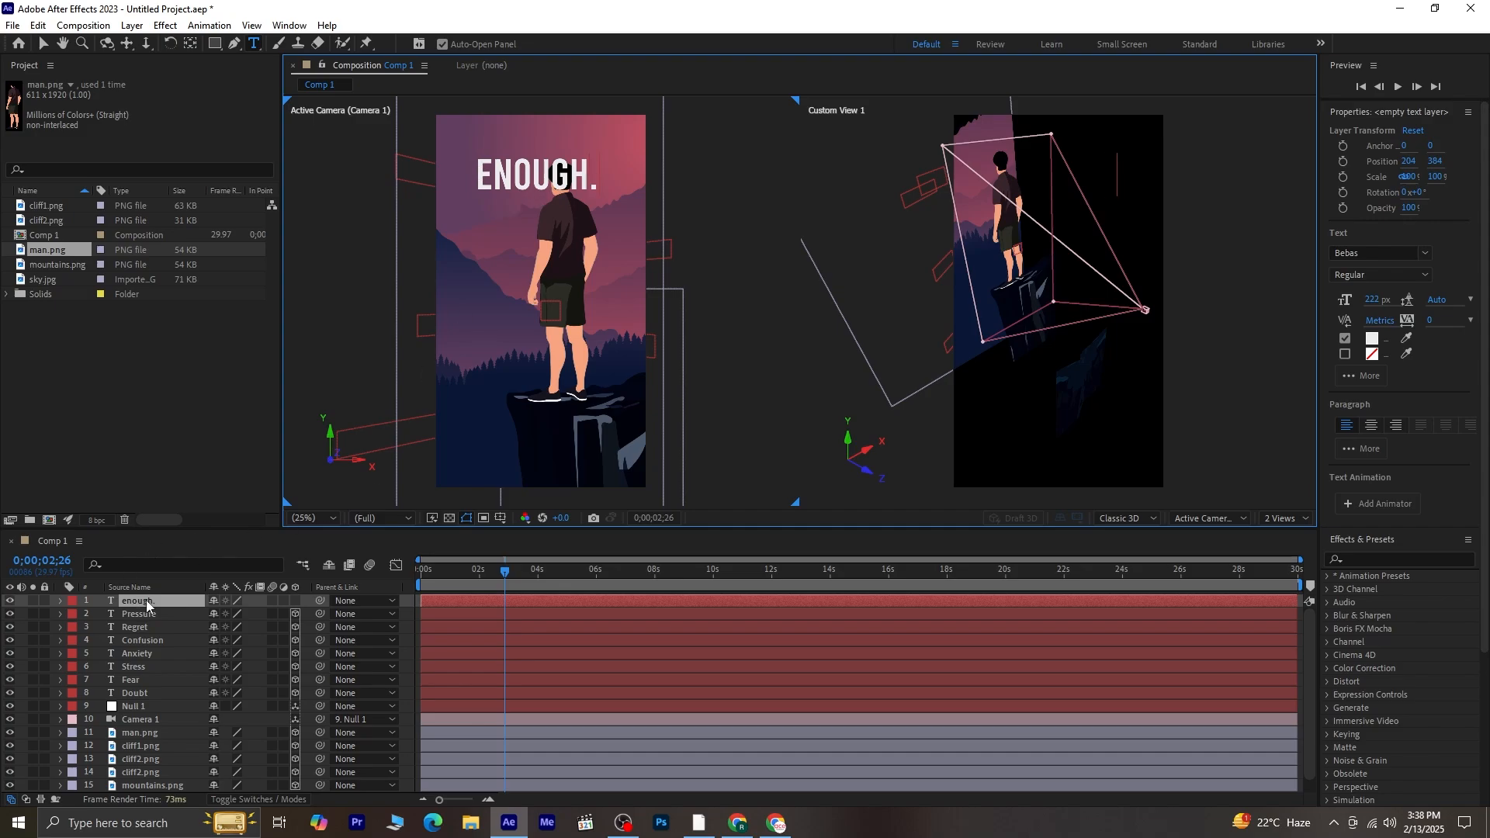
left_click(295, 600)
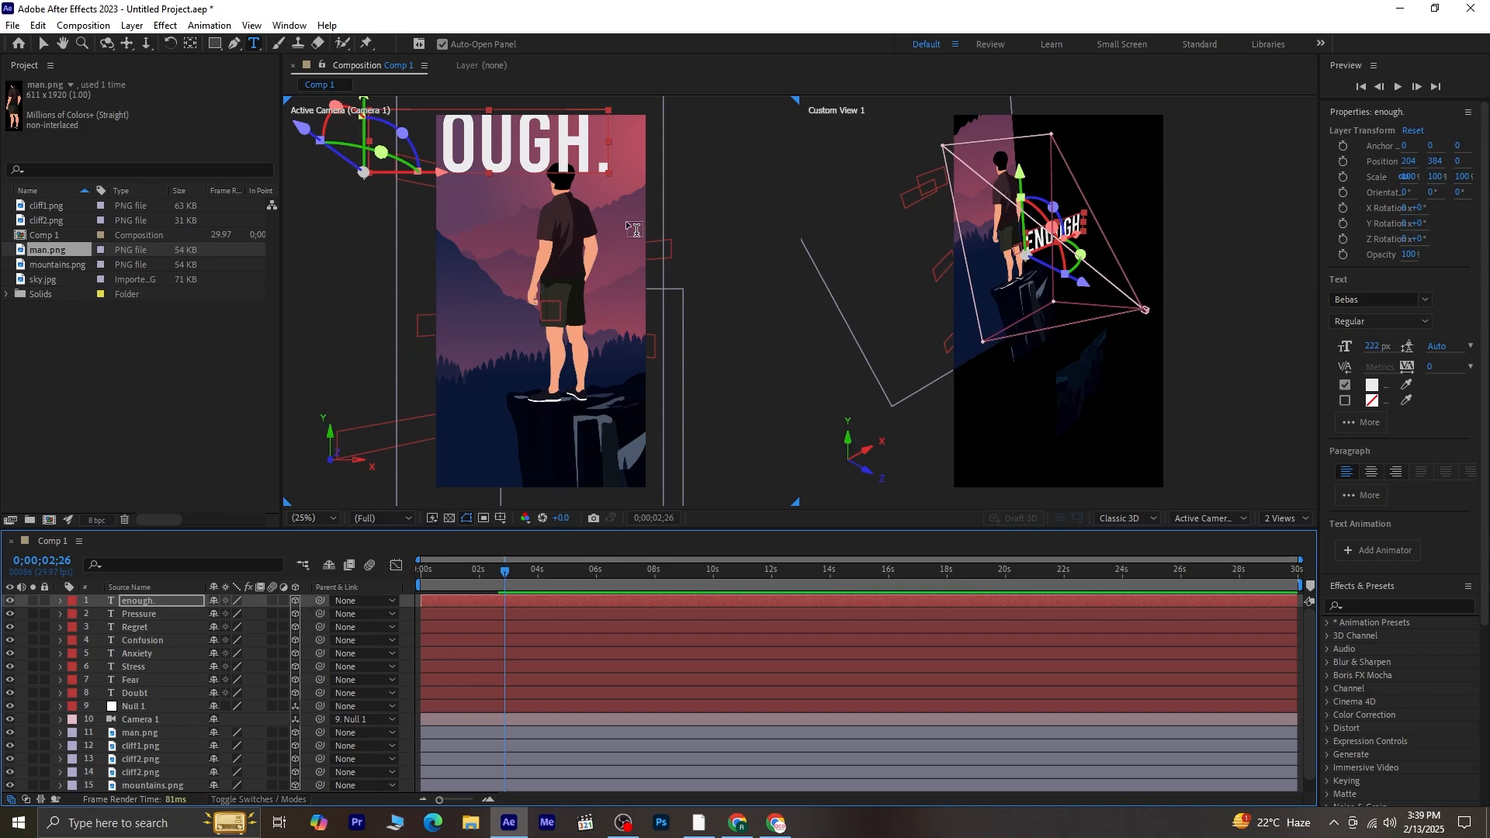
Push the "enough." text back in depth to Z about 1548 and raise it to Y about -30.8.
left_click(44, 44)
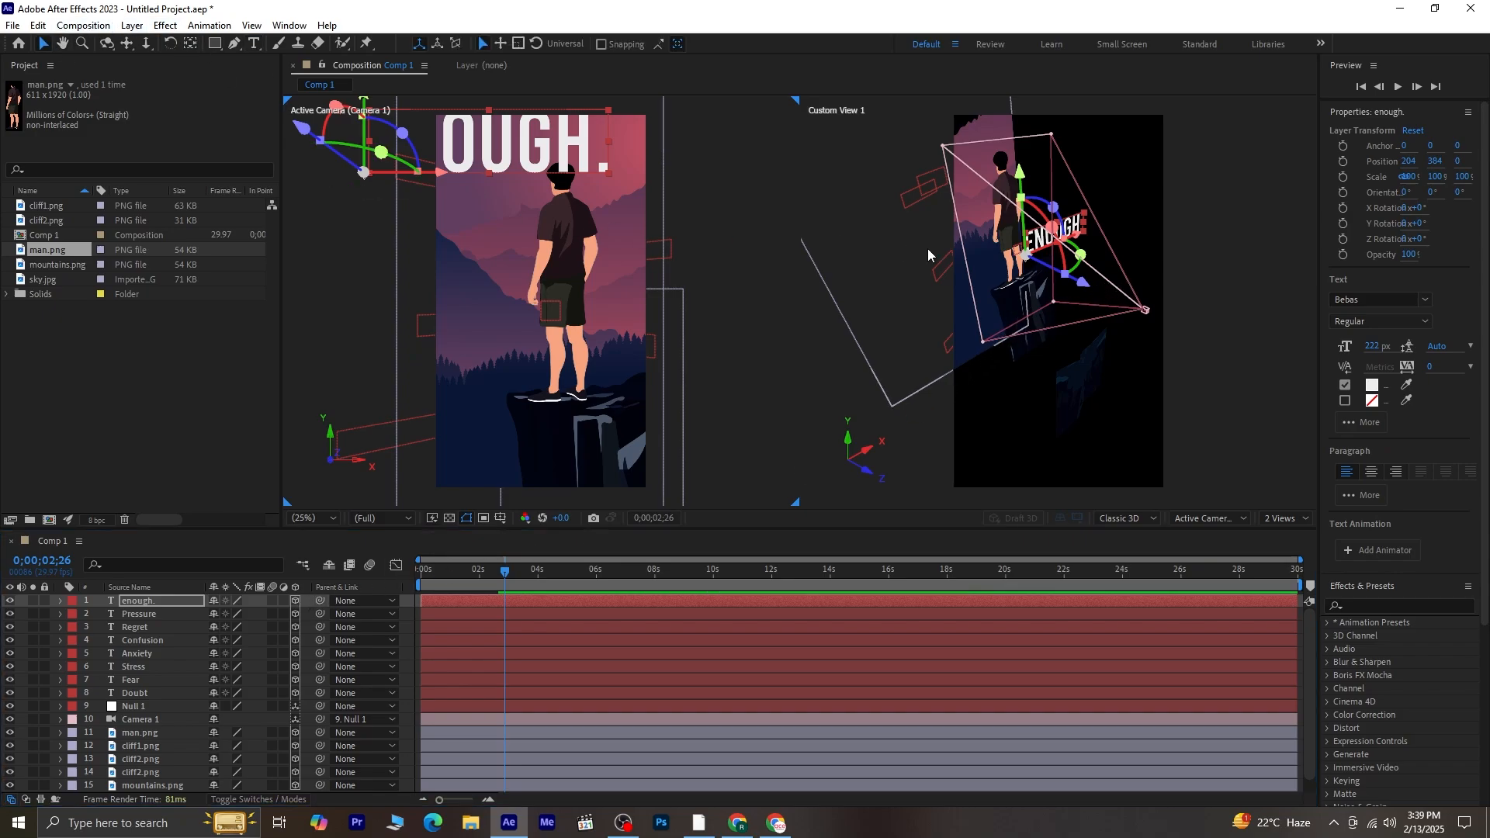
left_click_drag(1088, 291, 976, 211)
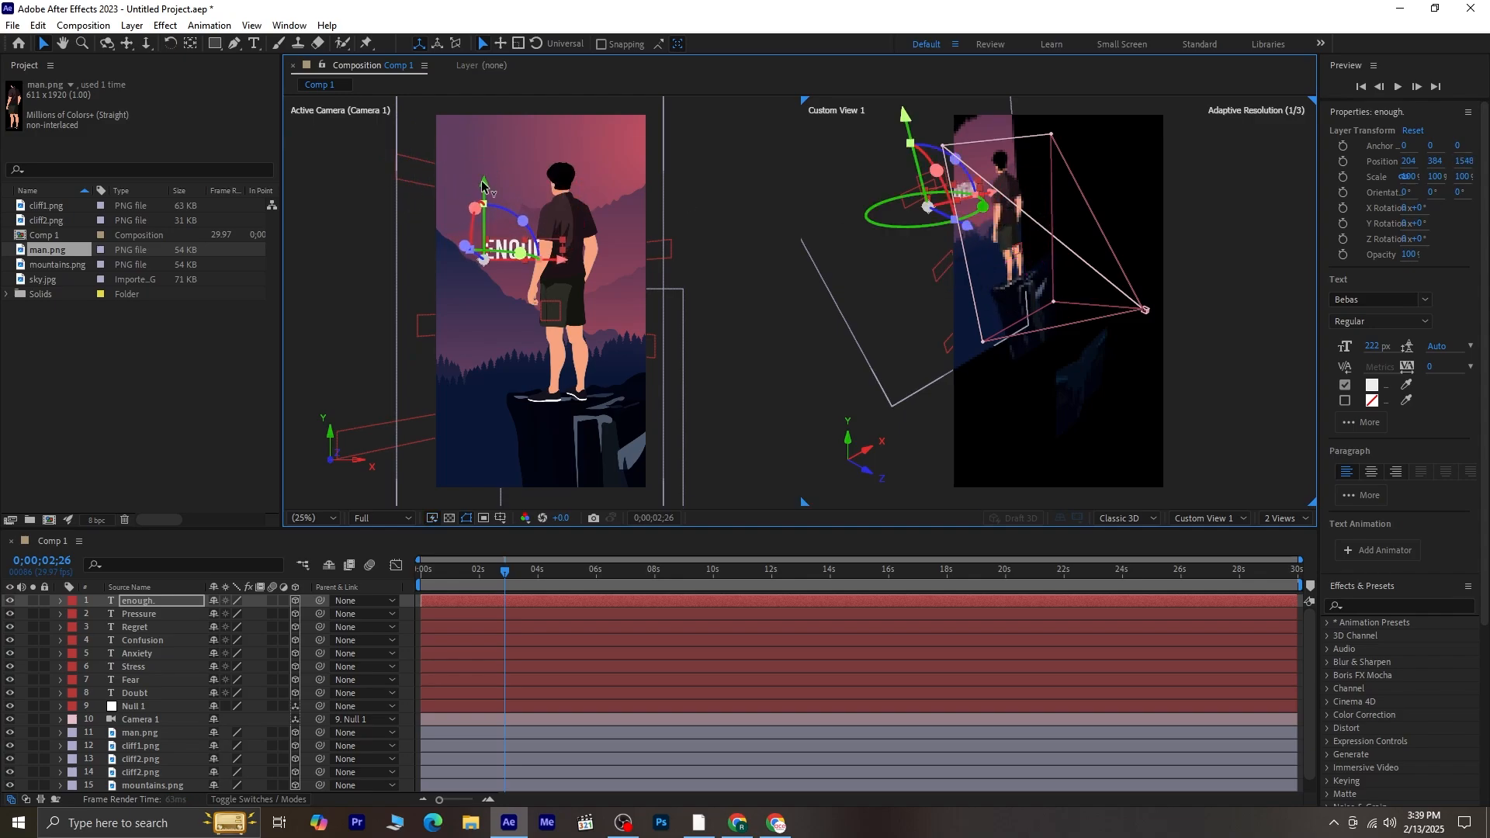
left_click_drag(482, 194, 481, 117)
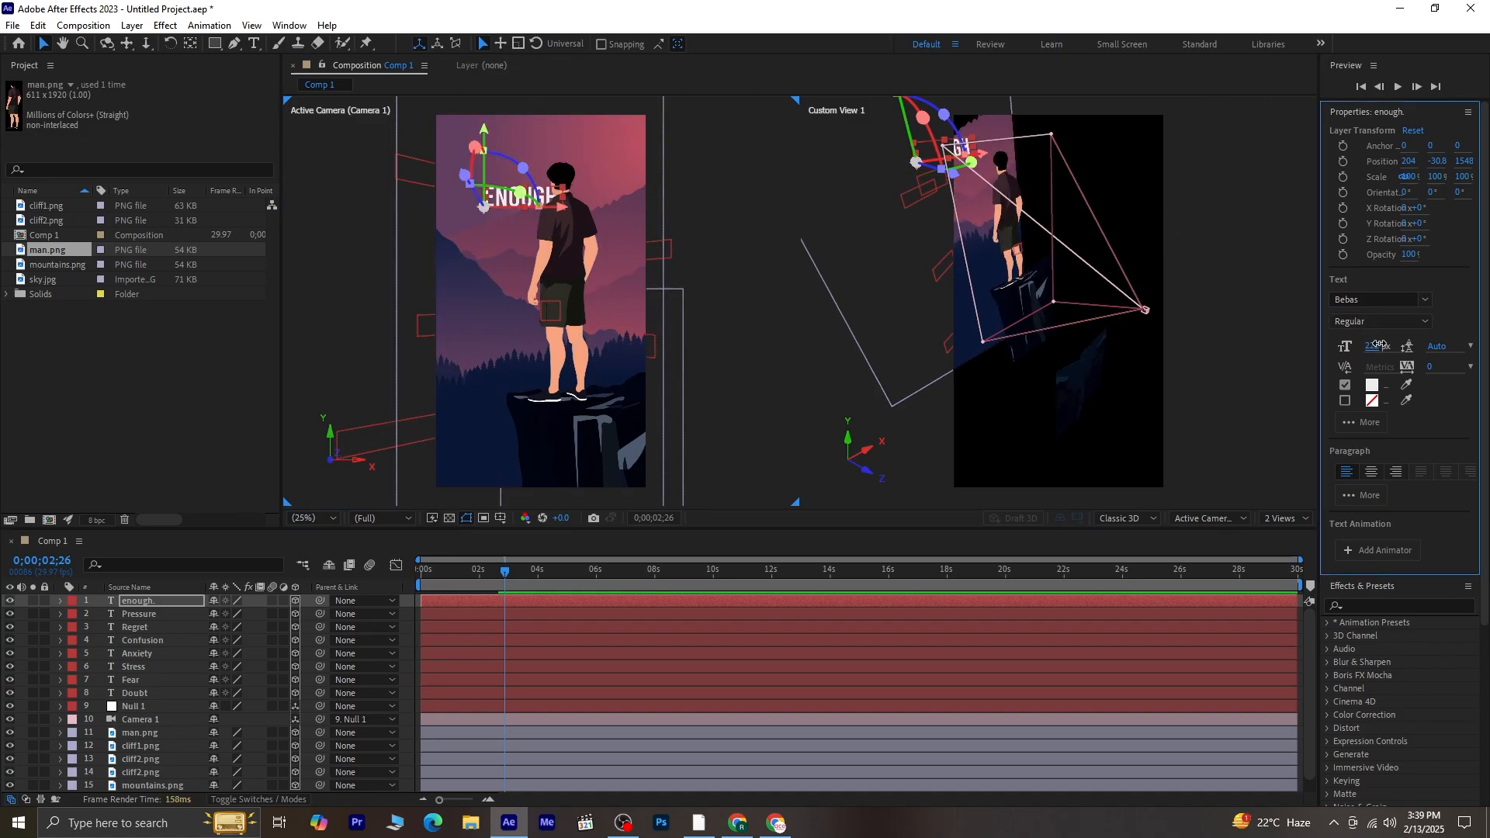
Enlarge the "enough." text to 436 px and move it to about 94.2, -250, 1548, above the man's shoulders.
left_click_drag(1372, 346, 1485, 339)
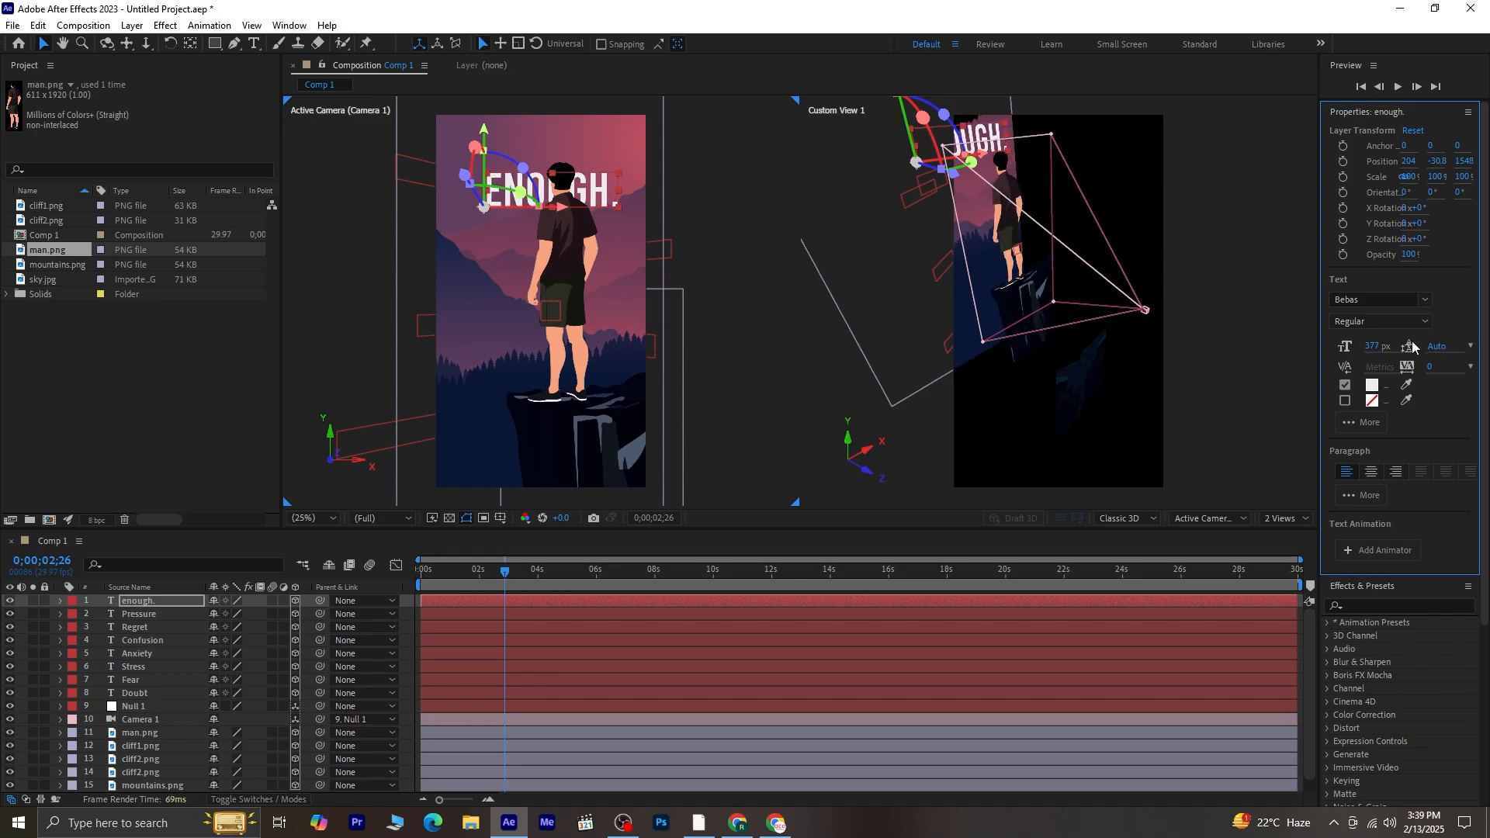
left_click_drag(1378, 347, 1442, 346)
left_click_drag(562, 208, 551, 209)
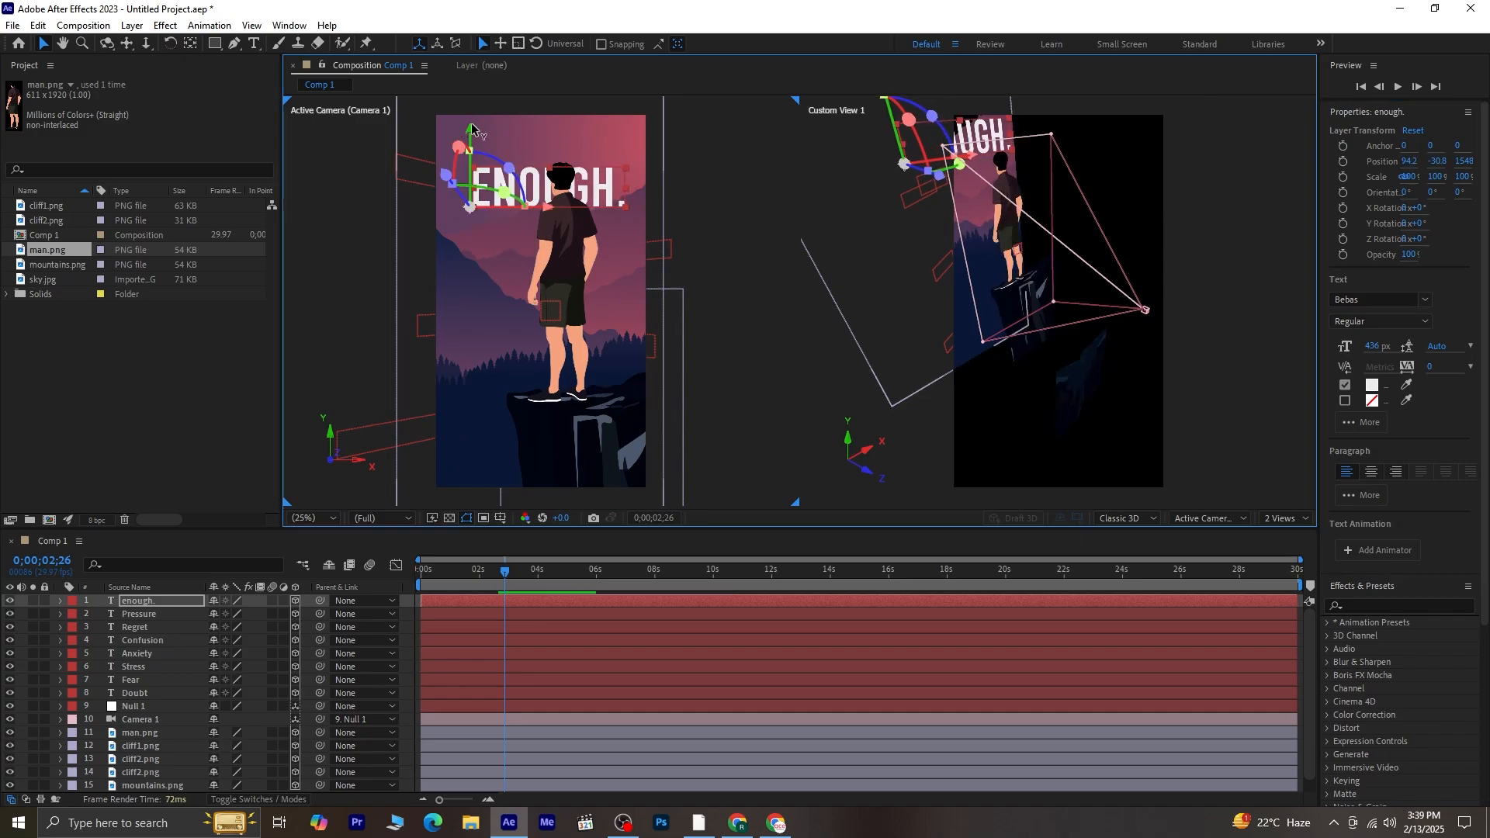
left_click_drag(468, 128, 471, 99)
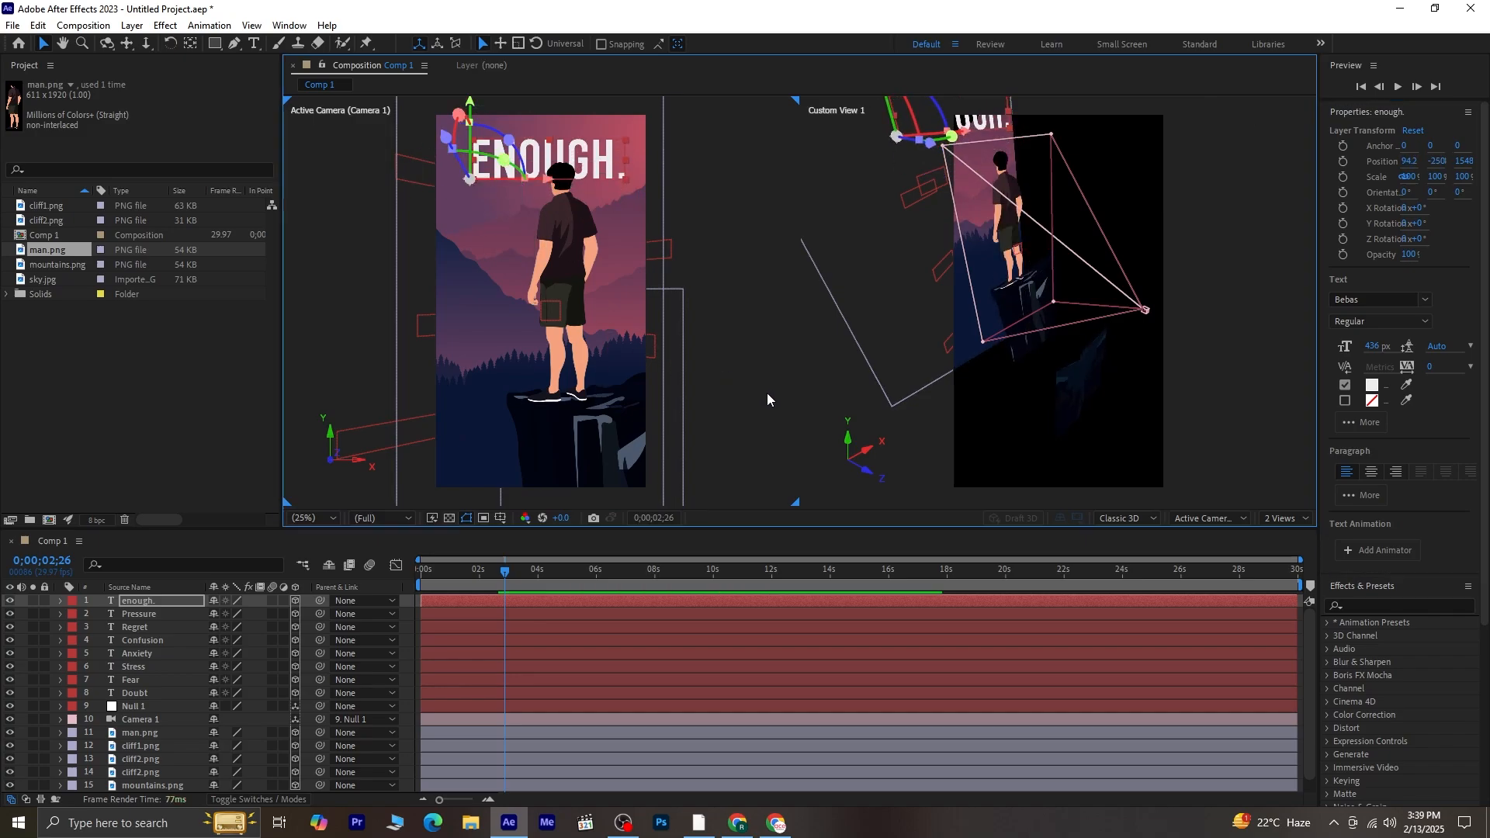
Start the "enough." layer at 0;00;02;25 and keyframe its Opacity to fade in from 0% to 100% over 20 frames.
left_click_drag(421, 600, 476, 614)
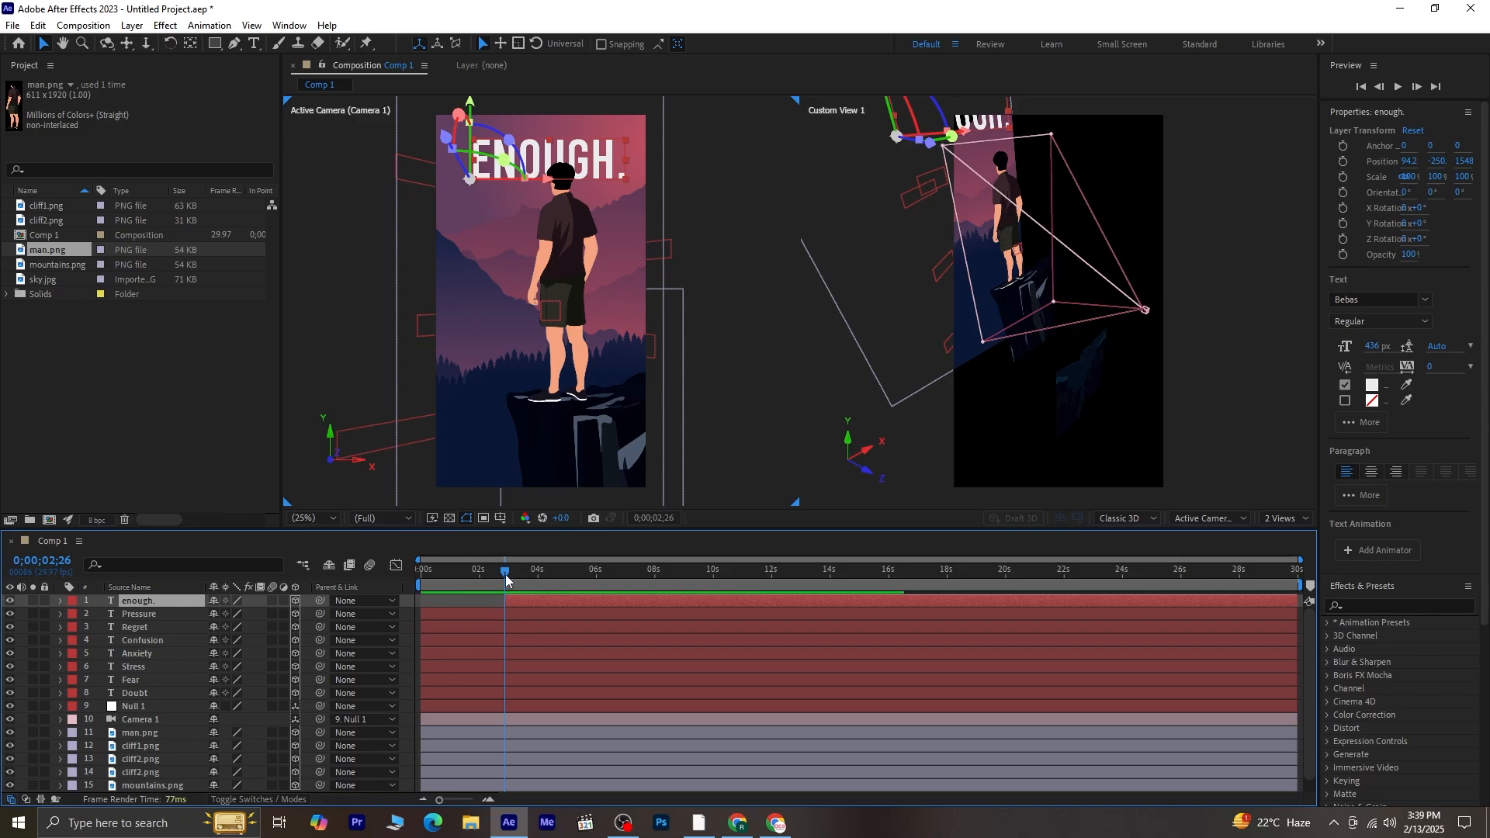
left_click(737, 402)
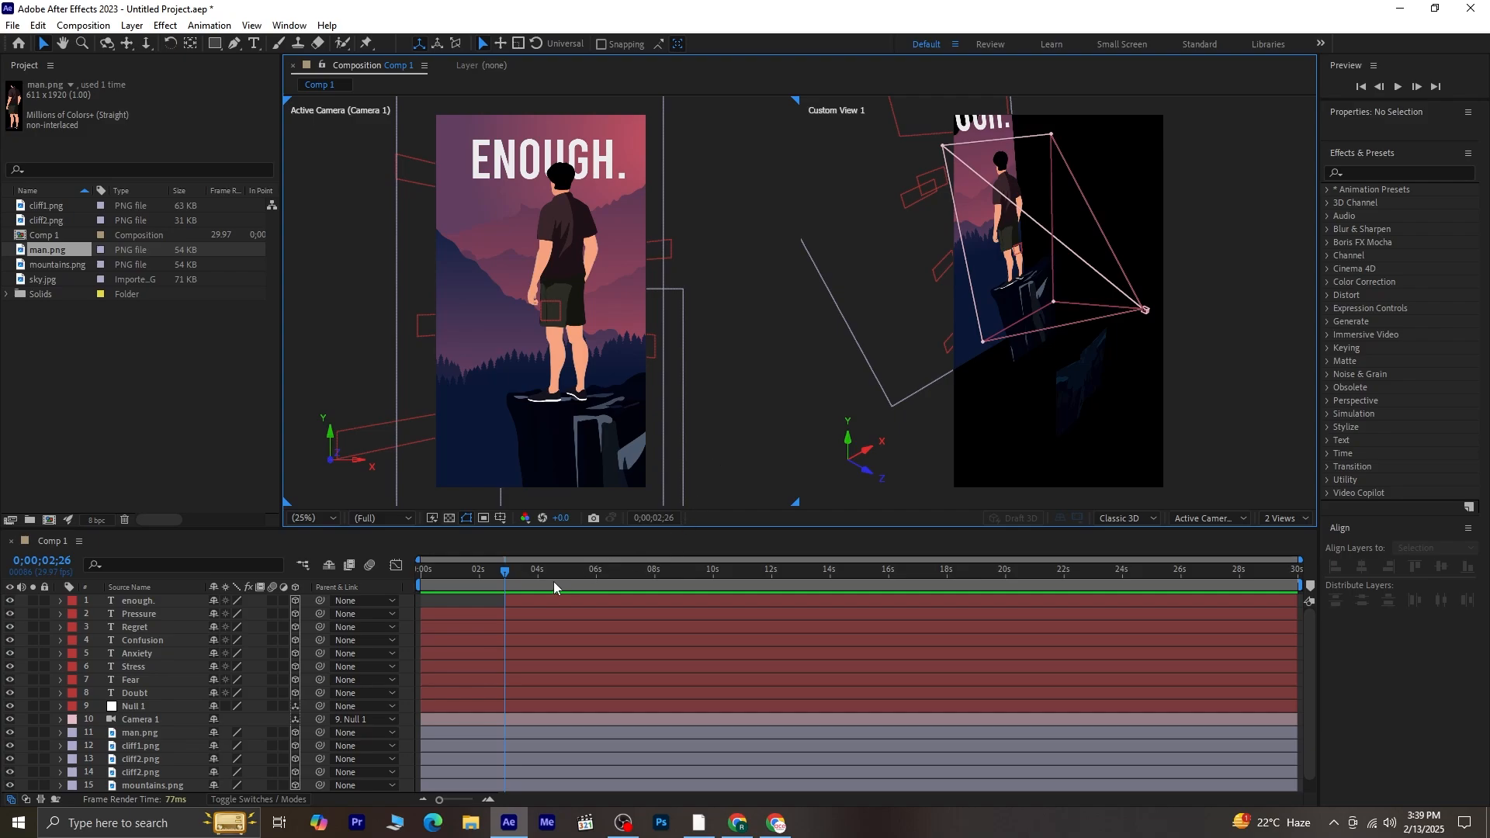
left_click(536, 598)
key("t")
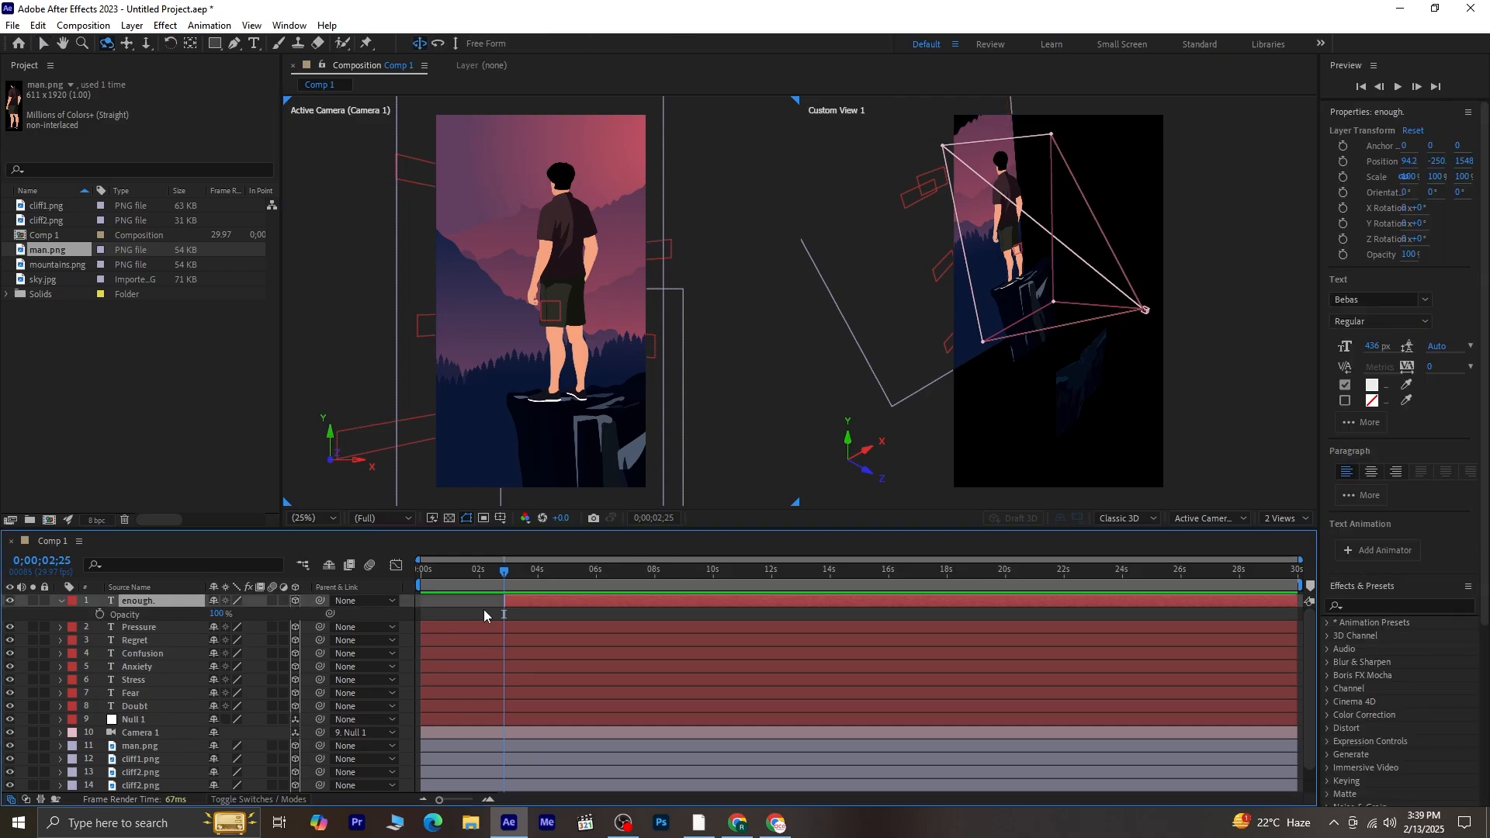
left_click(100, 613)
key("shift+Page_Down")
key("shift+Page_Down")
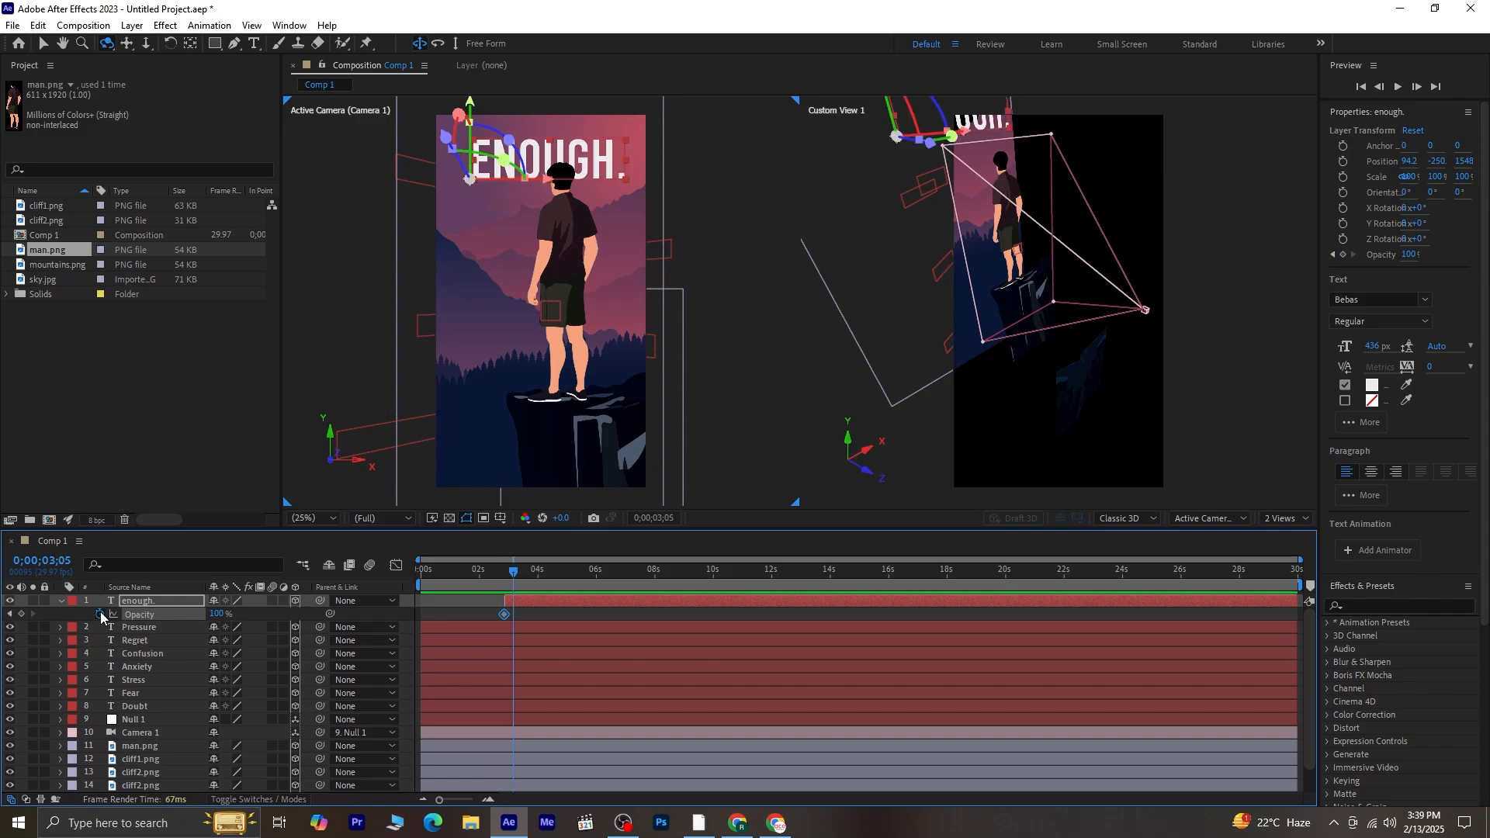
left_click(21, 613)
left_click(10, 613)
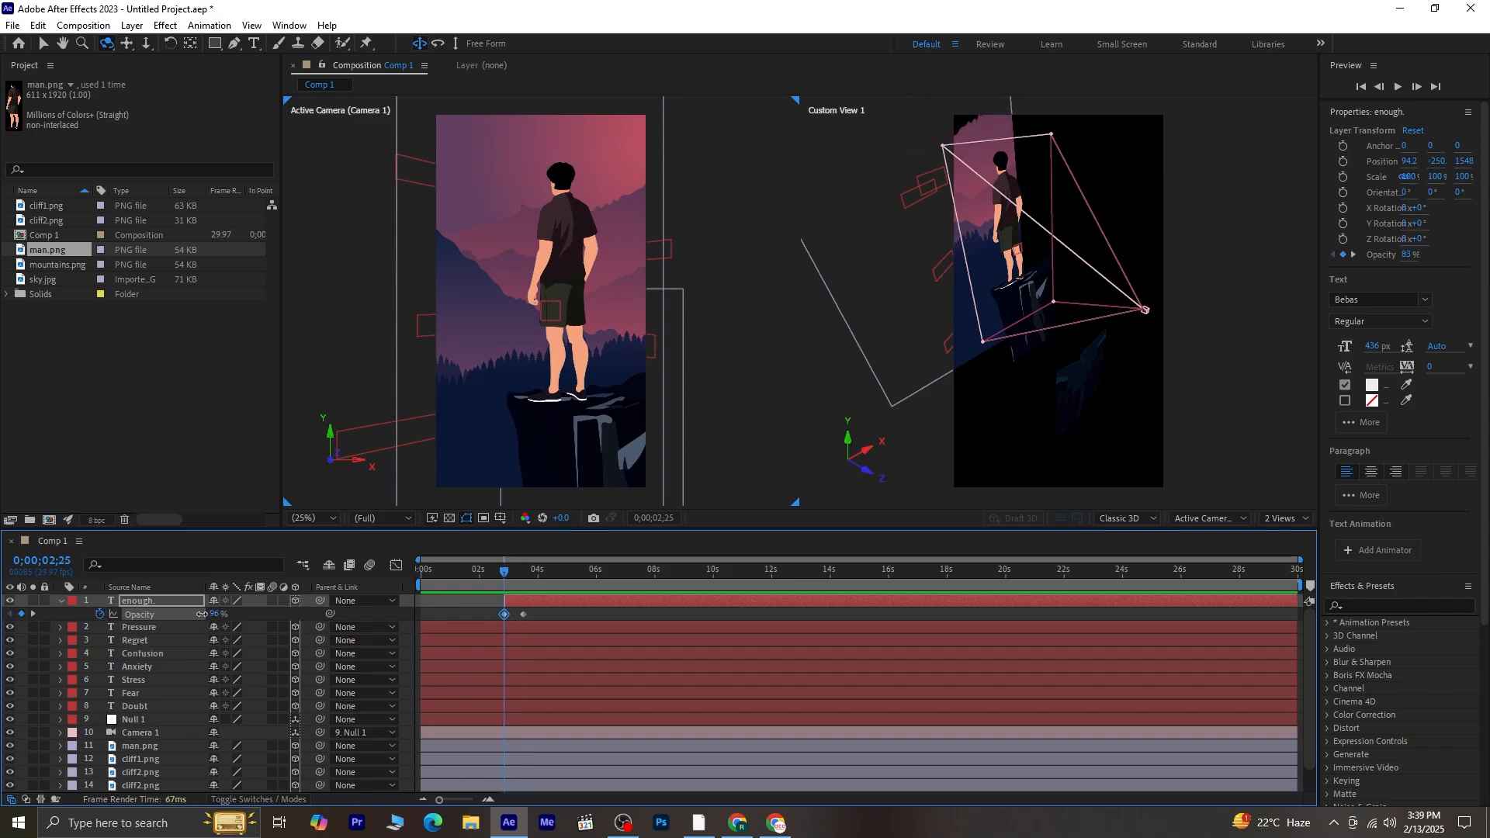
Duplicate the "enough." layer, start the copy at 0;00;05;11 and trim the original to end at that time.
key("space")
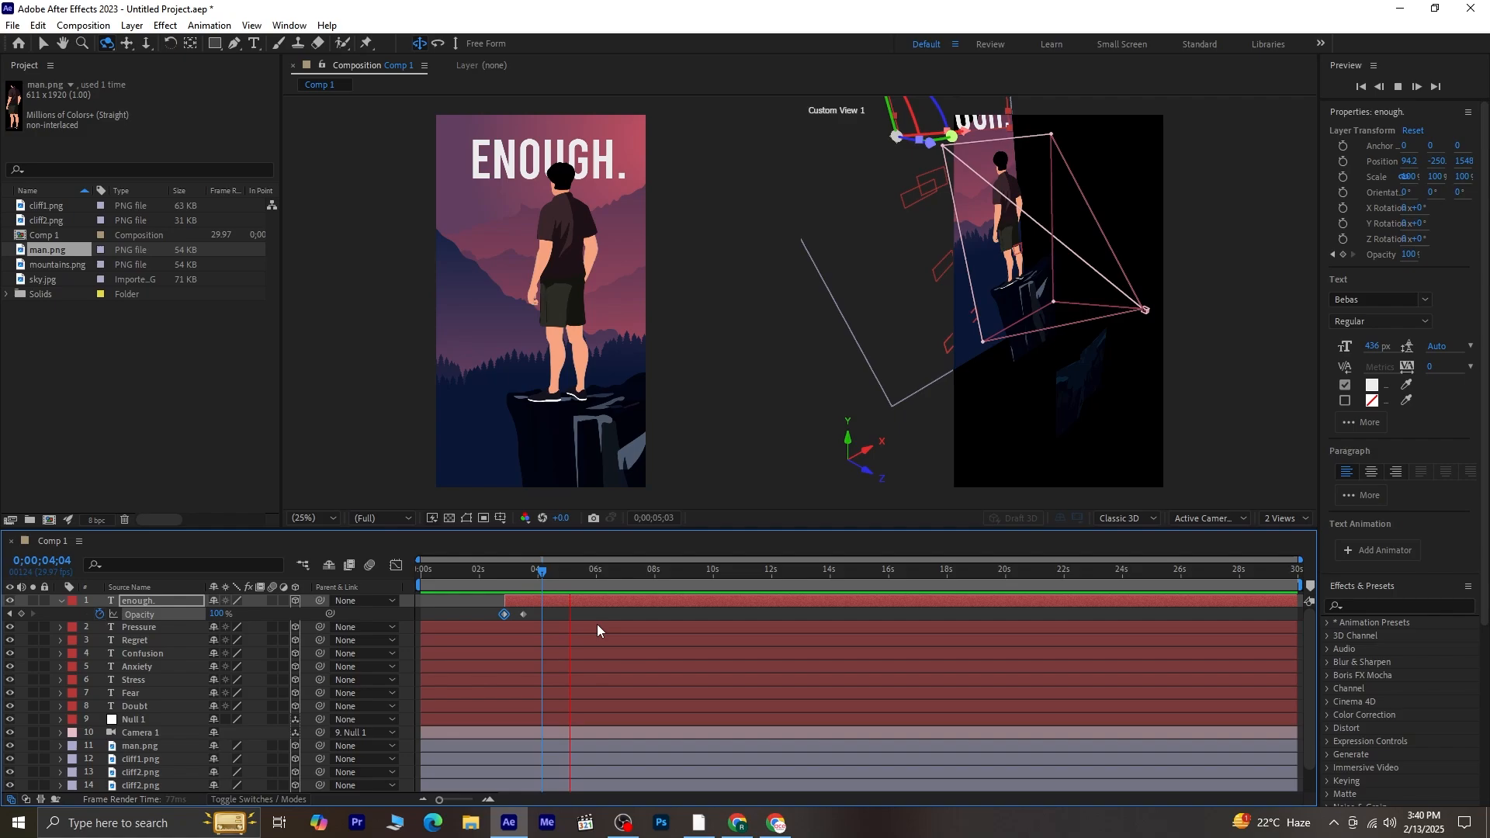
key("space")
left_click(593, 602)
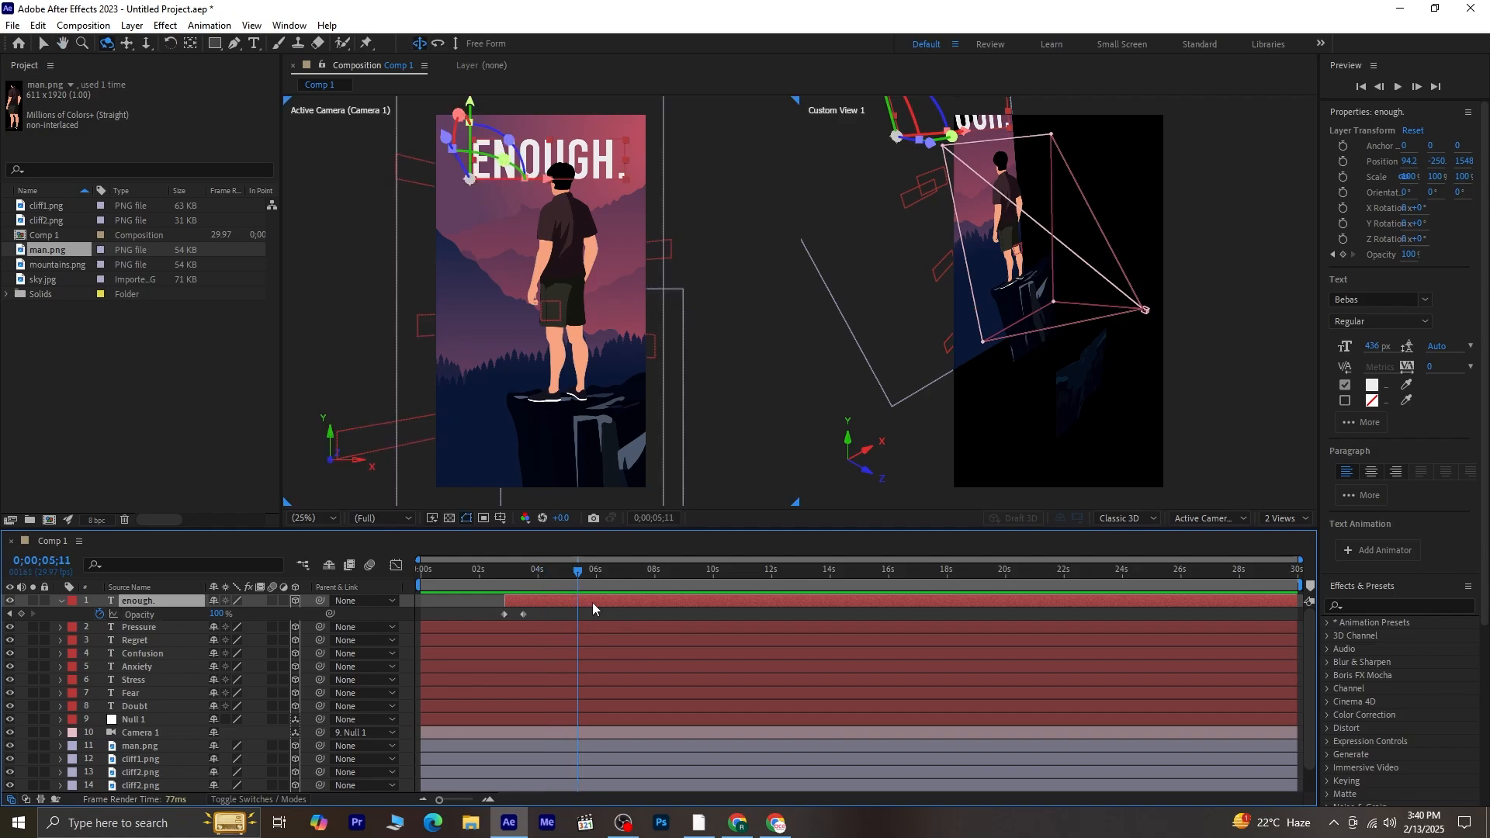
key("ctrl+d")
left_click_drag(594, 601, 668, 602)
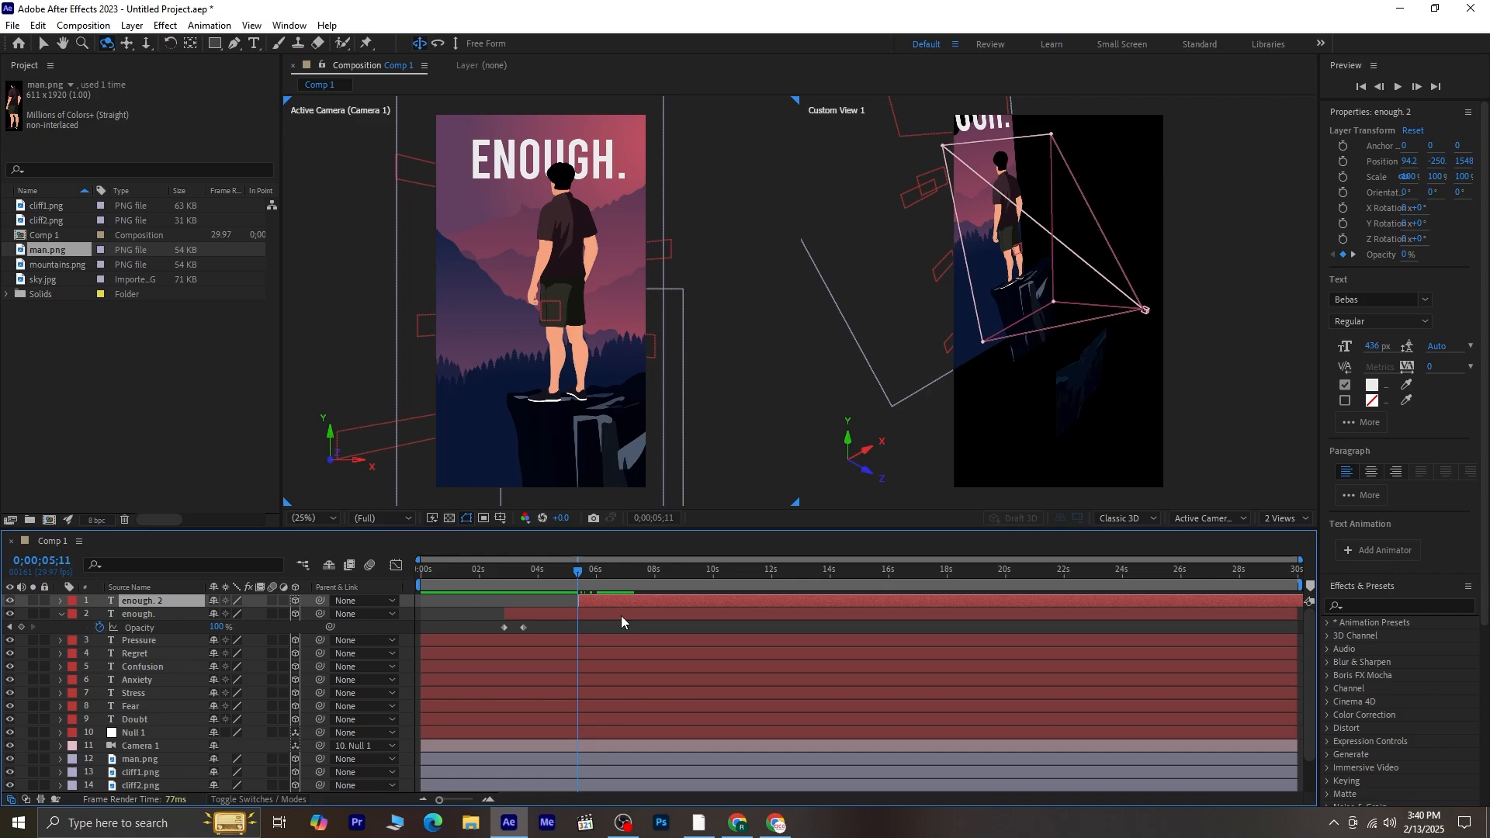
left_click(621, 616)
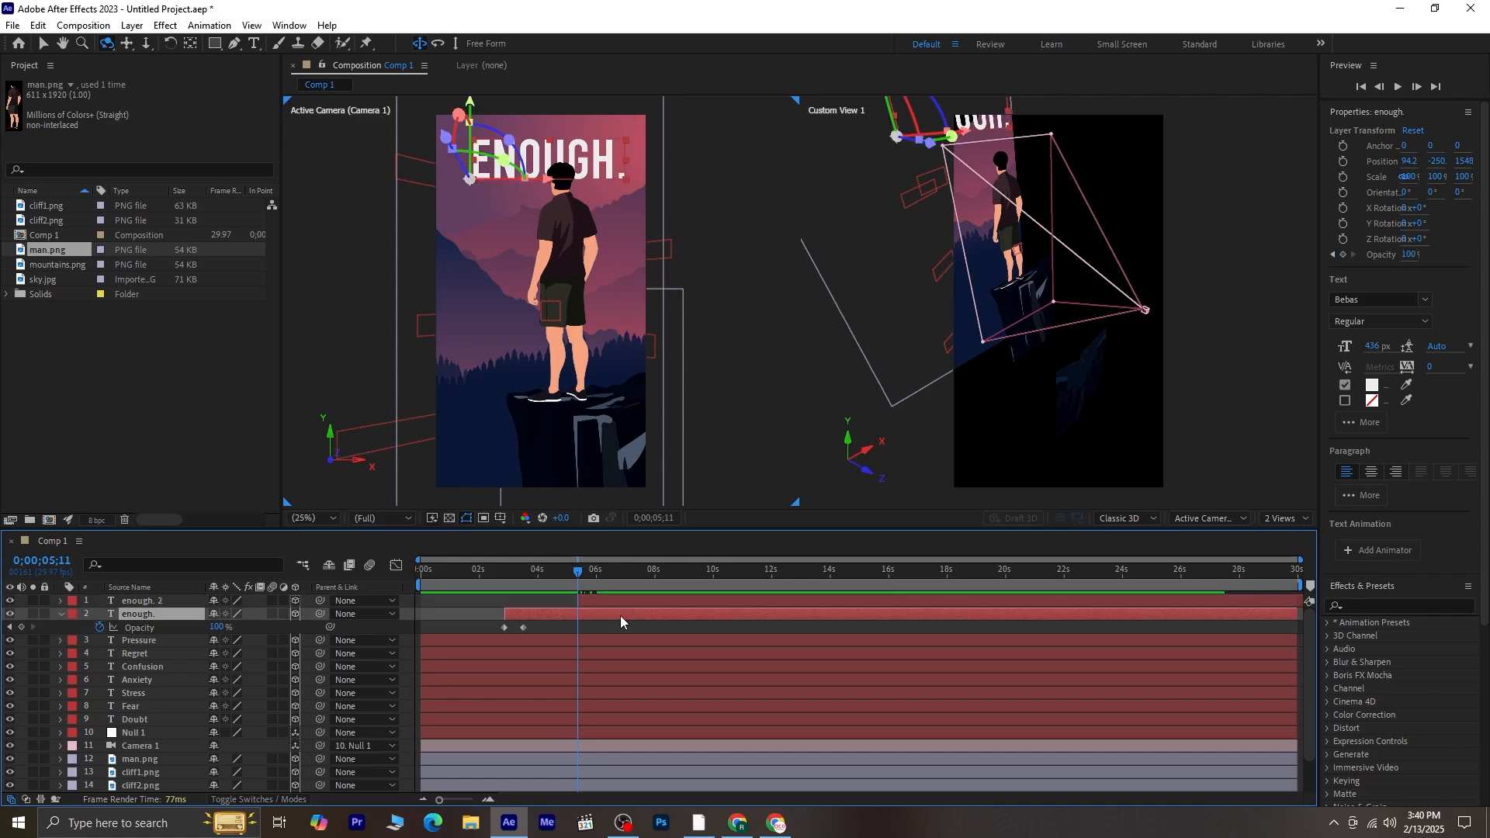
key("alt+bracketright")
left_click(624, 602)
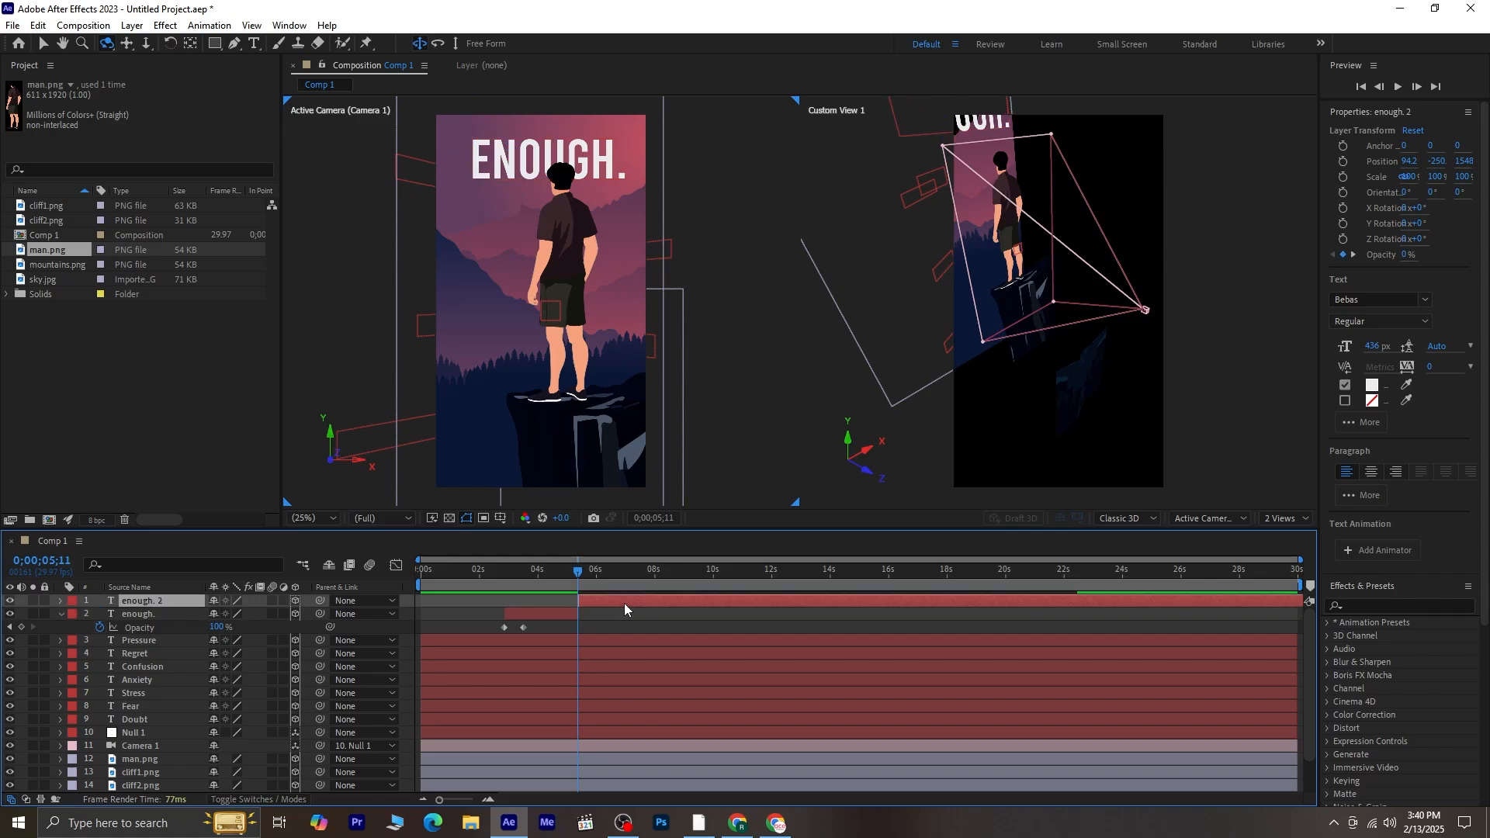
Replace the "ENOUGH." text in the camera view with "Clear your mind".
key("v")
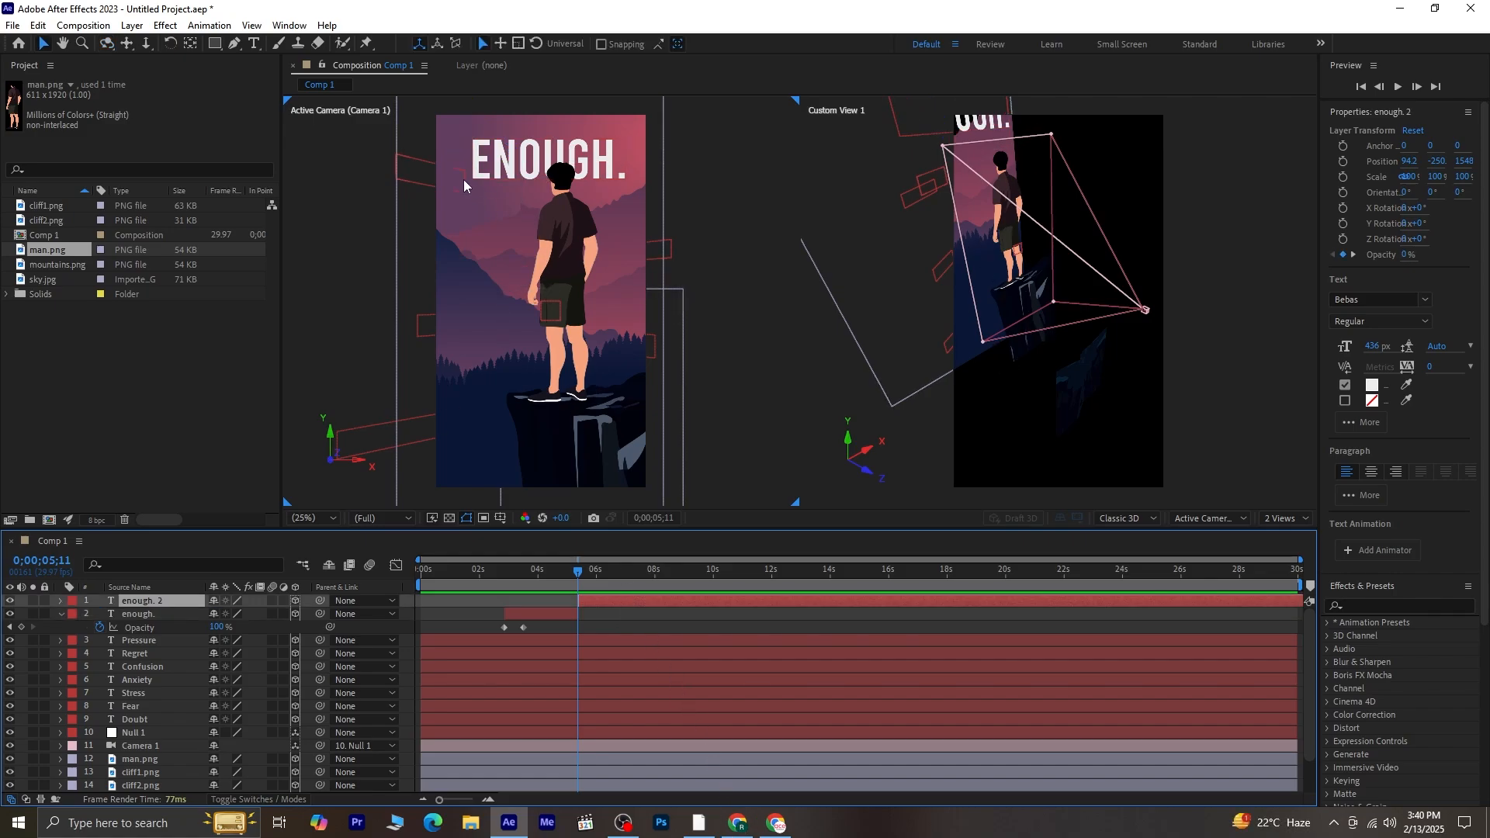
left_click(253, 44)
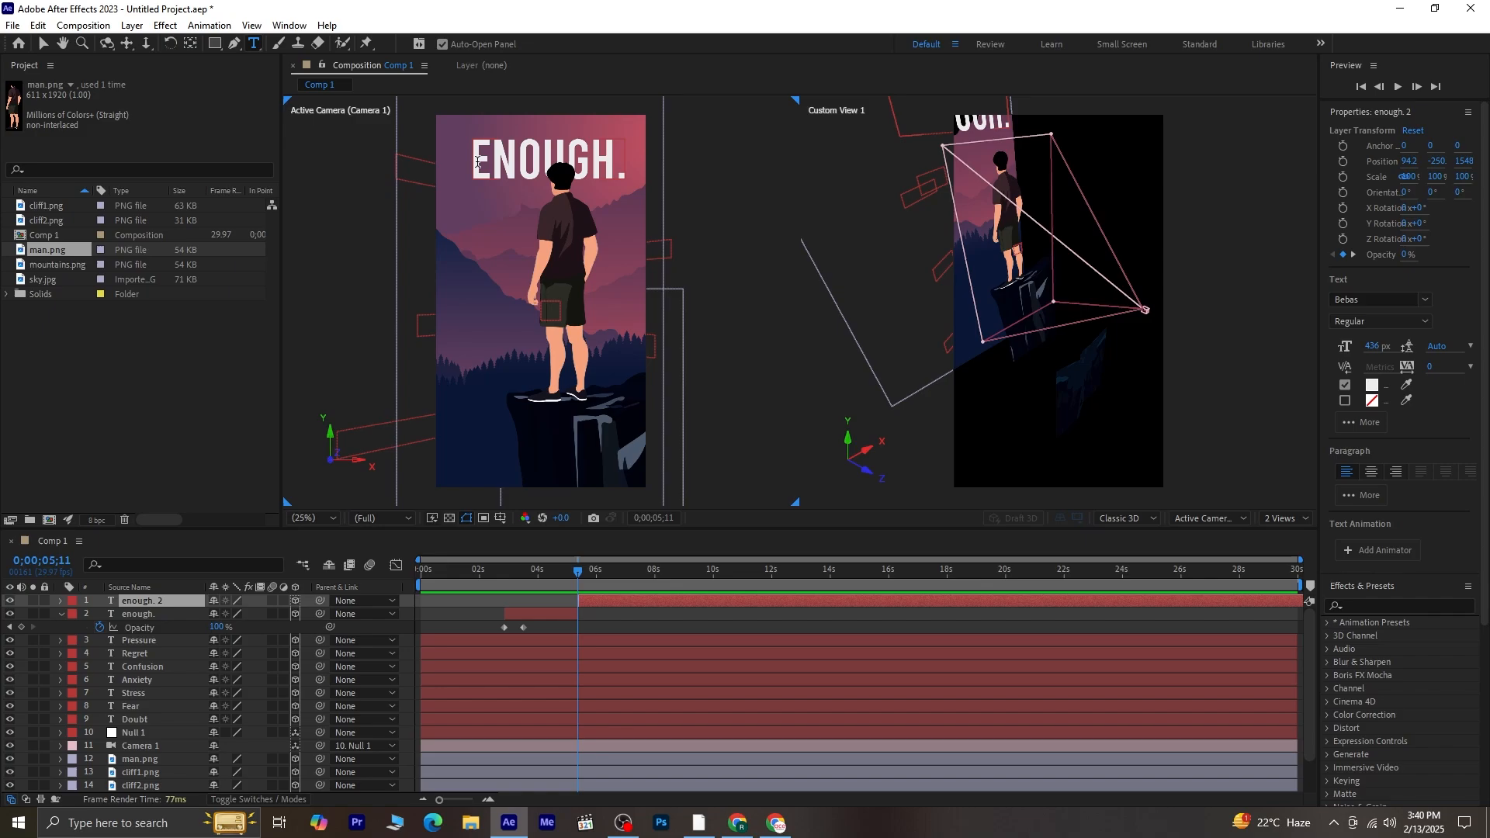
left_click_drag(477, 162, 622, 166)
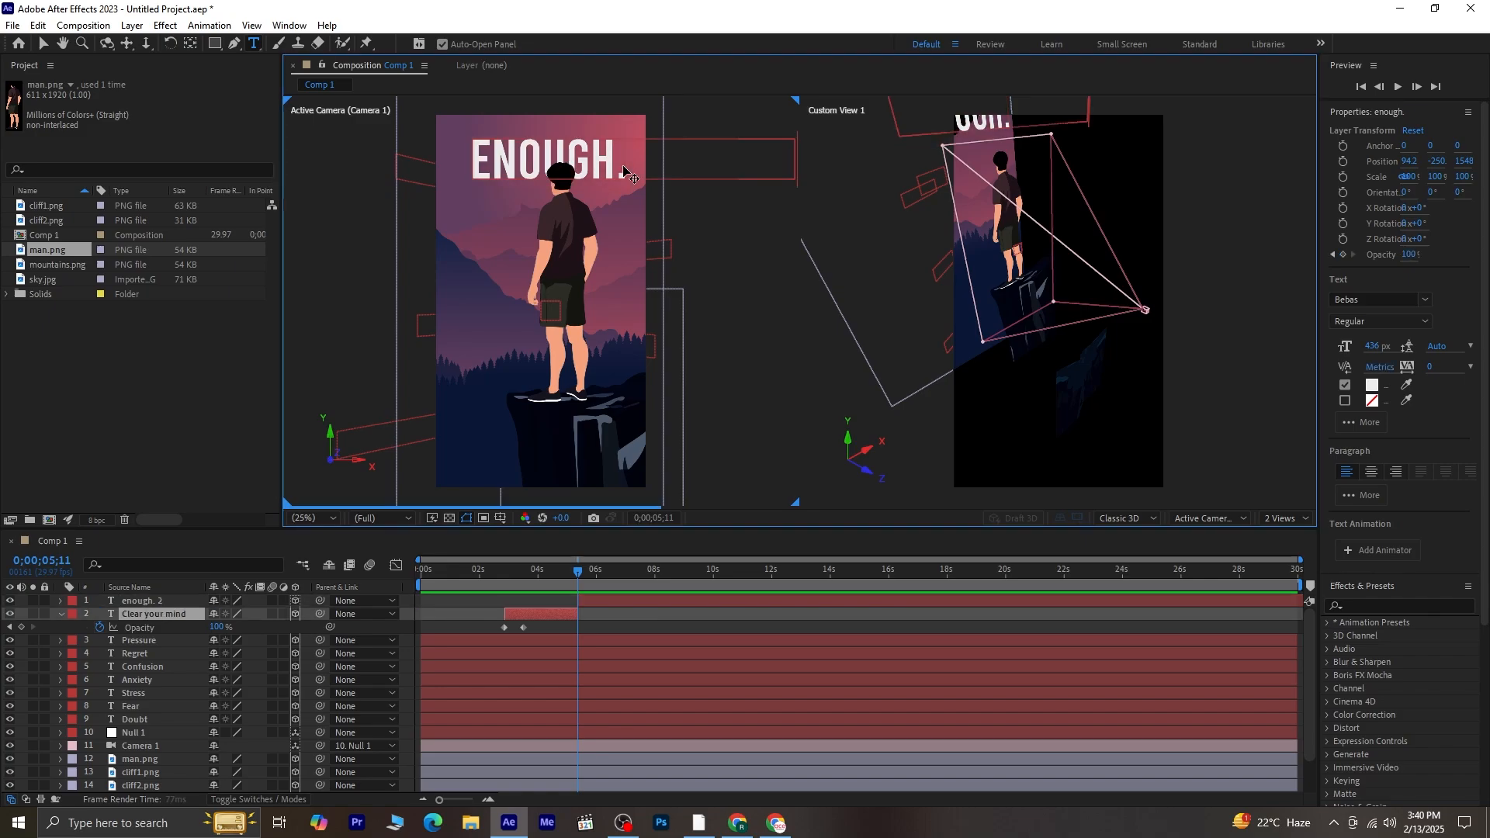
type("Clear your mind")
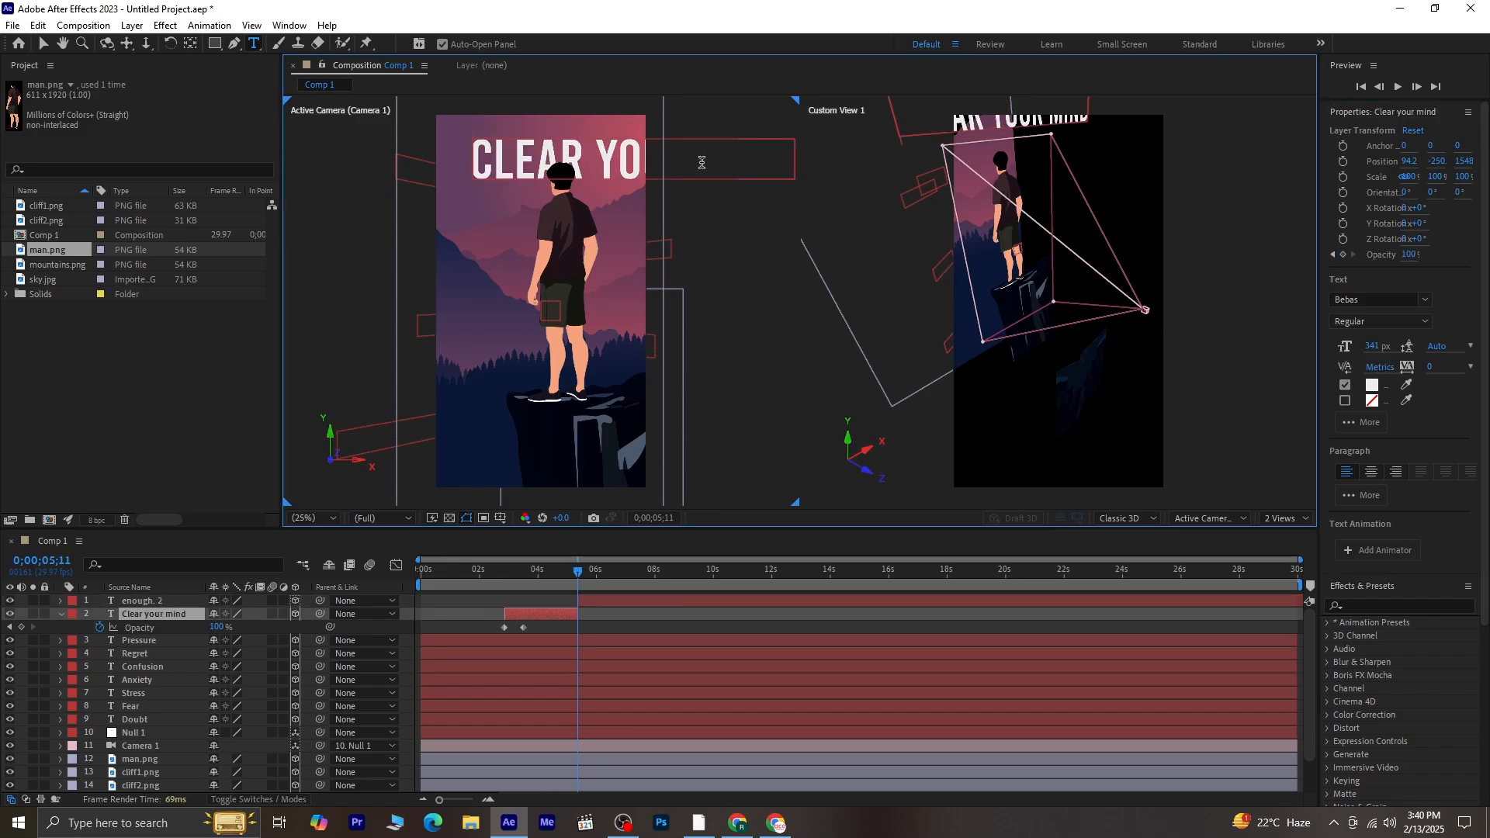
Reduce "Clear your mind" to about 258 px and shift it so the whole line fits across the sky behind the man's head.
left_click(1271, 342)
left_click_drag(1377, 347, 1276, 375)
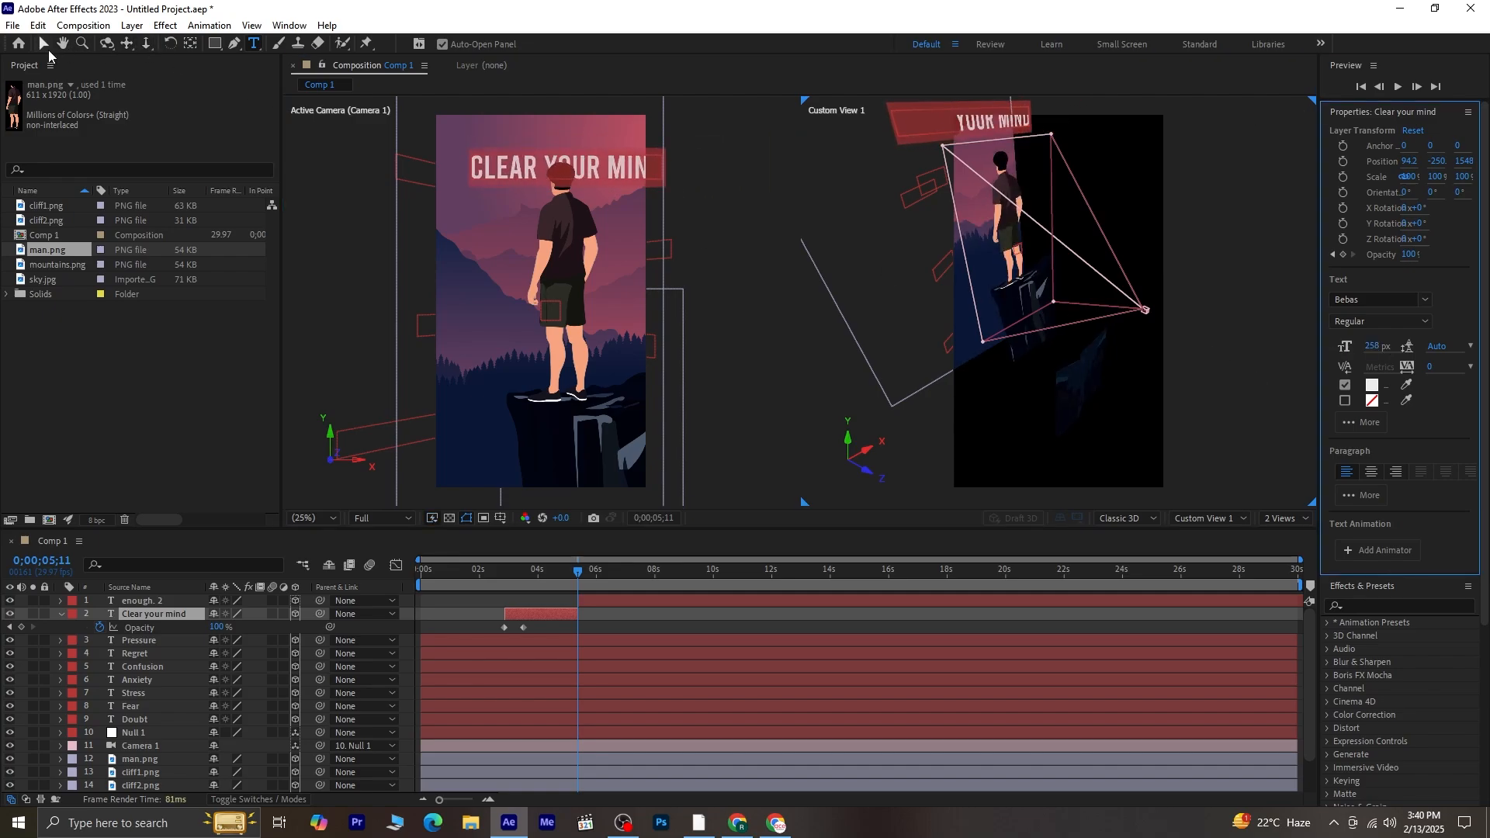
left_click(44, 44)
left_click_drag(524, 176, 499, 172)
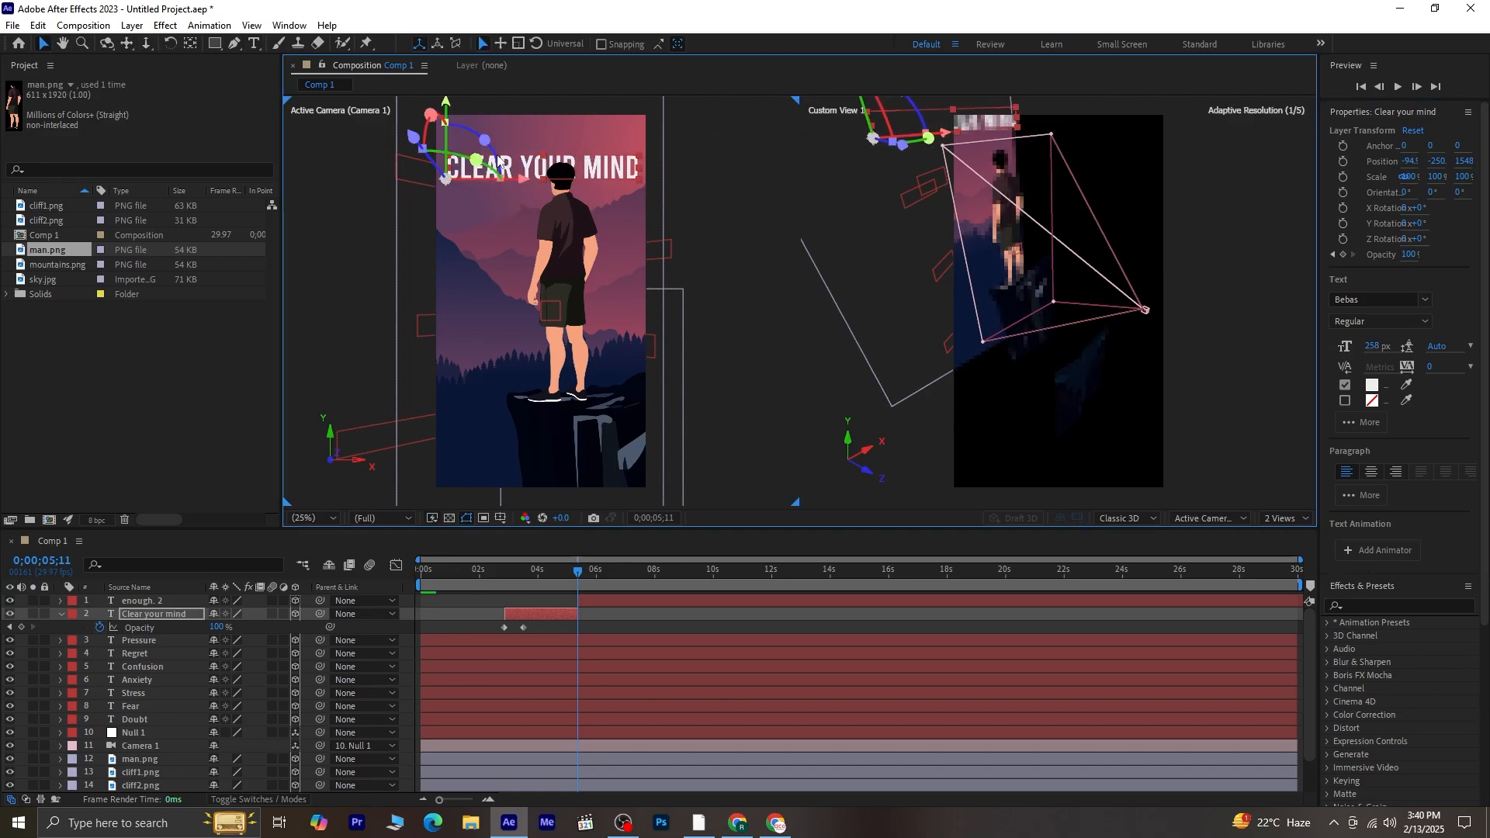
left_click_drag(447, 103, 447, 99)
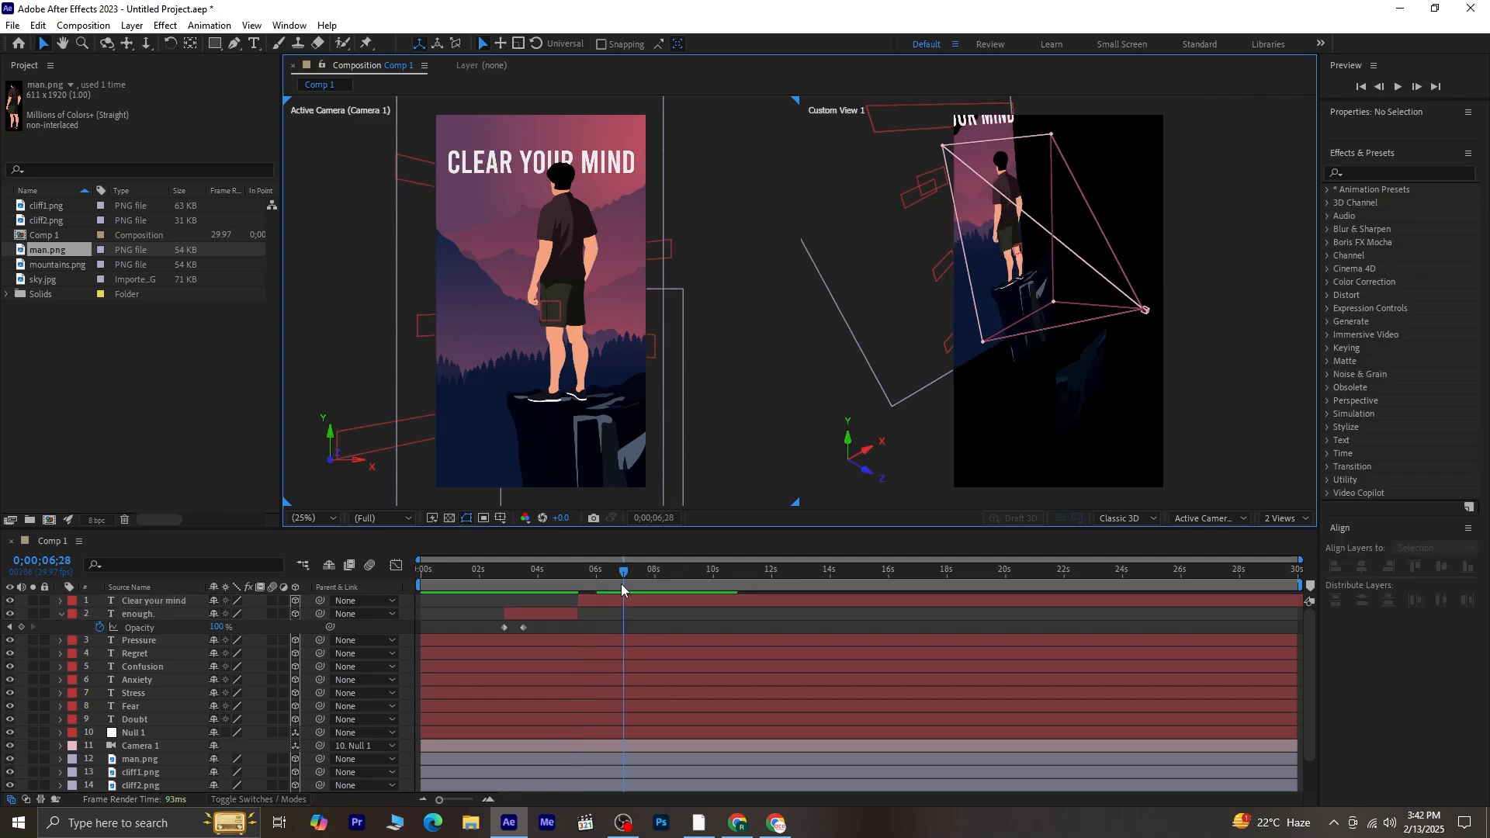
Preview the animation from the start to check the change from "enough." to "Clear your mind".
left_click_drag(598, 576, 54, 607)
key("space")
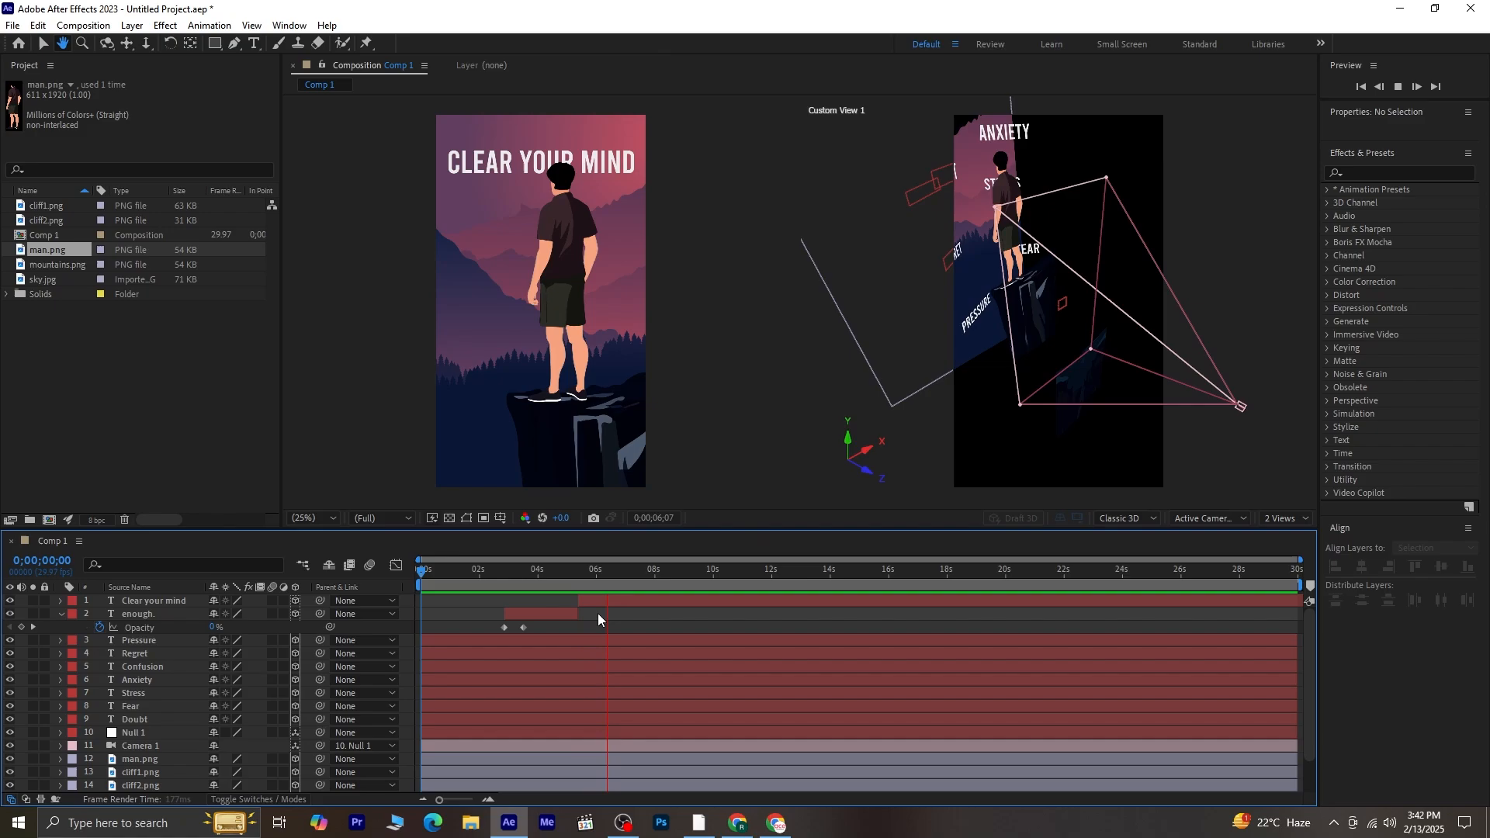
key("space")
Trim the end of "enough." to just before 5 seconds, start "Clear your mind" at that point, and preview from the start.
left_click_drag(578, 613, 560, 621)
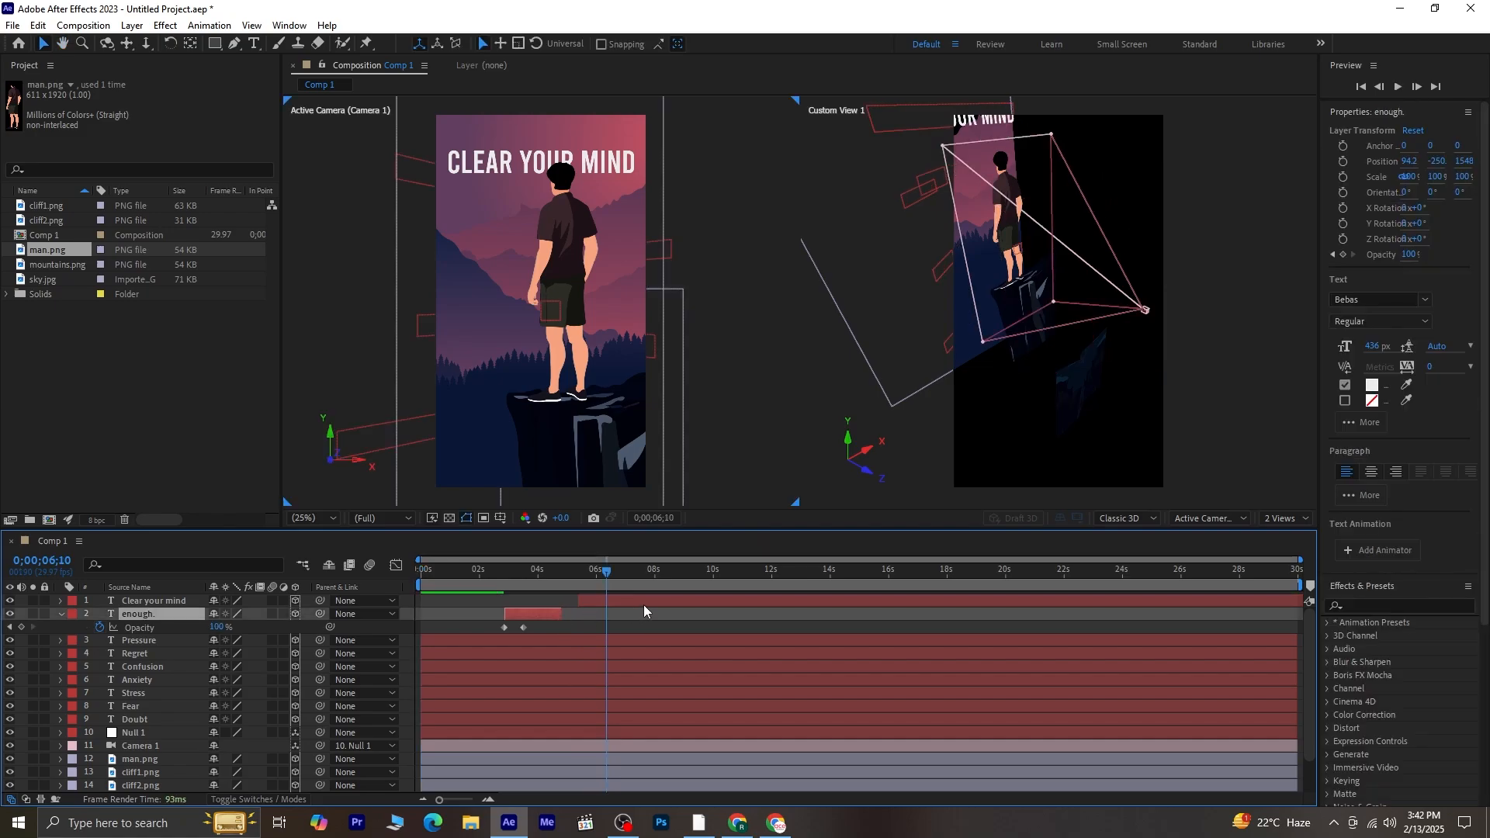
left_click_drag(644, 603, 166, 582)
key("space")
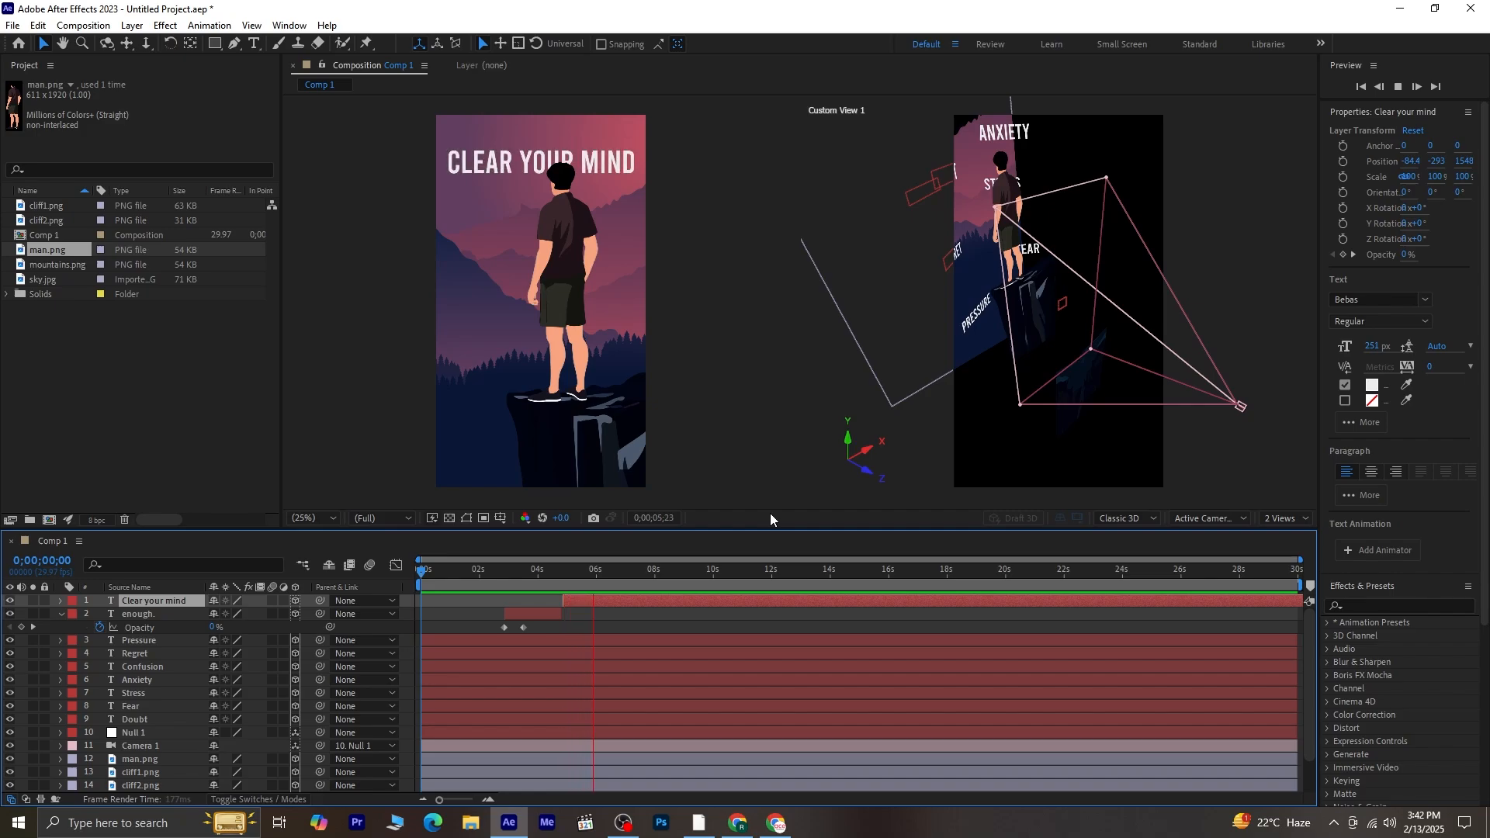
key("space")
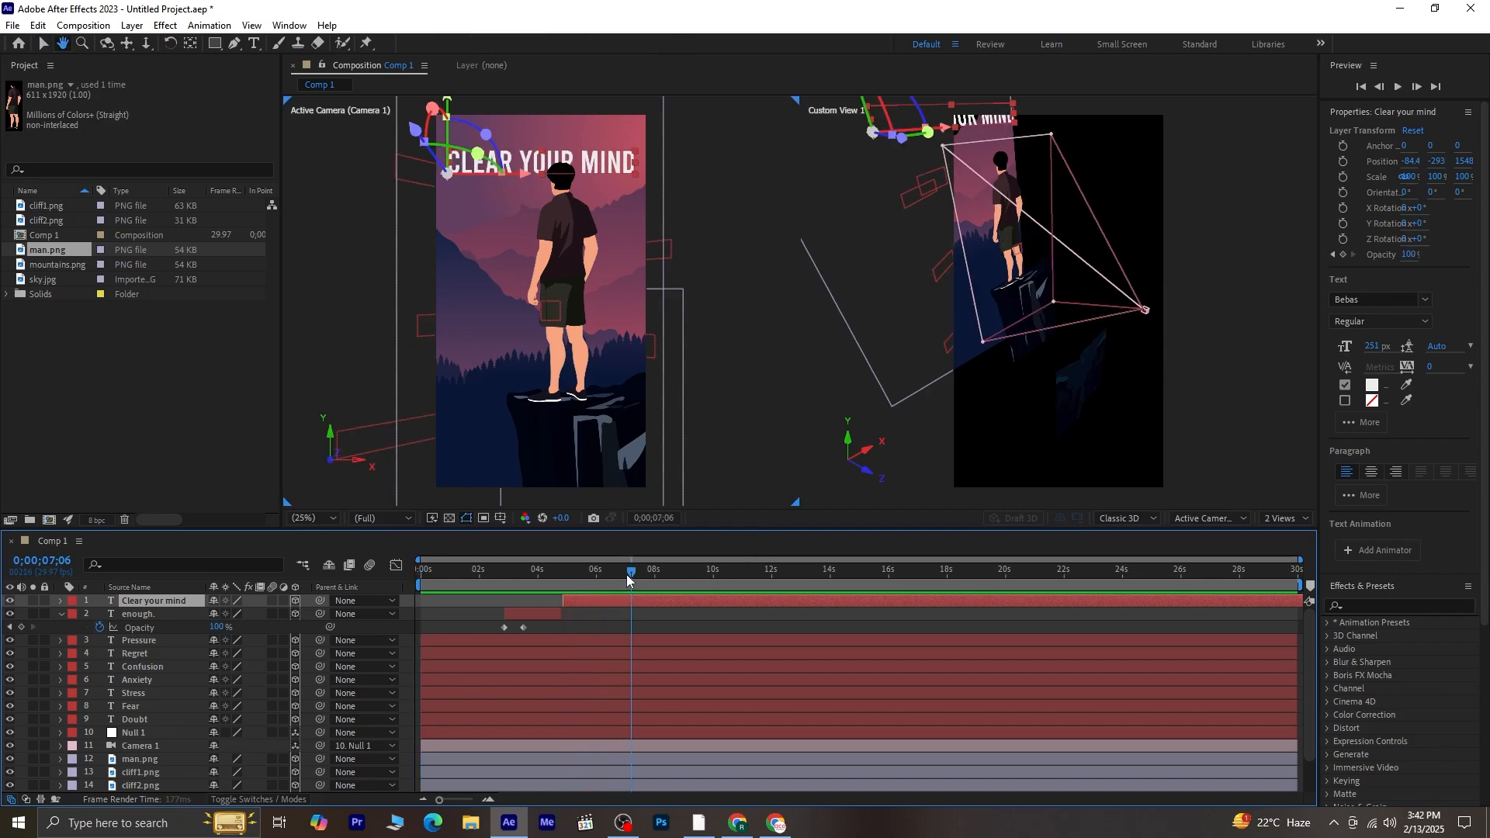
At 0;00;05;16, find the Stylize Glow effect and apply it to the "Clear your mind" layer.
left_click_drag(604, 580, 580, 595)
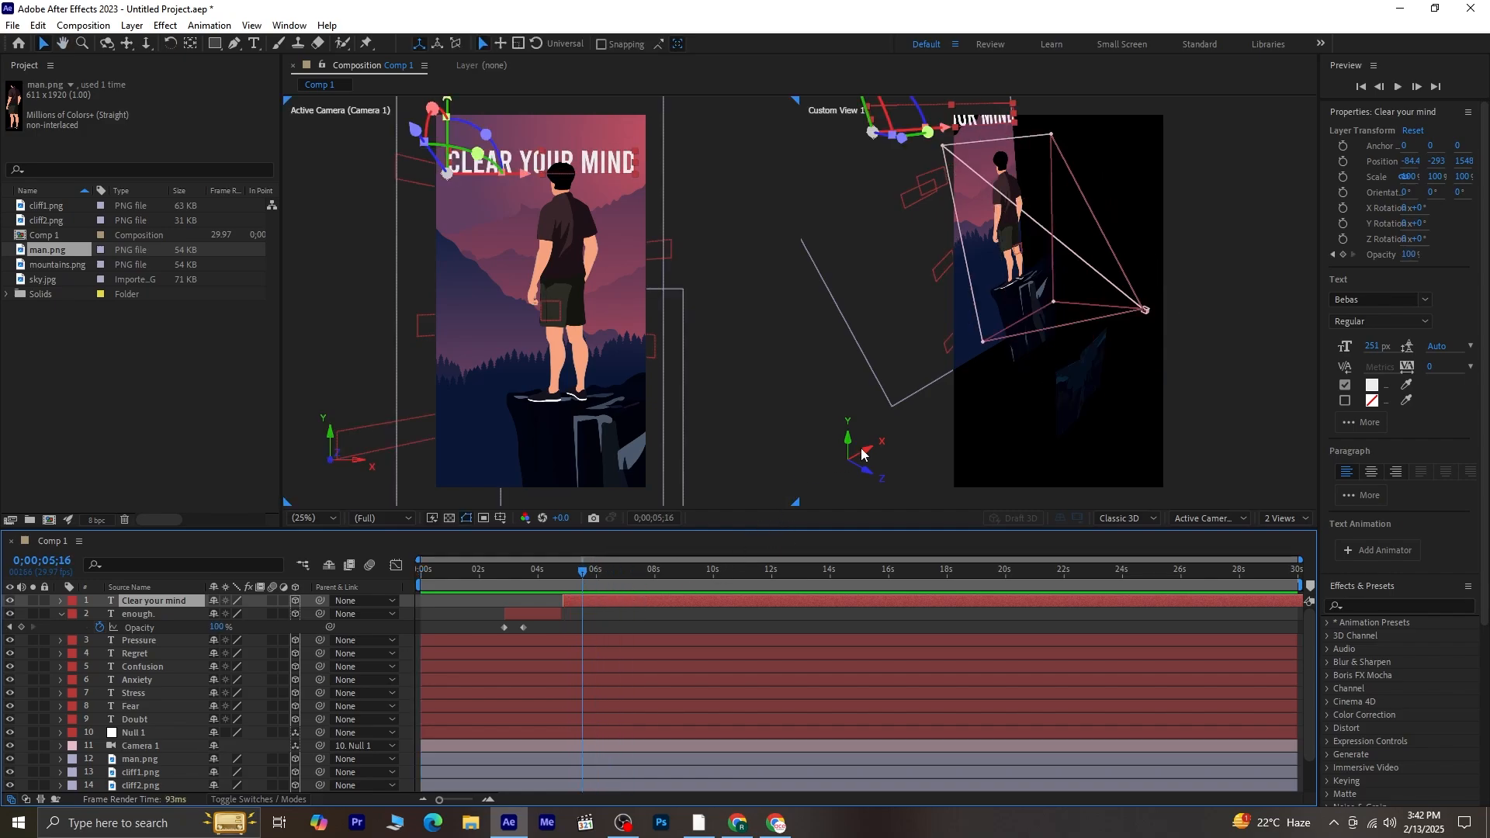
left_click(1365, 603)
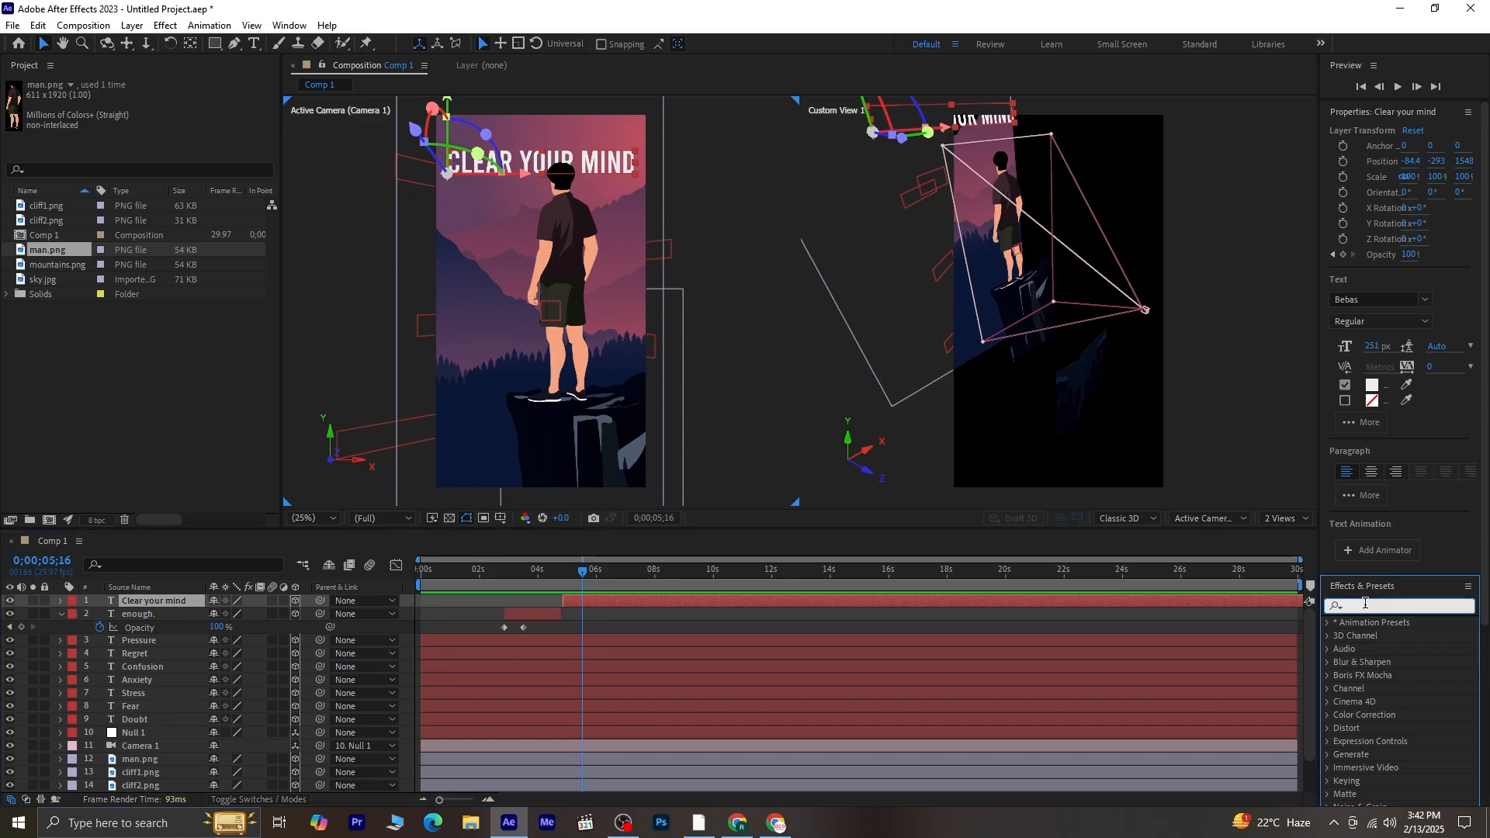
type("glow")
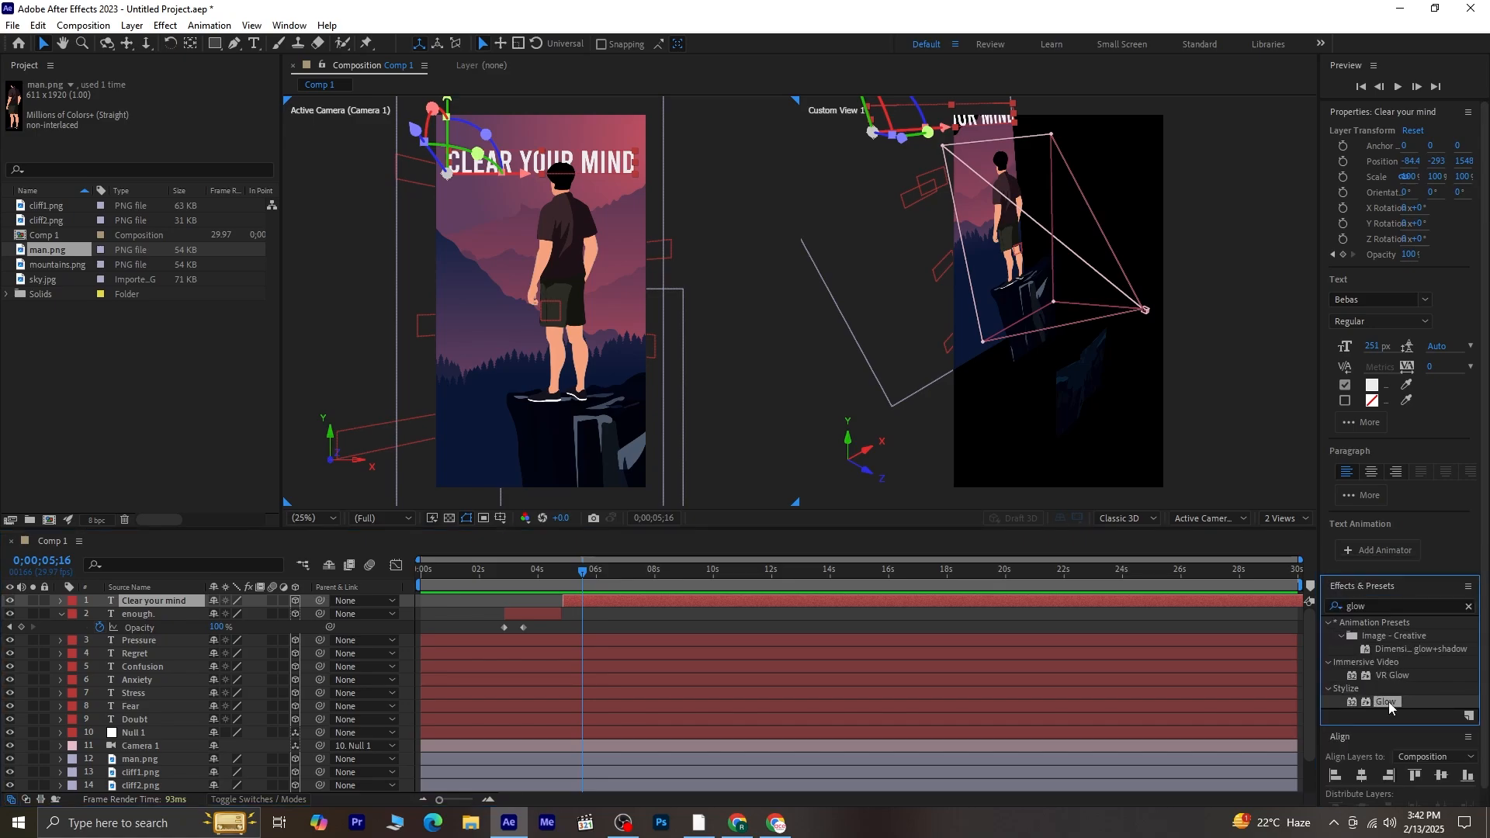
double_click(1389, 702)
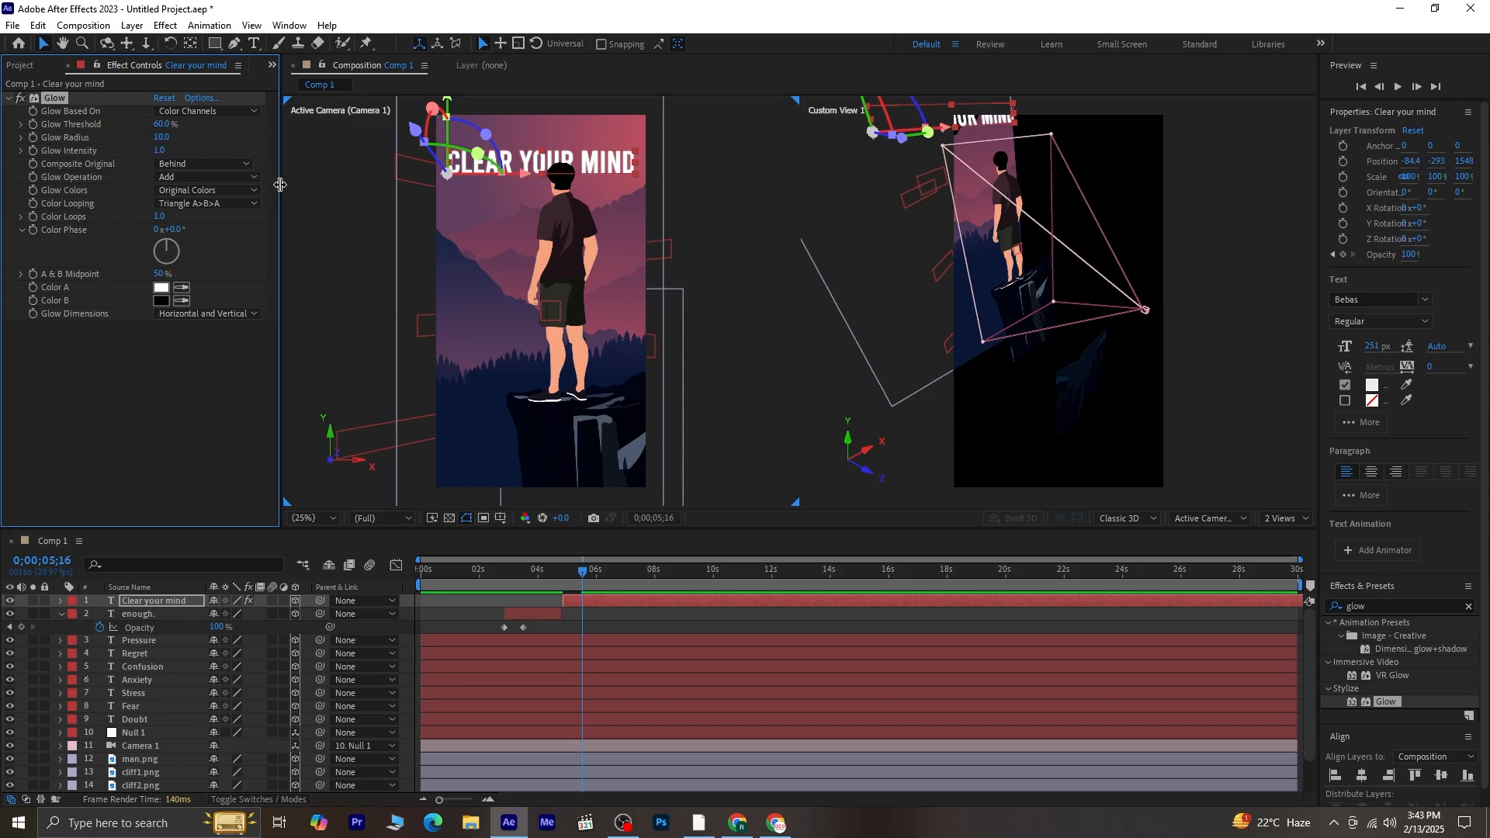
Set the "Clear your mind" Glow's Color A to yellow F0FF00 and Color B to FFDE00.
left_click(161, 288)
left_click(458, 434)
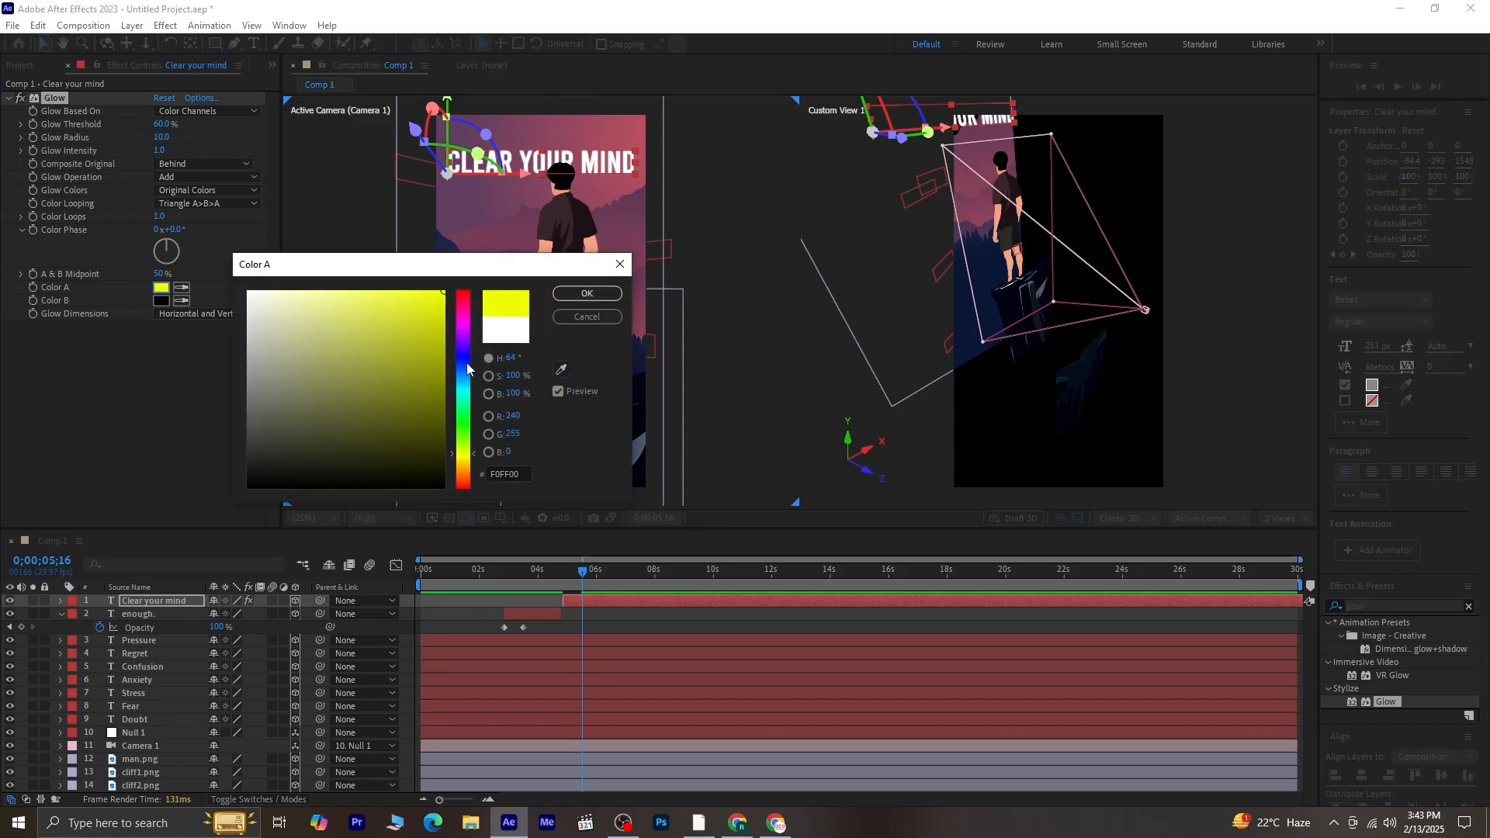
left_click(588, 288)
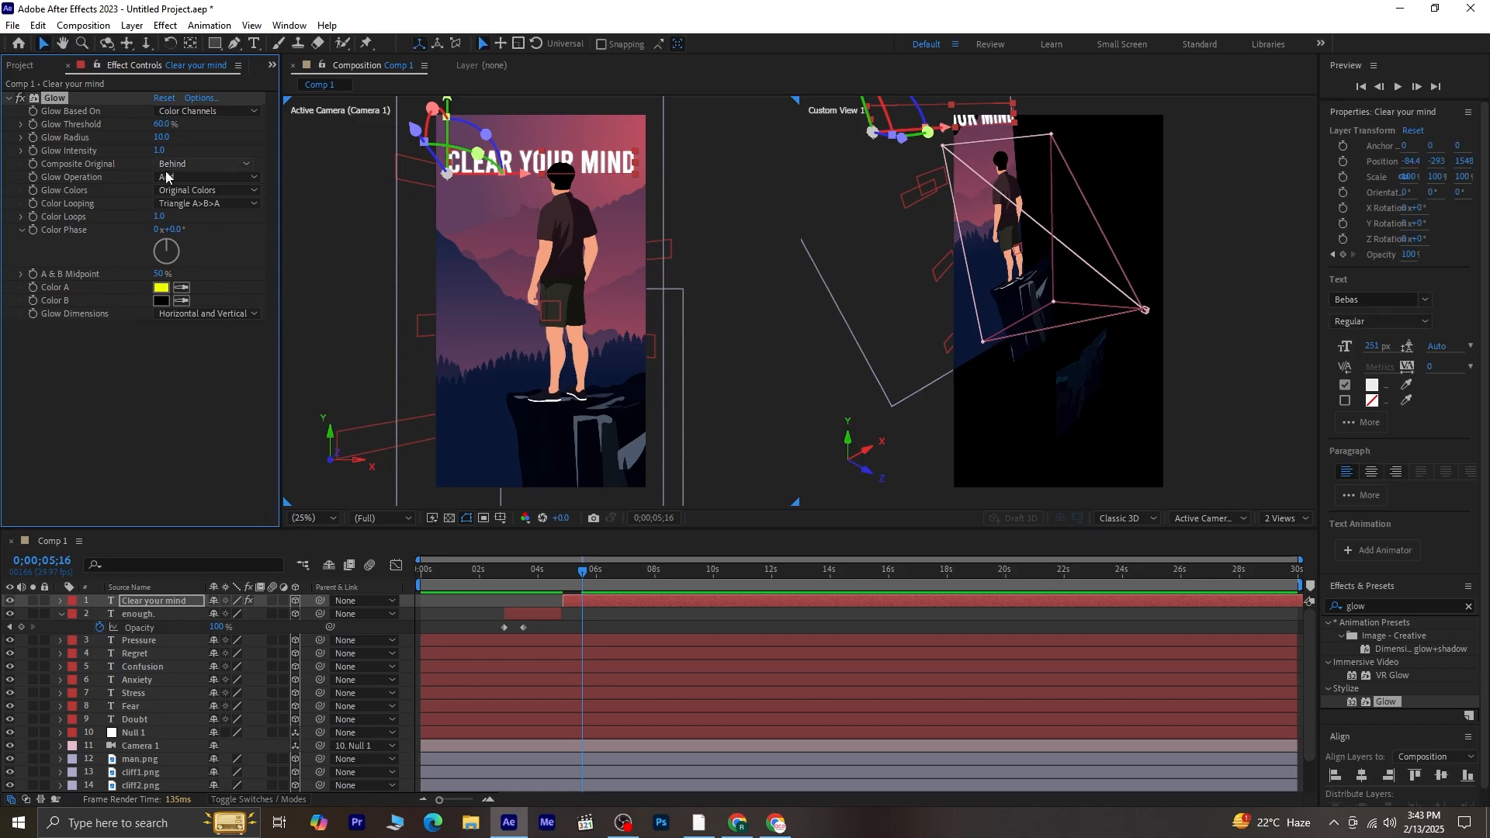
left_click(161, 301)
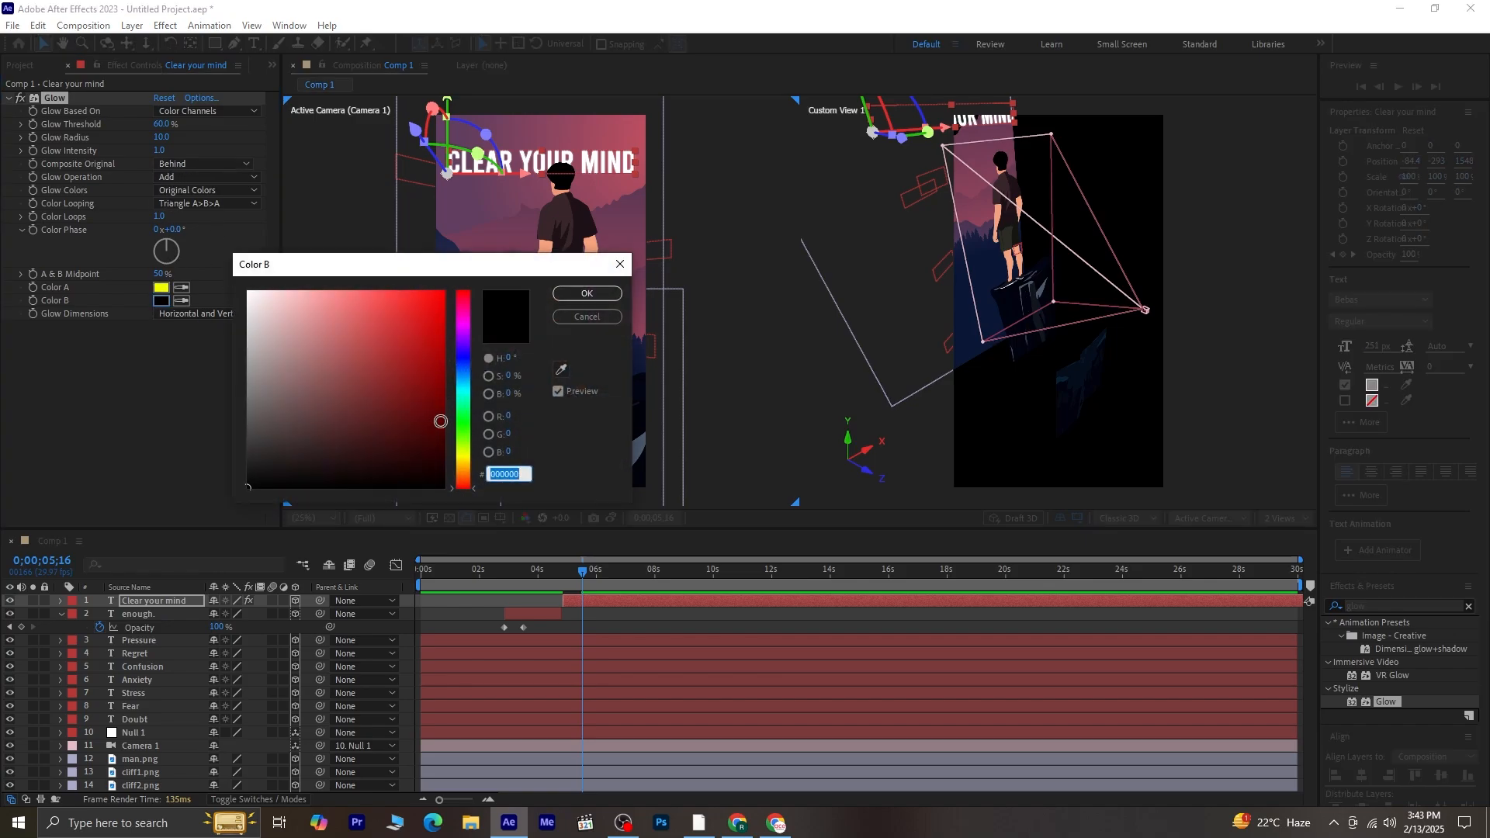
left_click(458, 462)
left_click(435, 296)
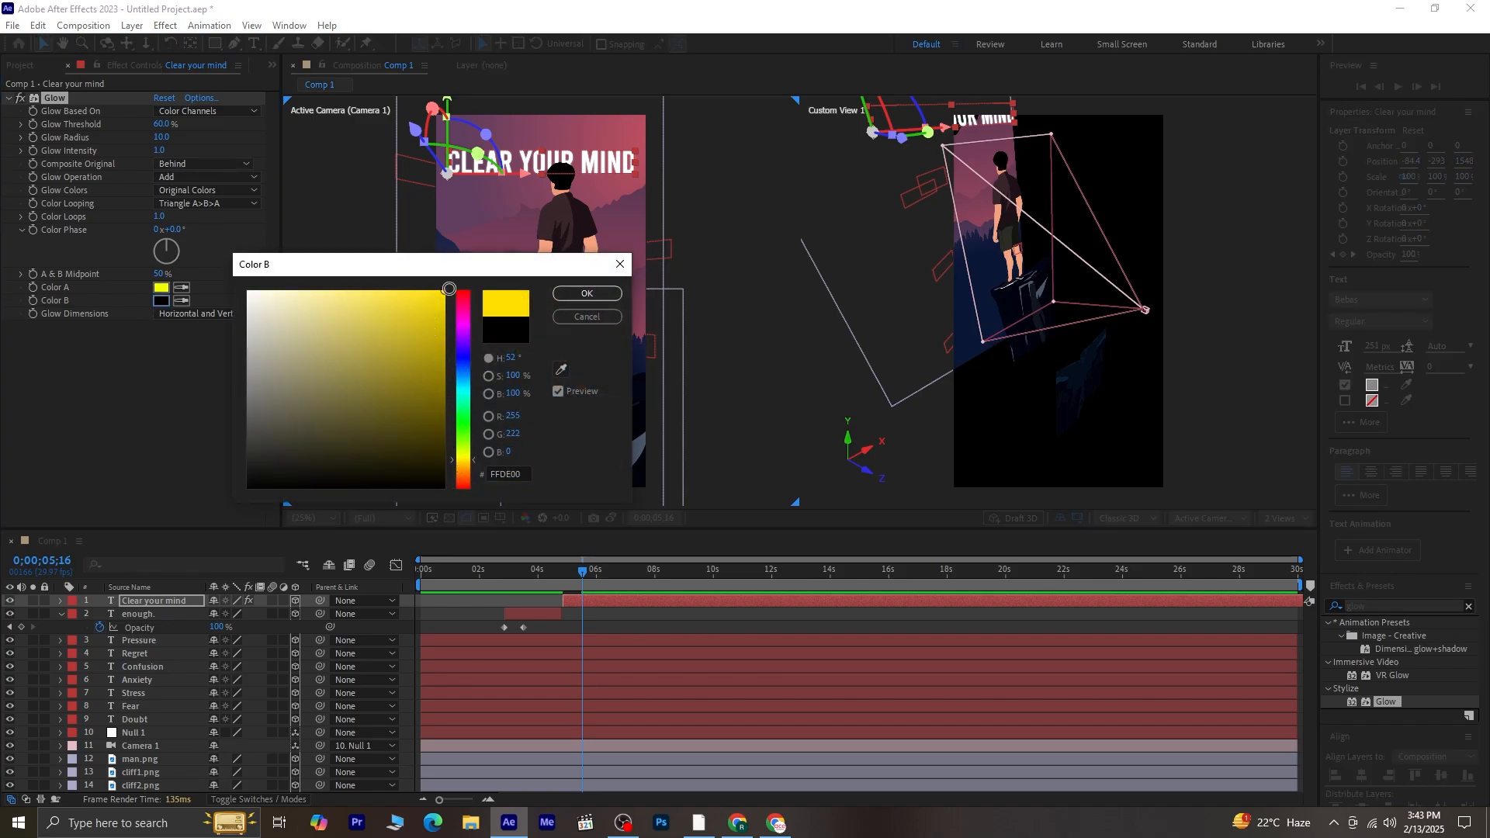
left_click(587, 294)
Base the "Clear your mind" glow on the Alpha Channel, use A & B Colors, and set Glow Radius to 41.
scroll(579, 192, "up", 2)
key("space")
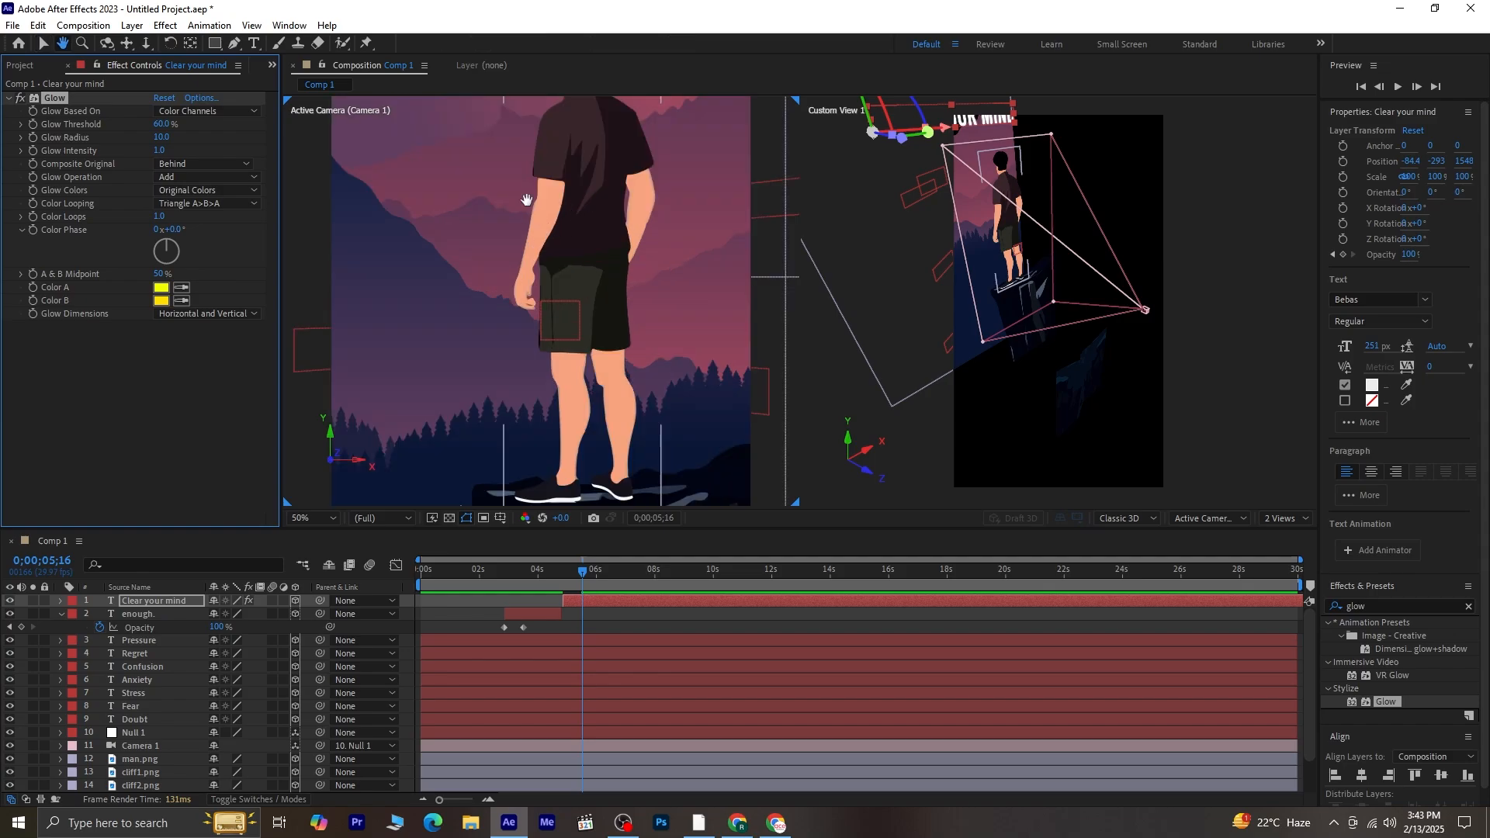
left_click_drag(526, 201, 543, 403)
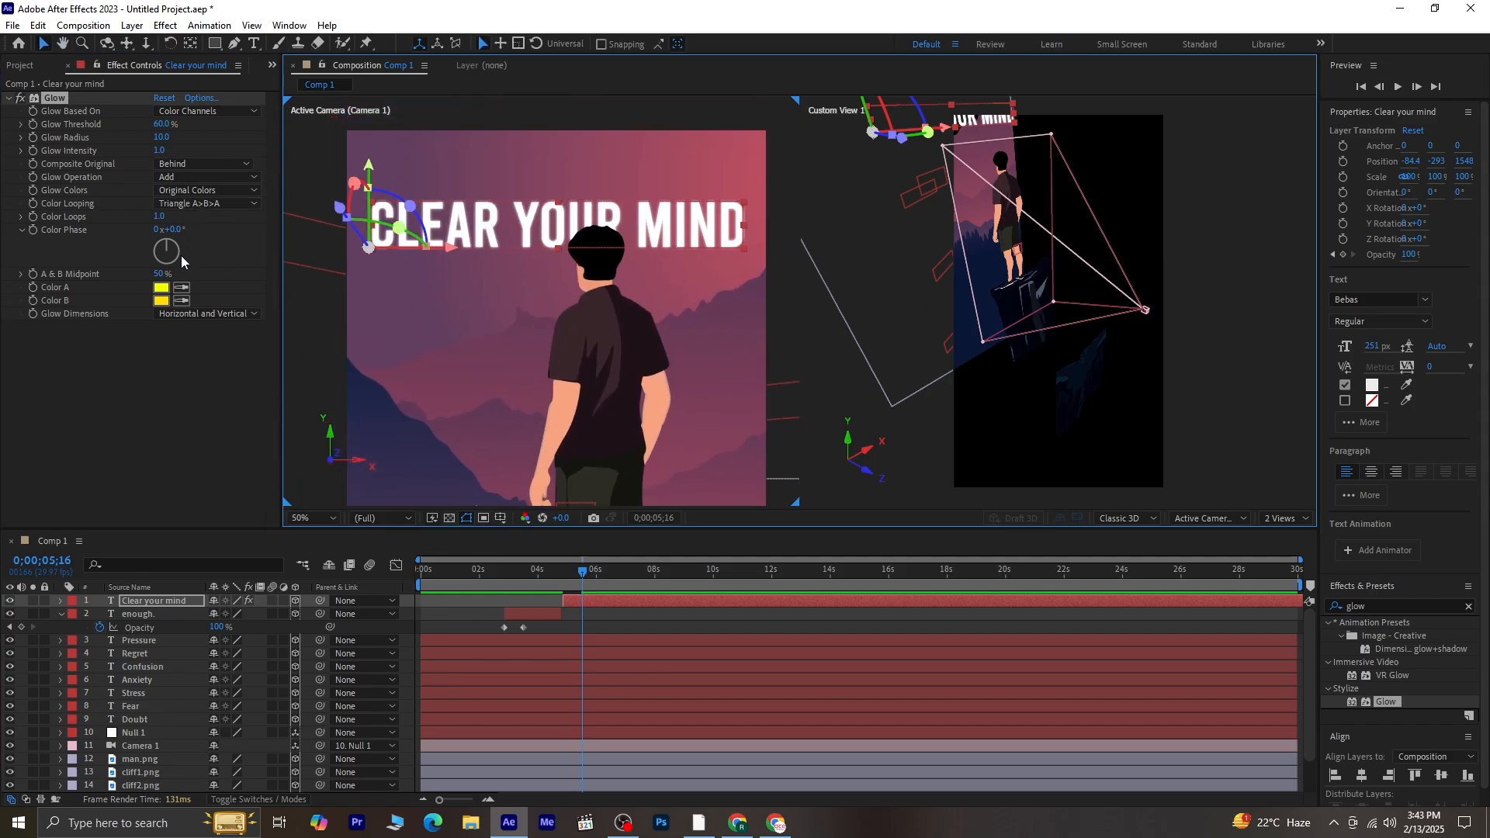
left_click_drag(160, 137, 187, 145)
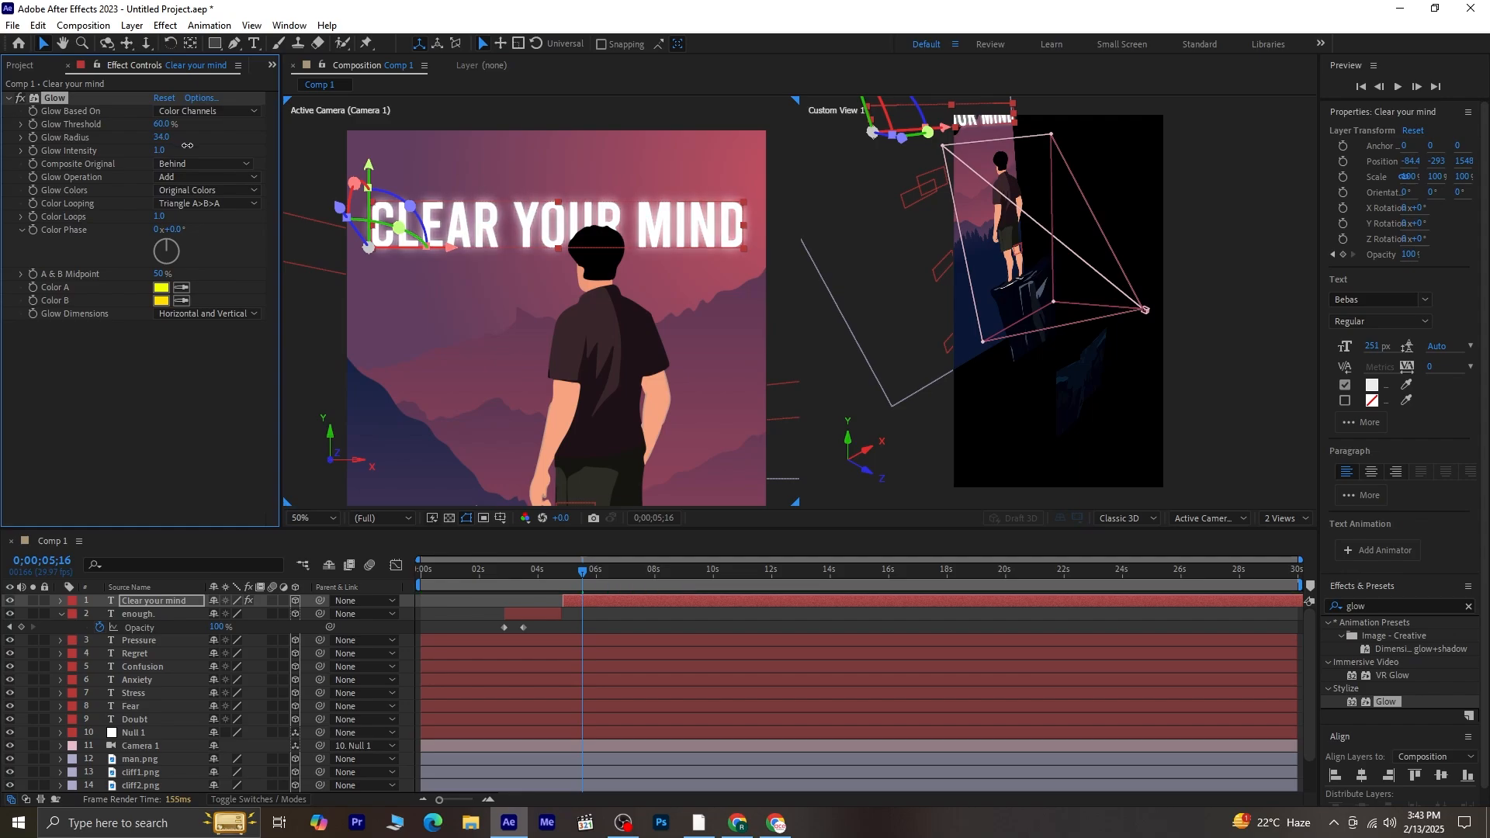
left_click(213, 112)
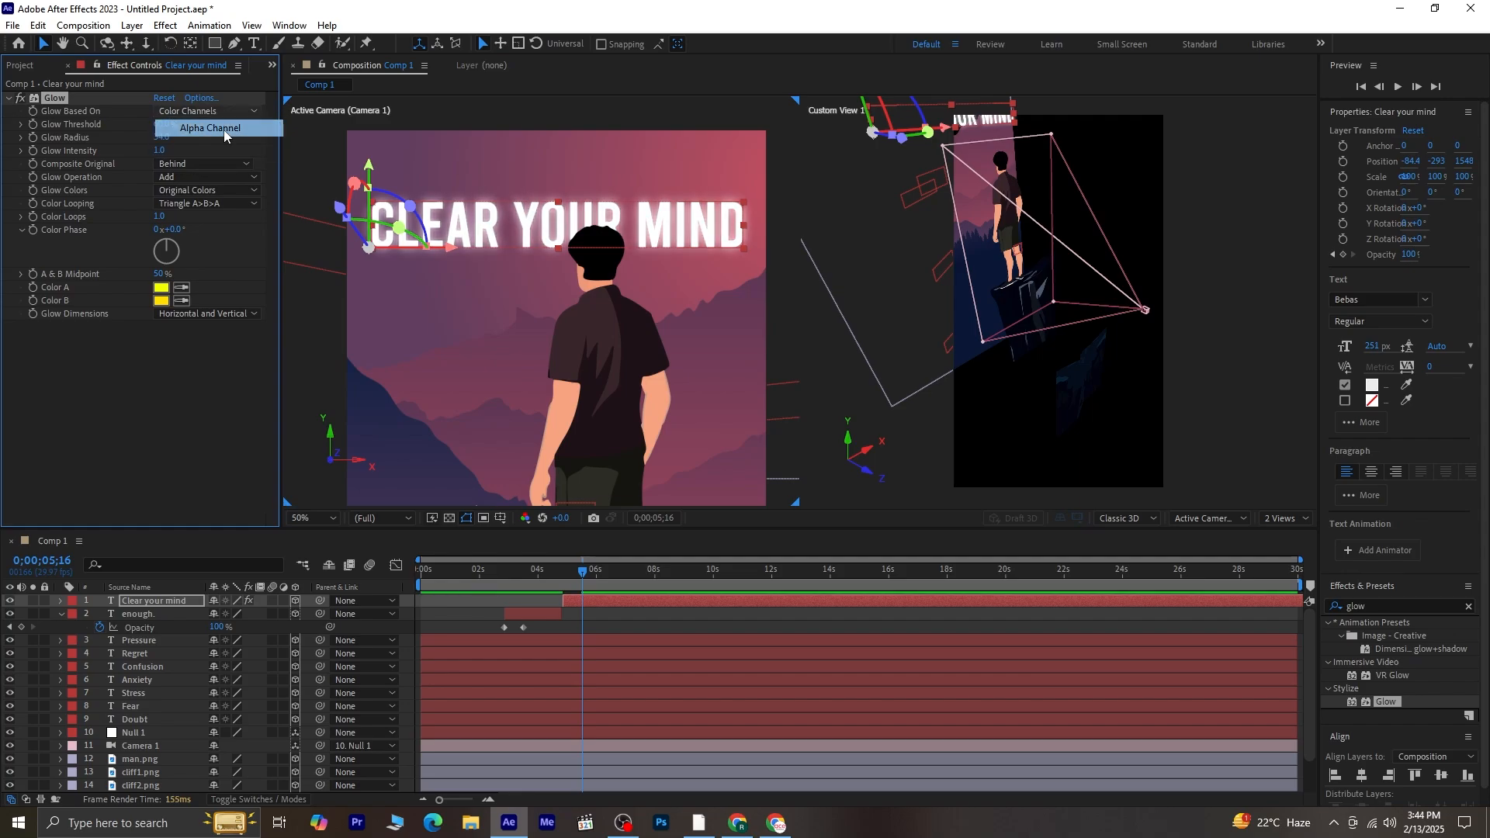
left_click(223, 129)
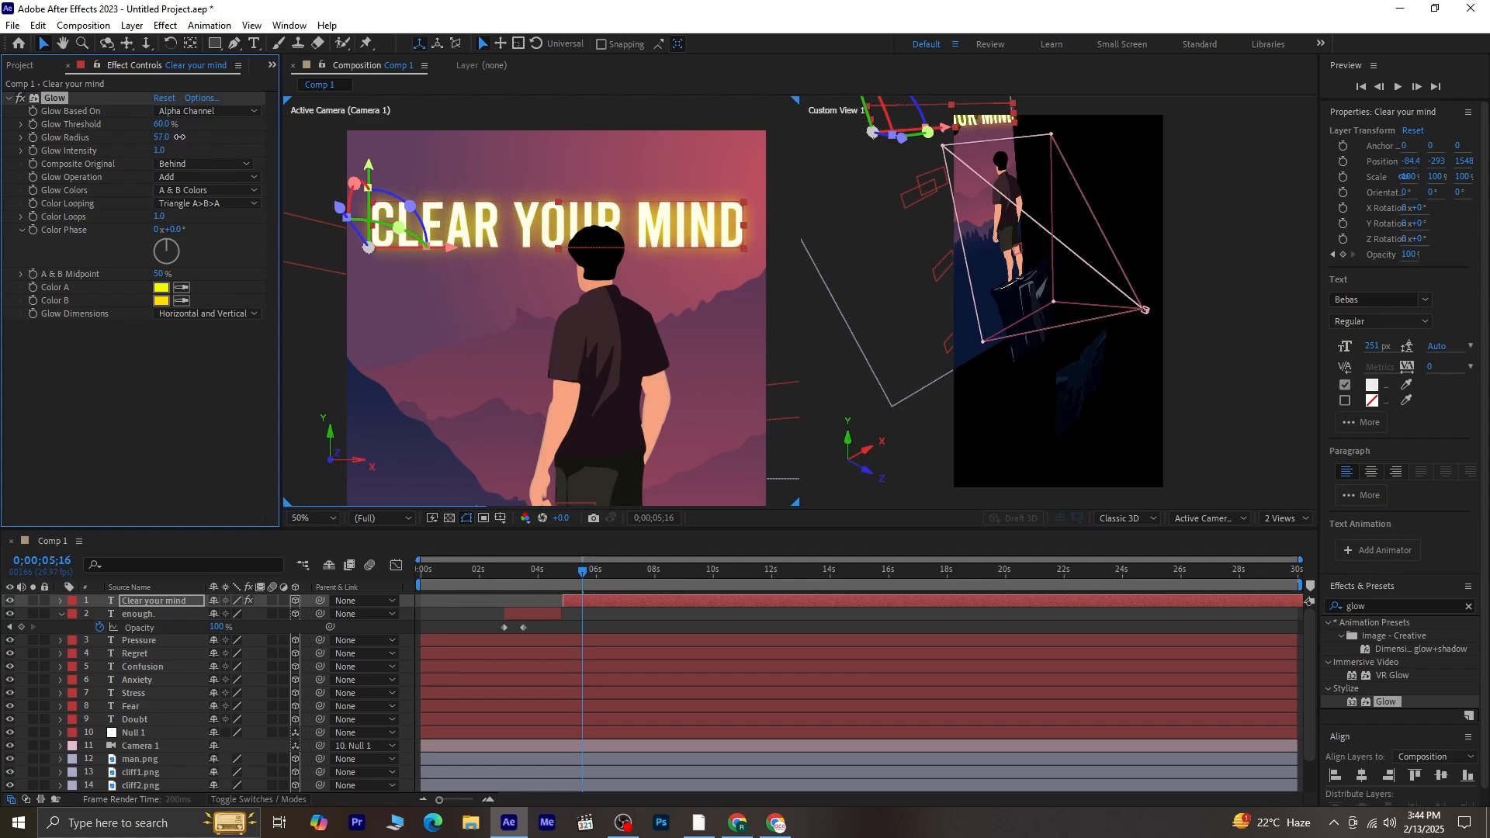
mouse_move(179, 136)
left_mouse_down()
mouse_move(167, 141)
mouse_move(182, 154)
mouse_move(165, 155)
left_mouse_up()
Copy the yellow Glow effect from "Clear your mind" onto the "enough." layer at 0;00;04;00.
left_click(102, 91)
left_click(62, 97)
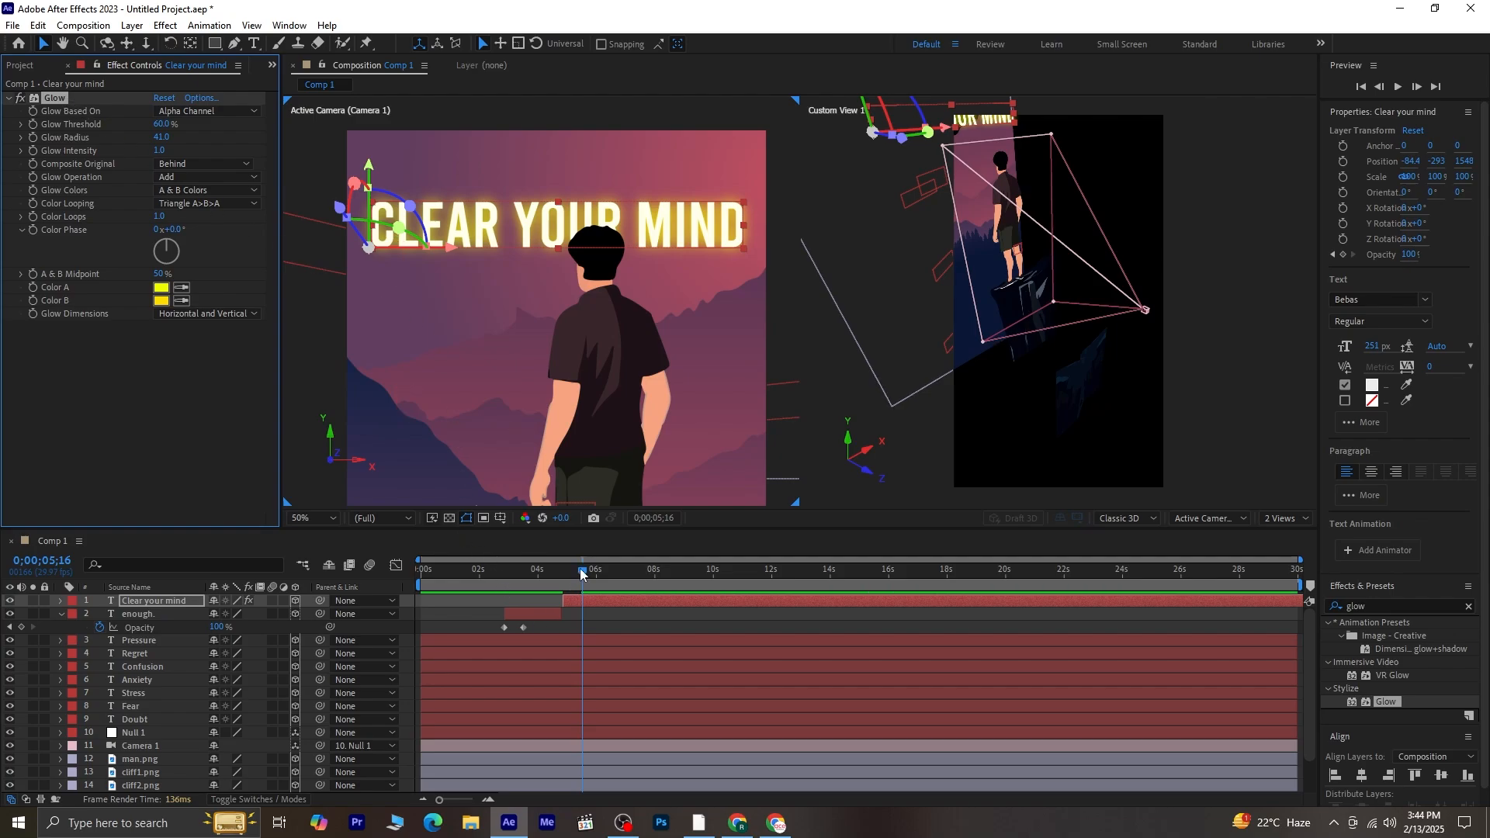
left_click_drag(580, 572, 537, 586)
left_click(545, 610)
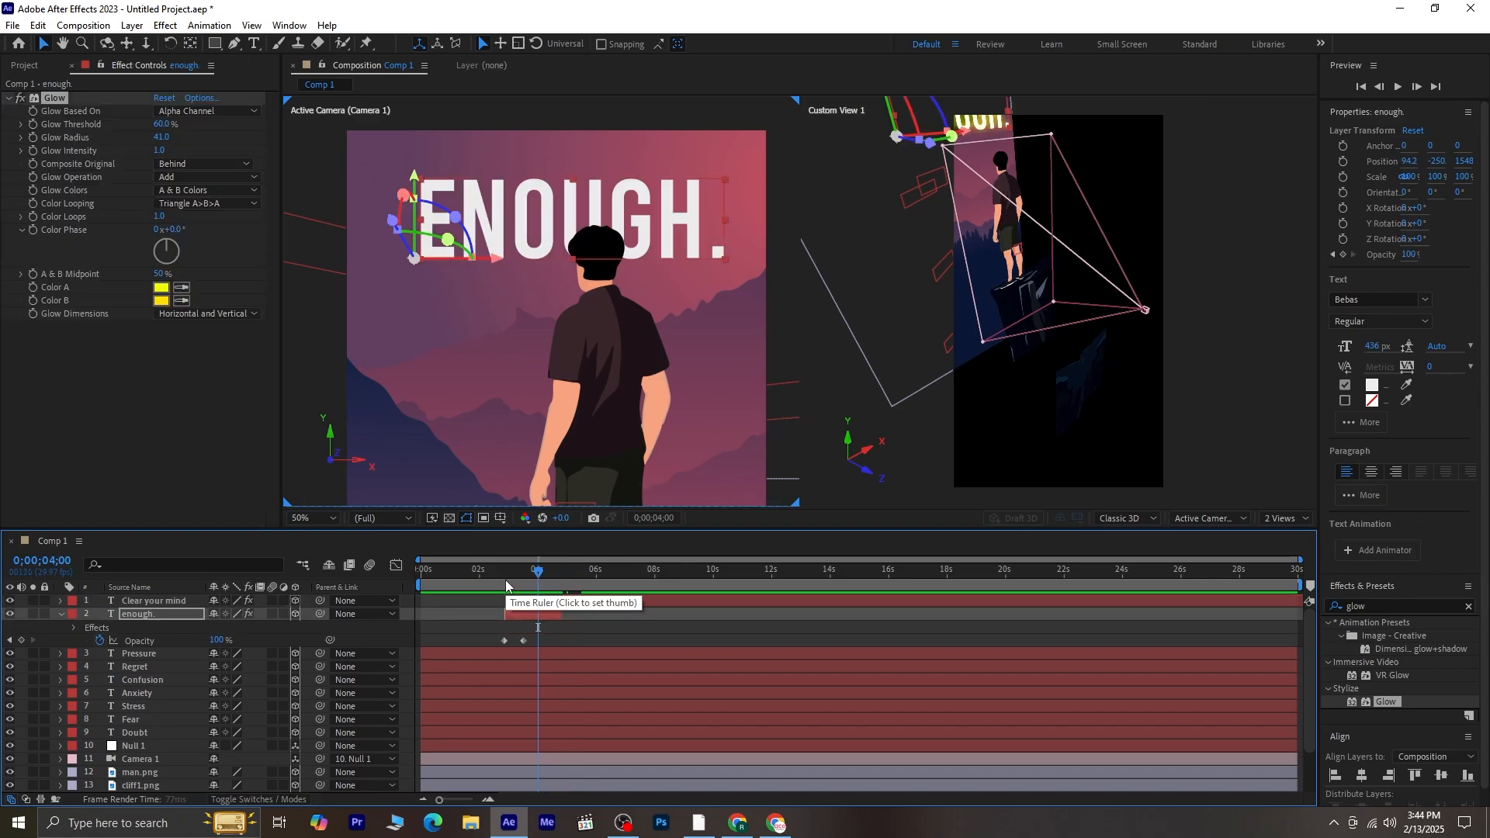
key("comma")
key("comma")
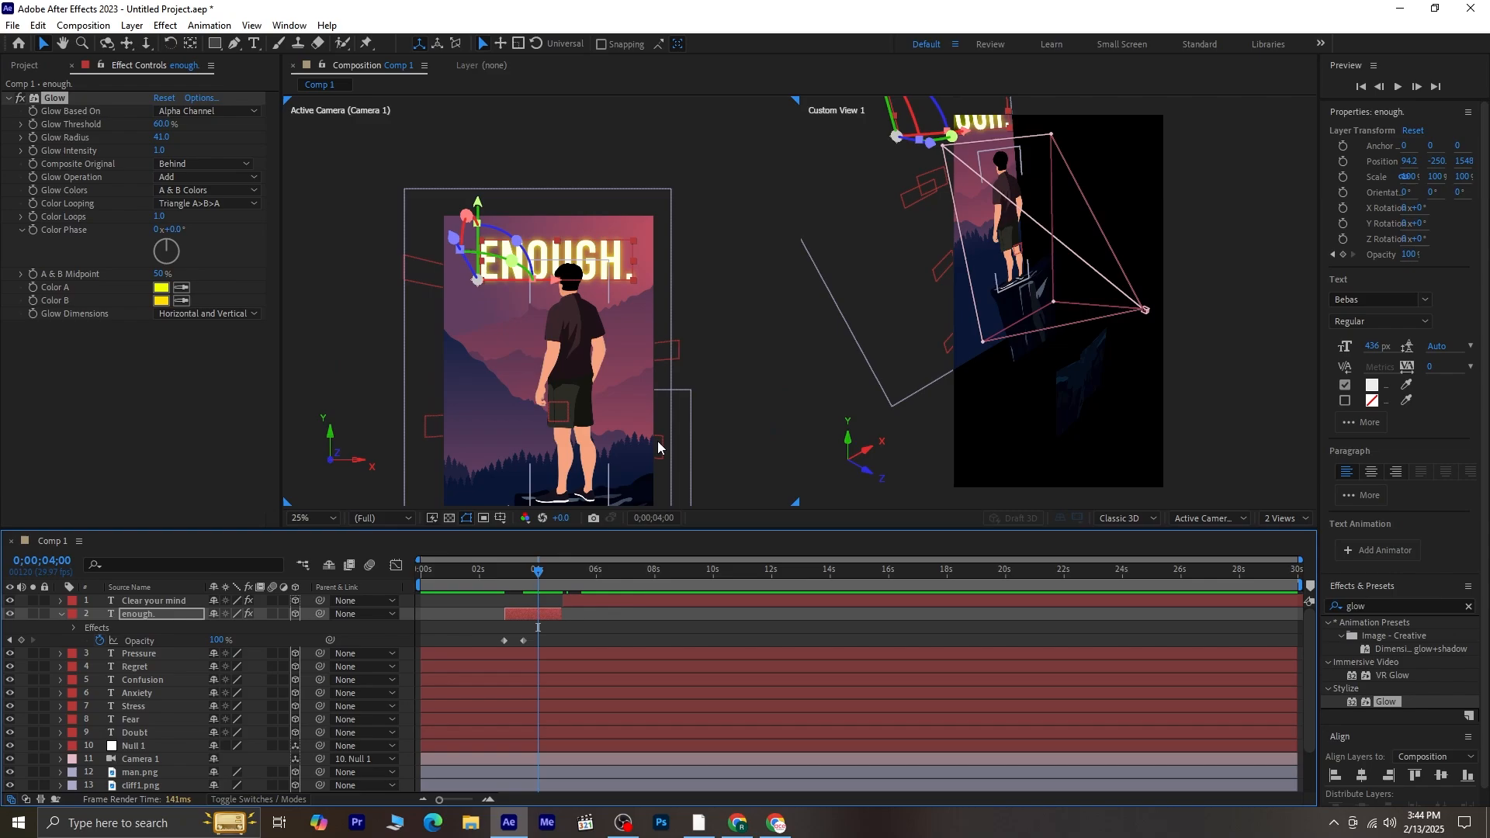
key("comma")
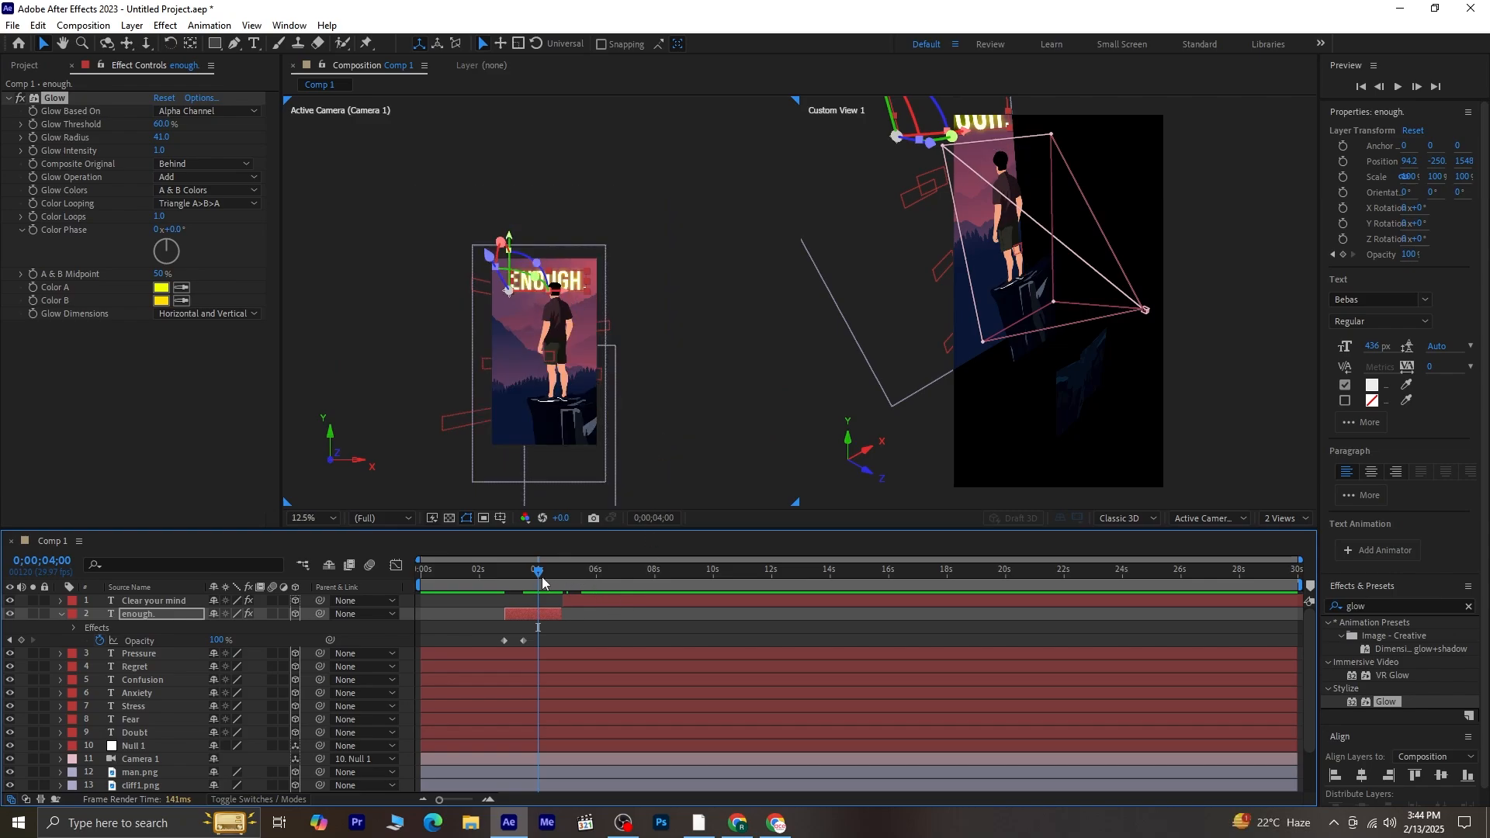
At 0;00;01;00, paste the Glow effect onto all seven word layers from Pressure through Doubt.
left_click_drag(519, 580, 445, 605)
left_click(141, 655)
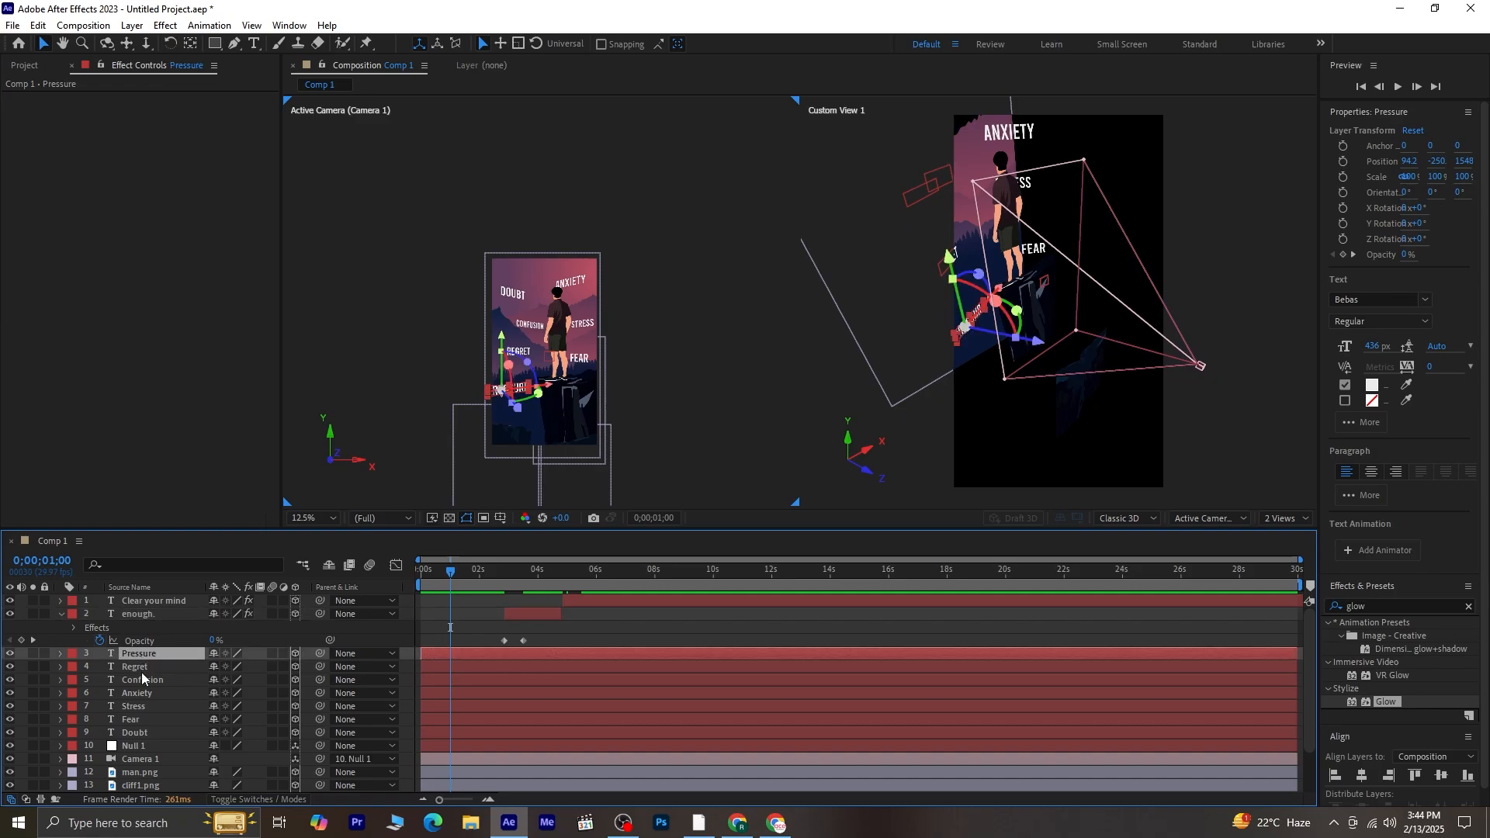
left_click(143, 733, "shift")
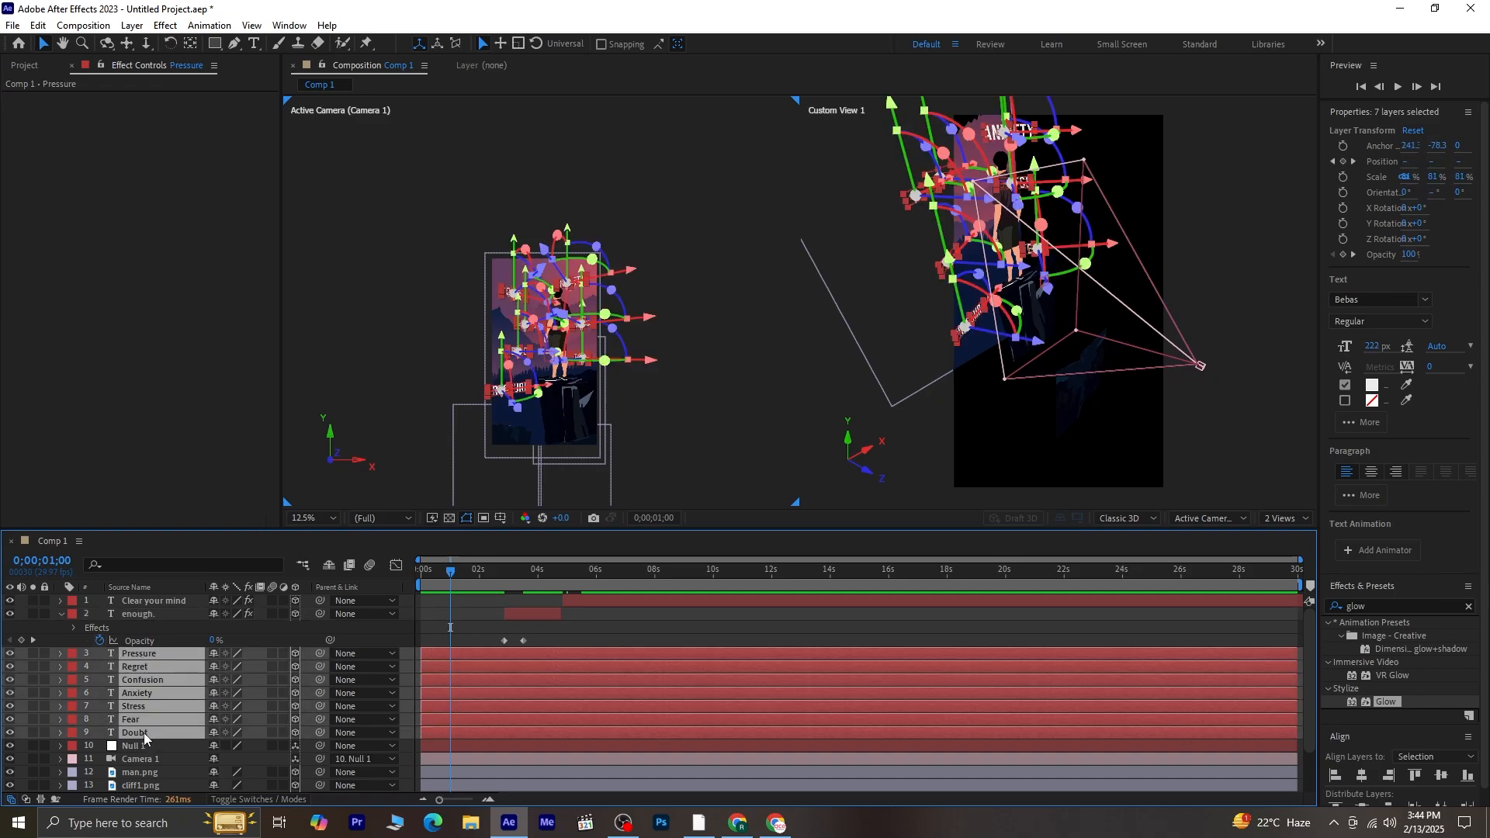
key("ctrl+alt+shift+e")
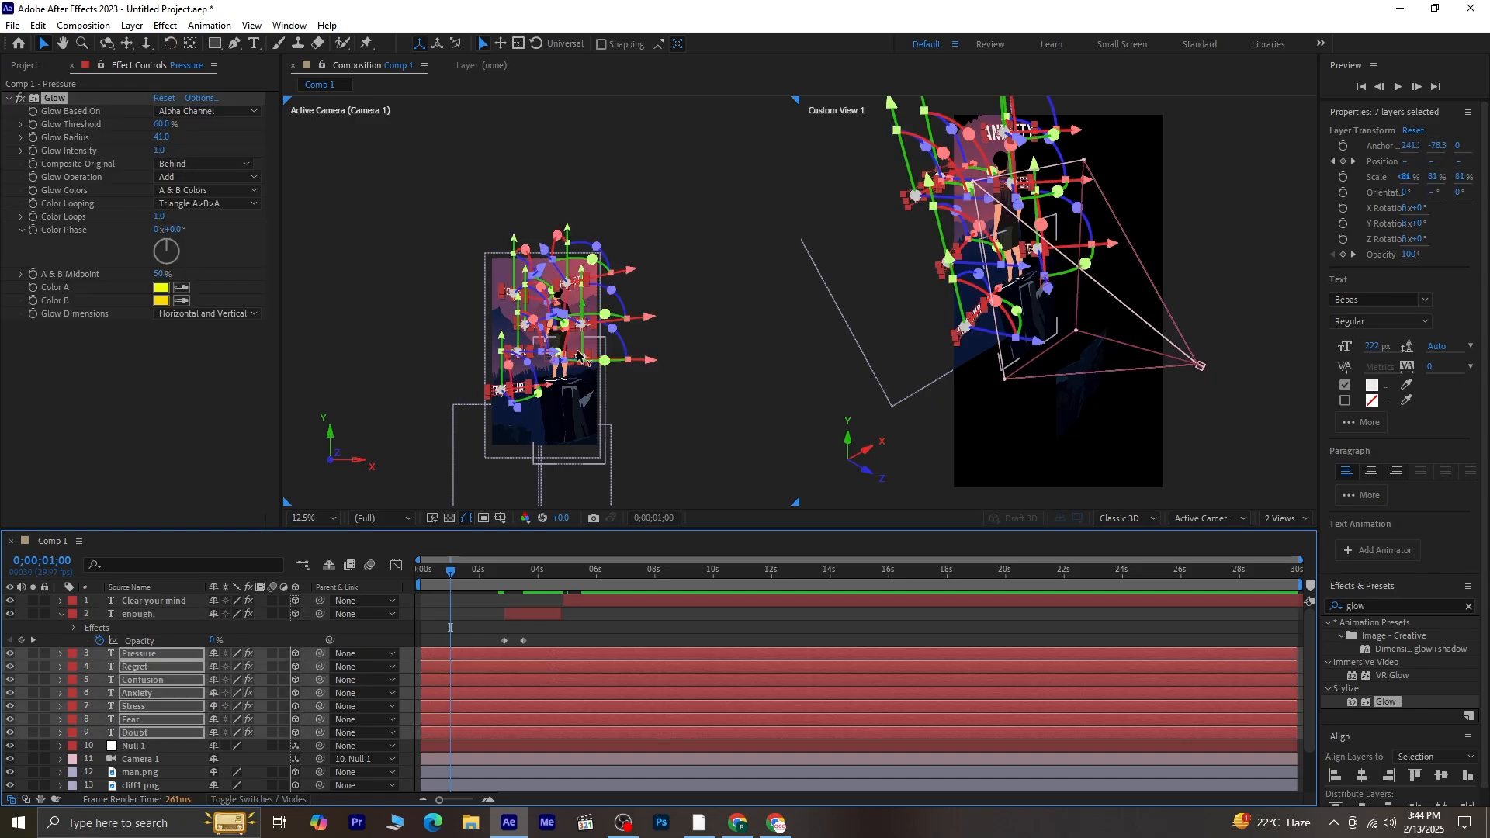
Change the seven word layers' Glow Color A to a dark red and Color B to bright red FF000C.
scroll(531, 339, "up", 6)
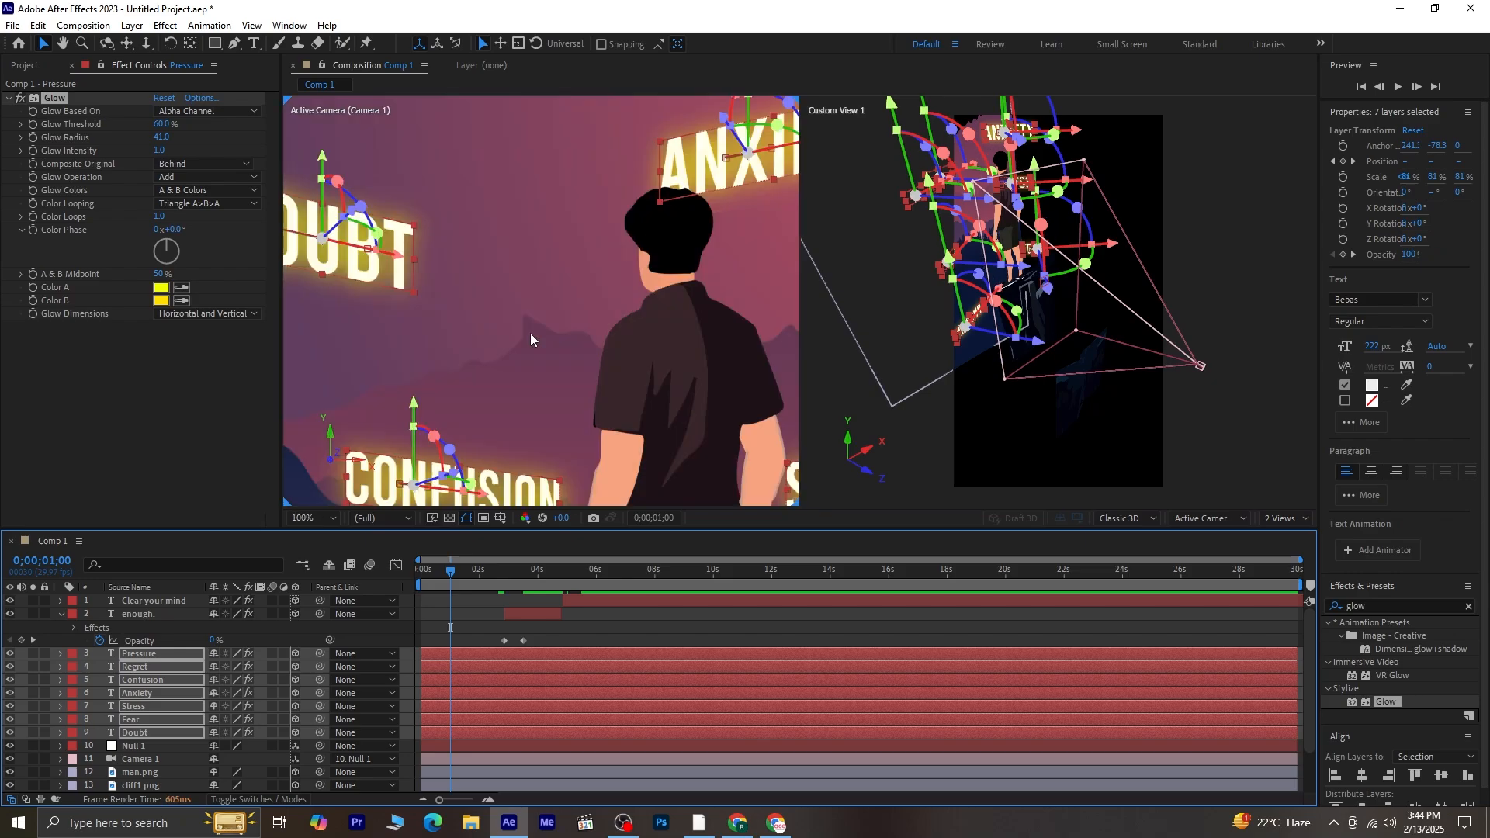
scroll(531, 339, "down", 2)
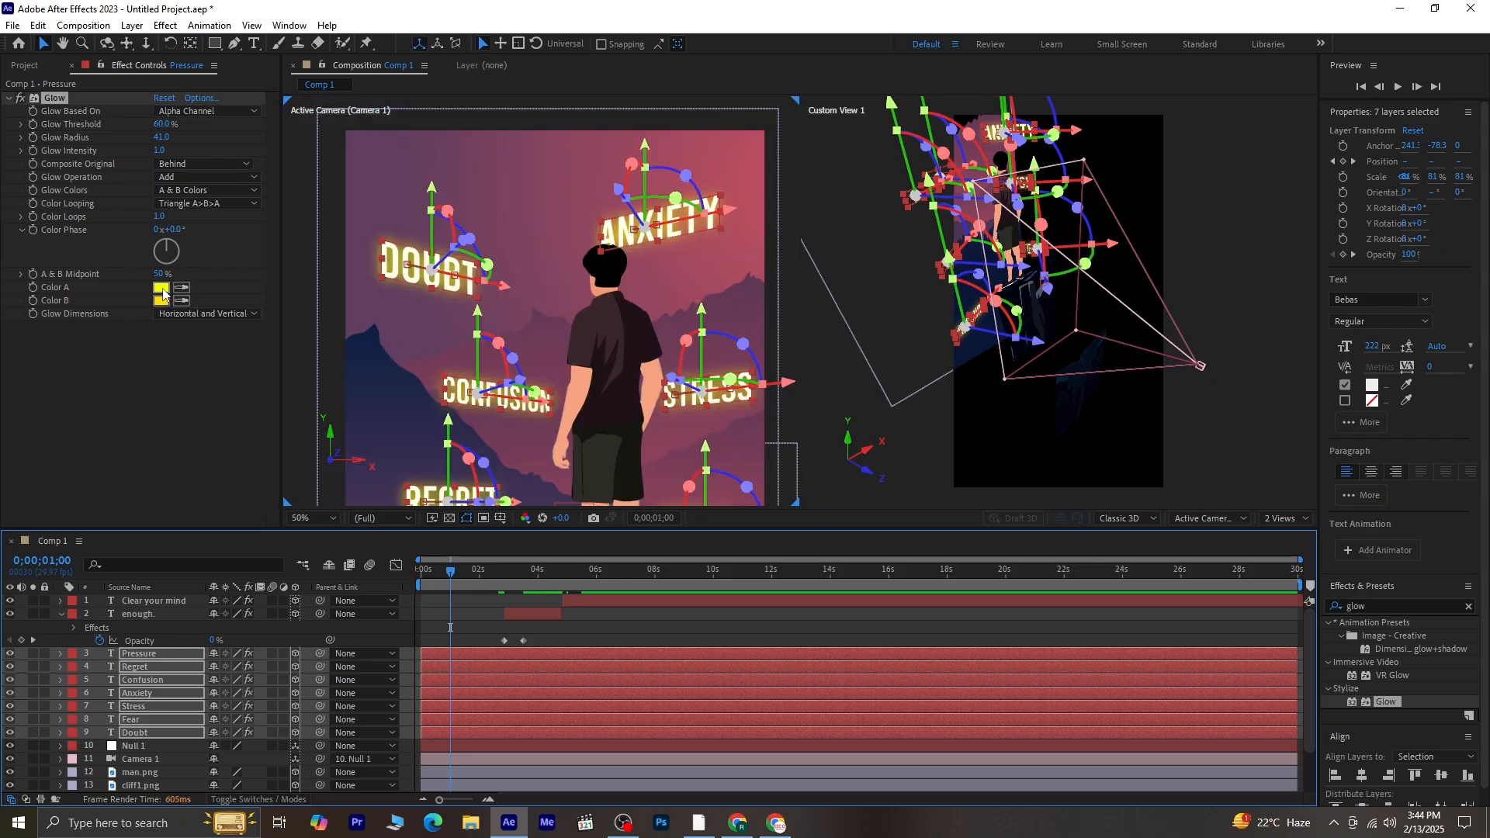
left_click(161, 288)
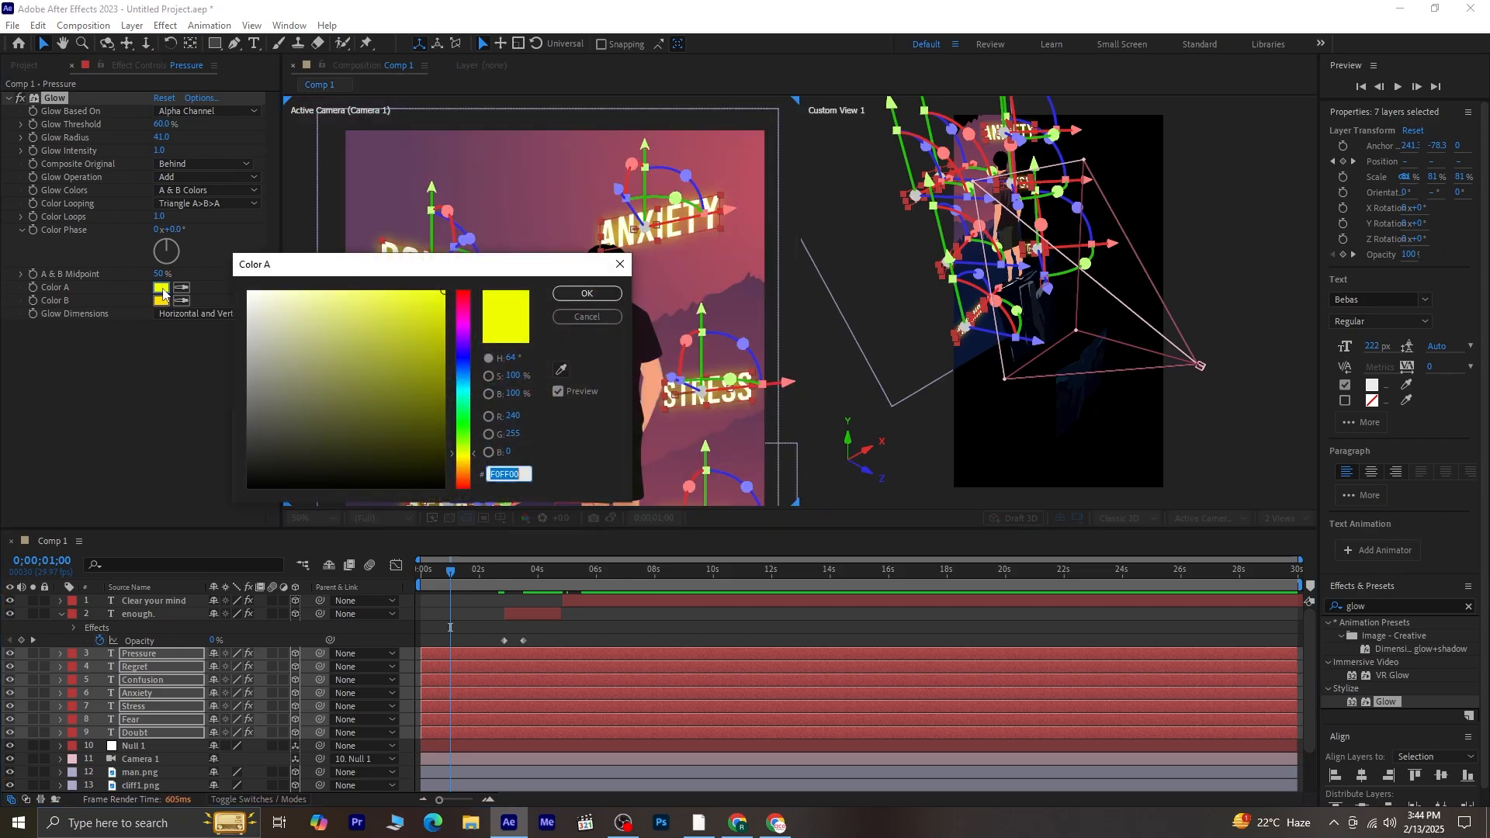
left_click(462, 298)
left_click(432, 397)
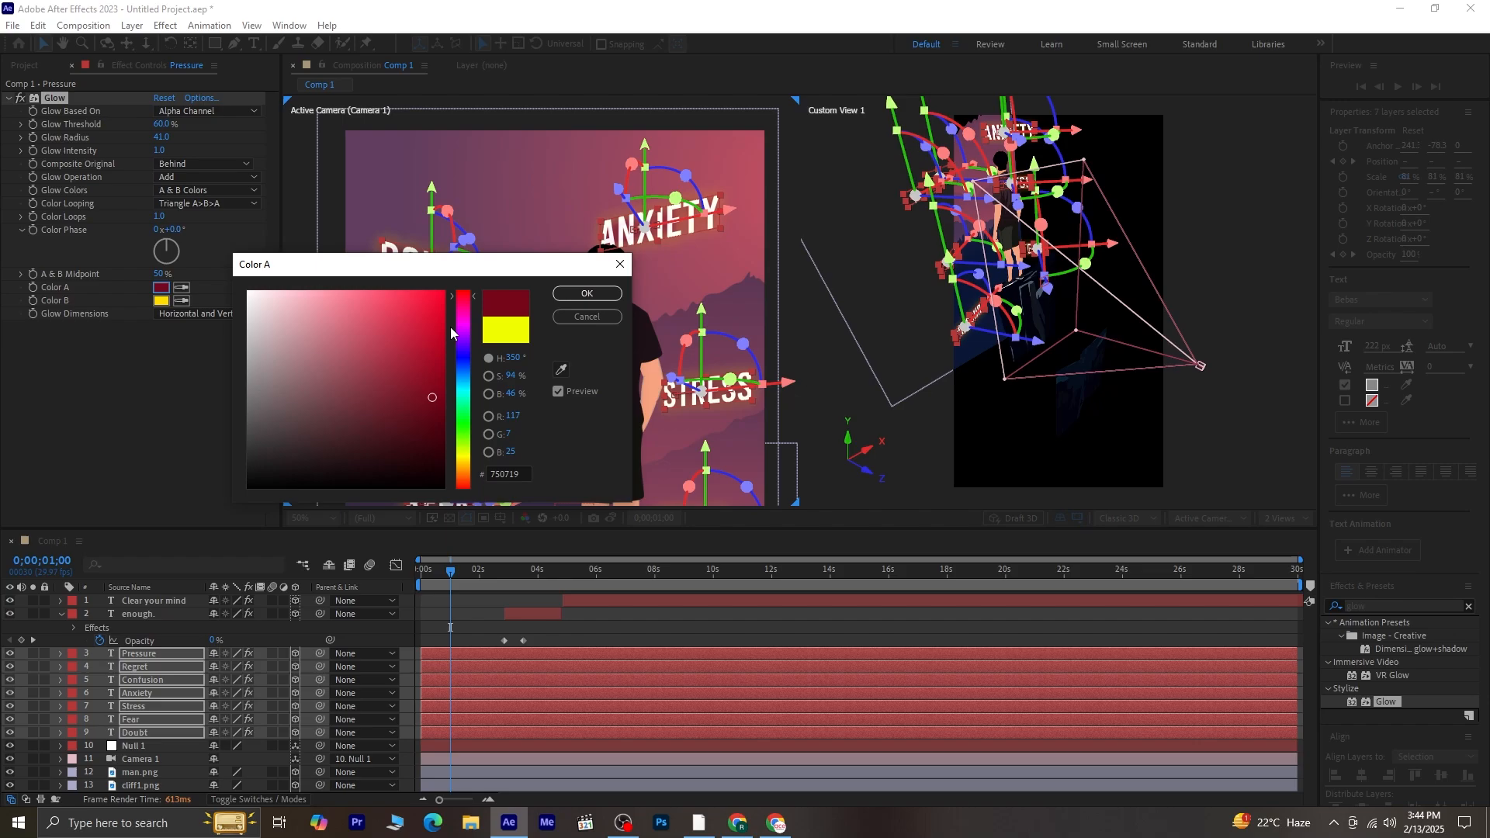
left_click(434, 351)
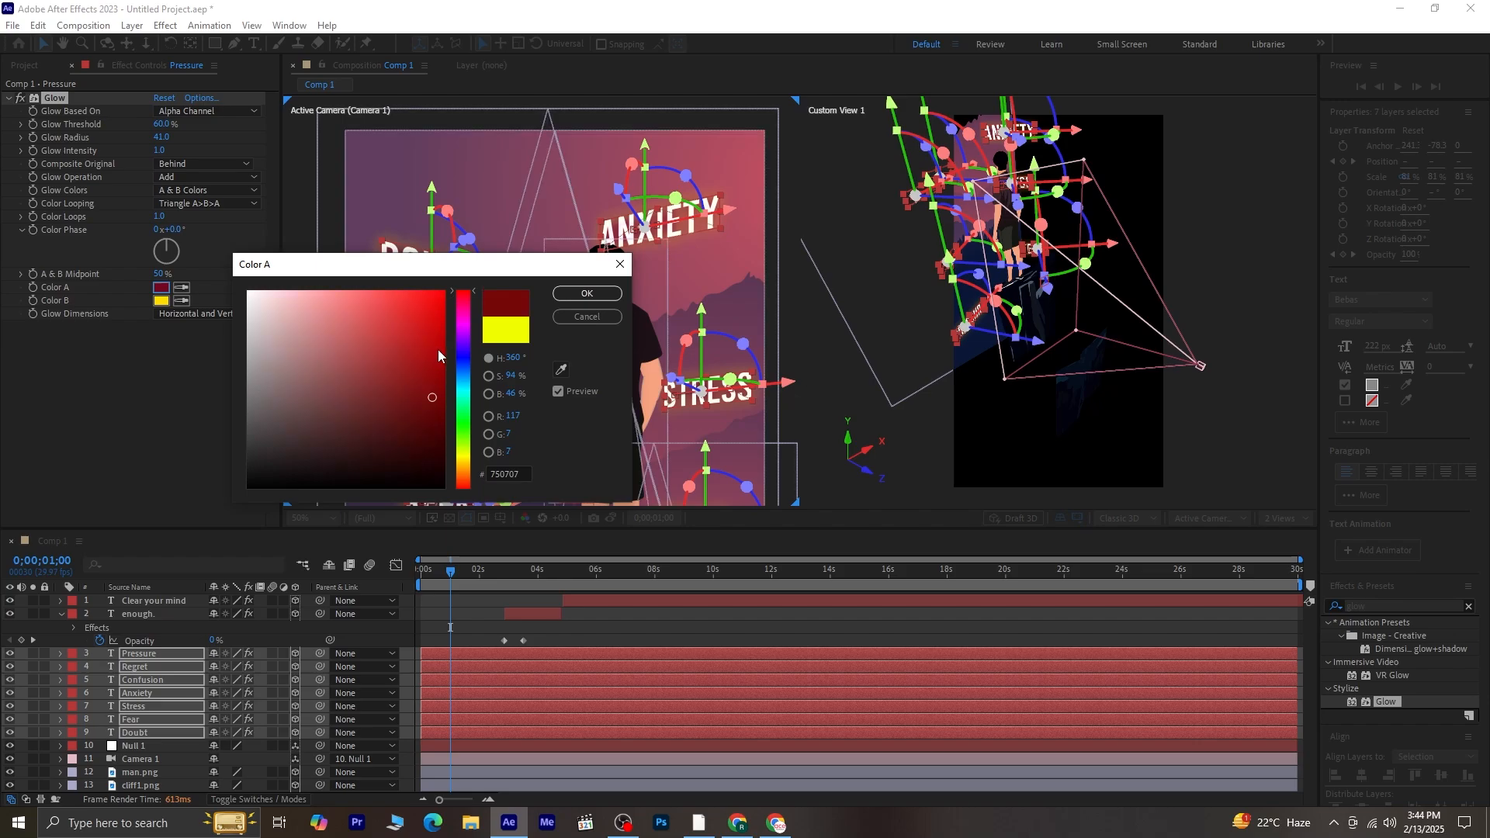
left_click(575, 295)
left_click(163, 300)
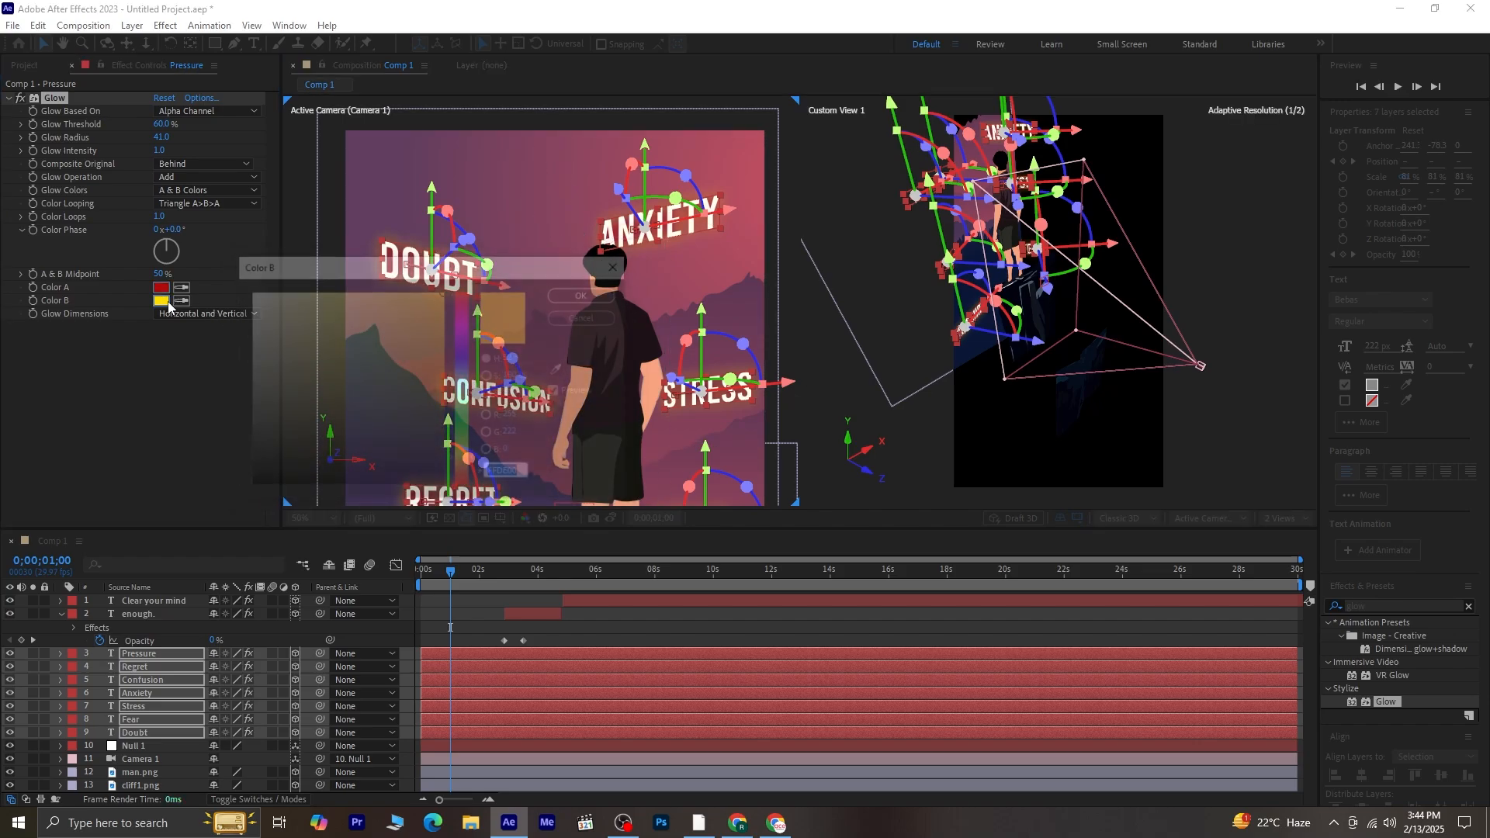
left_click_drag(458, 324, 463, 298)
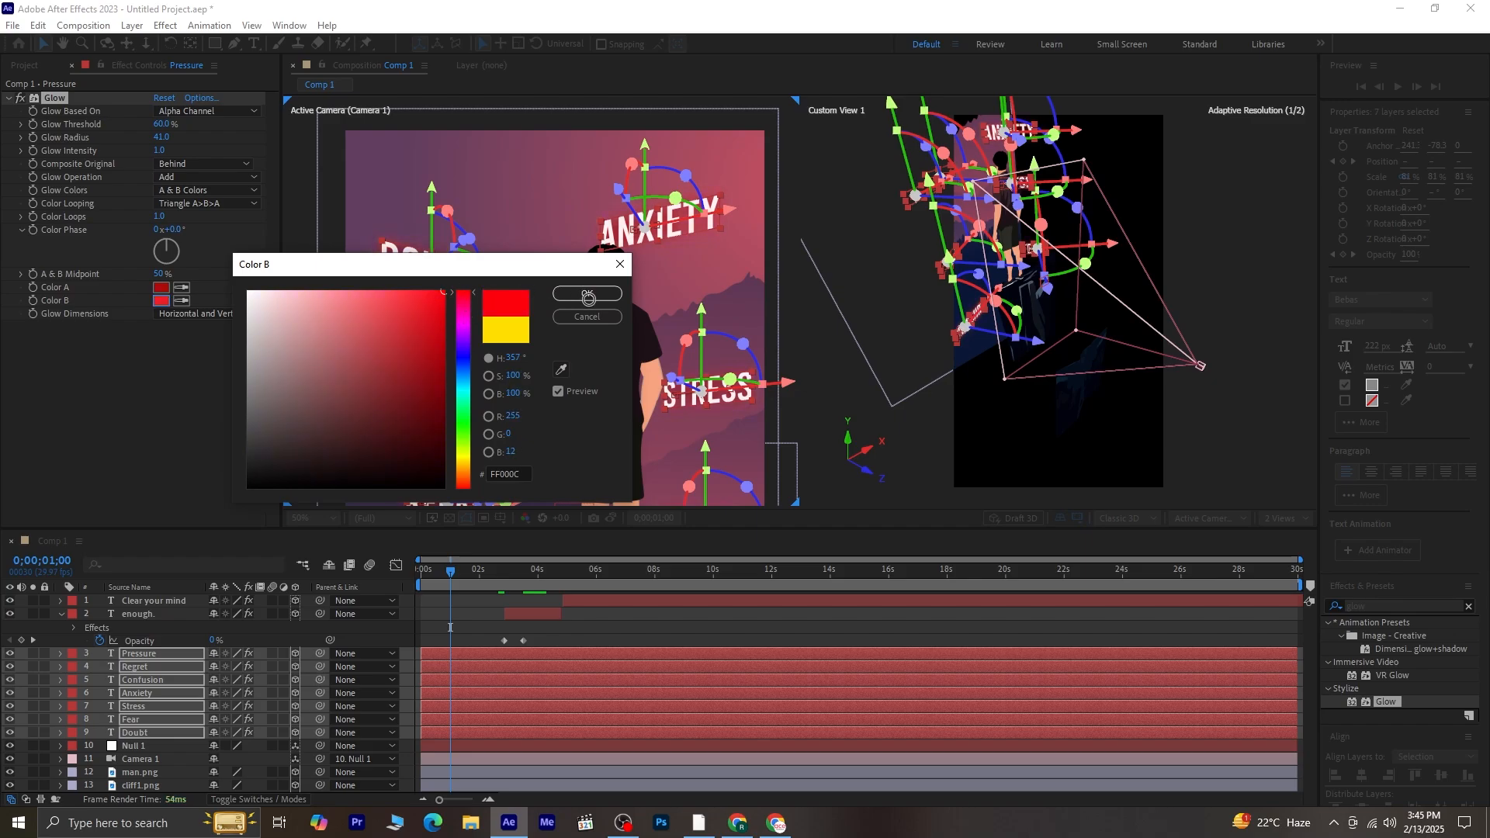
left_click(589, 295)
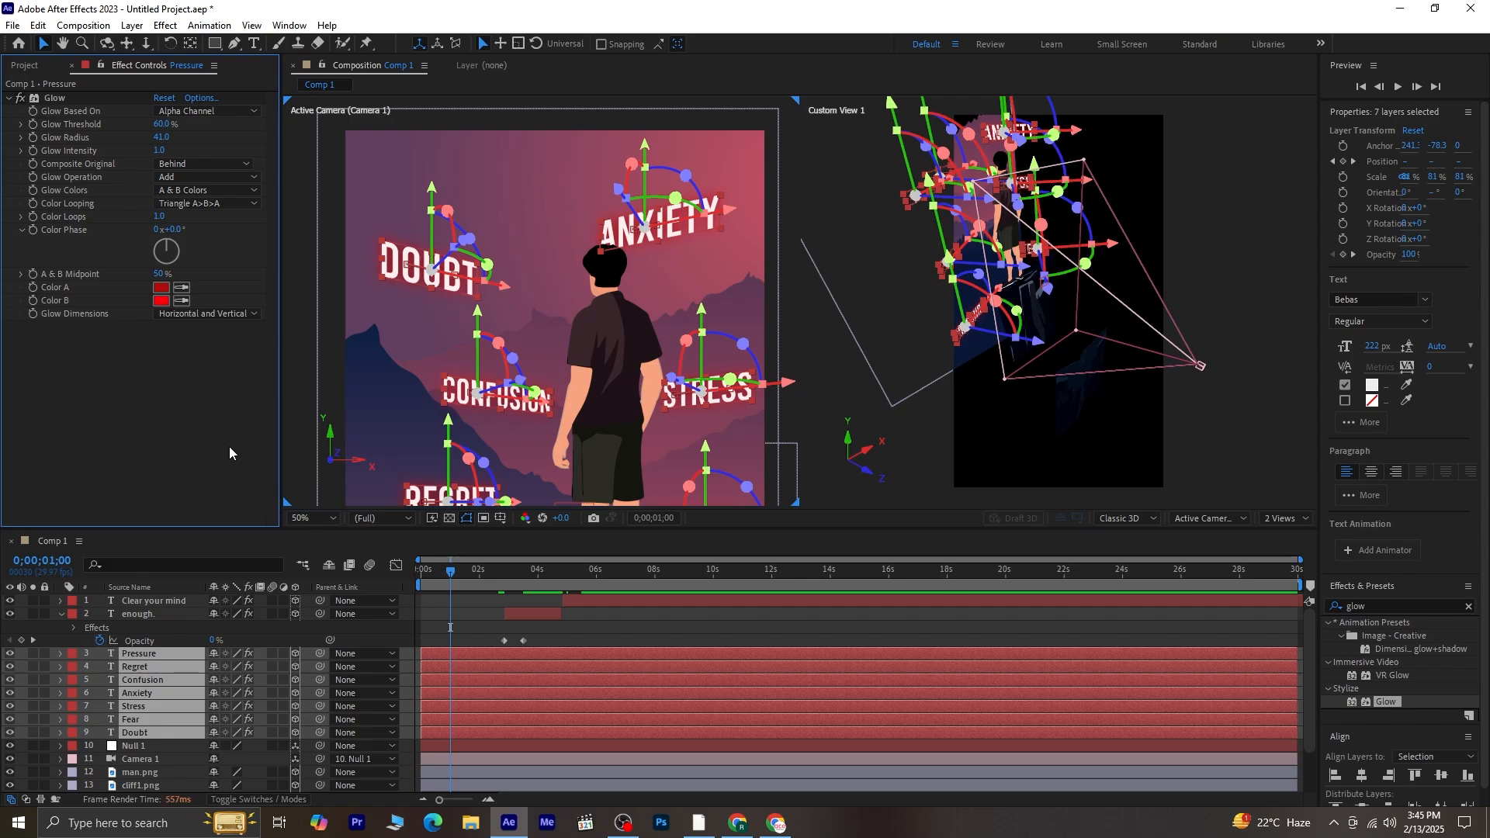
Collapse the "enough." layer's properties and preview the glowing animation from the start at Third resolution.
left_click(599, 636)
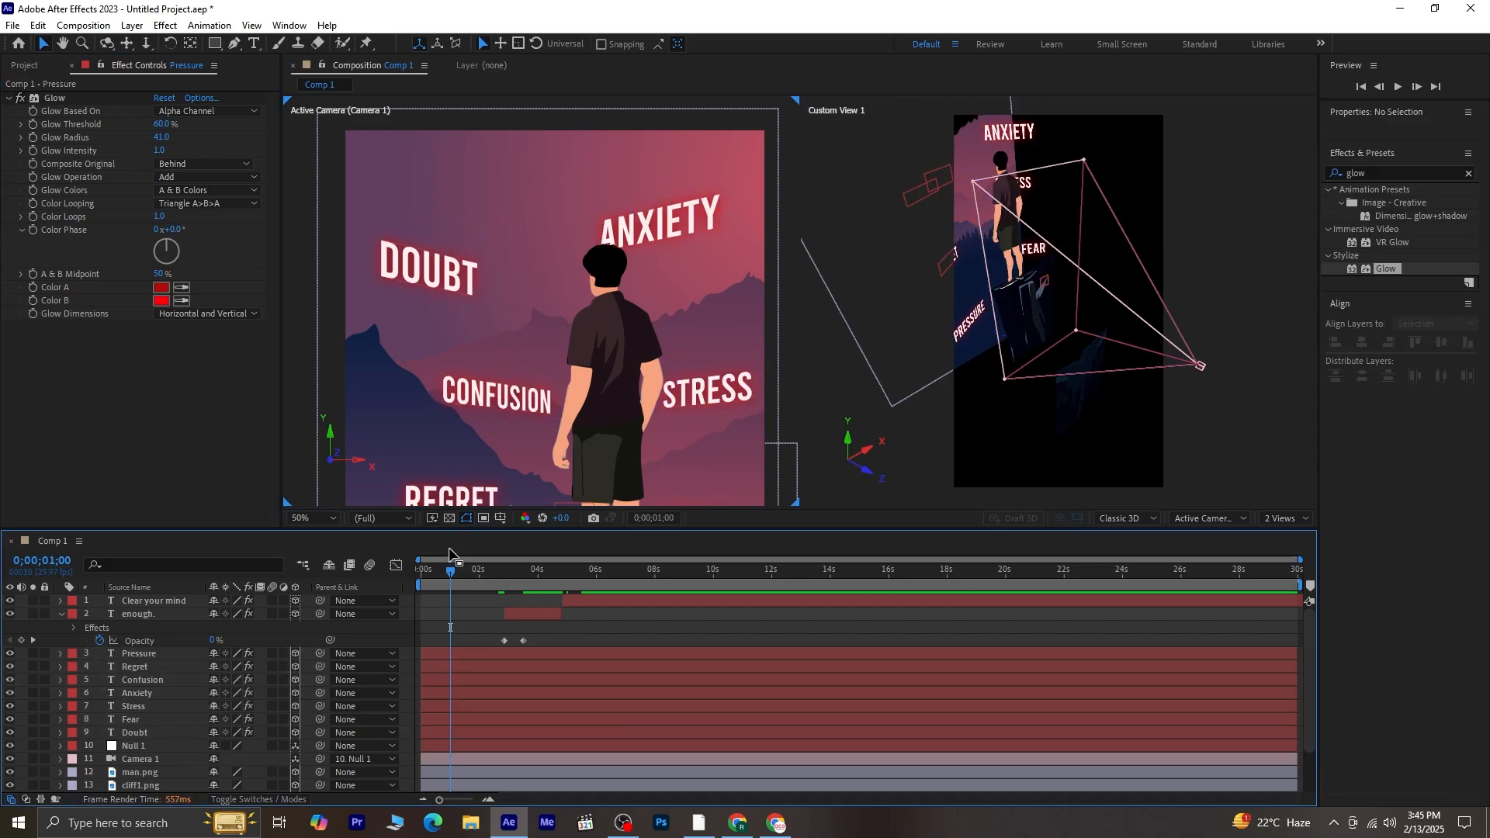
left_click_drag(451, 573, 370, 585)
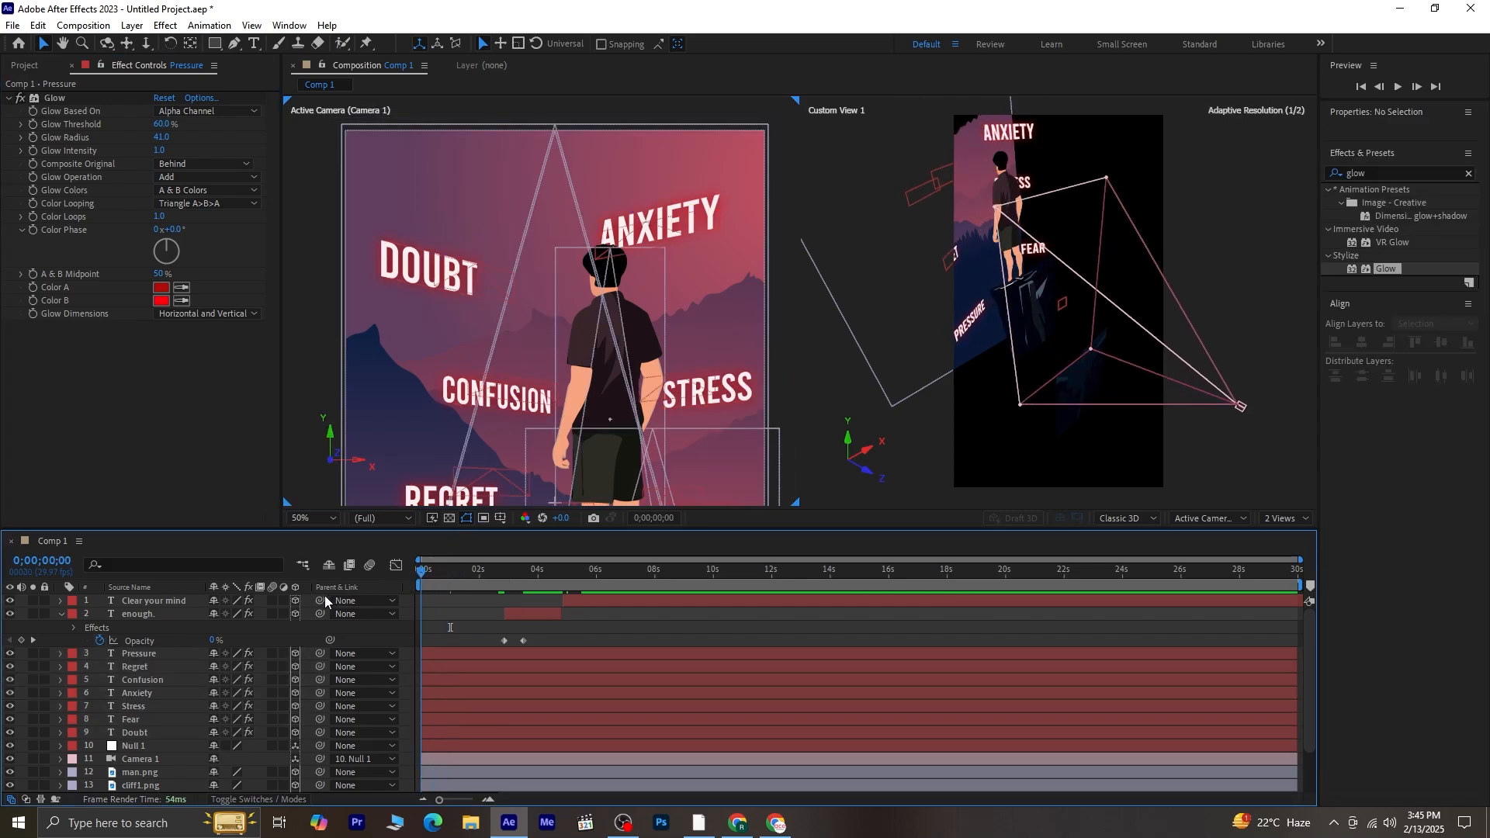
left_click(61, 614)
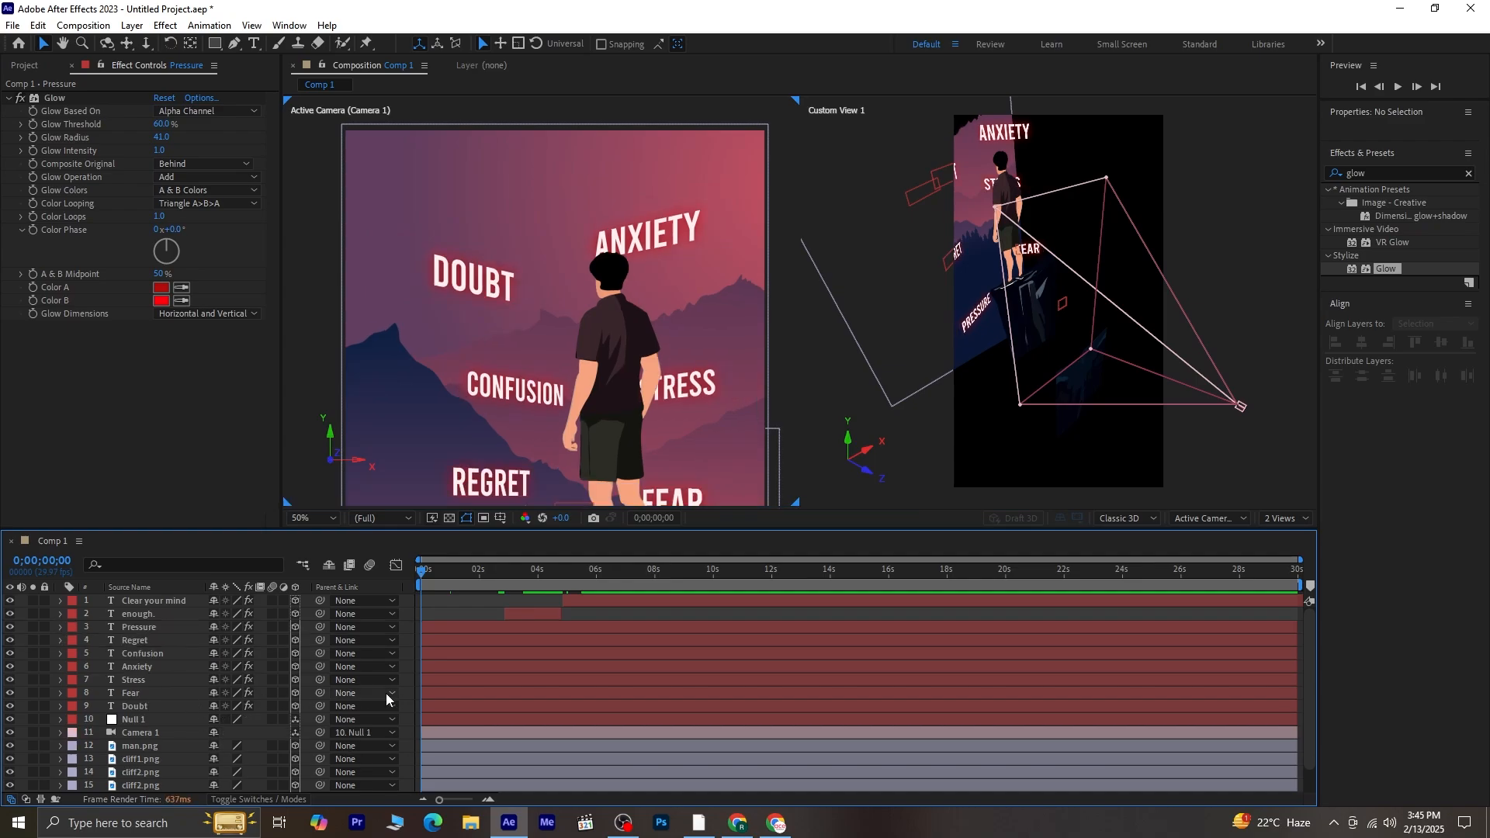
scroll(386, 698, "down", 2)
left_click(309, 518)
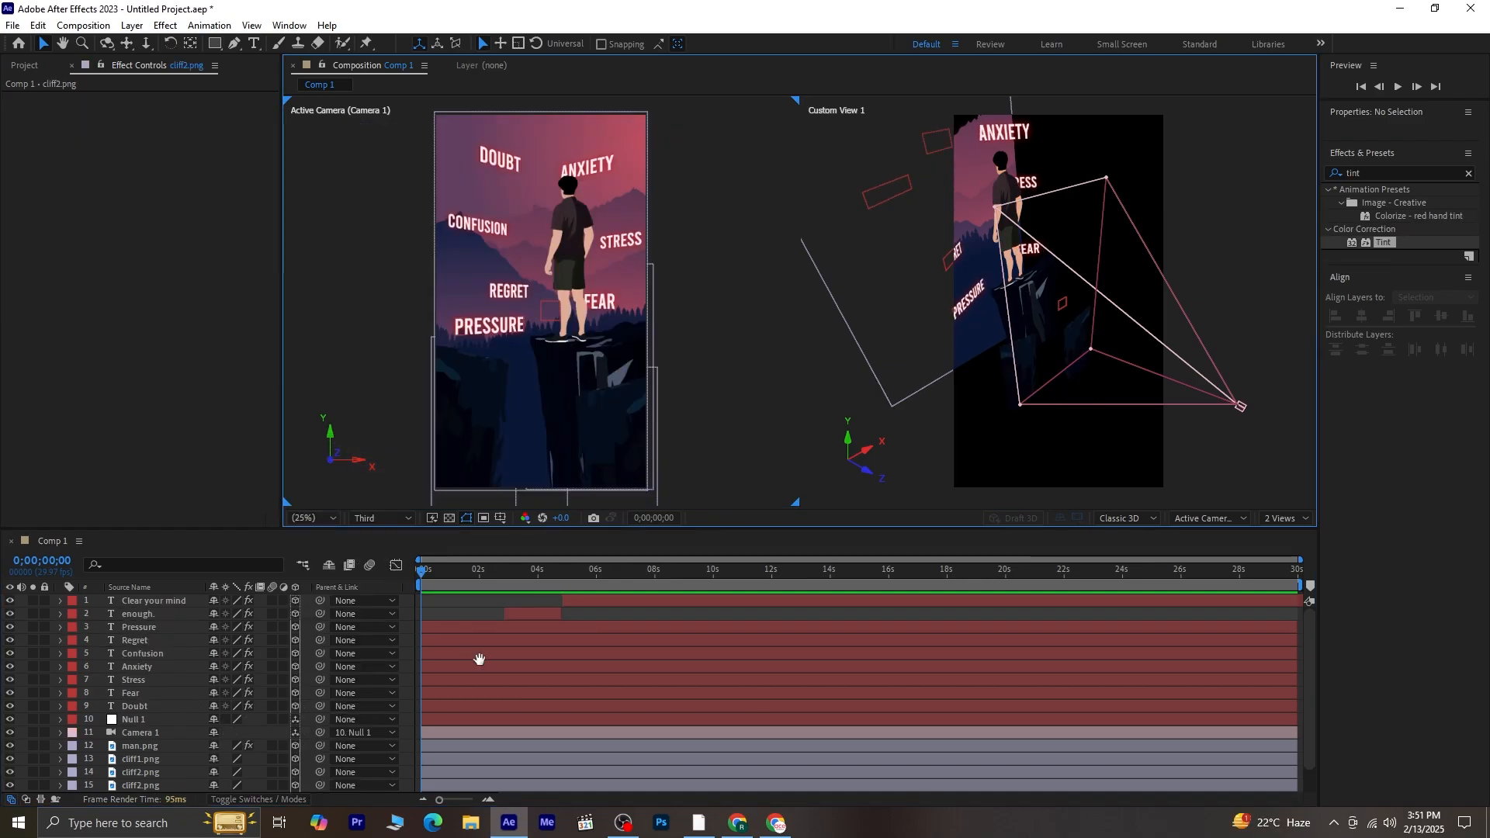
key("space")
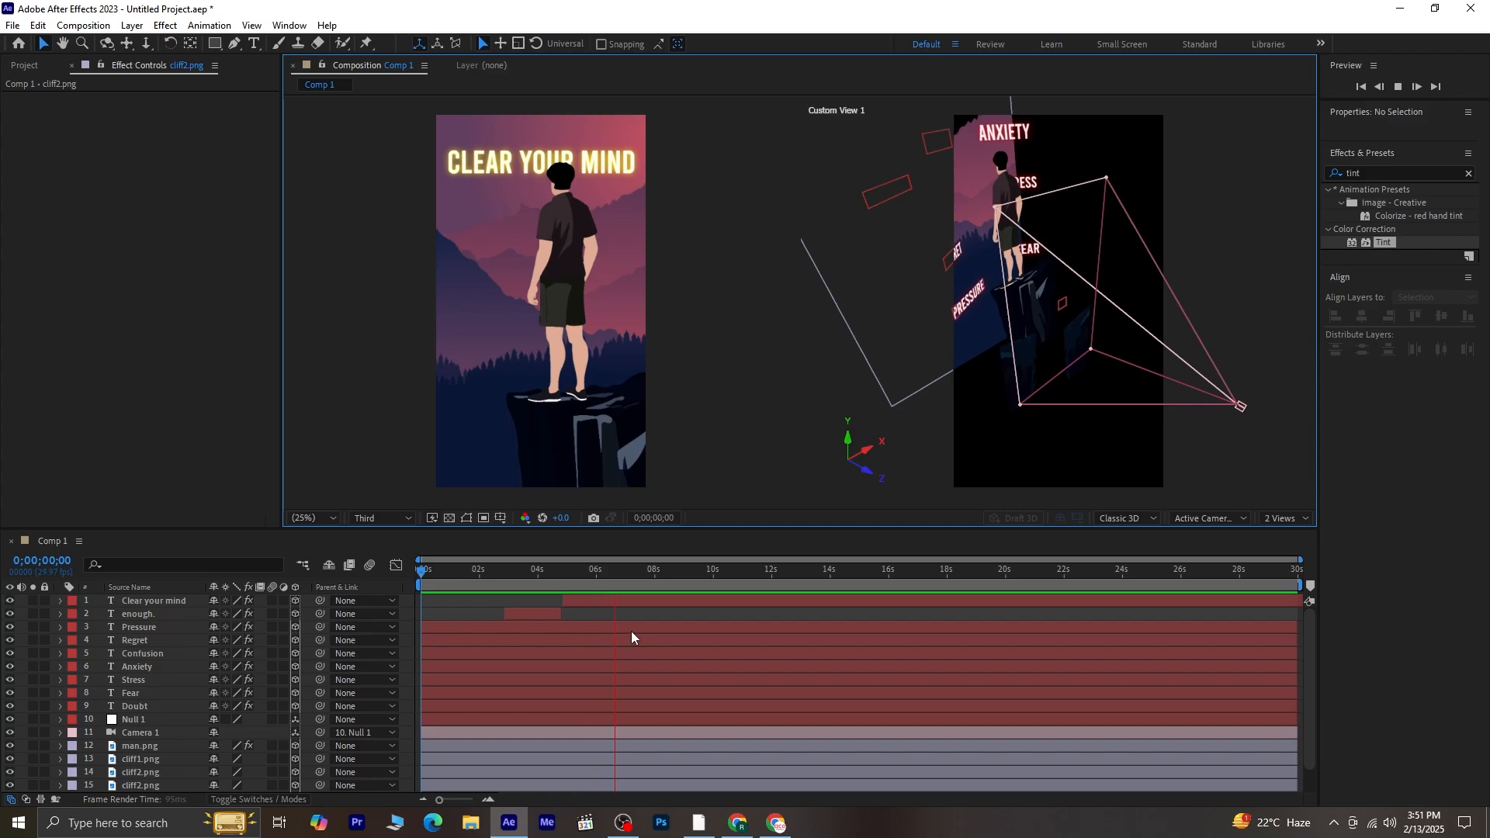
Pull the end of "enough." and the start of "Clear your mind" back to about 4.3 seconds, previewing the changeover.
left_click(659, 571)
left_click_drag(653, 573, 561, 606)
left_click(556, 611)
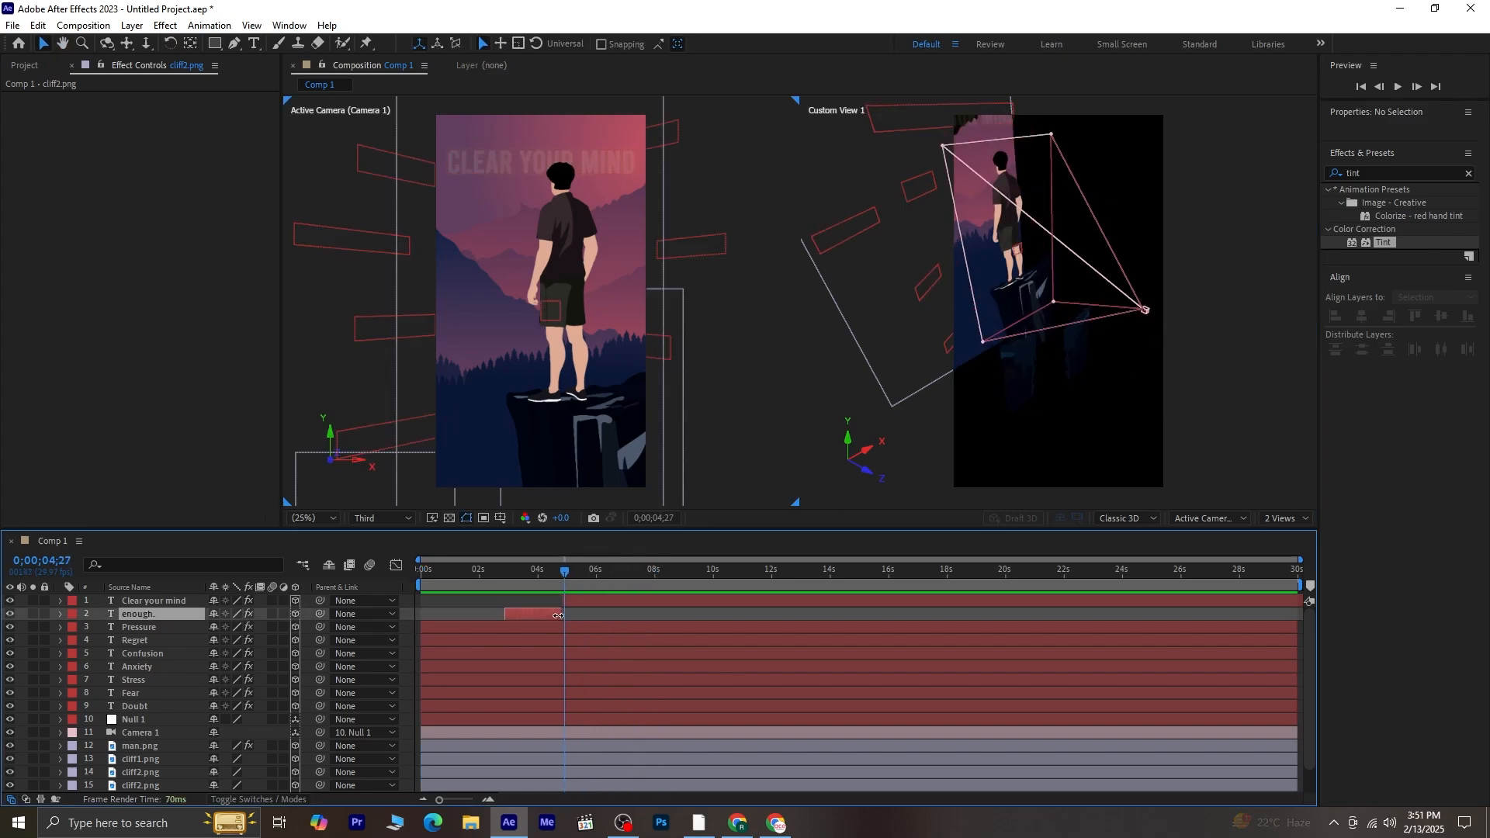
left_click_drag(589, 602, 510, 594)
key("space")
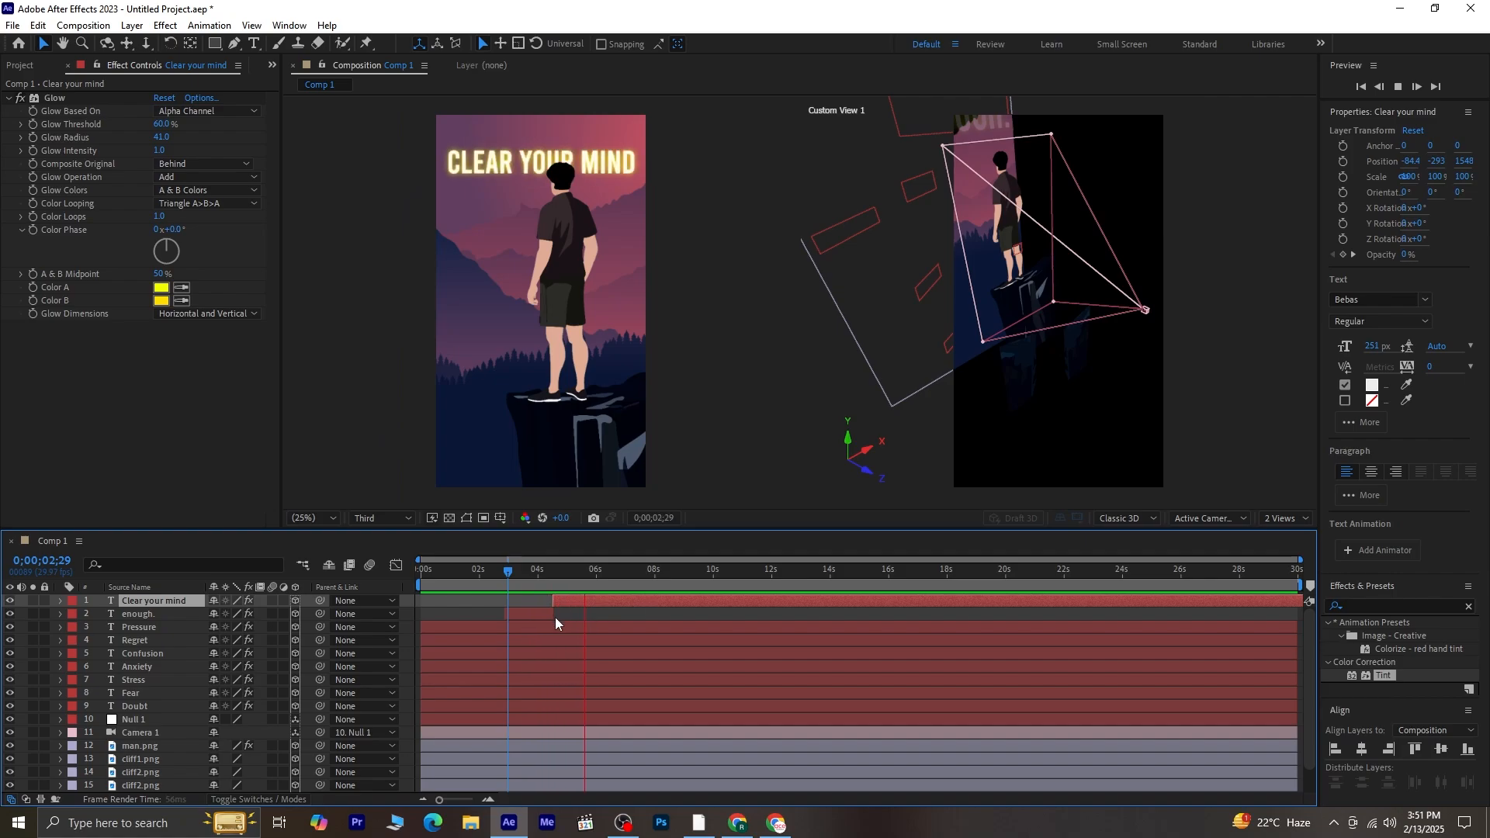
key("space")
left_click_drag(551, 615, 503, 602)
key("c")
key("space")
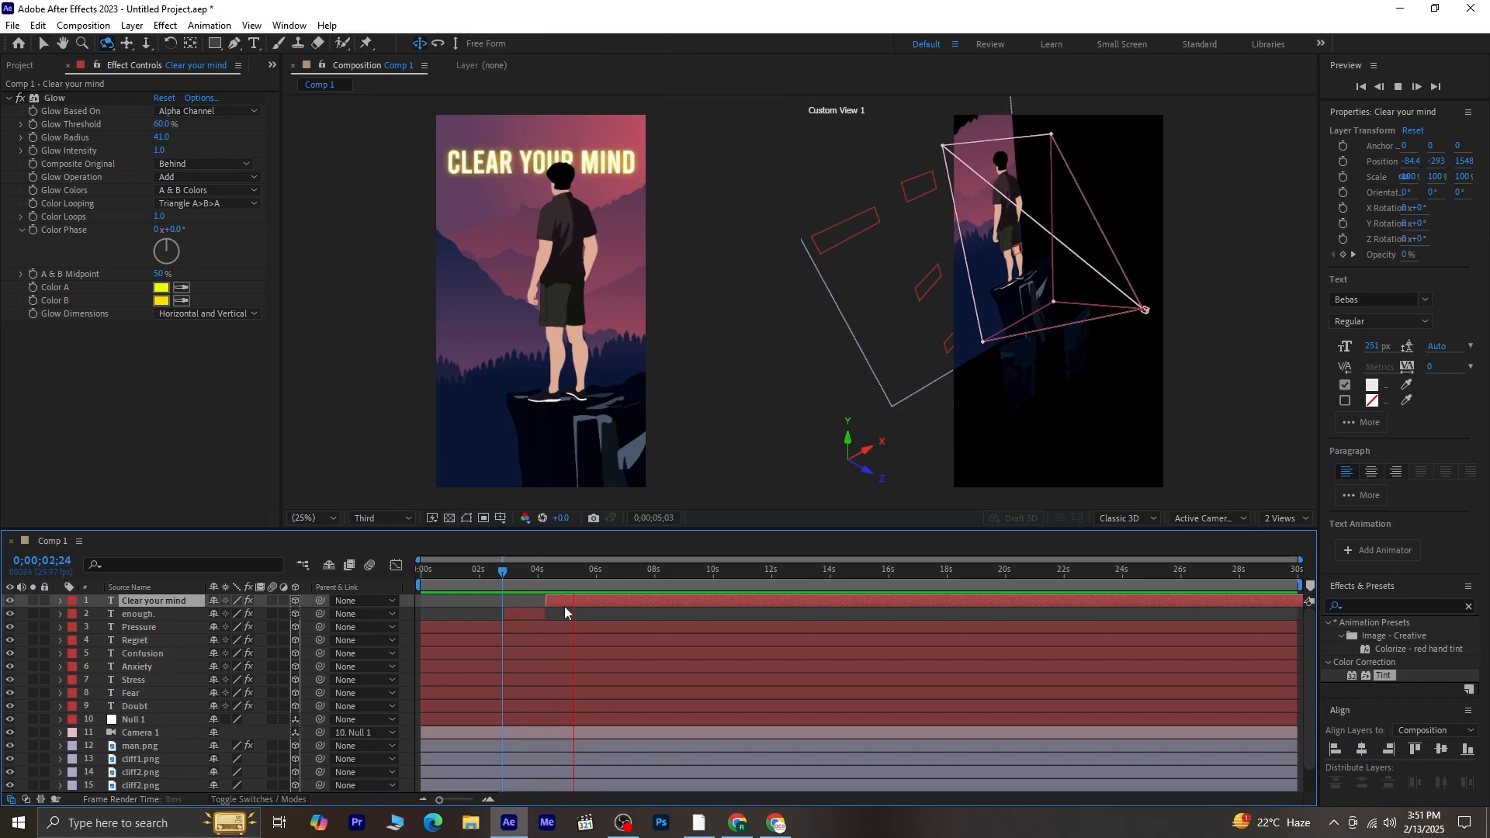
key("space")
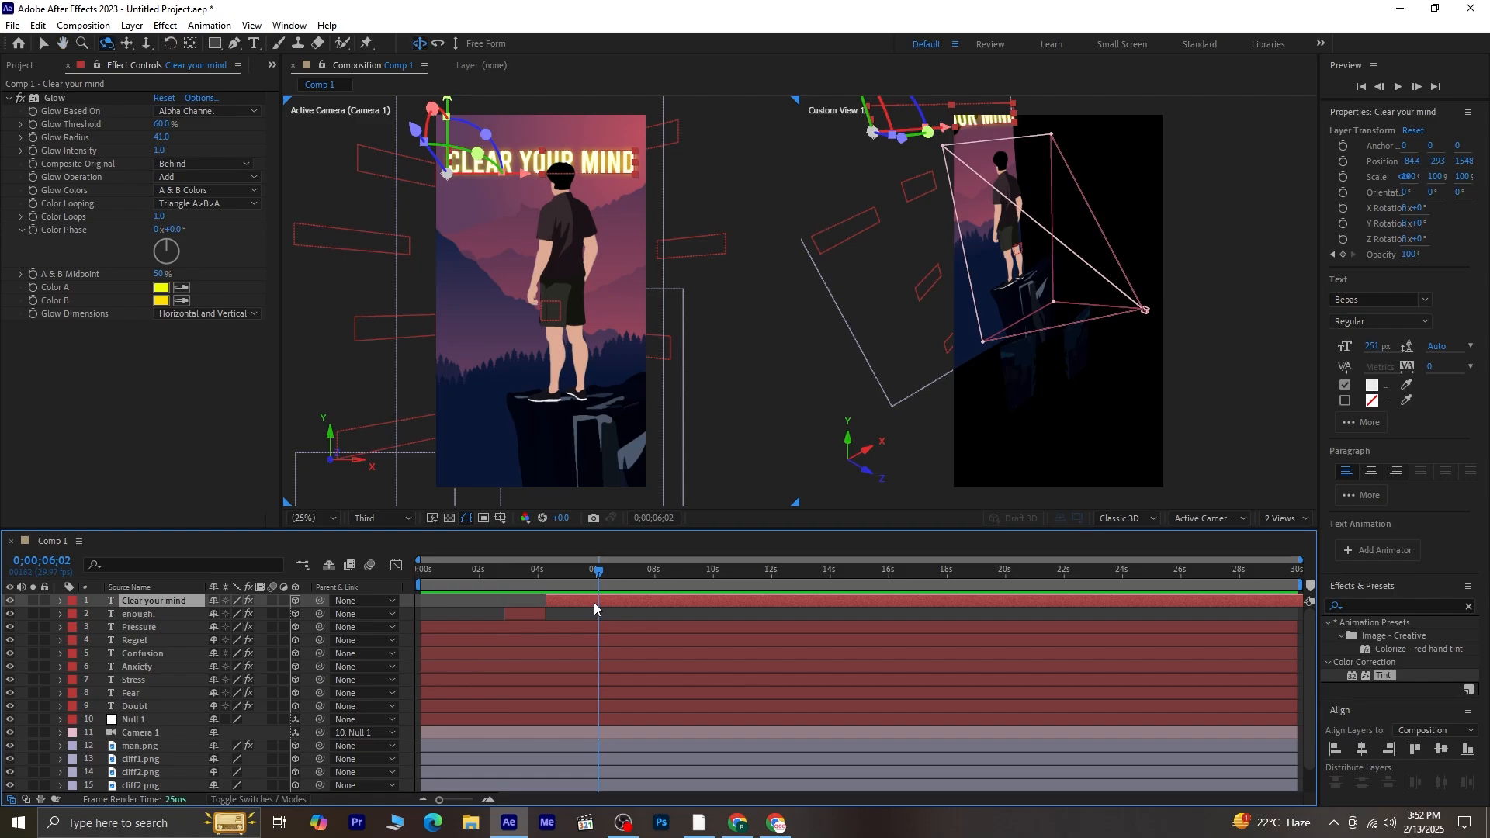
Duplicate the "Clear your mind" layer and trim the original's end at 0;00;06;02.
key("ctrl+d")
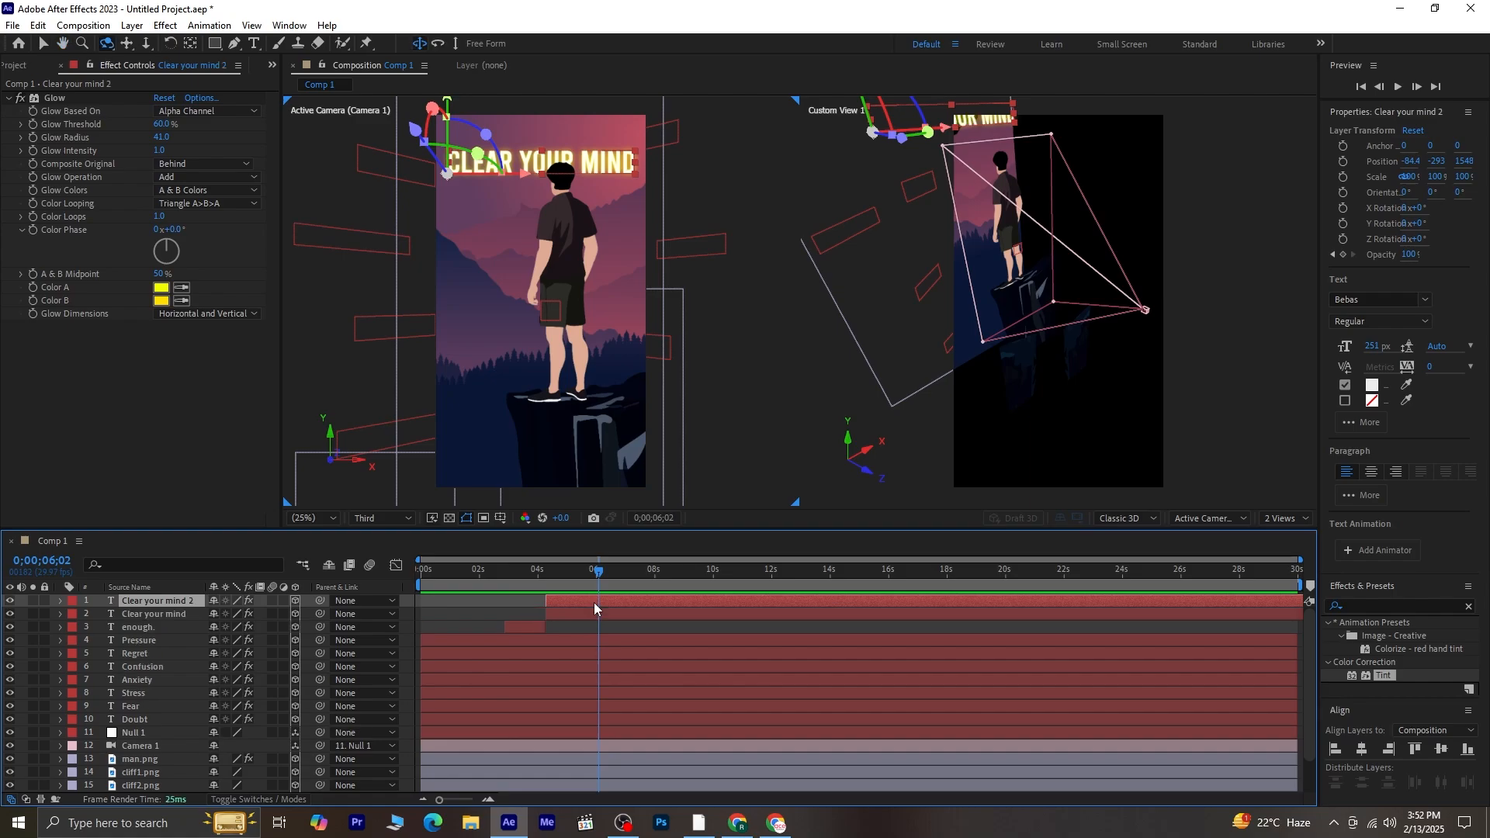
left_click(597, 612)
key("alt+bracketright")
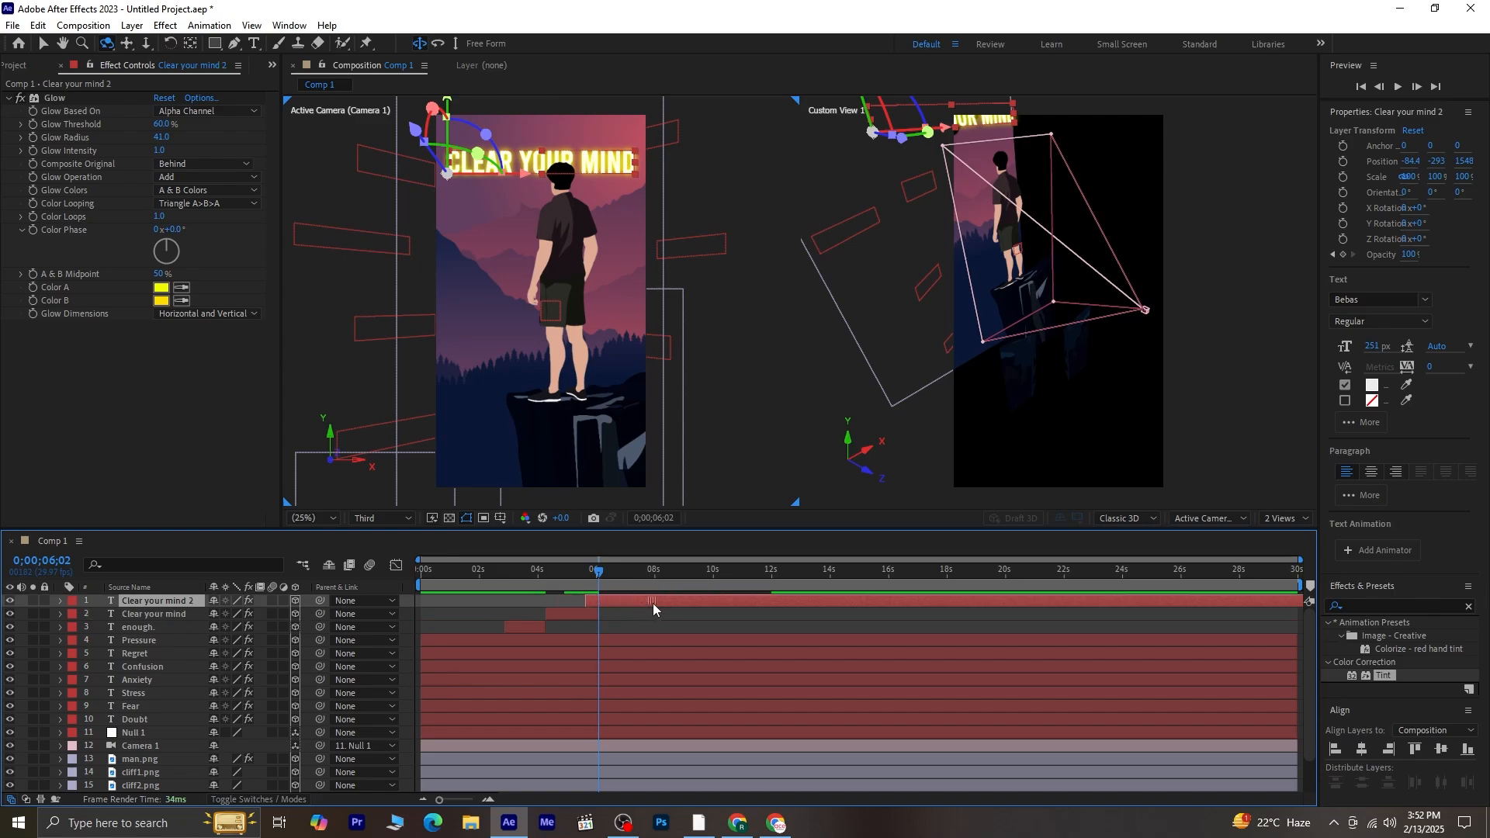
Shift the duplicate layer's start to 0;00;06;02 and reword the earlier "Clear your mind" layer as "You're doing your best" at 177 px.
left_click_drag(654, 603, 665, 617)
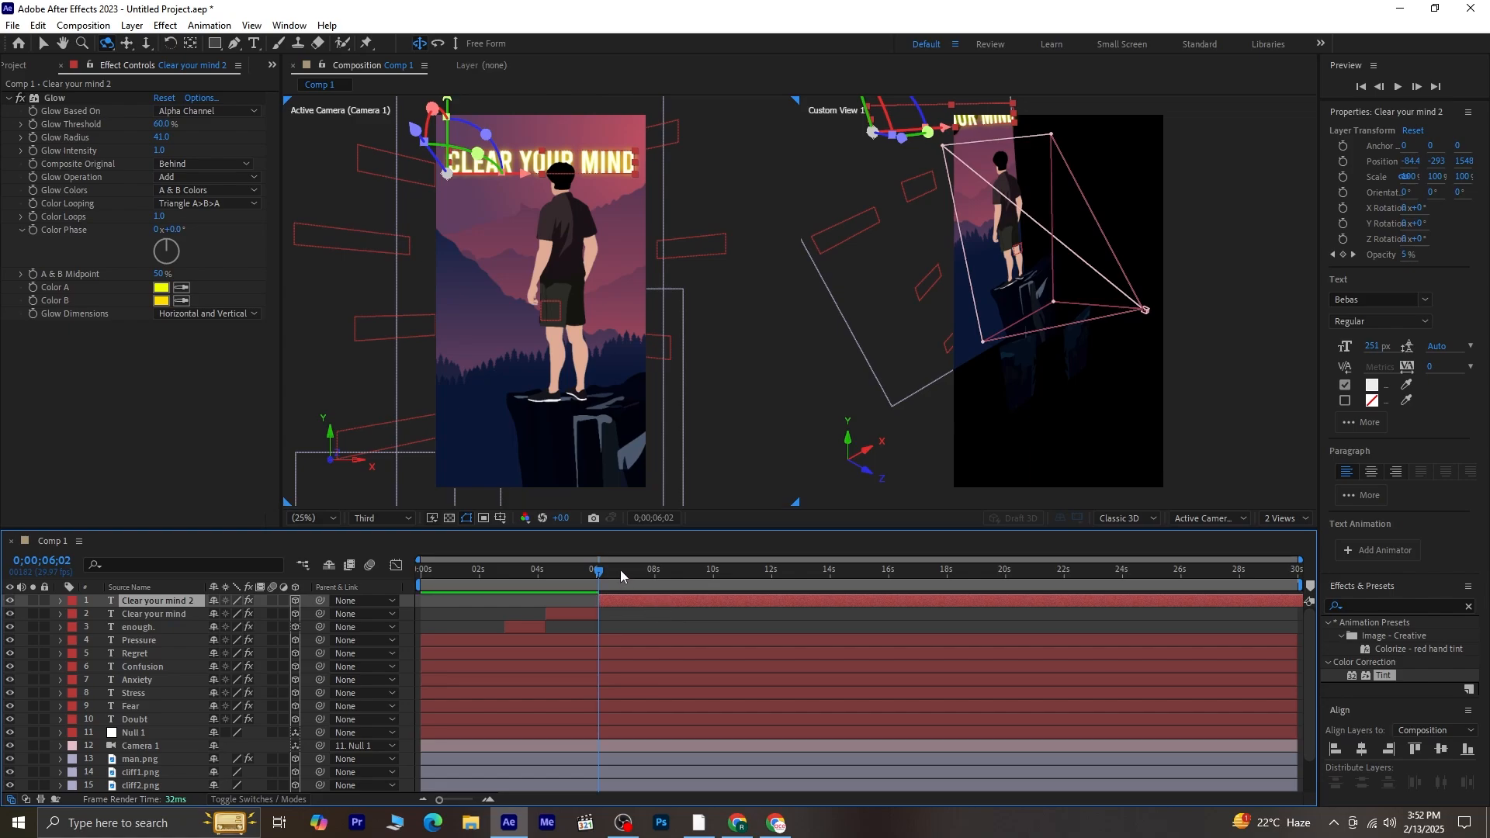
left_click_drag(604, 572, 644, 572)
left_click(253, 45)
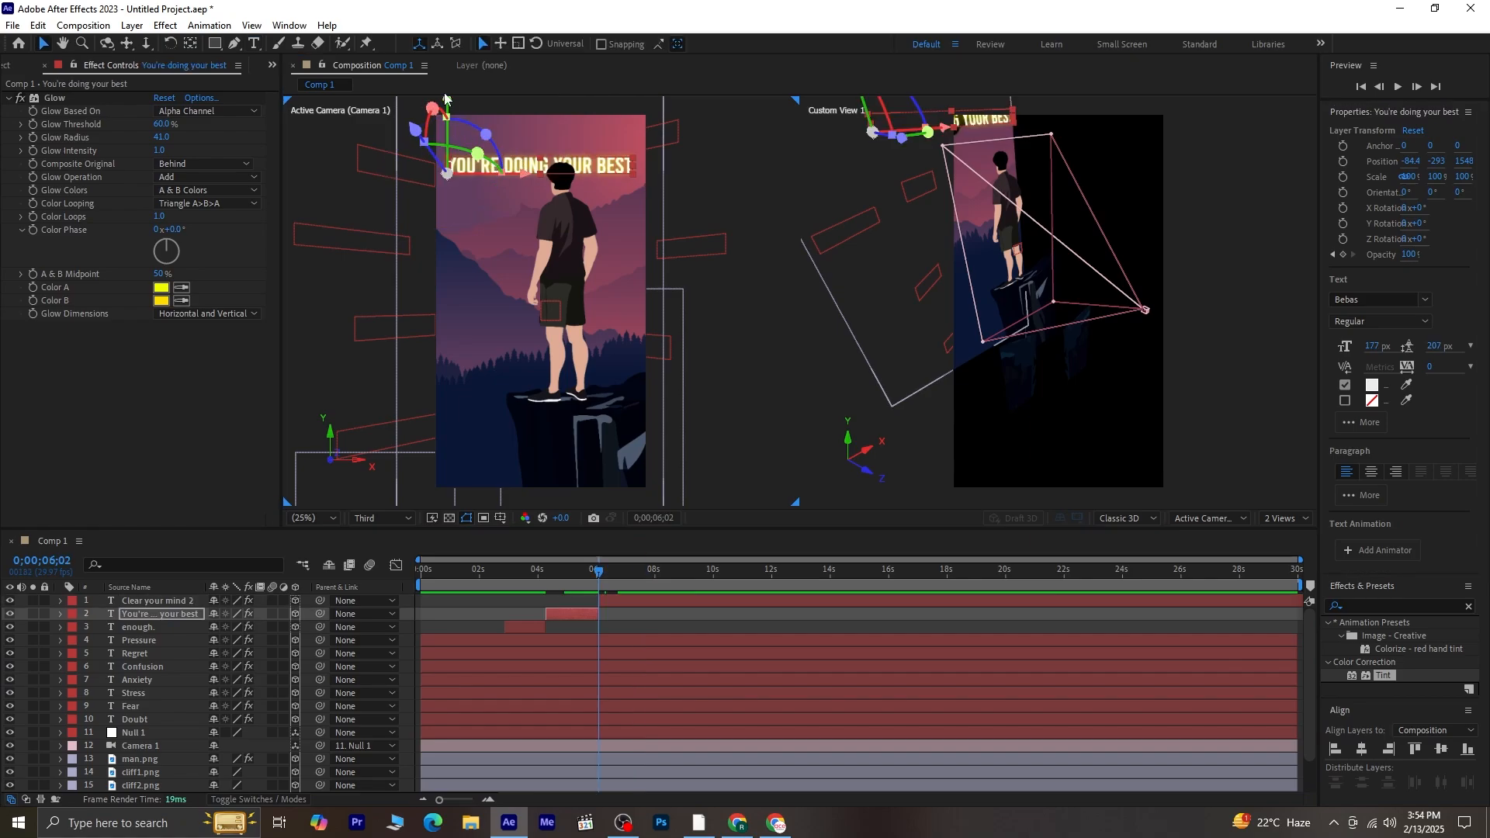
Move the "You're doing your best" text up and slightly right above the man's head, to about X -66, Y -439.
left_click_drag(446, 101, 449, 79)
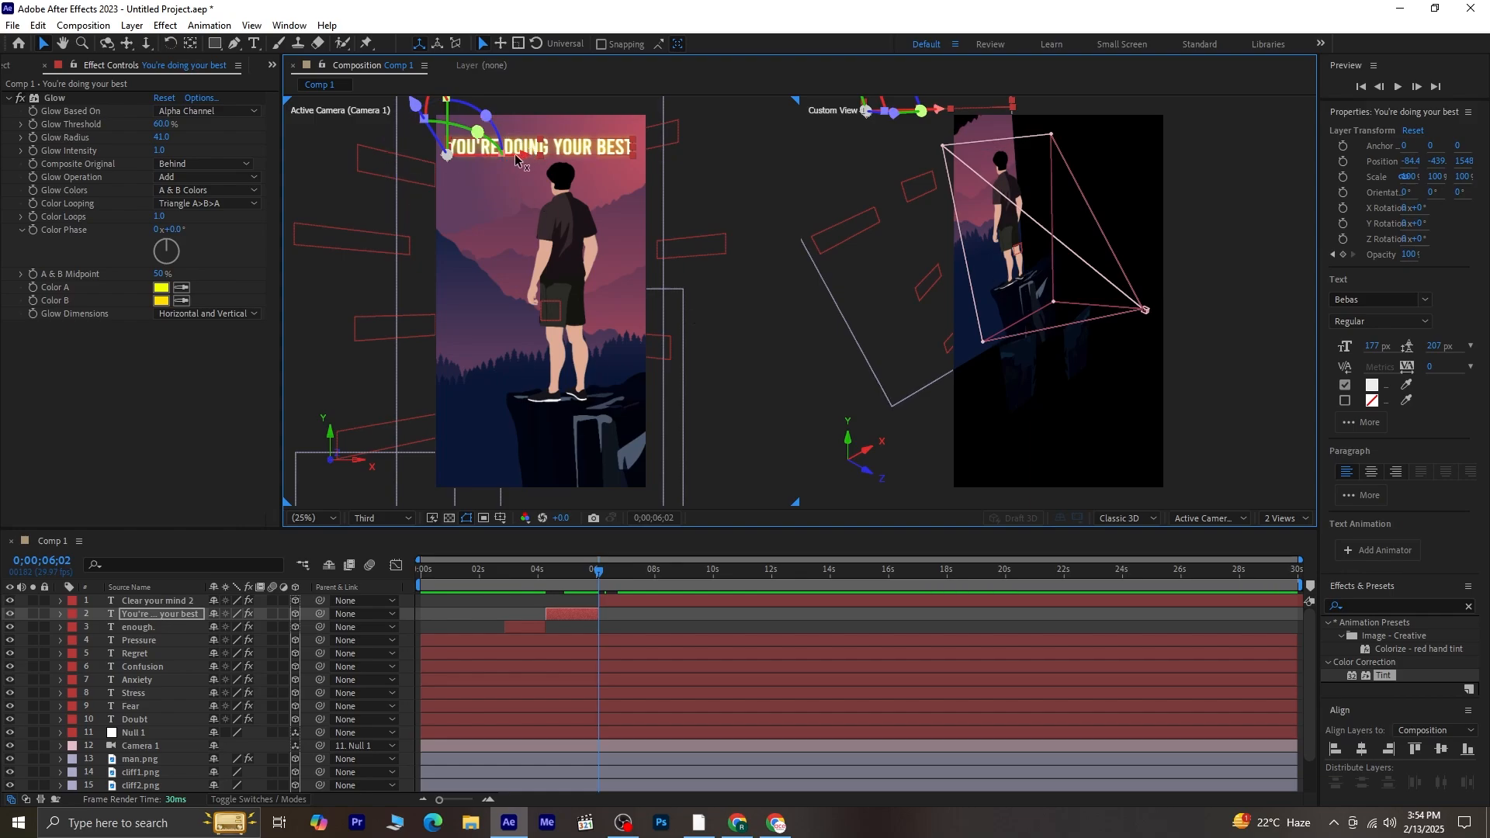
left_click_drag(516, 158, 524, 158)
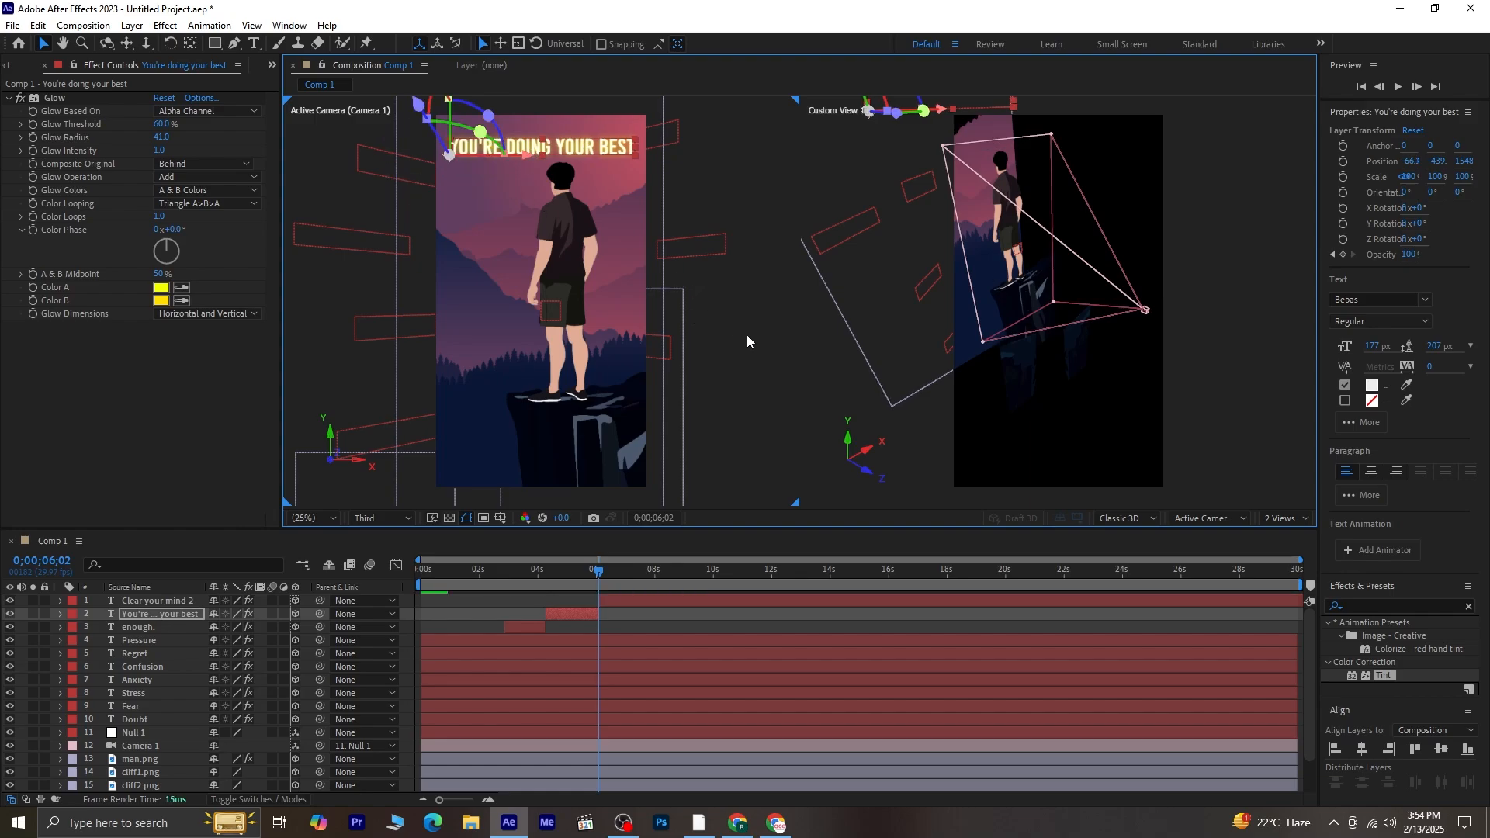
left_click(747, 334)
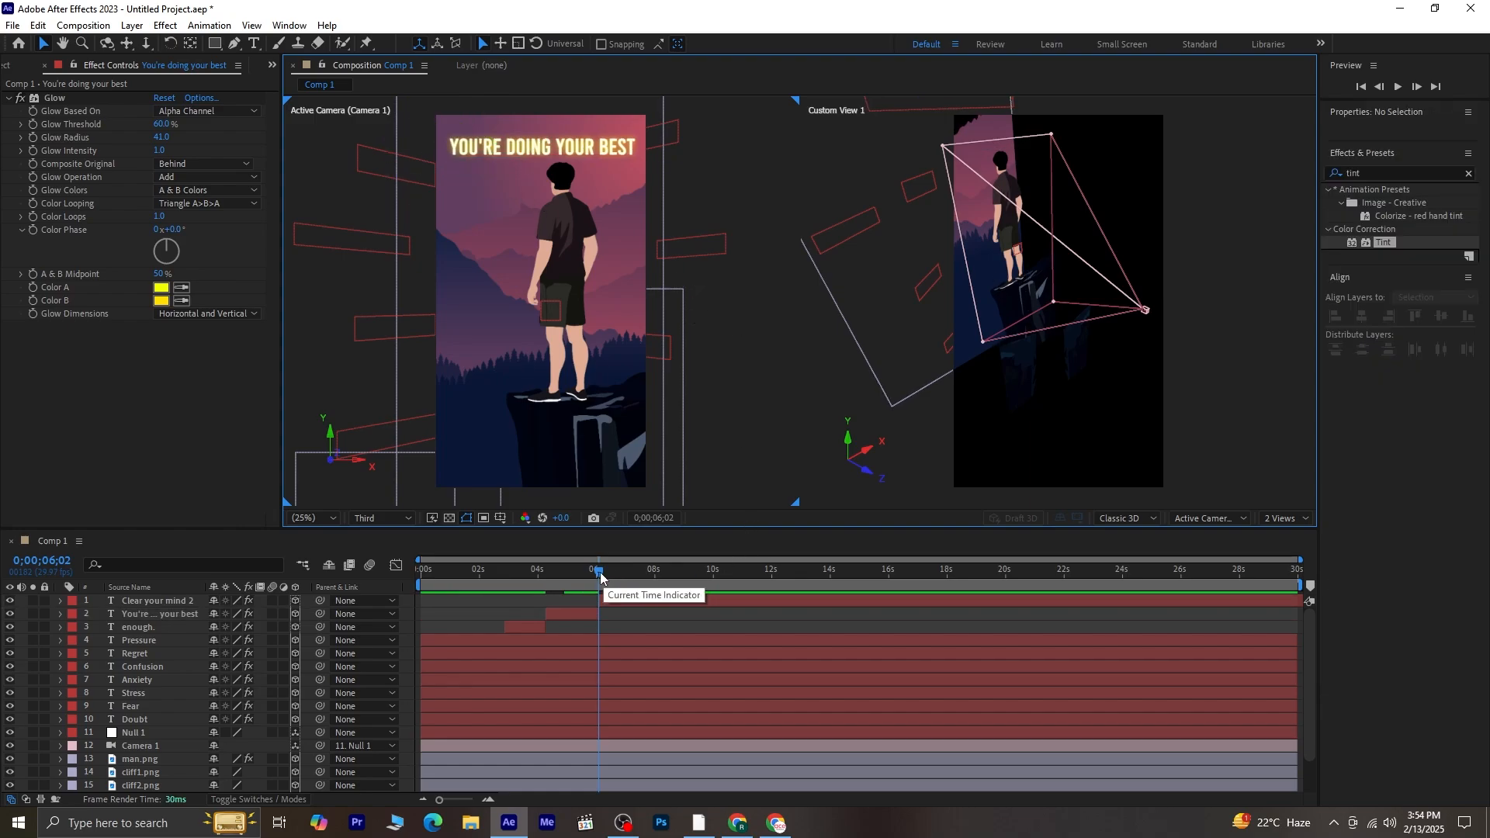
Return to the start of the composition and switch the viewer layout to 1 View.
key("Home")
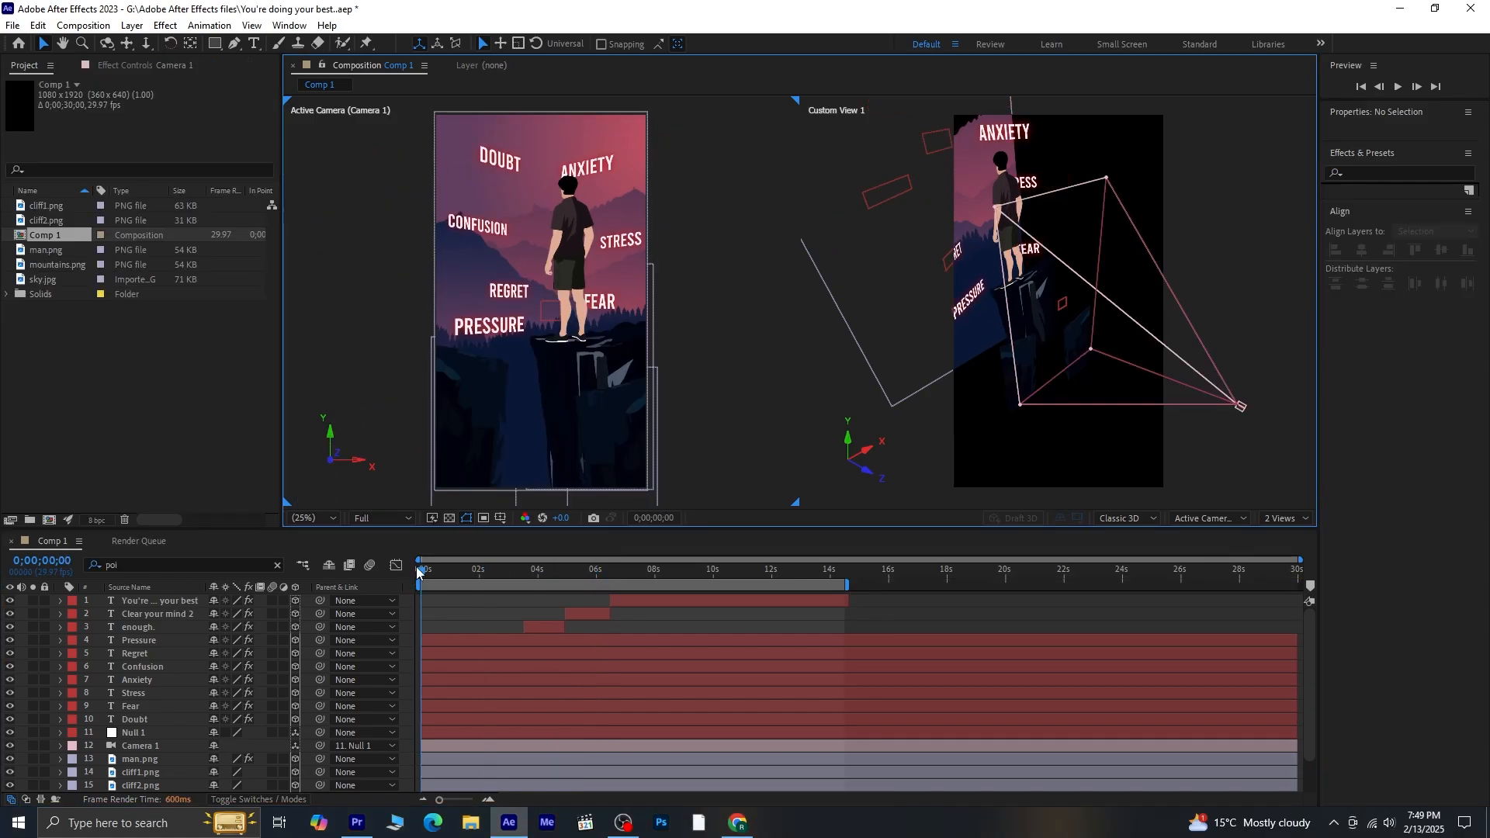
left_click(412, 578)
left_click(1284, 518)
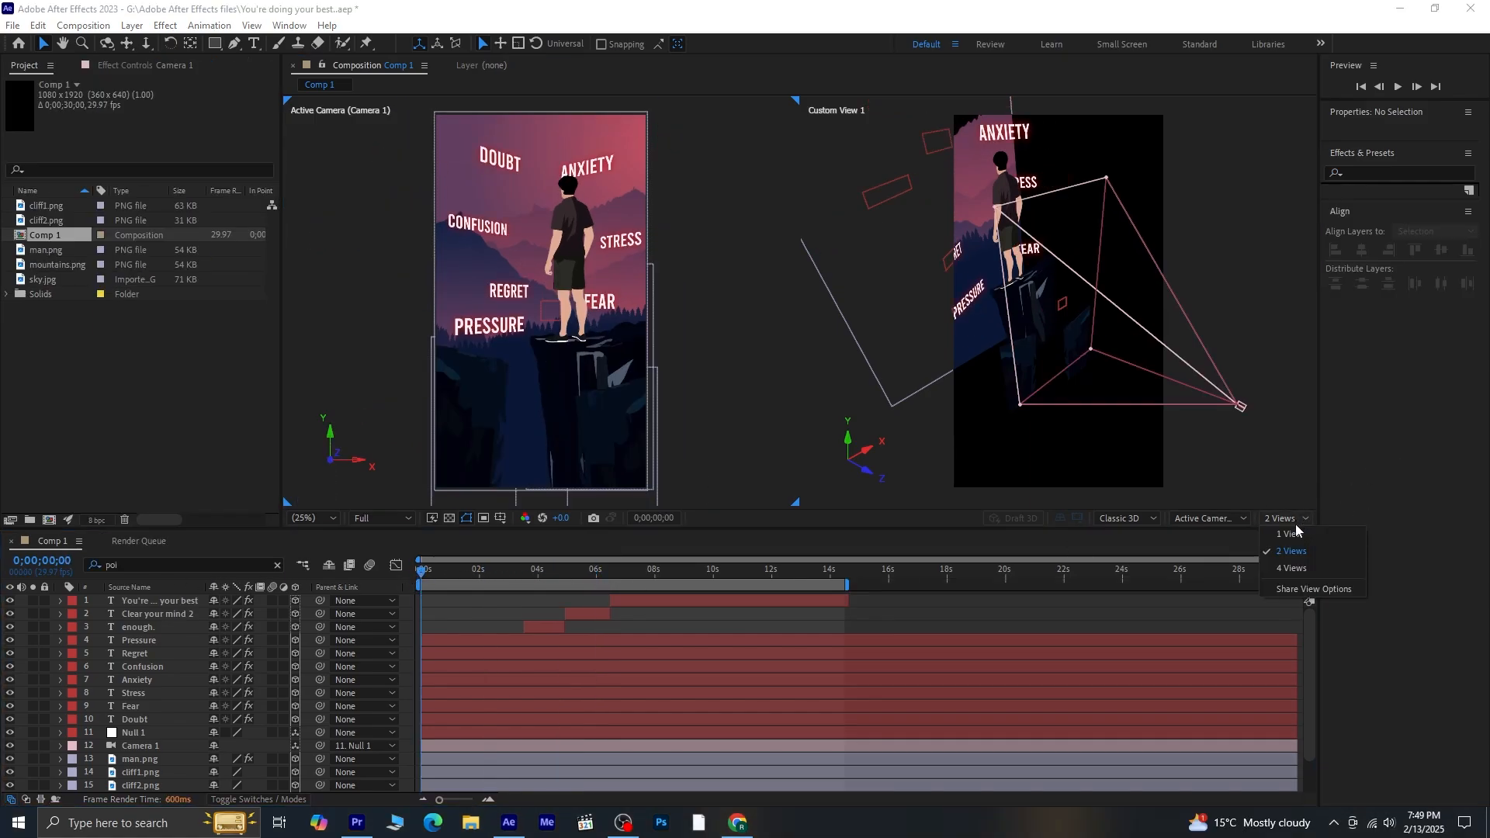
left_click(1288, 536)
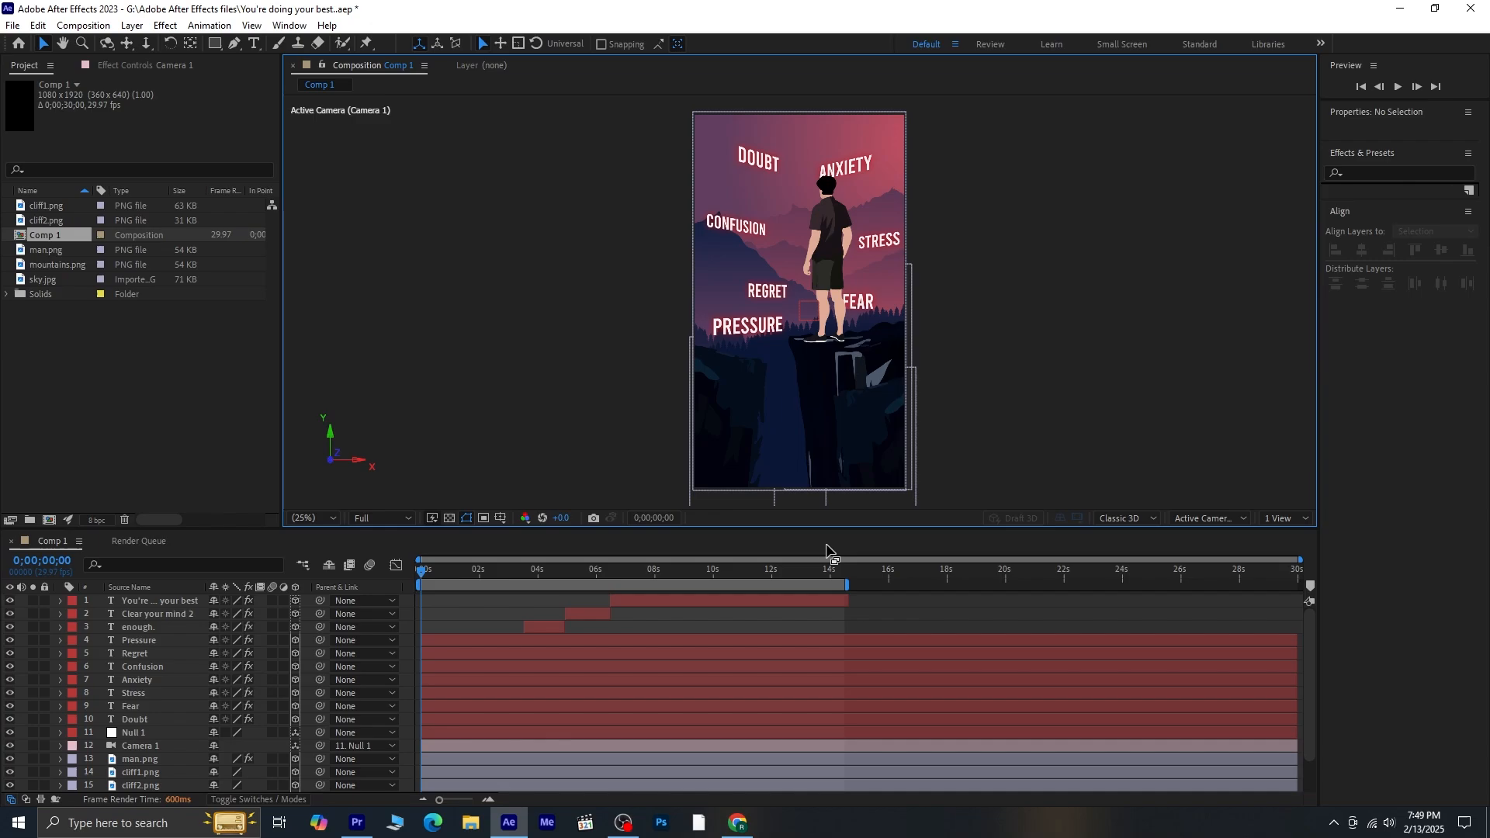
Add the expression wiggle(1,10) to Camera 1's Point of Interest, collapse the layer and preview the animation from the start.
left_click(141, 747)
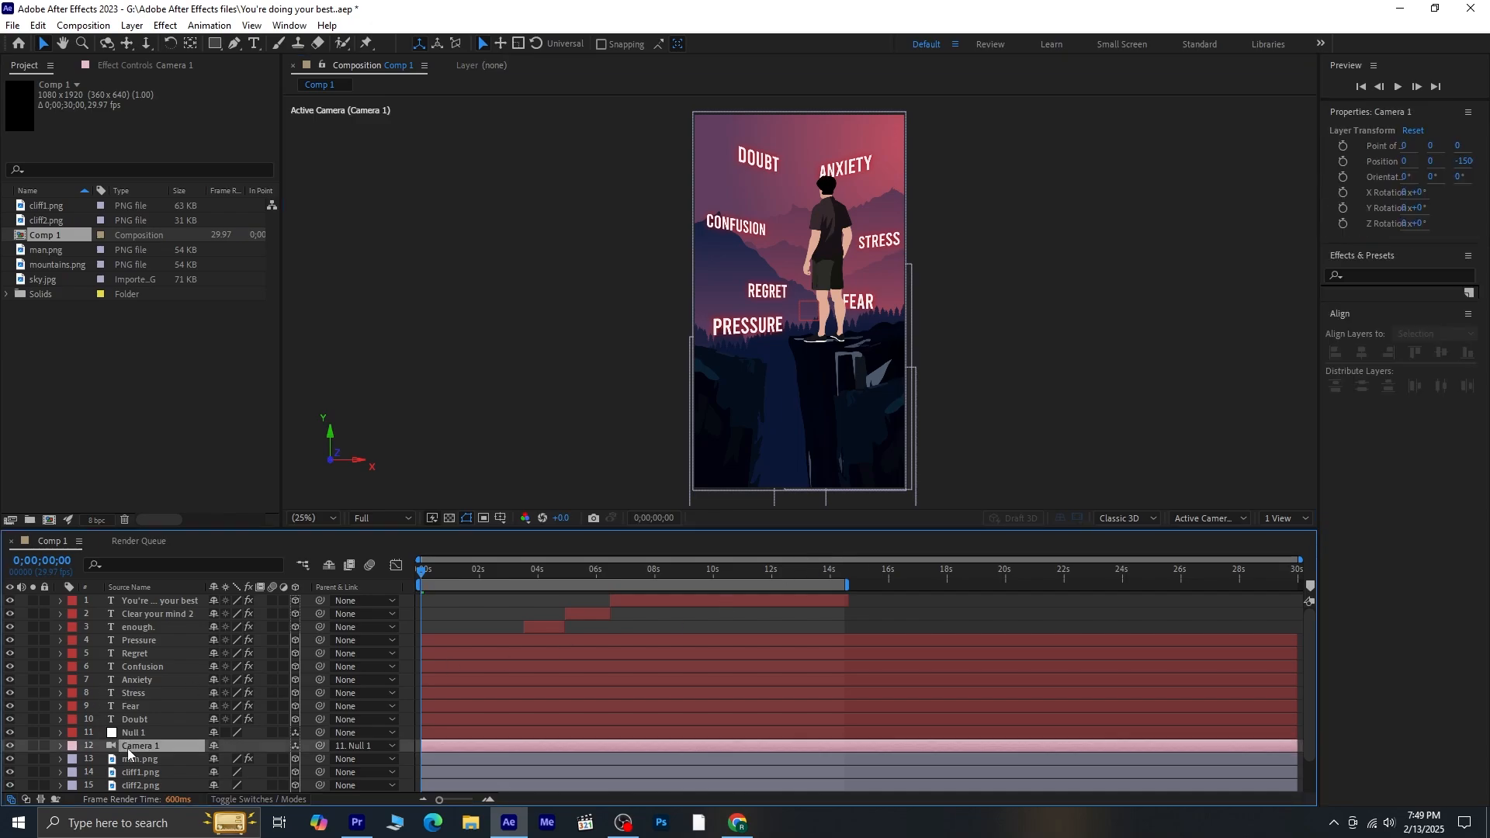
left_click(163, 564)
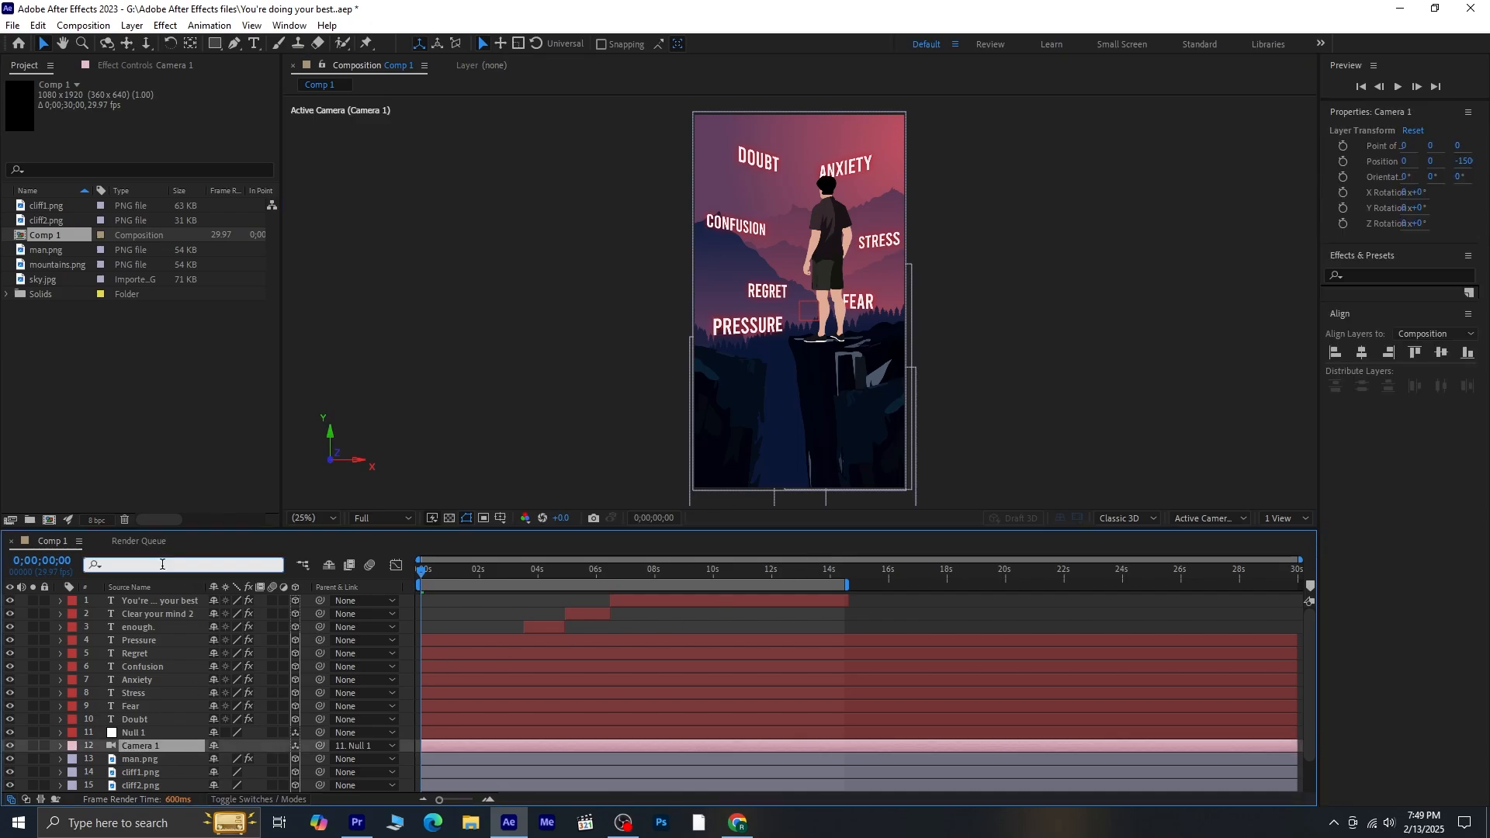
type("point")
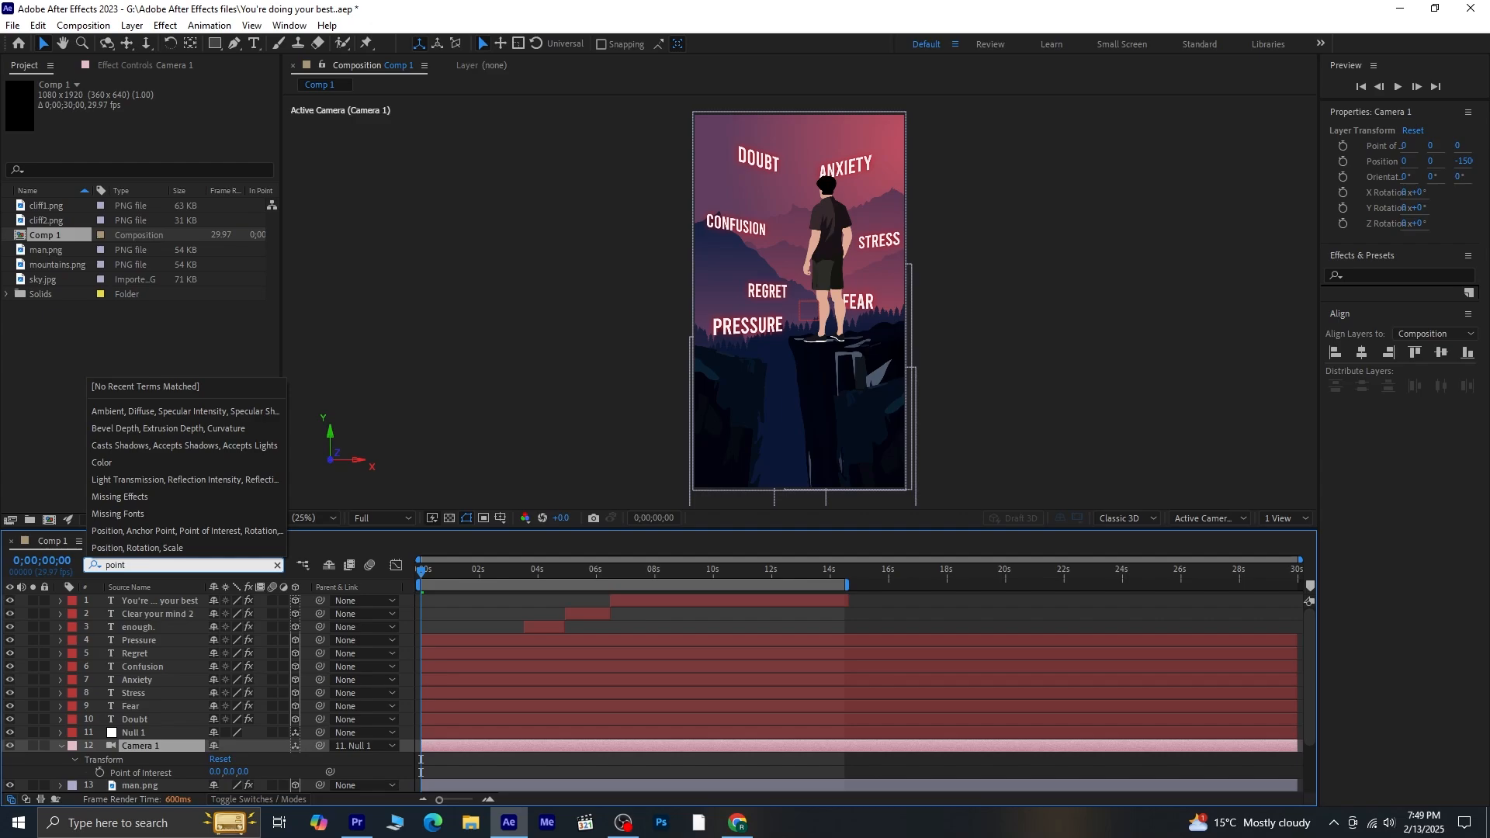
left_click(151, 774)
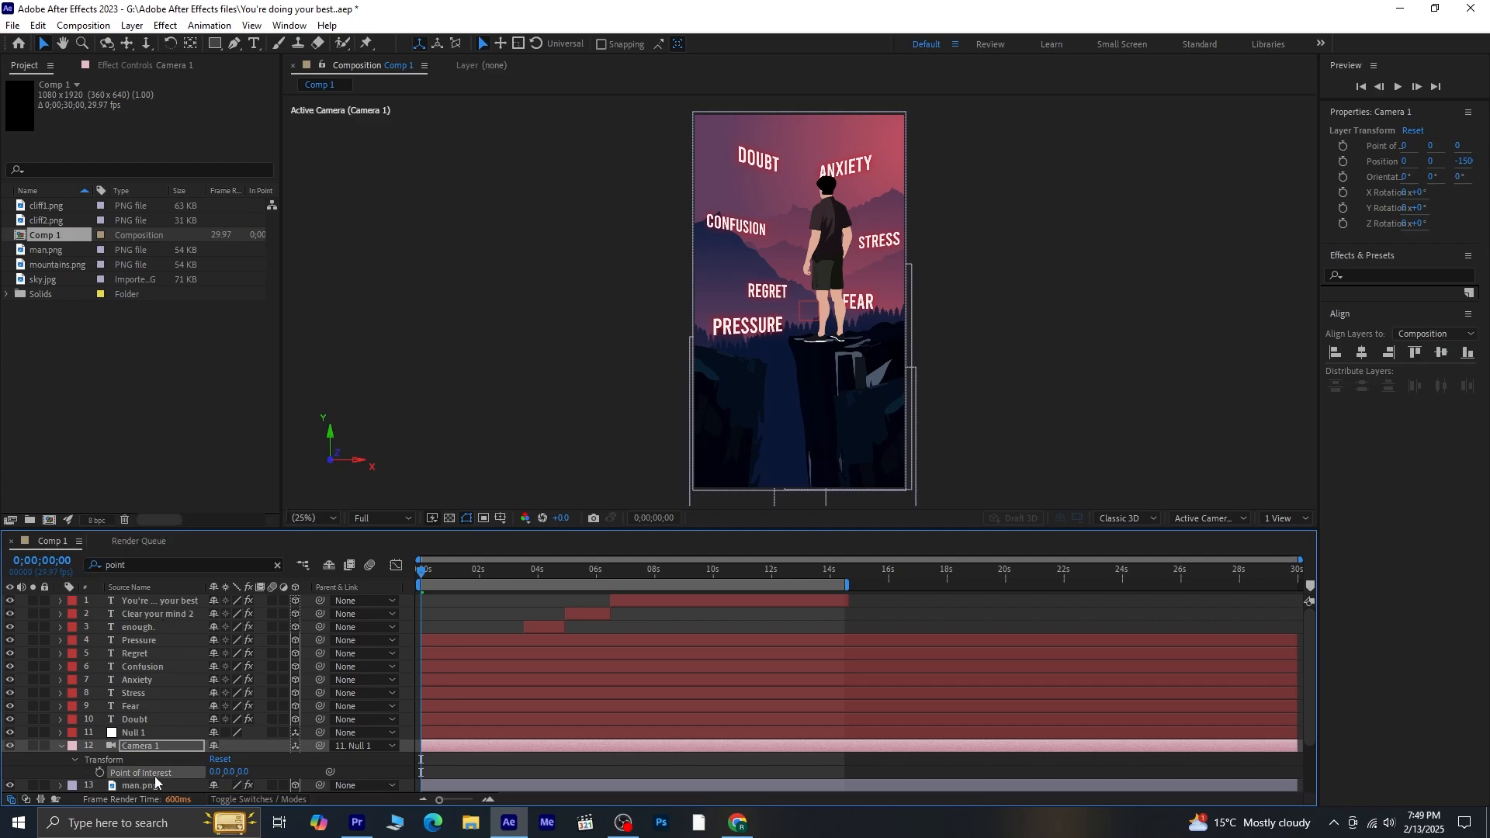
left_click(100, 773, "alt")
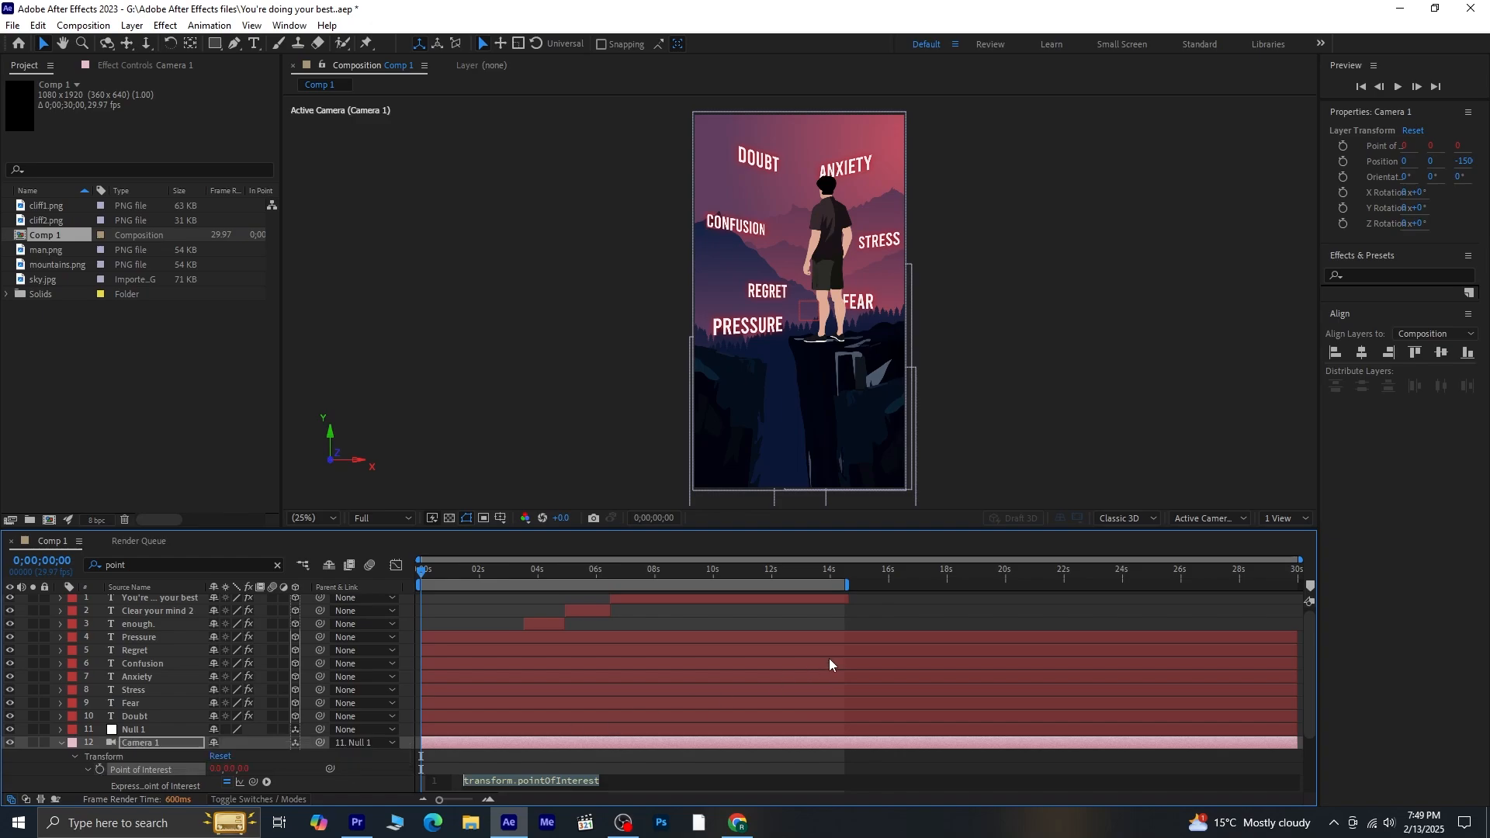
type("wigg")
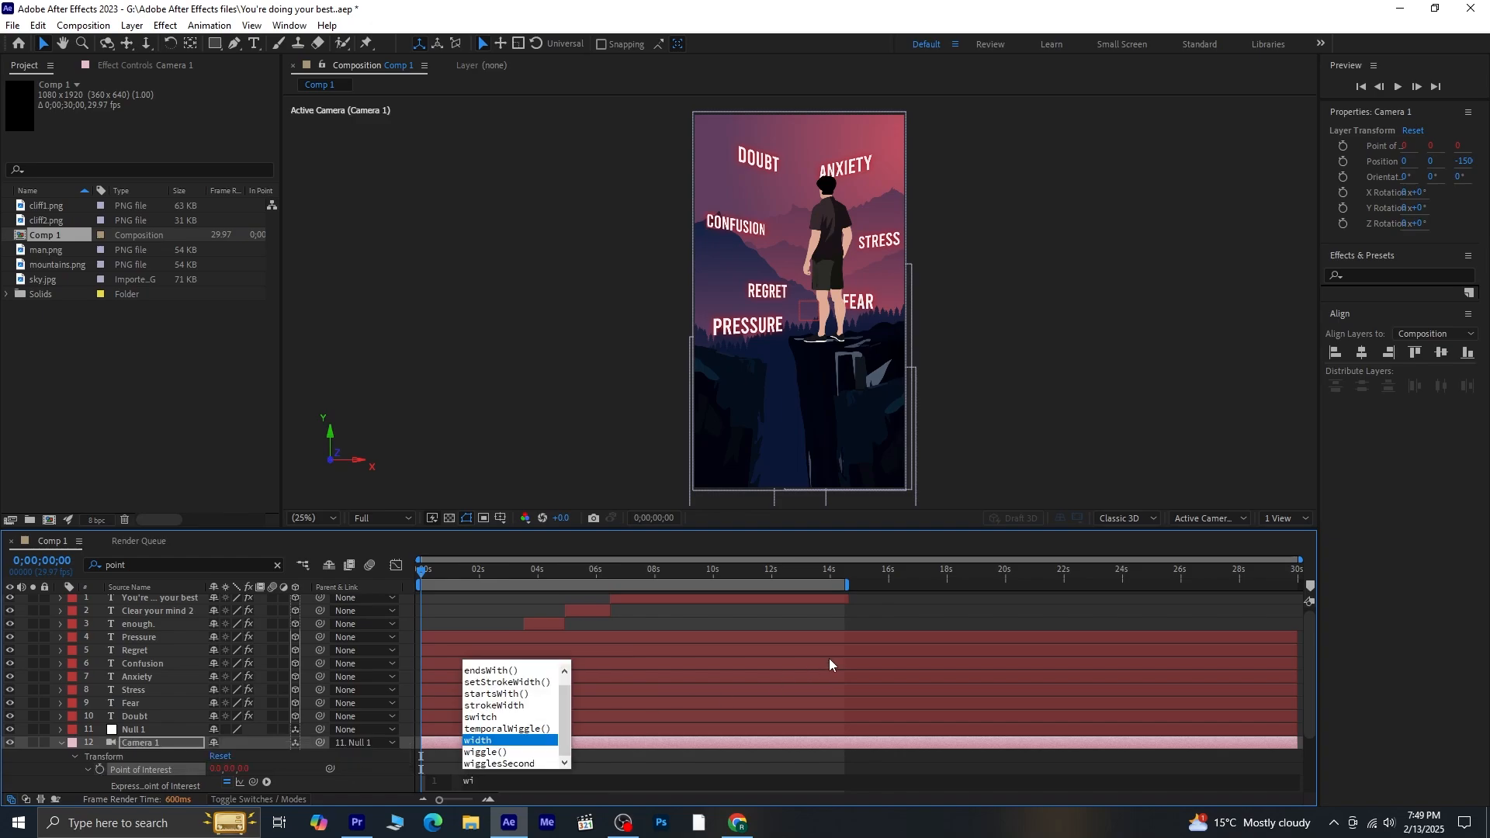
left_click(481, 753)
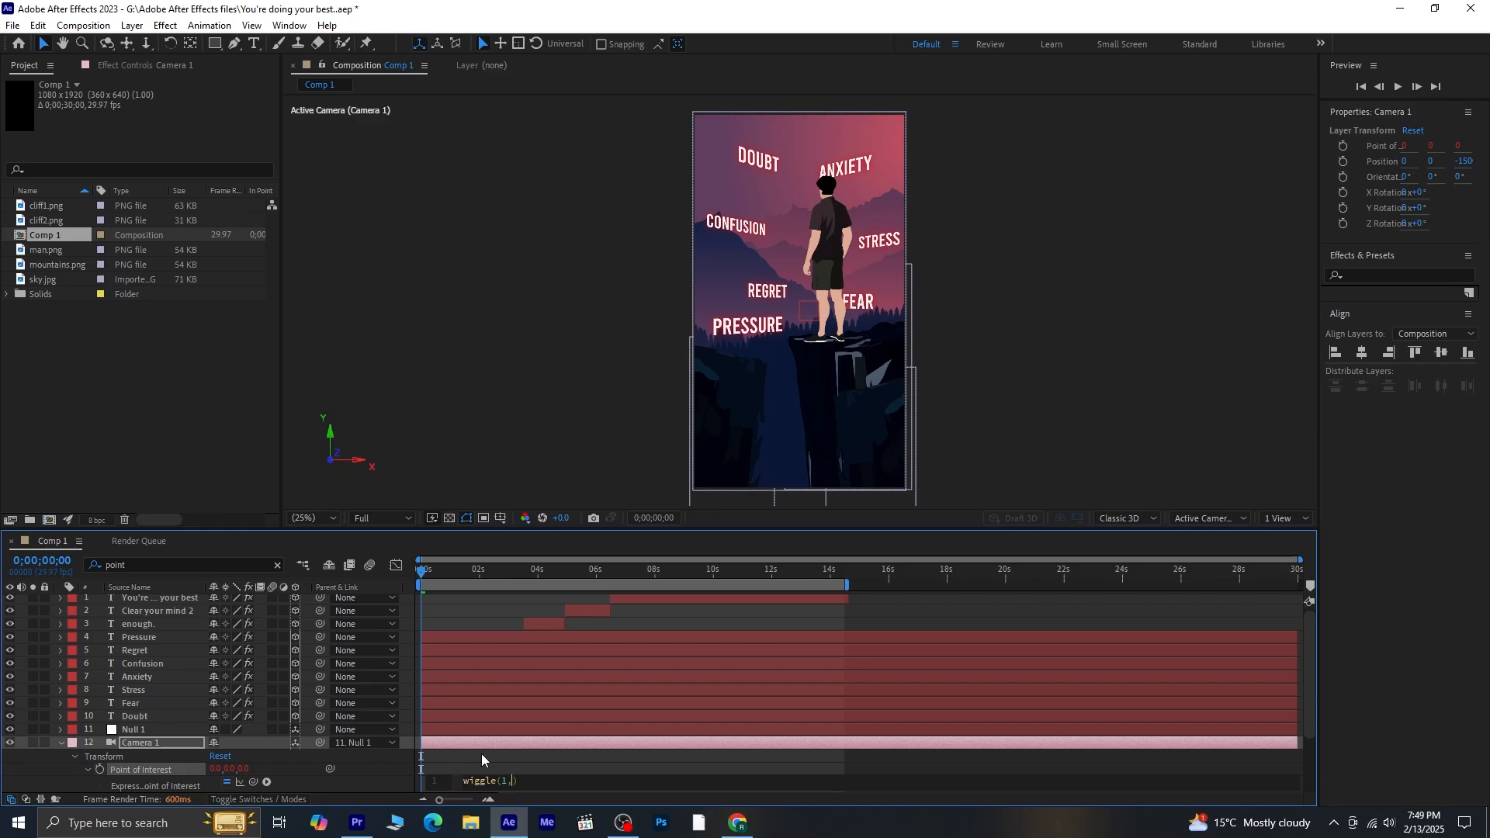
left_click(451, 433)
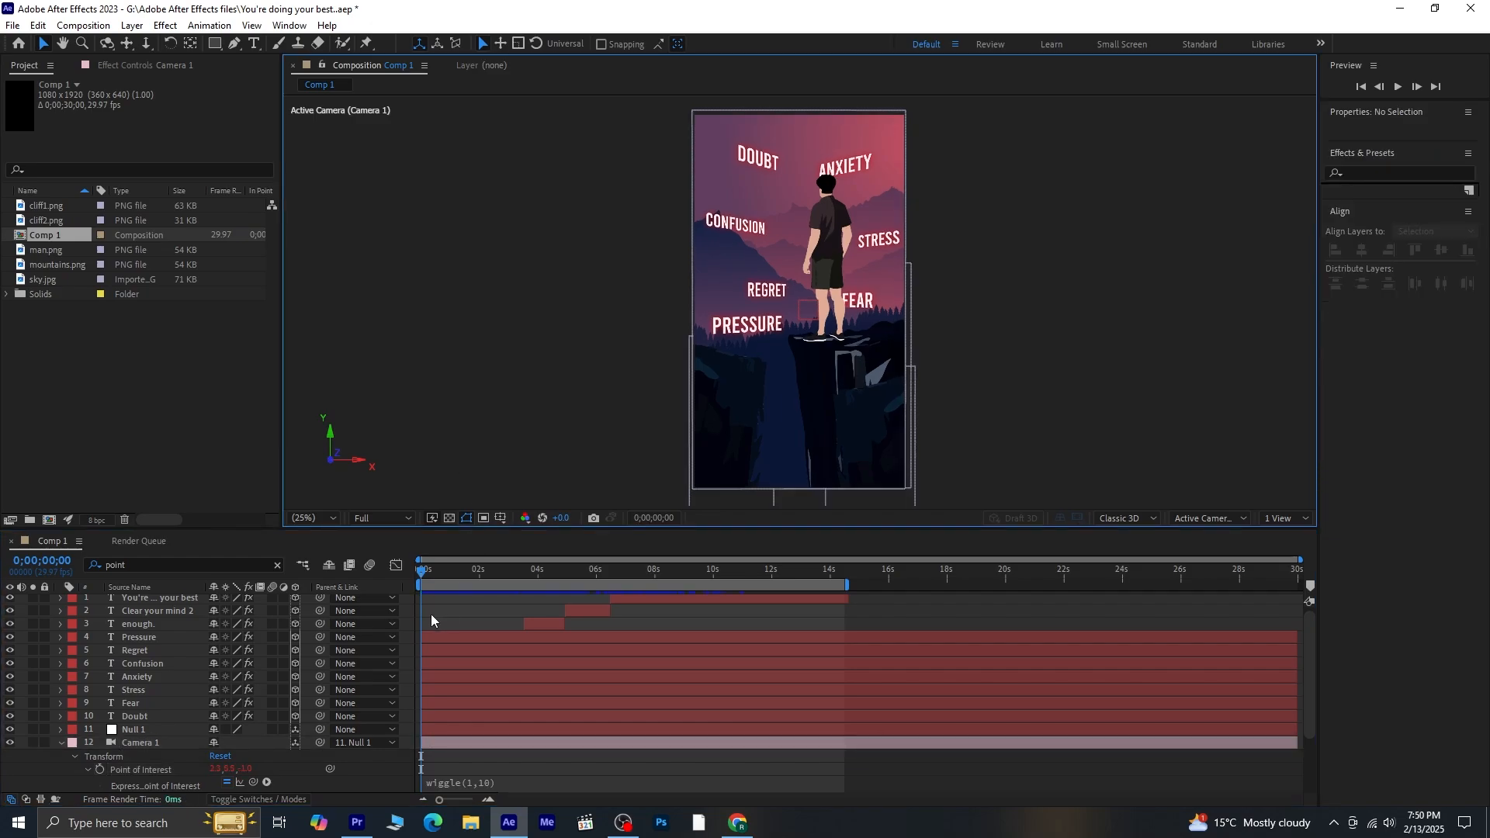
left_click(61, 744)
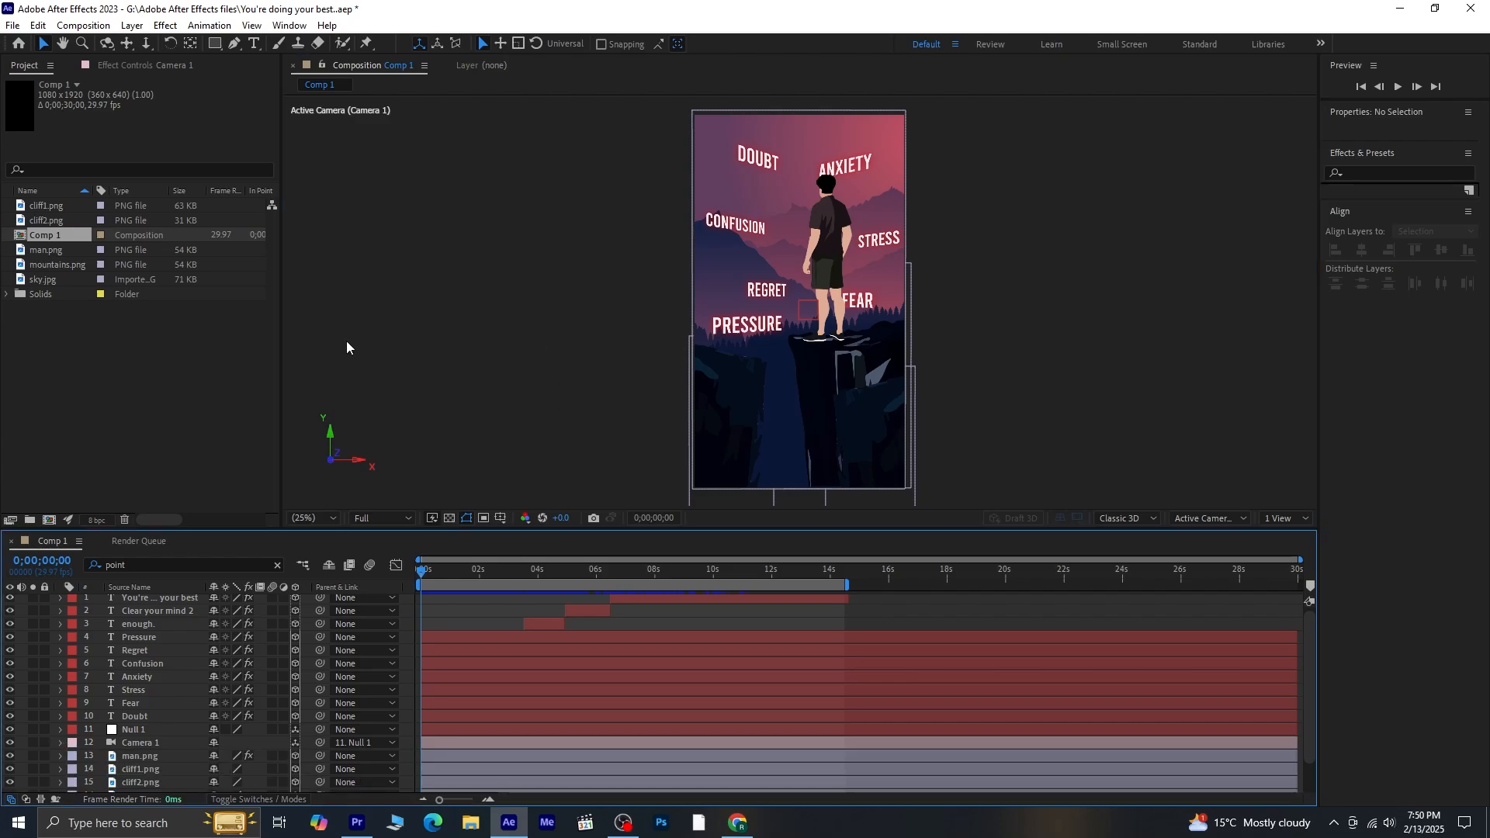
key("space")
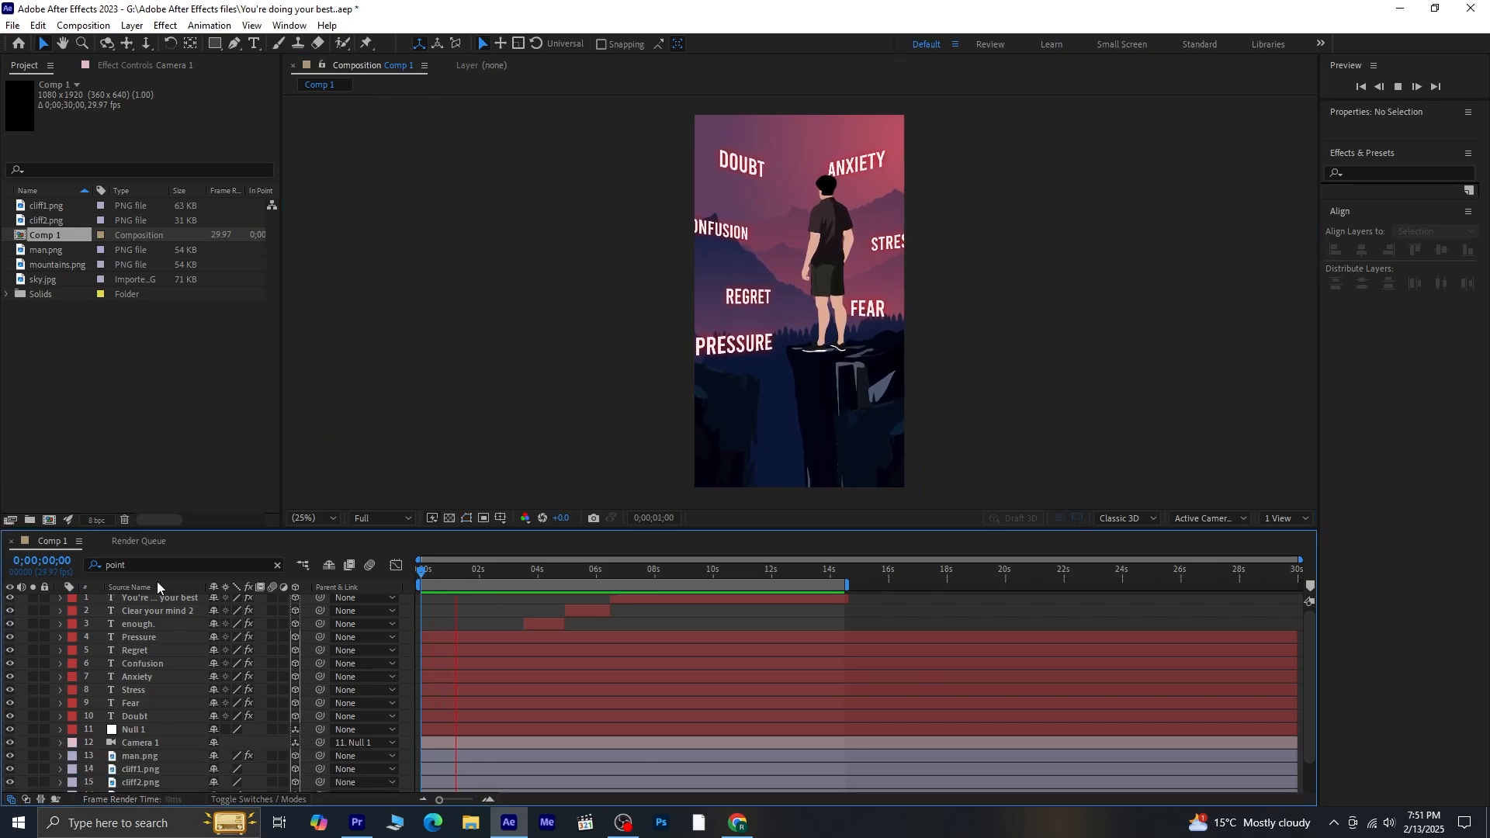